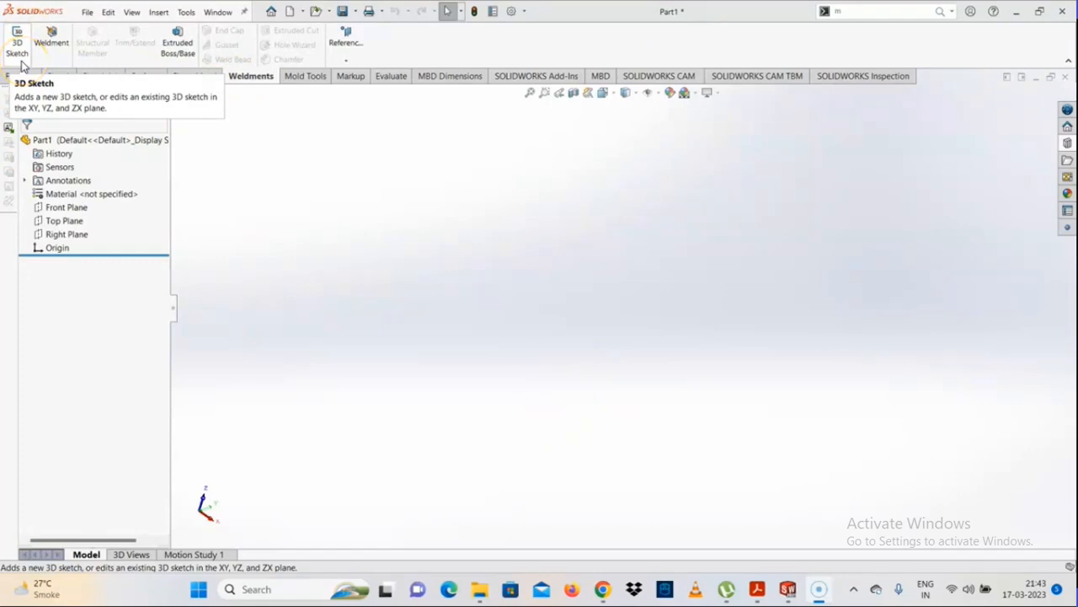
# Step: Add a Weldment feature to the empty part
pyautogui.click(21, 77)
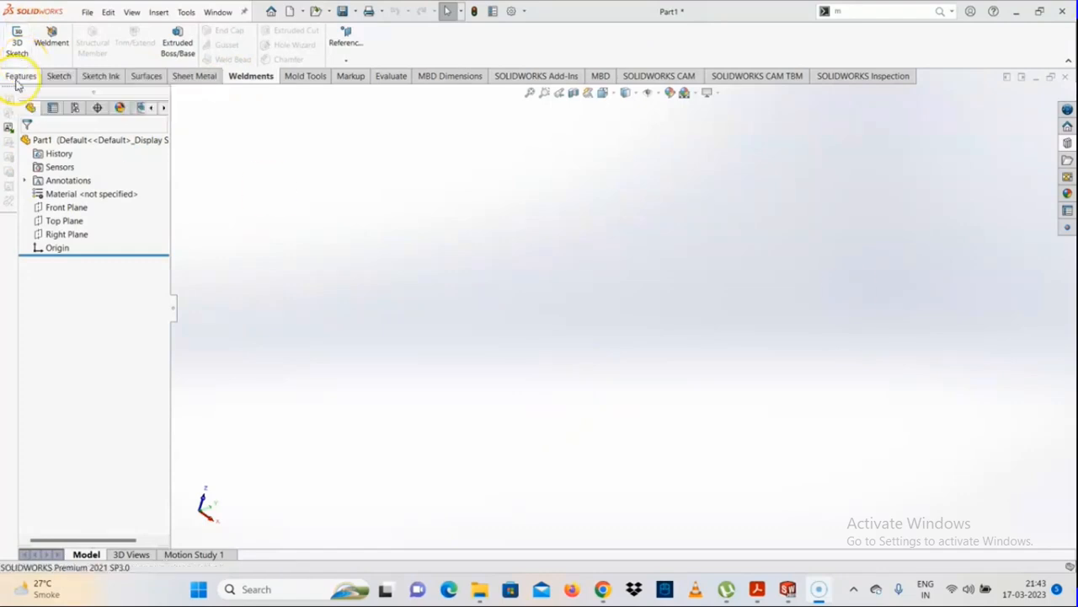
pyautogui.click(65, 77)
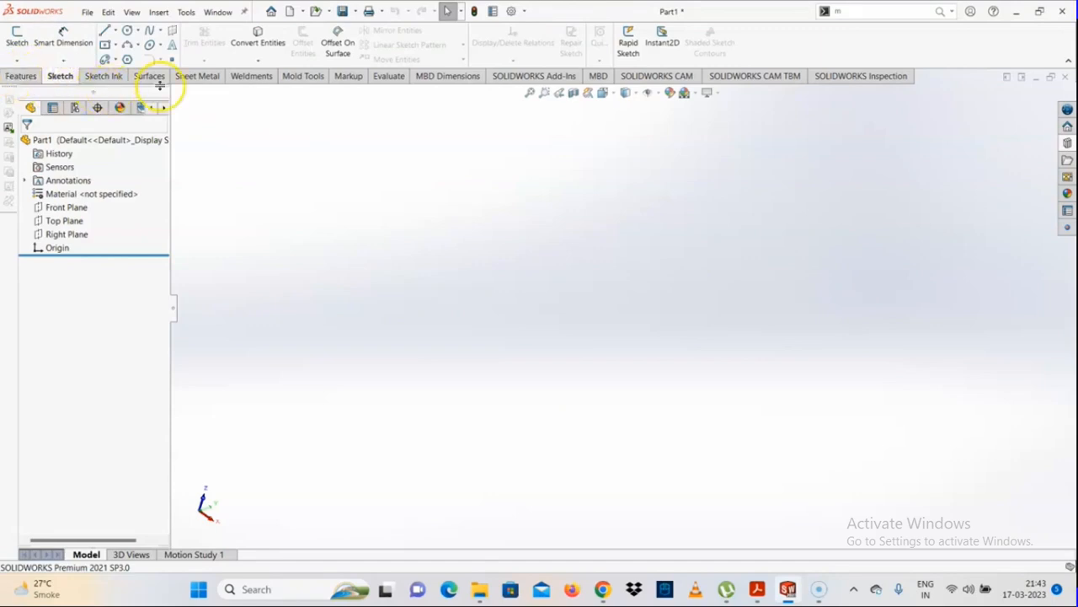
pyautogui.click(236, 81)
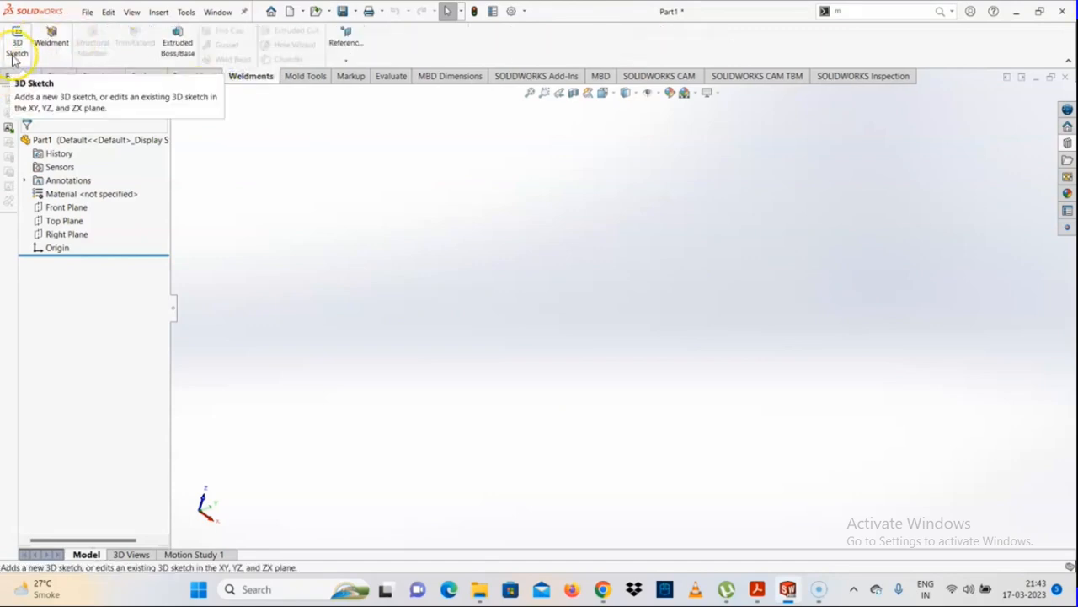
pyautogui.click(51, 47)
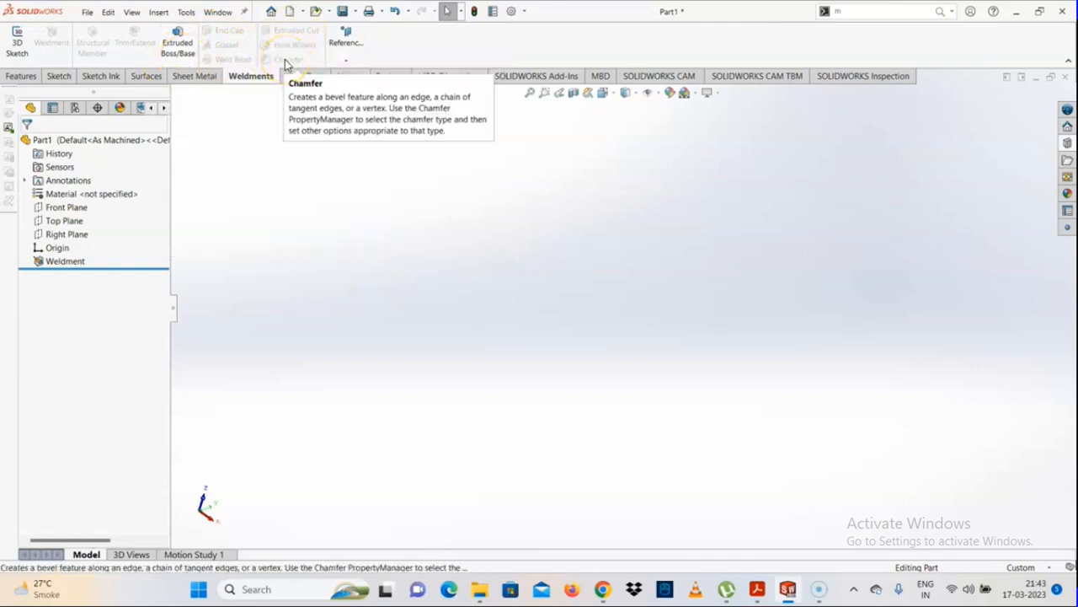
pyautogui.click(233, 47)
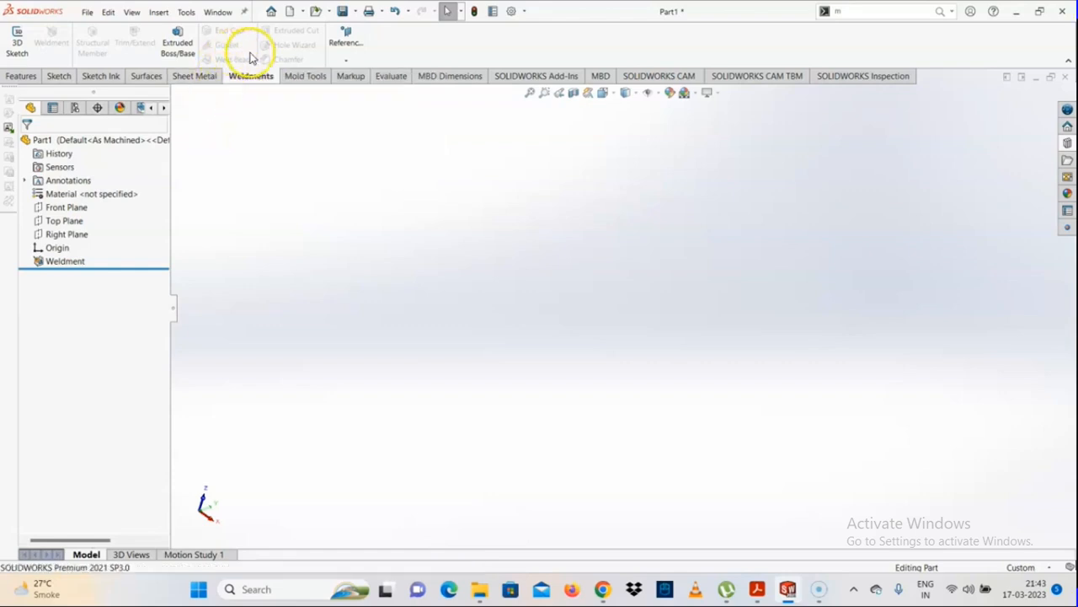
# Step: Start a sketch on the Front Plane and draw a center rectangle about 12.14 in by 6.68 in centred on the origin
pyautogui.click(56, 207)
pyautogui.click(72, 192)
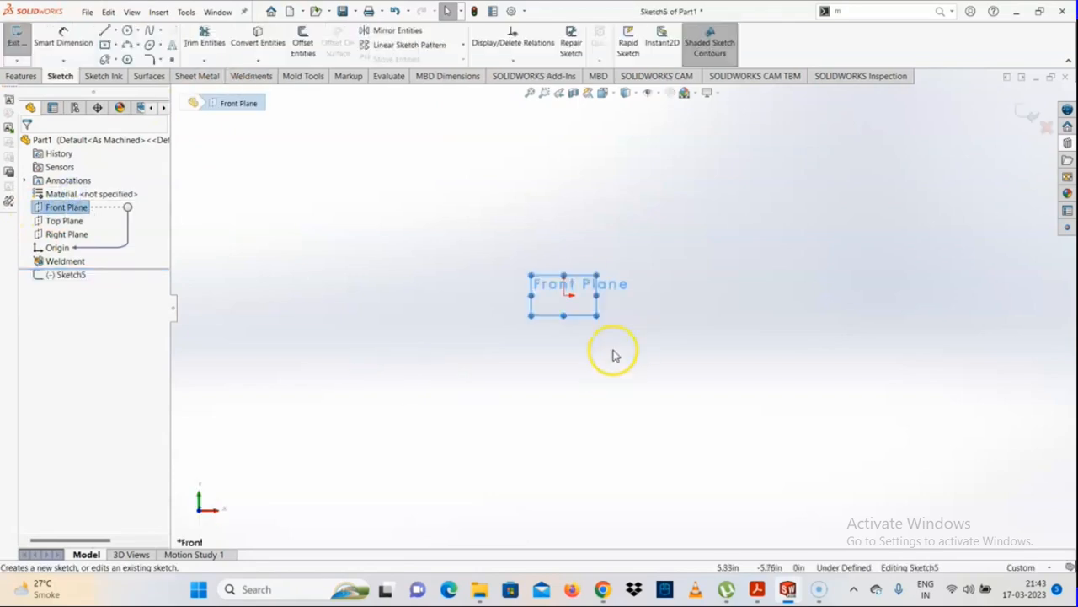
pyautogui.click(113, 44)
pyautogui.click(123, 75)
pyautogui.click(503, 320)
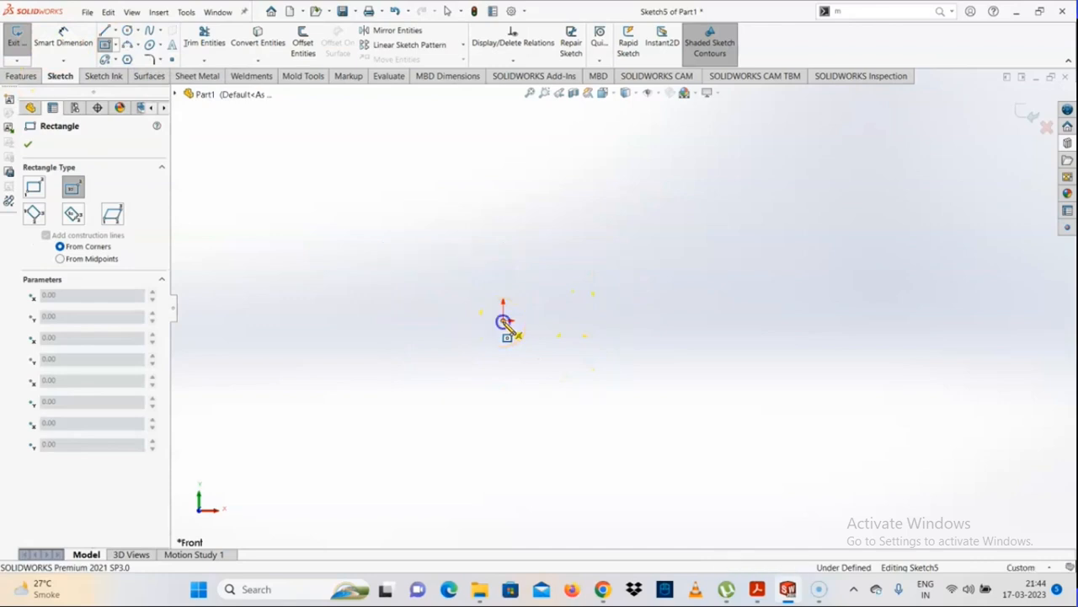
pyautogui.click(712, 206)
pyautogui.rightClick(739, 225)
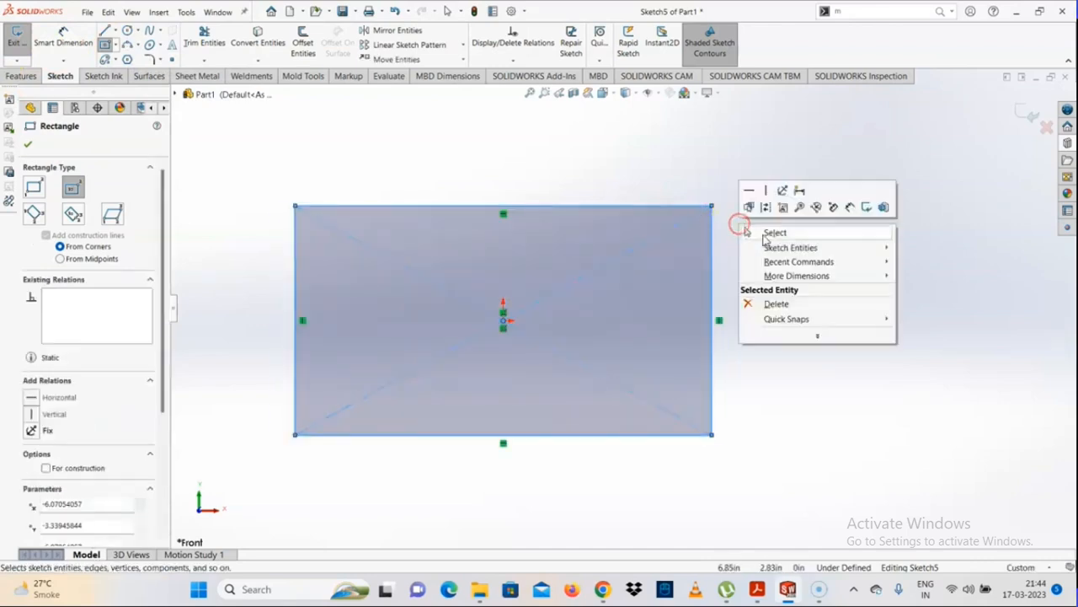
pyautogui.click(764, 233)
# Step: Dimension the rectangle's vertical side and set it to 1500 in
pyautogui.scroll(4, 774, 281)
pyautogui.moveTo(783, 428); pyautogui.dragTo(731, 212, button='right')
pyautogui.click(670, 345)
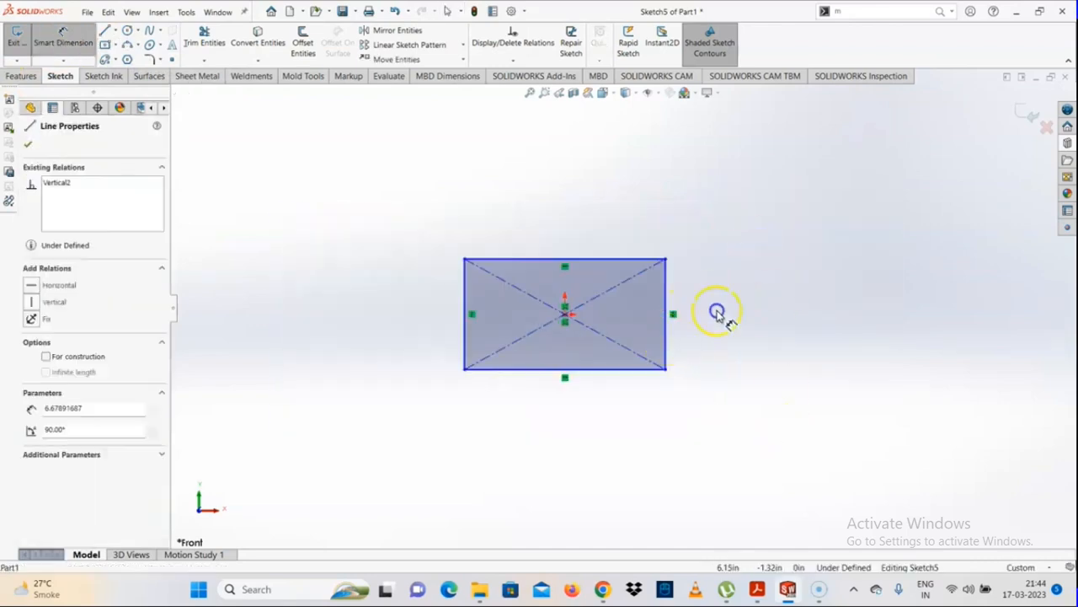
pyautogui.click(740, 311)
pyautogui.write('1500')
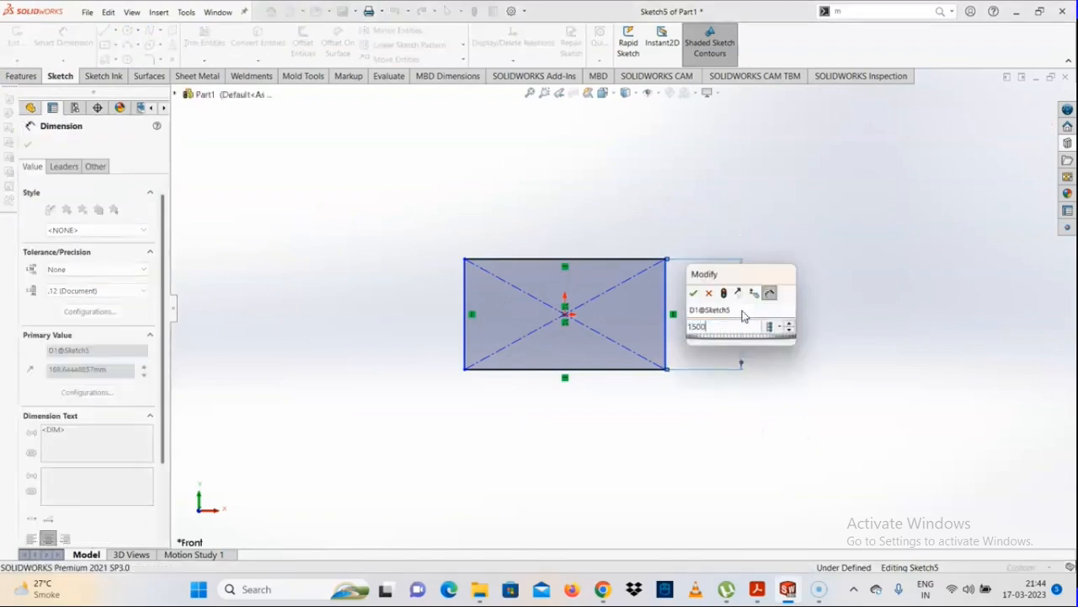
pyautogui.press('Return')
# Step: Dimension the rectangle's lower horizontal side and set it to 1500 in
pyautogui.click(571, 437)
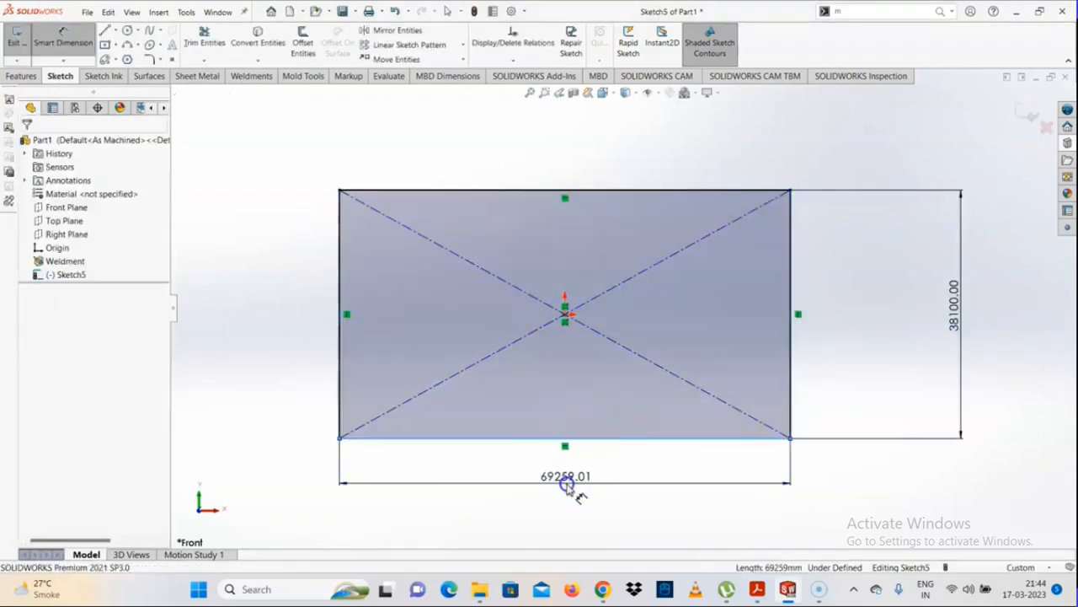
pyautogui.click(568, 482)
pyautogui.write('1500')
pyautogui.press('Return')
pyautogui.click(642, 506)
pyautogui.scroll(1, 675, 369)
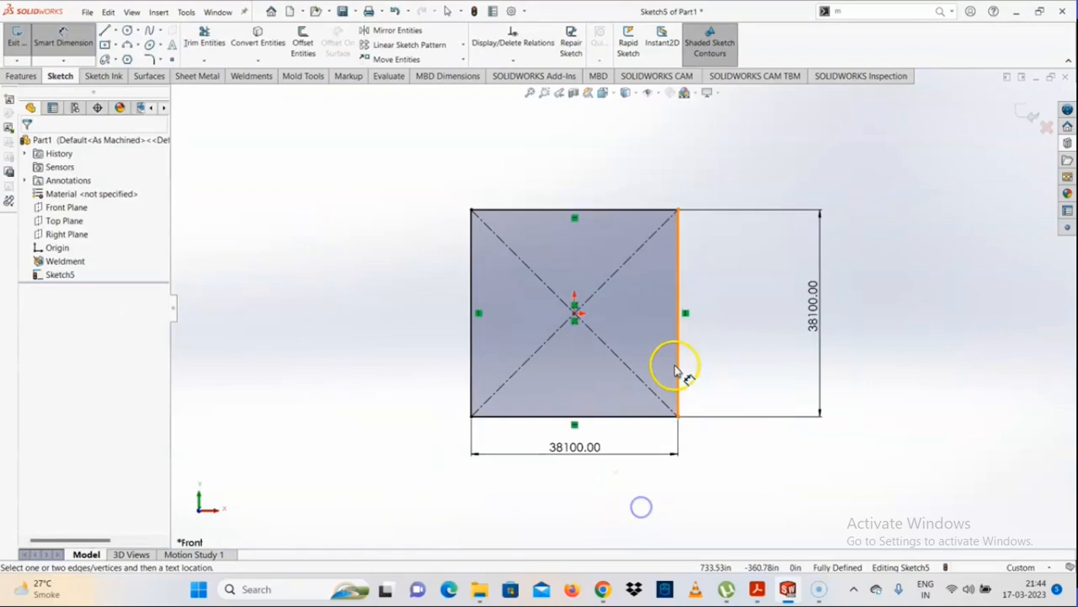
pyautogui.scroll(-2, 678, 371)
pyautogui.click(529, 481)
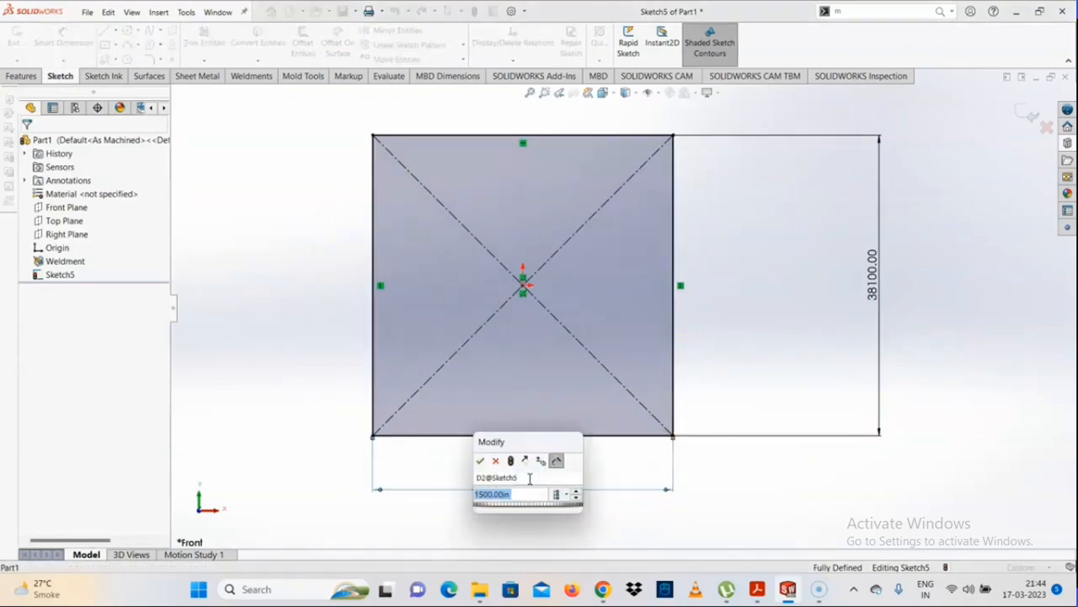
pyautogui.write('1500')
pyautogui.press('Return')
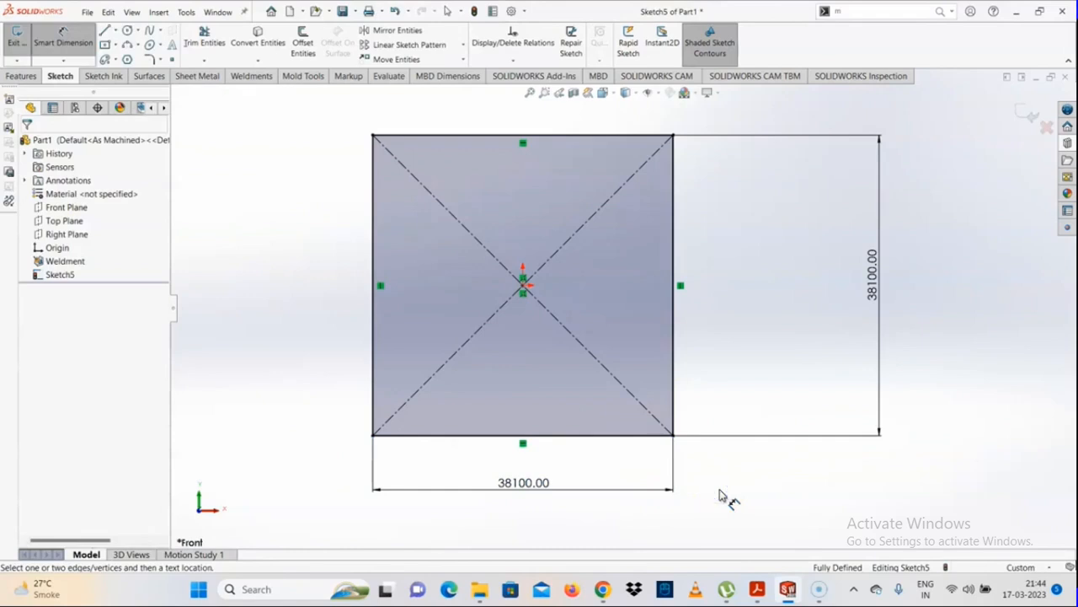
pyautogui.press('Escape')
pyautogui.scroll(3, 613, 316)
pyautogui.scroll(-2, 679, 240)
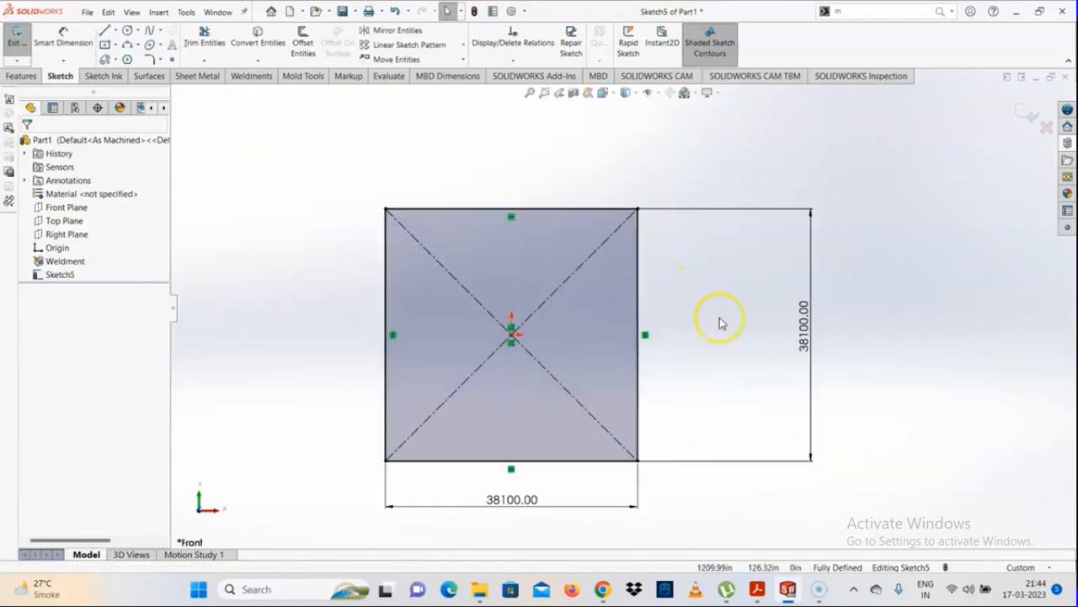
# Step: Delete both the horizontal and the vertical dimension from the rectangle
pyautogui.doubleClick(804, 343)
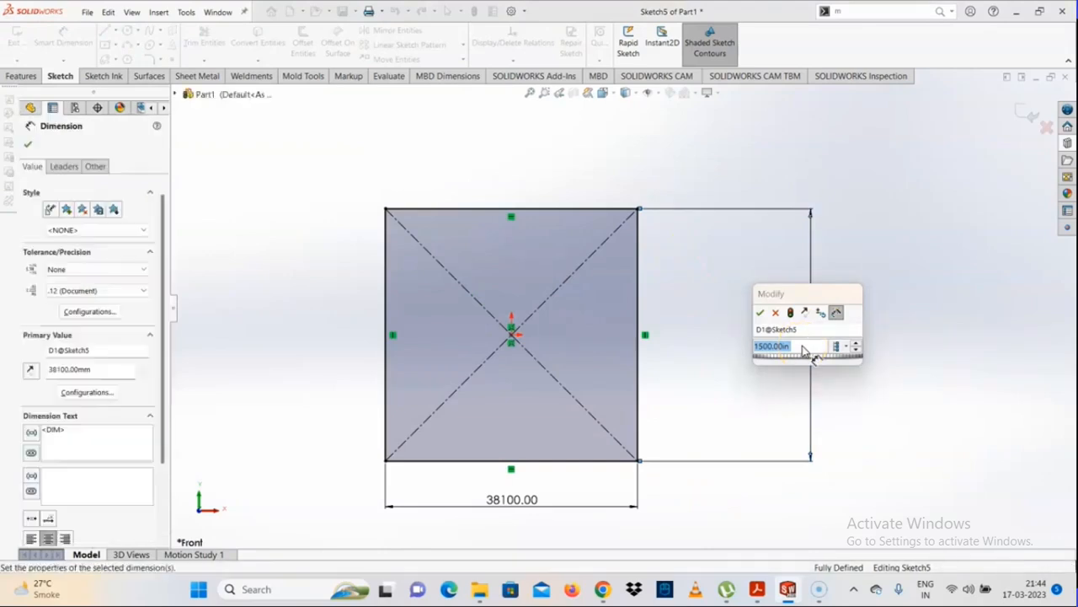
pyautogui.click(802, 349)
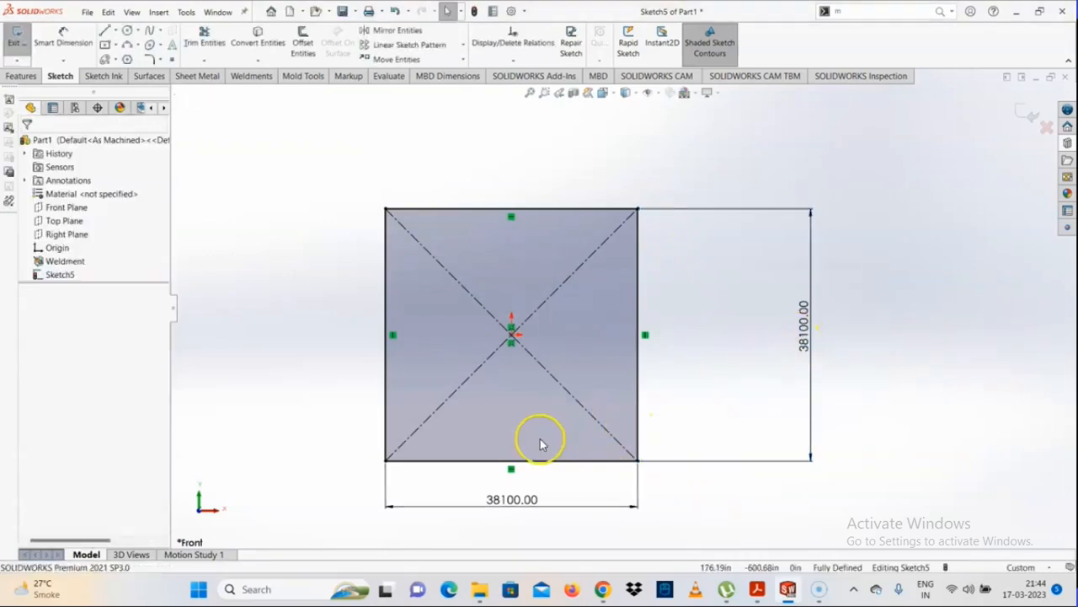
pyautogui.moveTo(511, 498); pyautogui.dragTo(514, 511)
pyautogui.press('Delete')
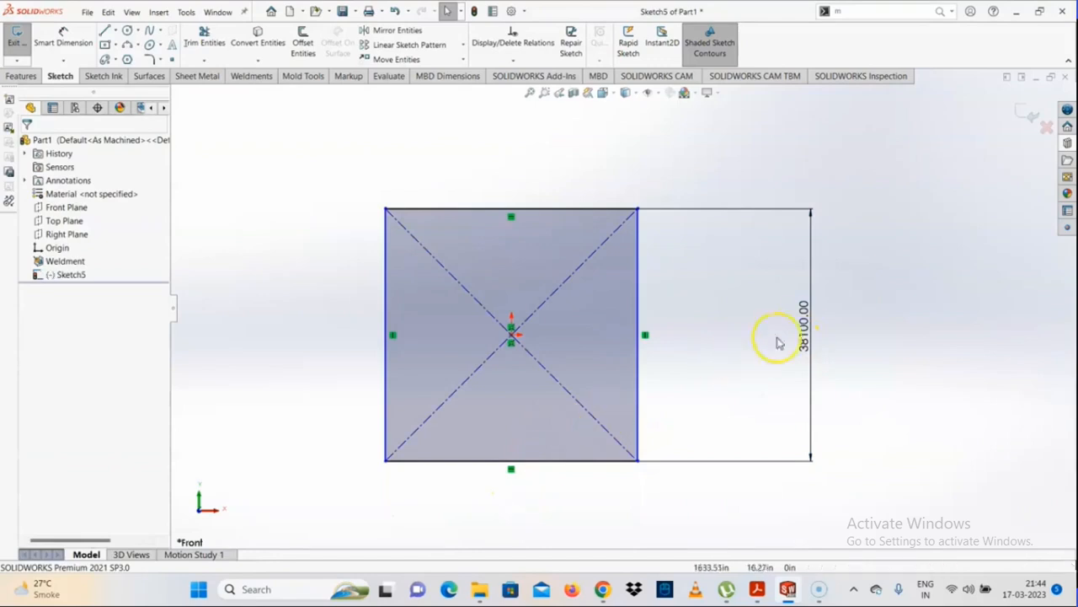
pyautogui.moveTo(803, 325); pyautogui.dragTo(832, 326)
pyautogui.press('Delete')
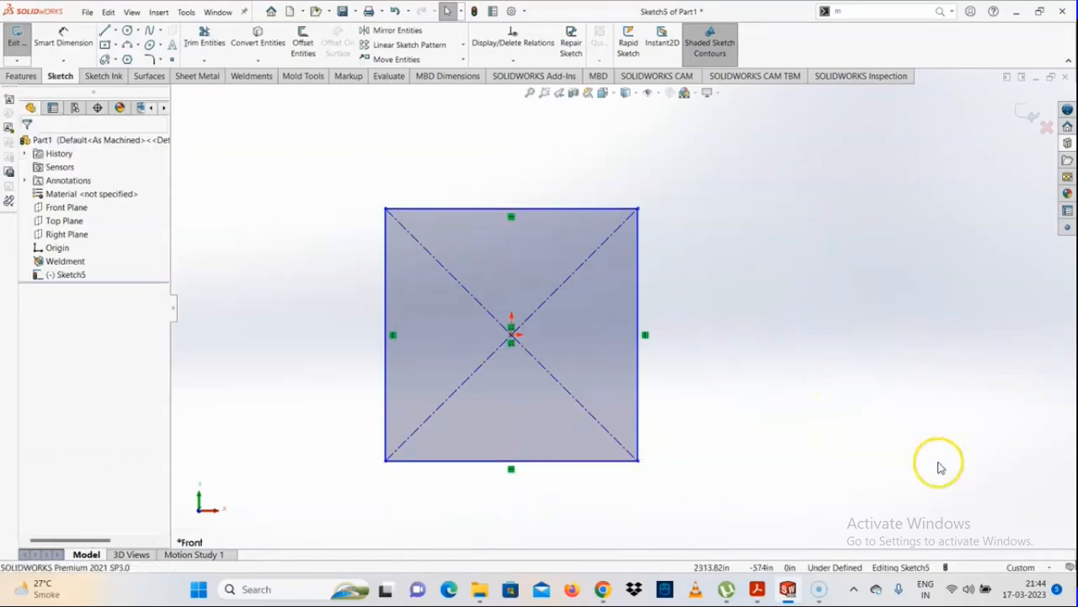
# Step: Change the document units to MMGS (millimeter, gram, second) and reopen the rectangle's sketch for editing
pyautogui.click(1028, 567)
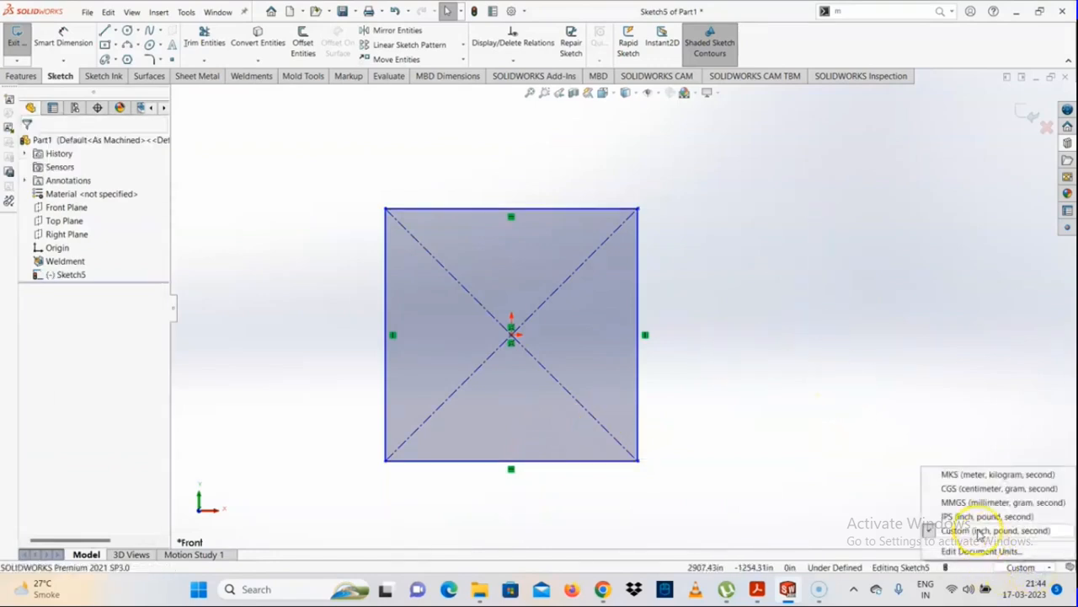
pyautogui.click(974, 503)
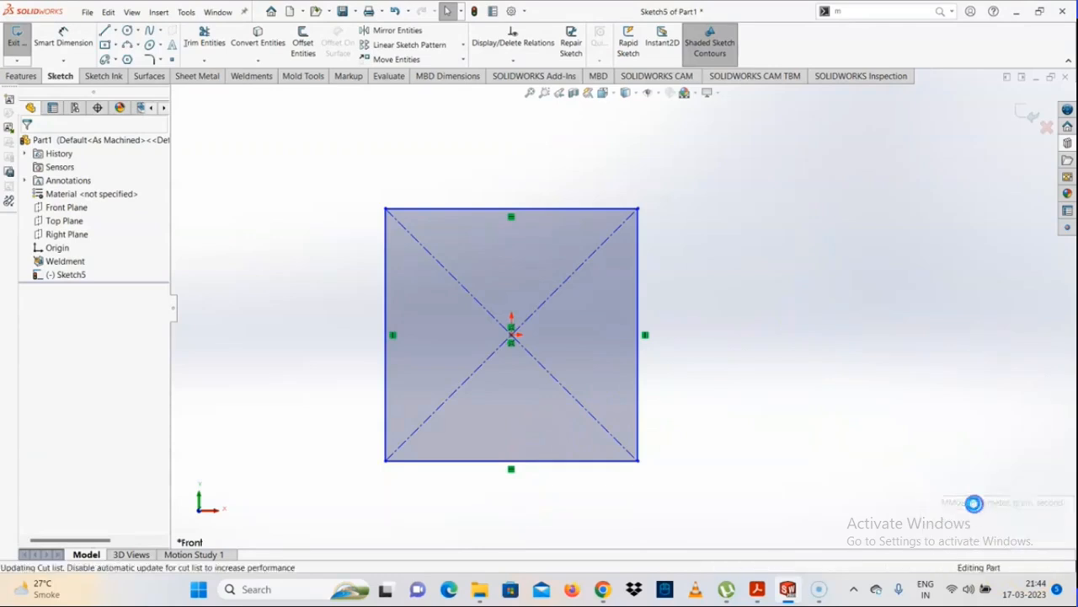
pyautogui.scroll(2, 624, 272)
pyautogui.click(51, 274)
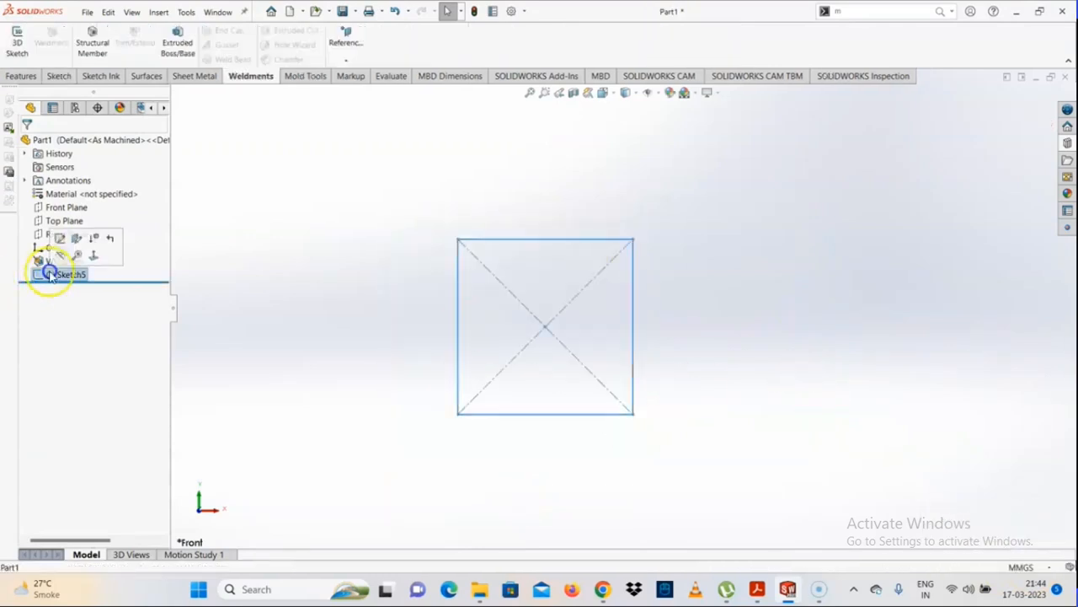
pyautogui.click(59, 238)
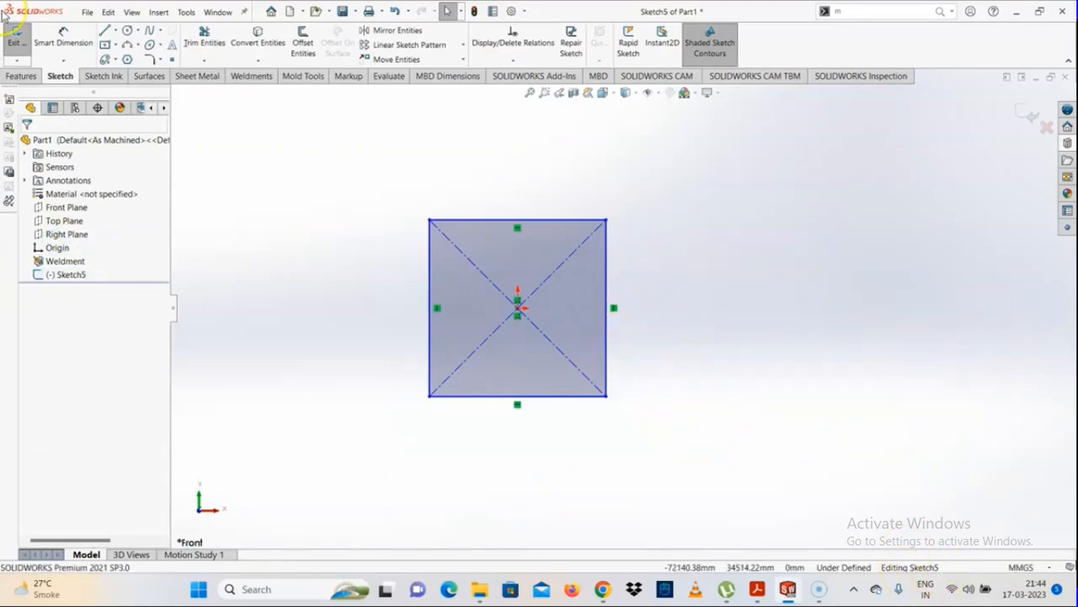
# Step: Dimension the rectangle's left vertical side and set it to 1500 mm
pyautogui.click(63, 38)
pyautogui.click(430, 329)
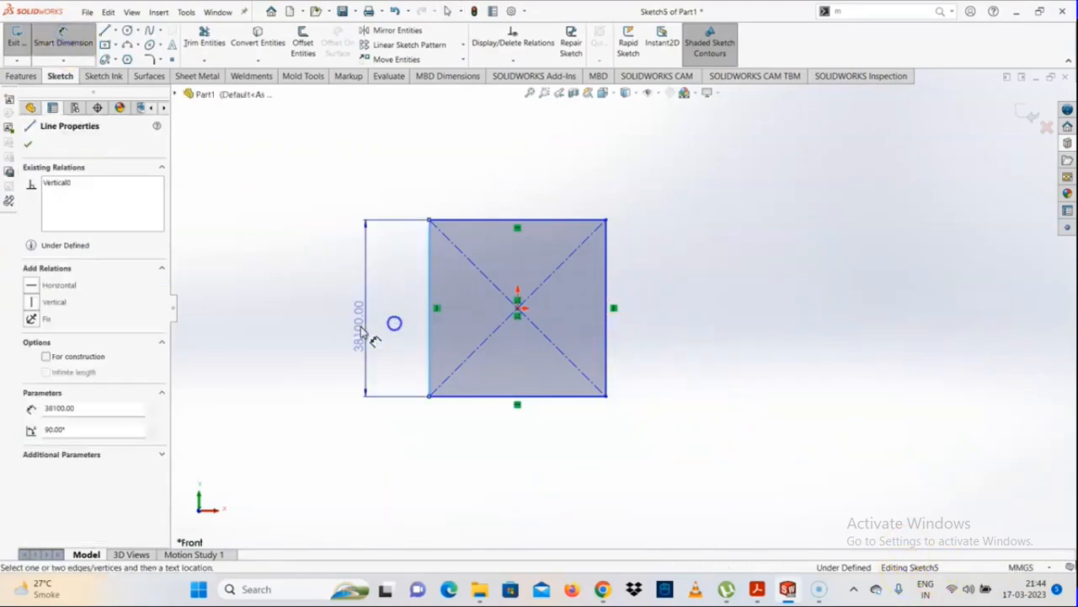
pyautogui.click(361, 331)
pyautogui.write('1500')
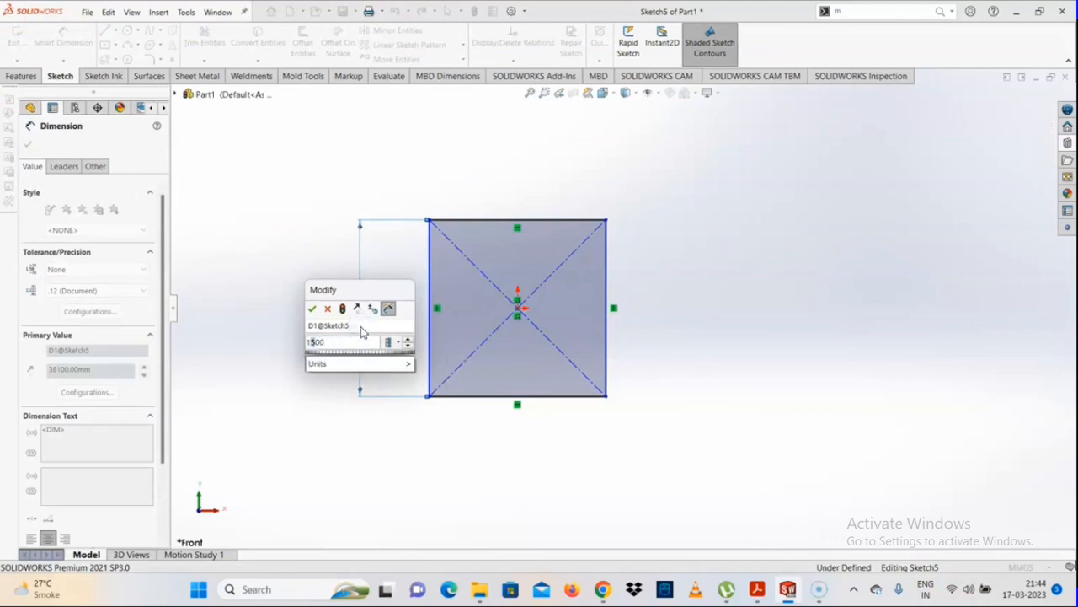
pyautogui.press('Return')
pyautogui.click(405, 432)
# Step: Dimension the rectangle's top side, set it to 1500 mm, and exit the sketch
pyautogui.scroll(-5, 539, 299)
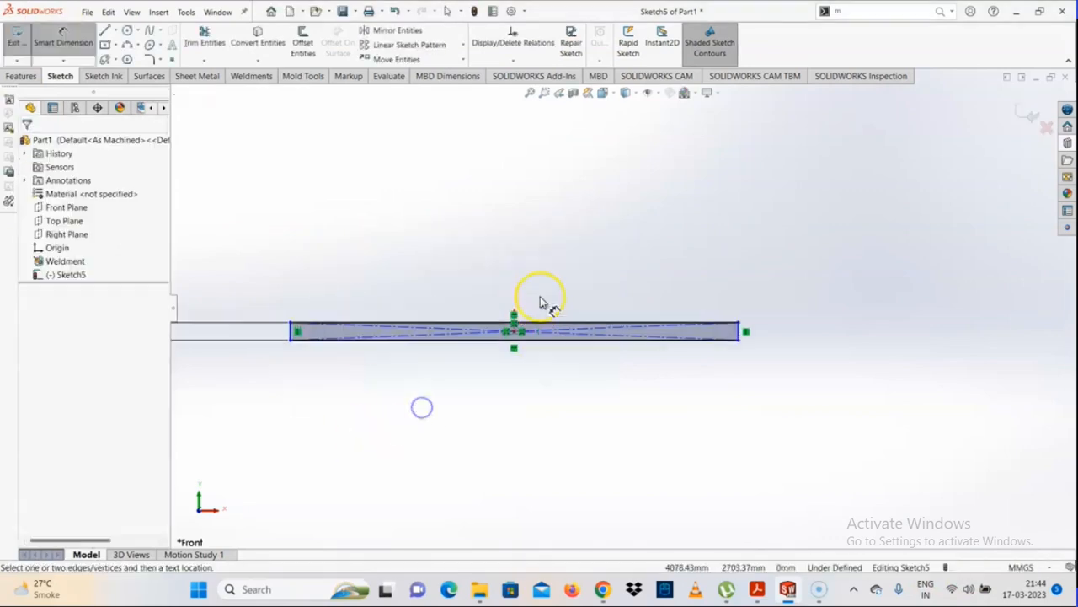
pyautogui.click(560, 323)
pyautogui.click(545, 250)
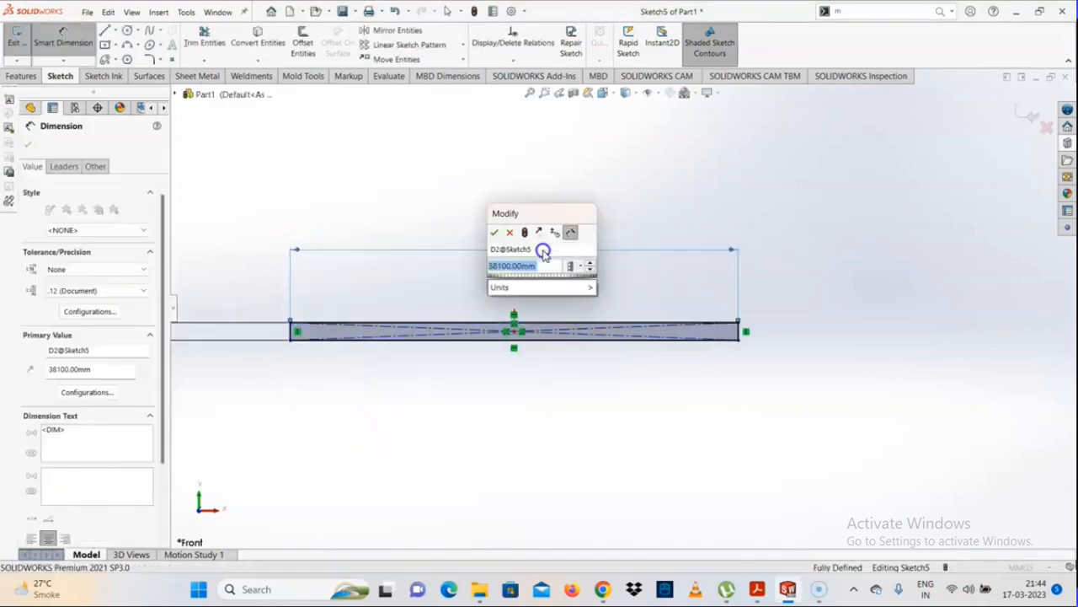
pyautogui.write('1500')
pyautogui.press('Return')
pyautogui.click(506, 433)
pyautogui.scroll(-5, 539, 351)
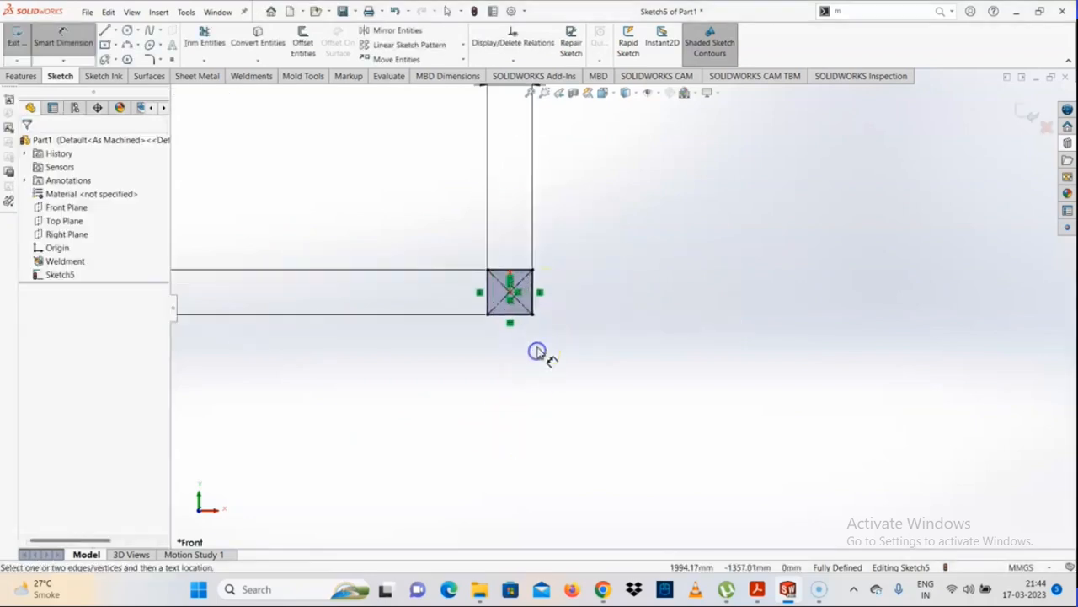
pyautogui.scroll(-3, 581, 337)
pyautogui.scroll(-3, 628, 345)
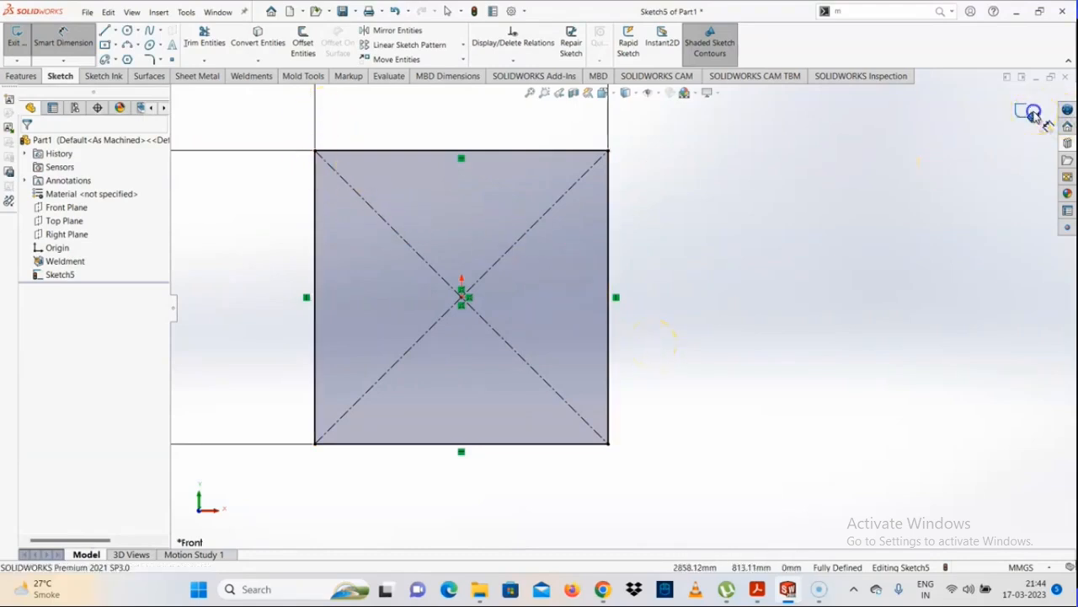
pyautogui.click(1034, 115)
pyautogui.click(893, 264)
pyautogui.scroll(-2, 505, 323)
pyautogui.scroll(3, 610, 375)
pyautogui.scroll(-1, 686, 271)
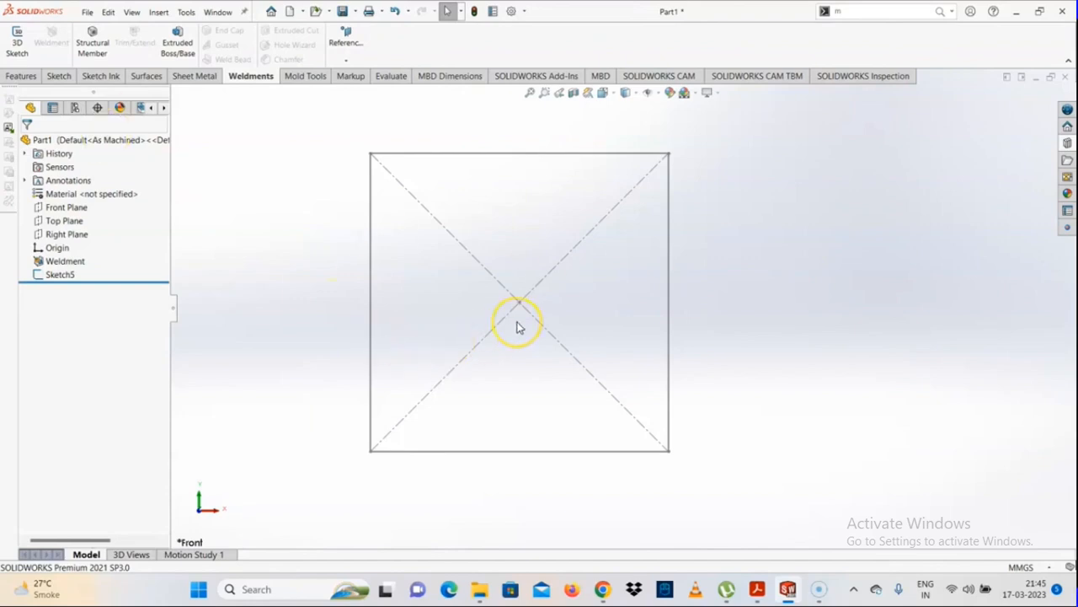
# Step: Start a structural member with the iso standard, angle iron type and 35 x 35 x 5 size along the square's left side
pyautogui.click(97, 54)
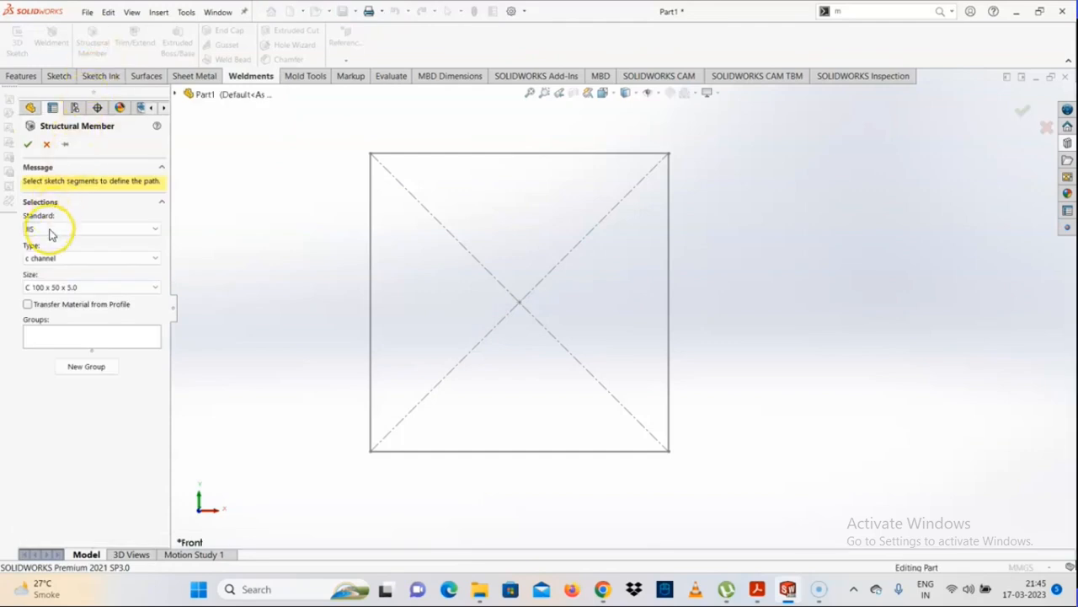
pyautogui.click(49, 228)
pyautogui.click(39, 244)
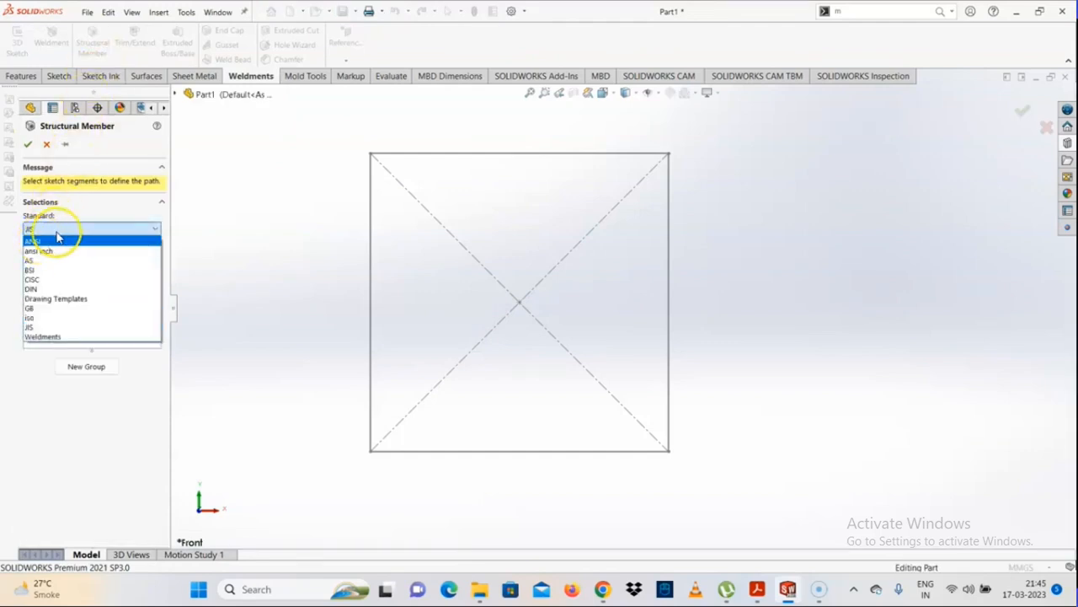
pyautogui.click(38, 318)
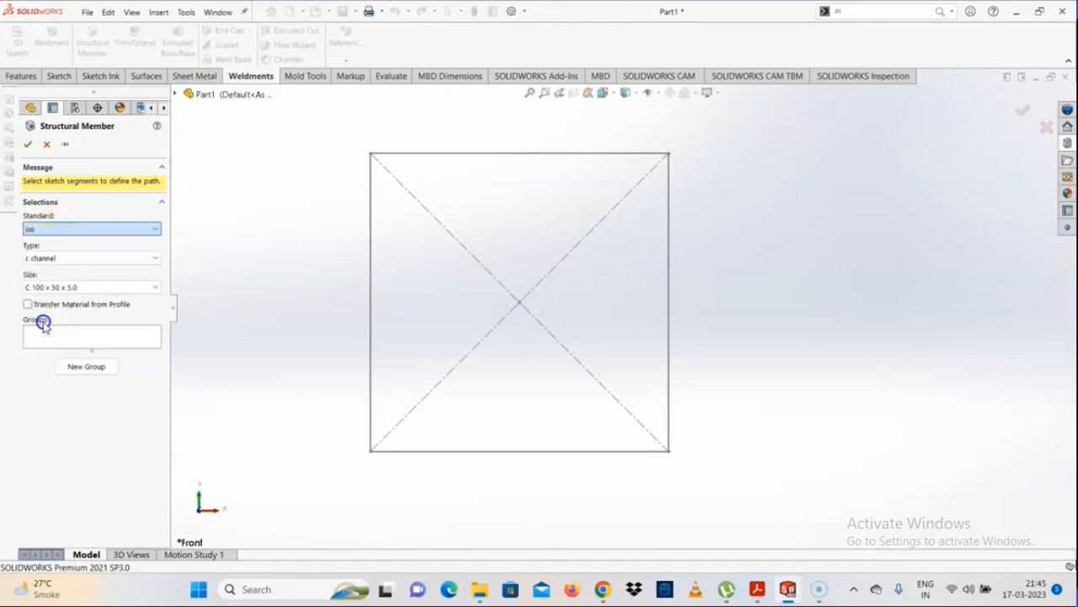
pyautogui.click(35, 257)
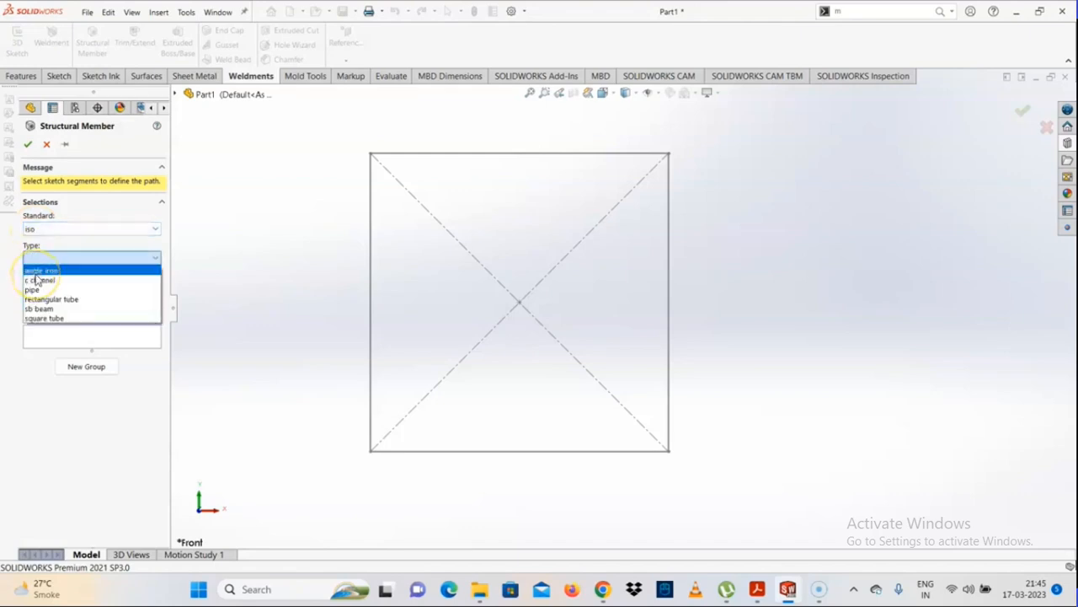
pyautogui.click(37, 273)
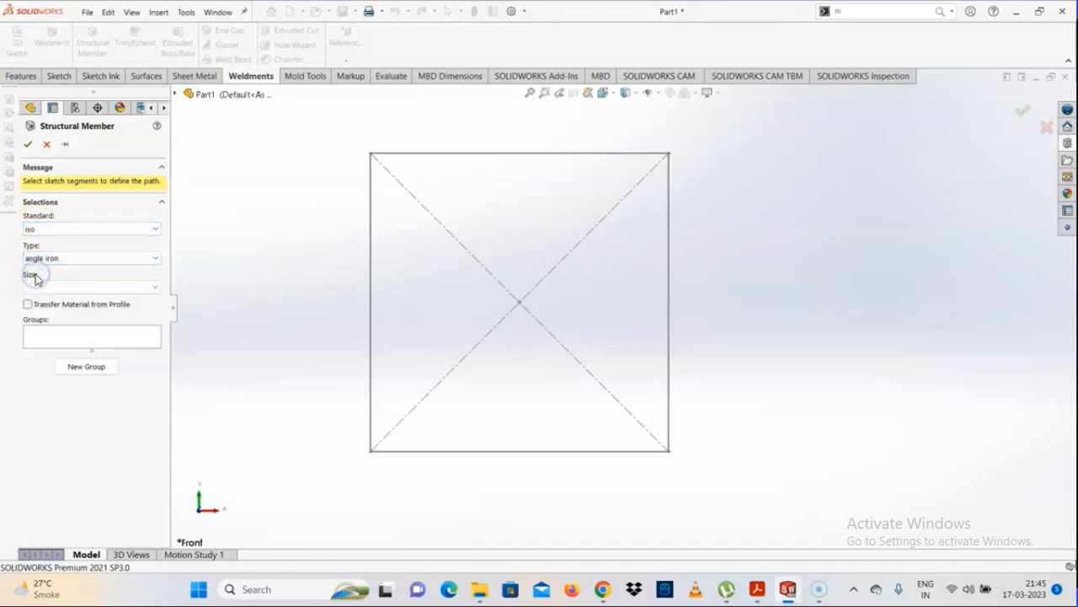
pyautogui.click(50, 285)
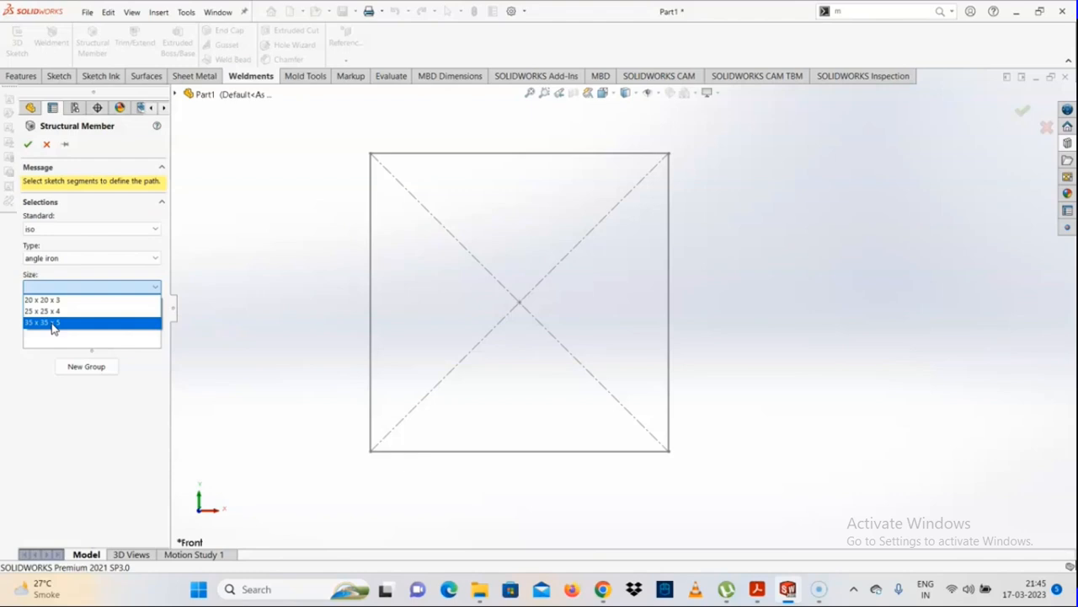
pyautogui.click(52, 325)
pyautogui.click(48, 288)
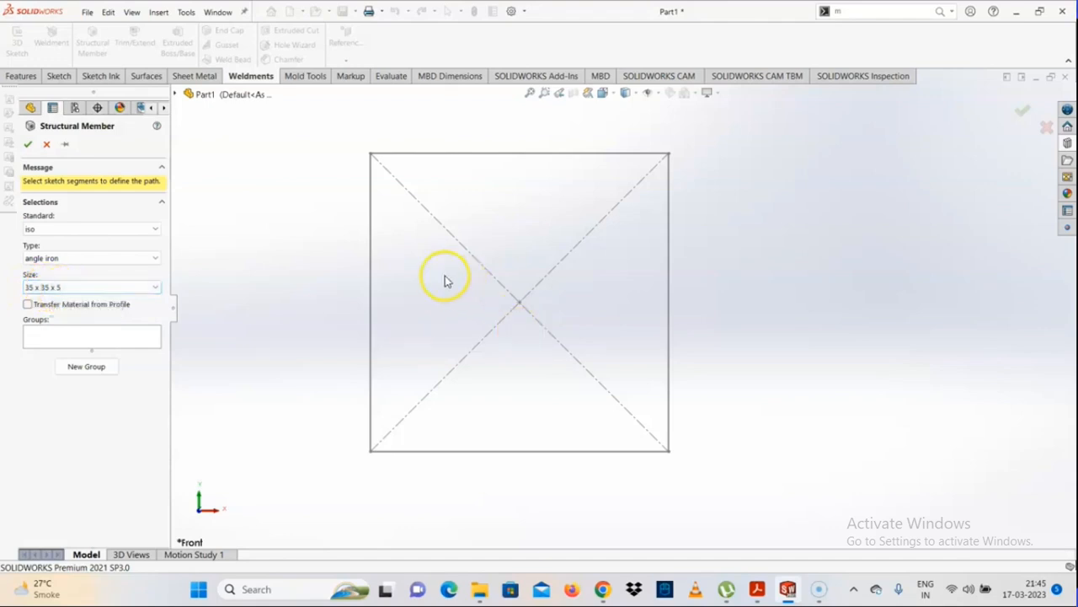
pyautogui.click(370, 242)
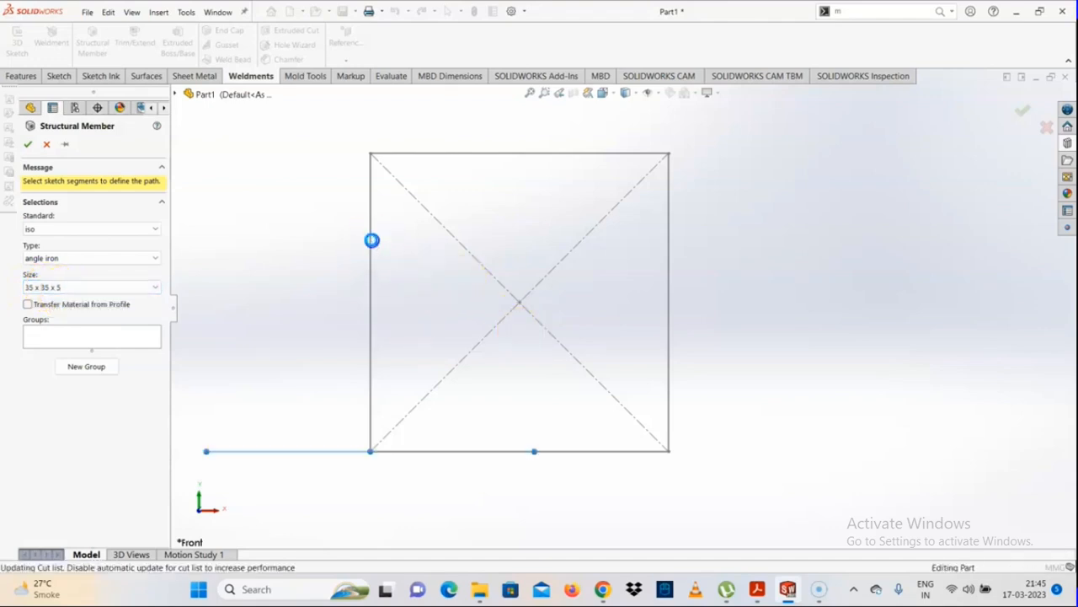
# Step: Examine the orientation of the angle iron profile at the lower end of the square's left side
pyautogui.scroll(-2, 384, 253)
pyautogui.moveTo(383, 269); pyautogui.dragTo(410, 145, button='middle')
pyautogui.scroll(-6, 511, 505)
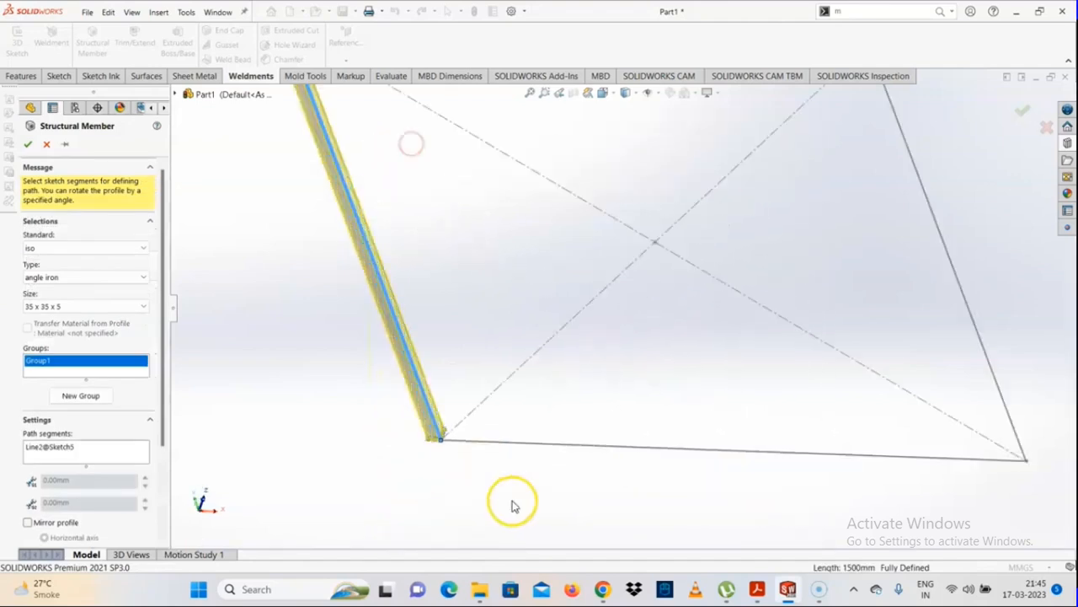
pyautogui.scroll(-4, 489, 368)
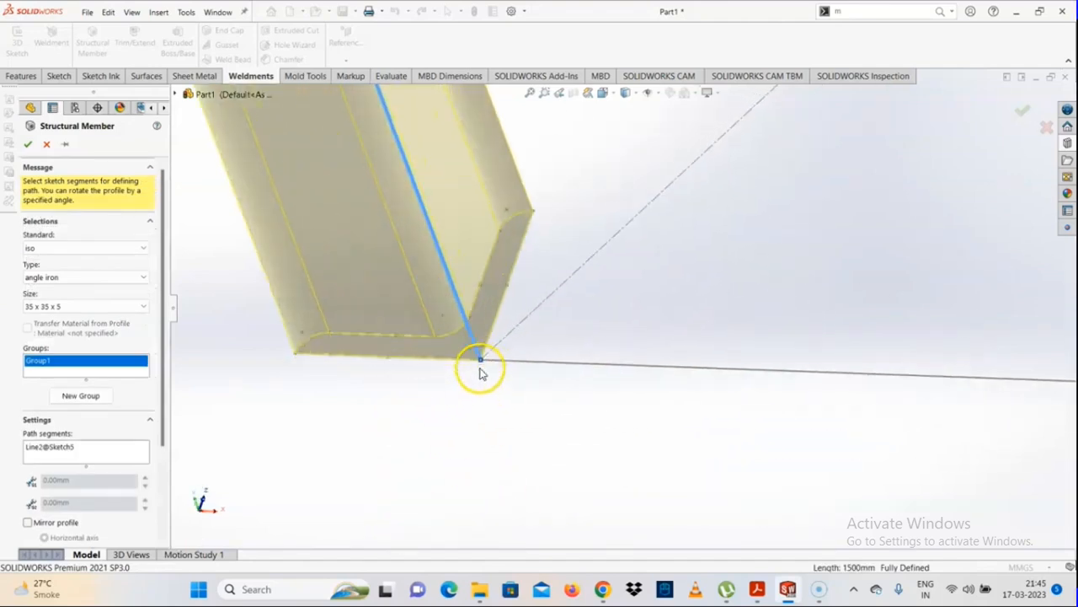
pyautogui.scroll(-1, 524, 357)
pyautogui.scroll(9, 624, 317)
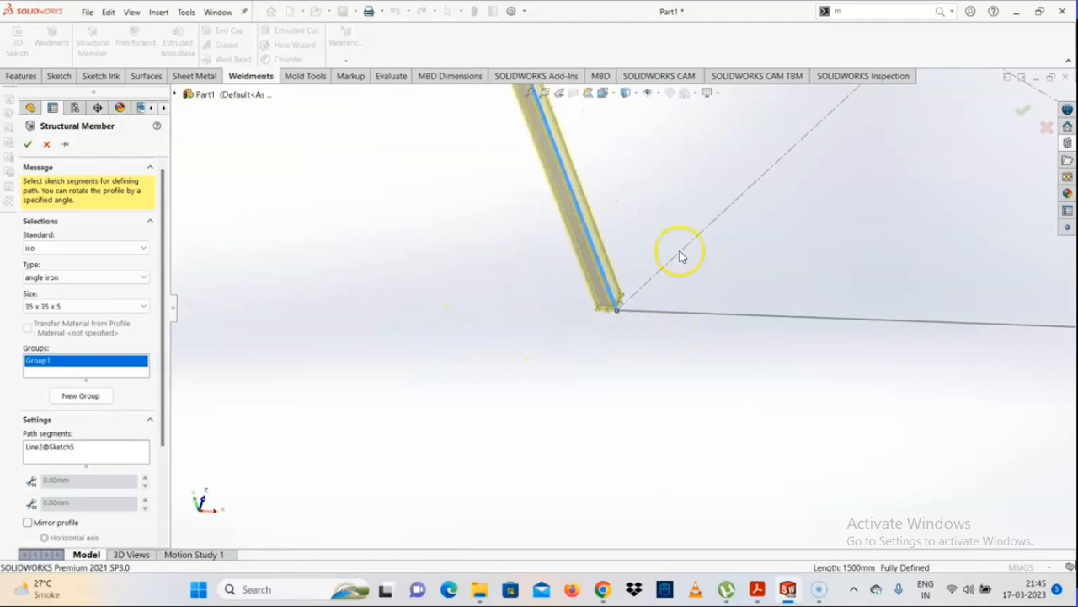
pyautogui.scroll(-5, 581, 364)
pyautogui.scroll(-3, 565, 378)
pyautogui.scroll(5, 722, 283)
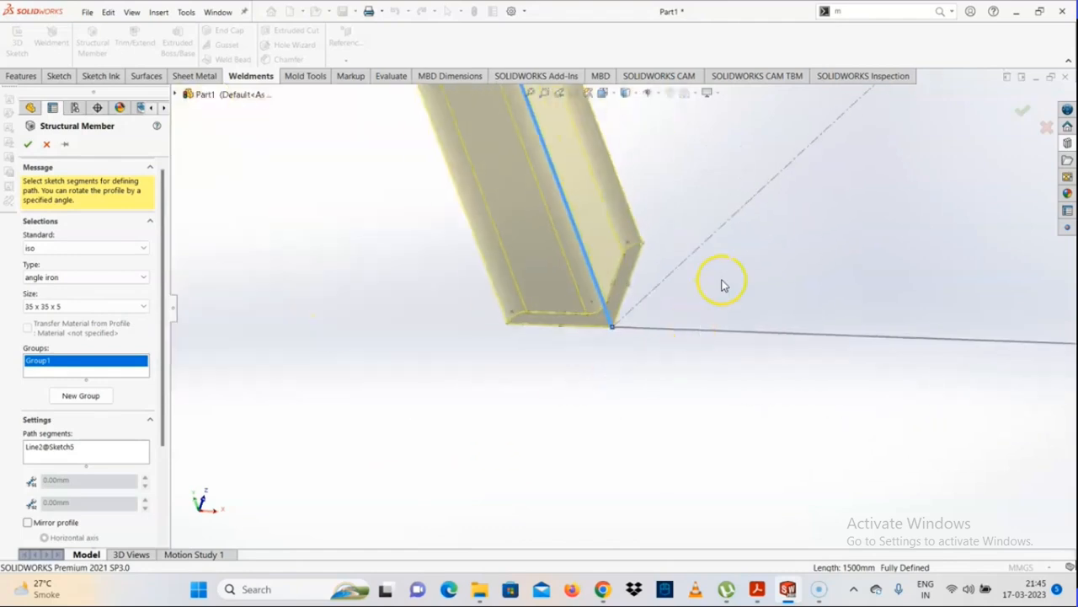
pyautogui.scroll(4, 722, 283)
pyautogui.scroll(-7, 587, 349)
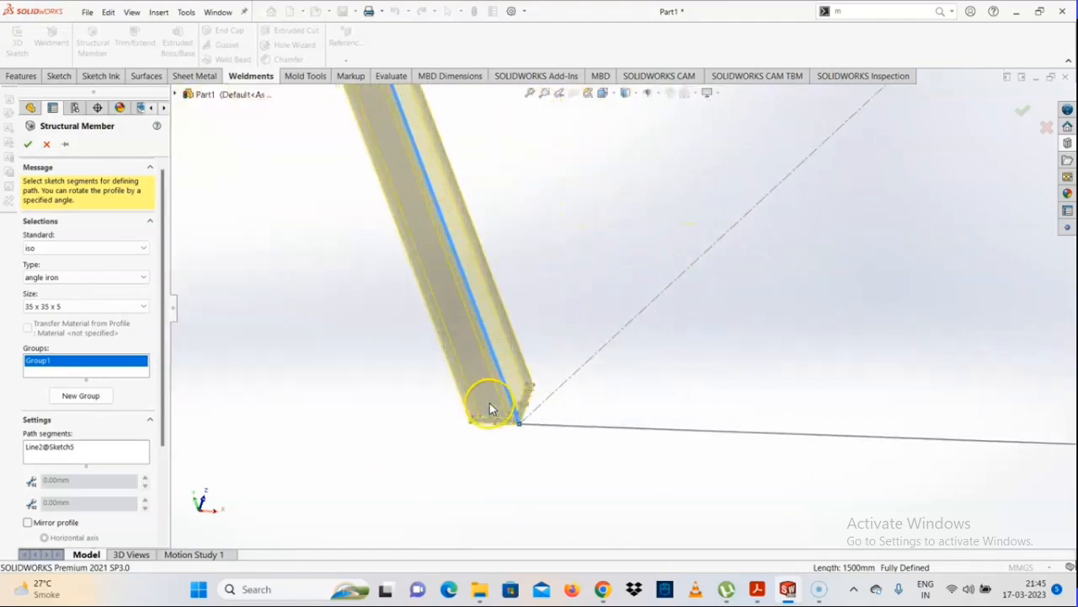
pyautogui.scroll(-2, 588, 352)
pyautogui.scroll(4, 618, 363)
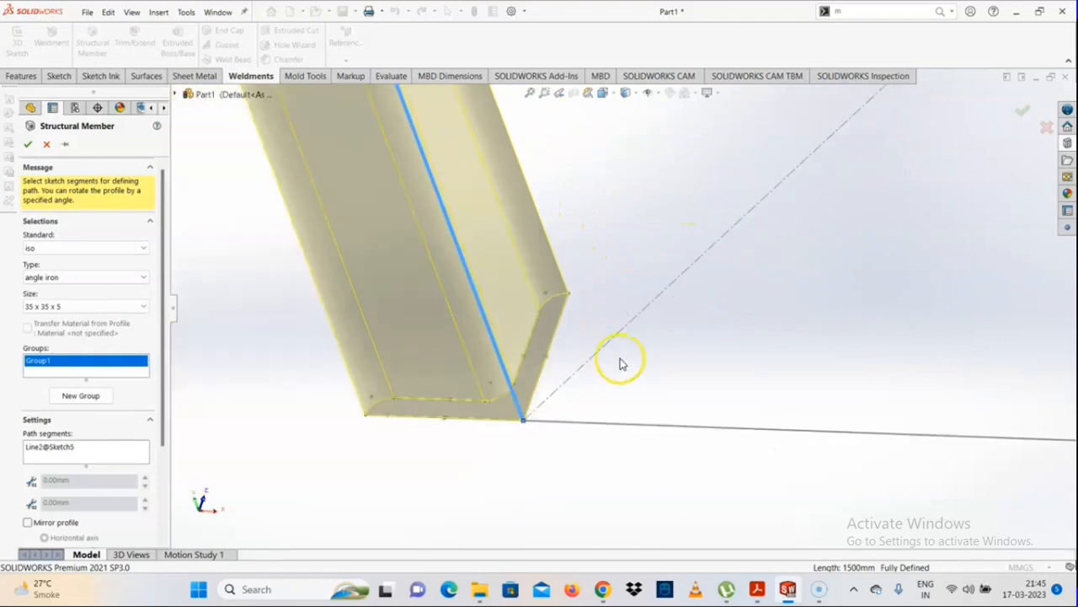
pyautogui.scroll(-2, 595, 320)
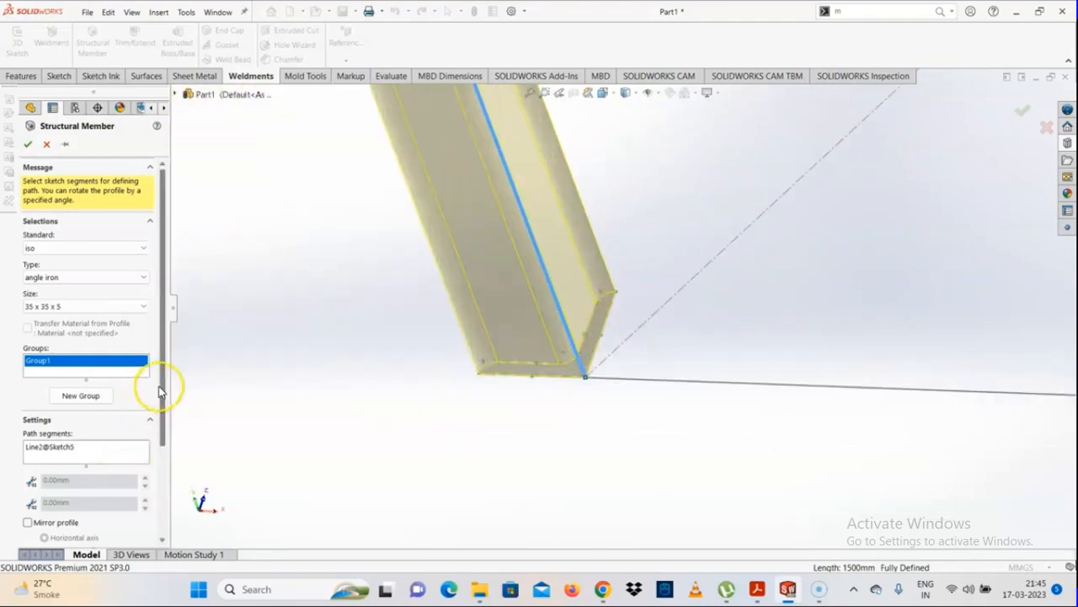
# Step: Mirror the angle iron profile about its vertical axis
pyautogui.moveTo(163, 390); pyautogui.dragTo(155, 459)
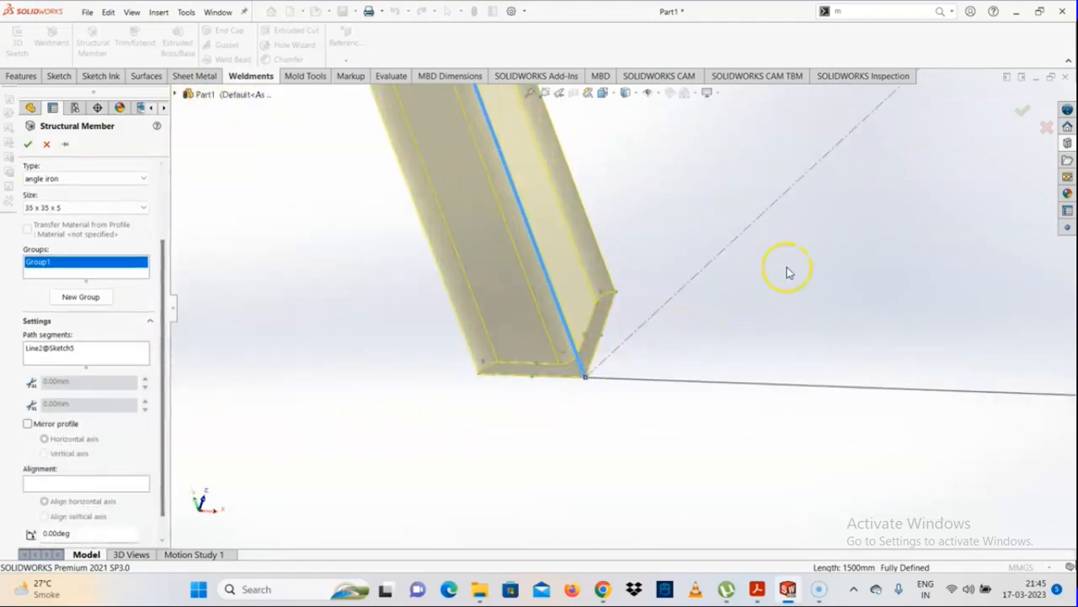
pyautogui.scroll(5, 787, 267)
pyautogui.scroll(-3, 674, 271)
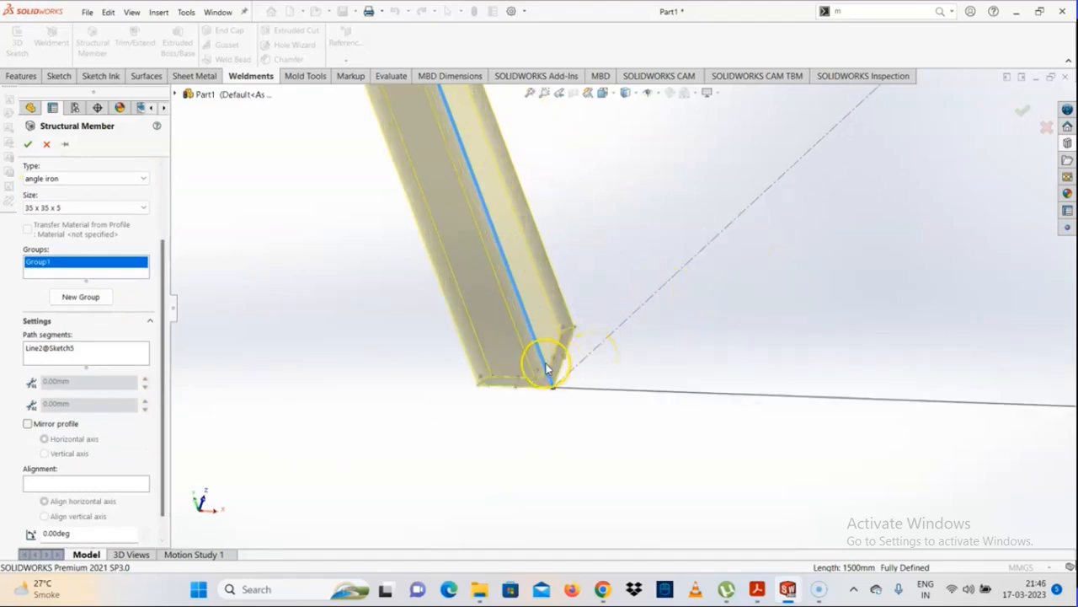
pyautogui.click(27, 423)
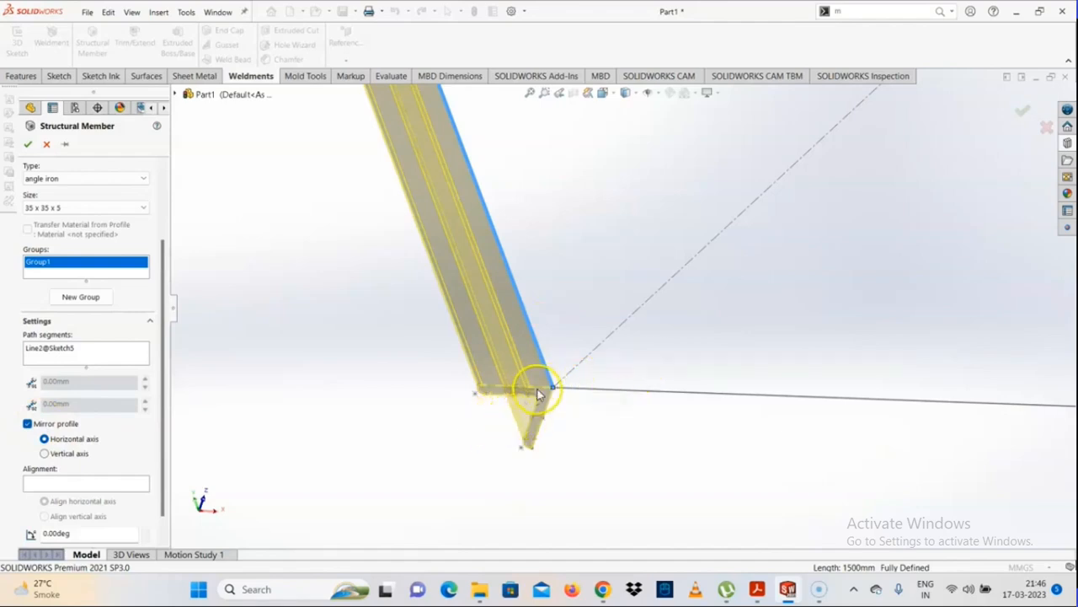
pyautogui.click(45, 453)
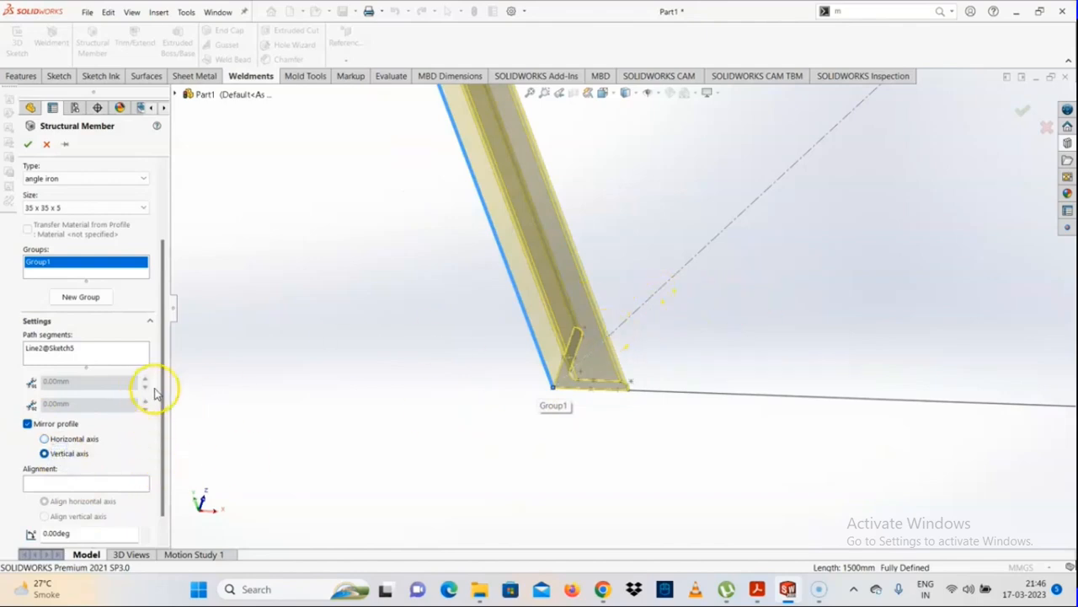
# Step: Set the rotation angle of the angle iron profile to 90 degrees
pyautogui.moveTo(164, 373); pyautogui.dragTo(162, 453)
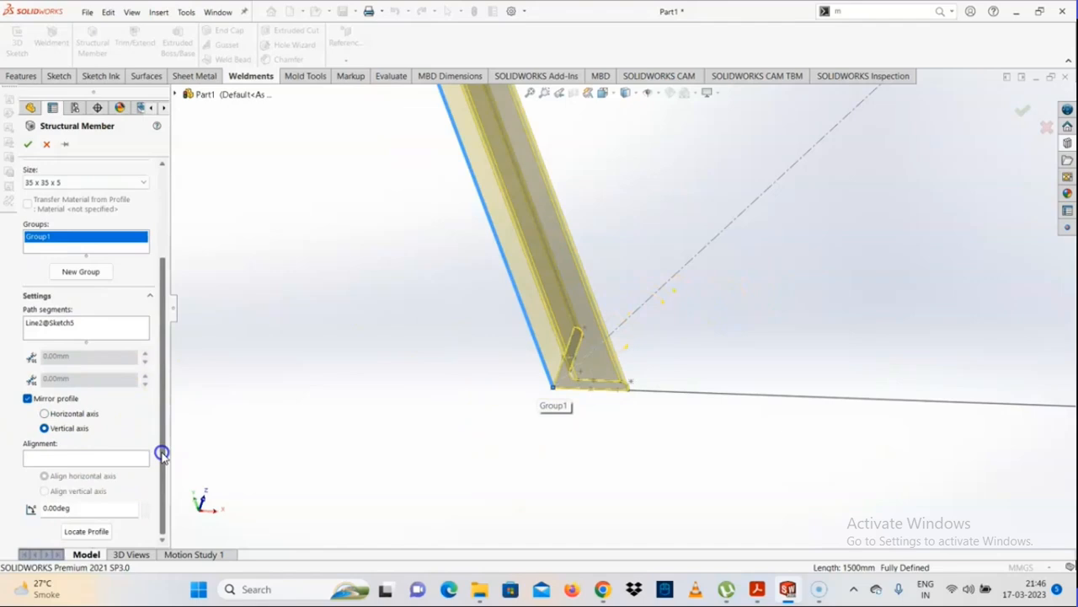
pyautogui.click(100, 506)
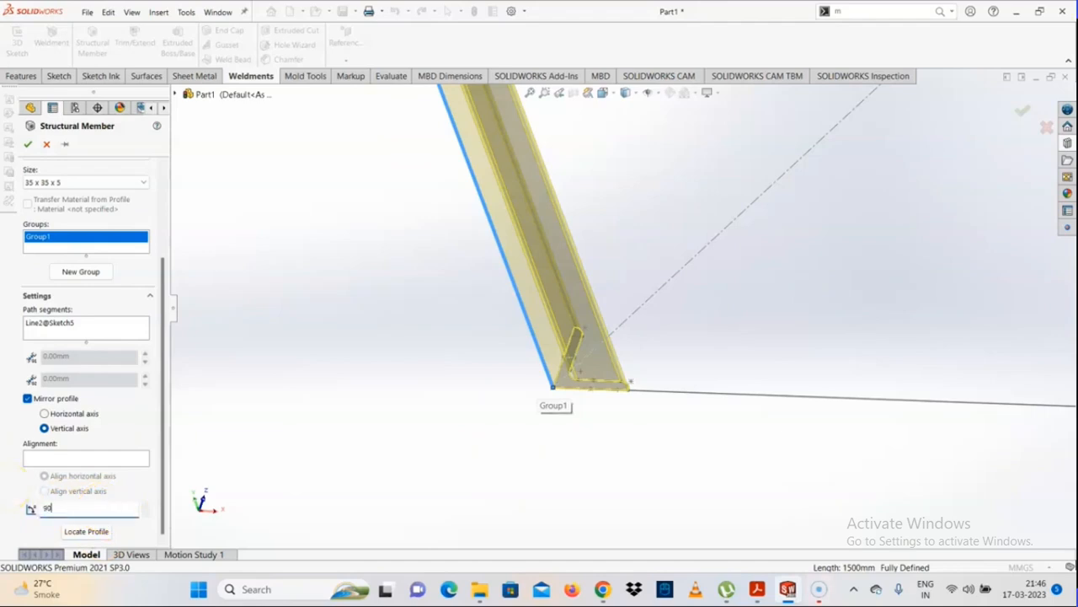
pyautogui.write('90')
pyautogui.press('Return')
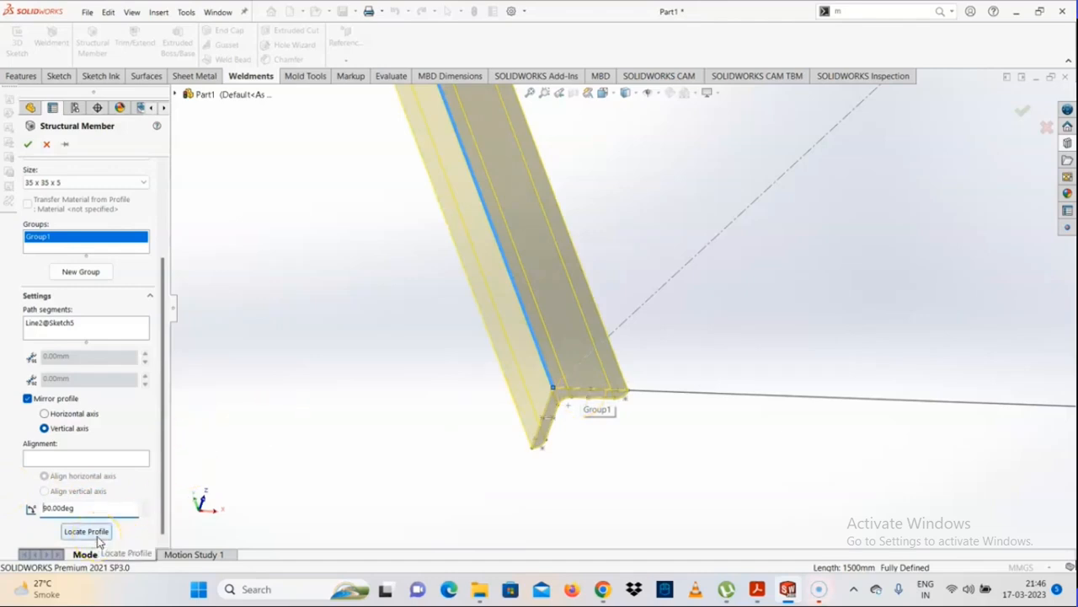
# Step: Relocate the profile so the sketch line passes through the outer corner at the tip of the angle's downward leg
pyautogui.scroll(-5, 561, 409)
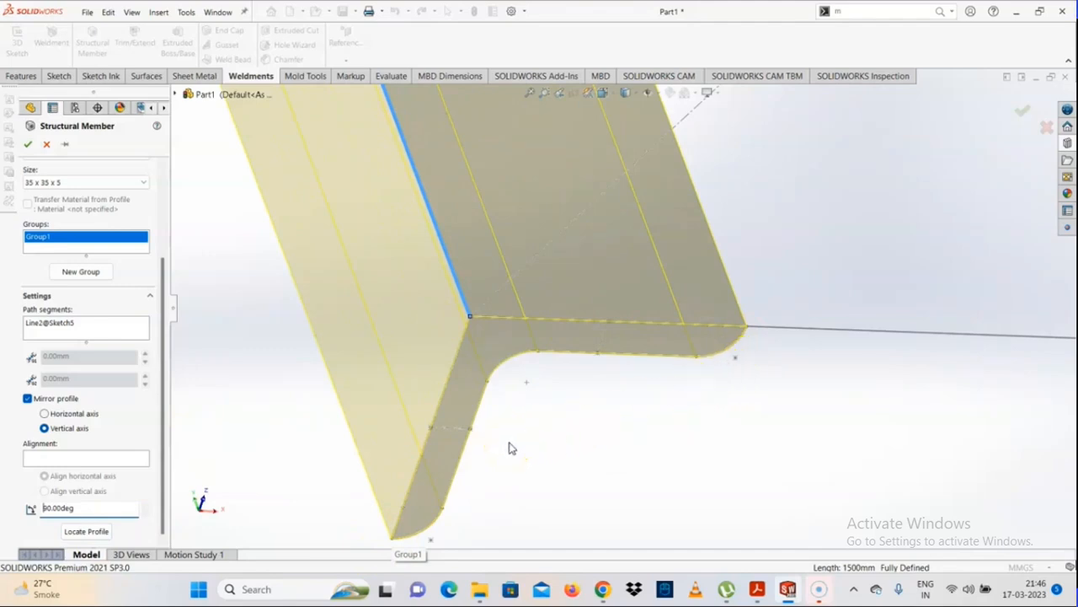
pyautogui.scroll(1, 513, 448)
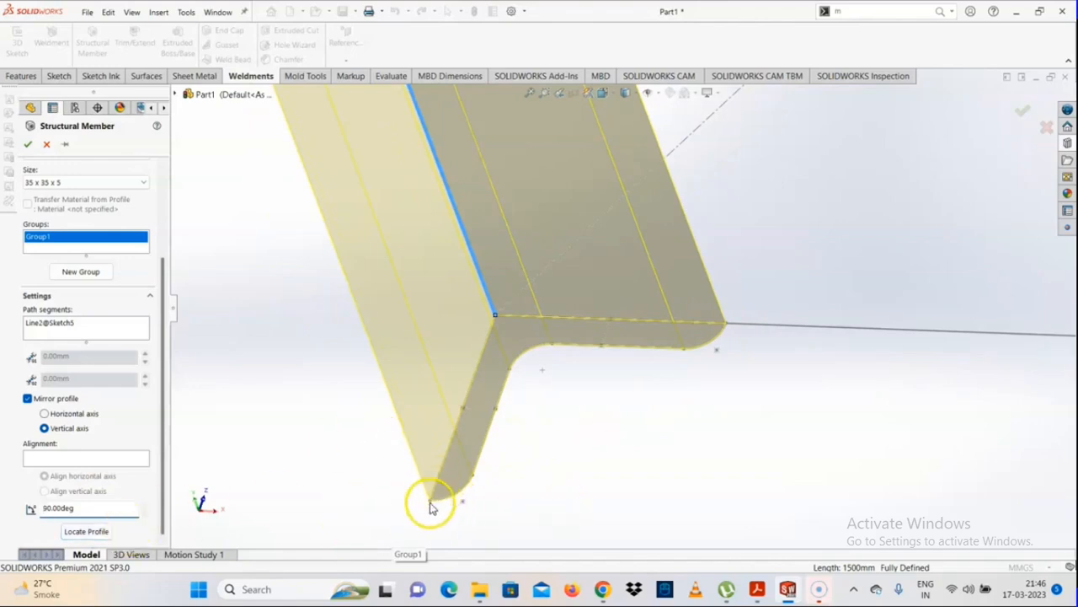
pyautogui.click(86, 531)
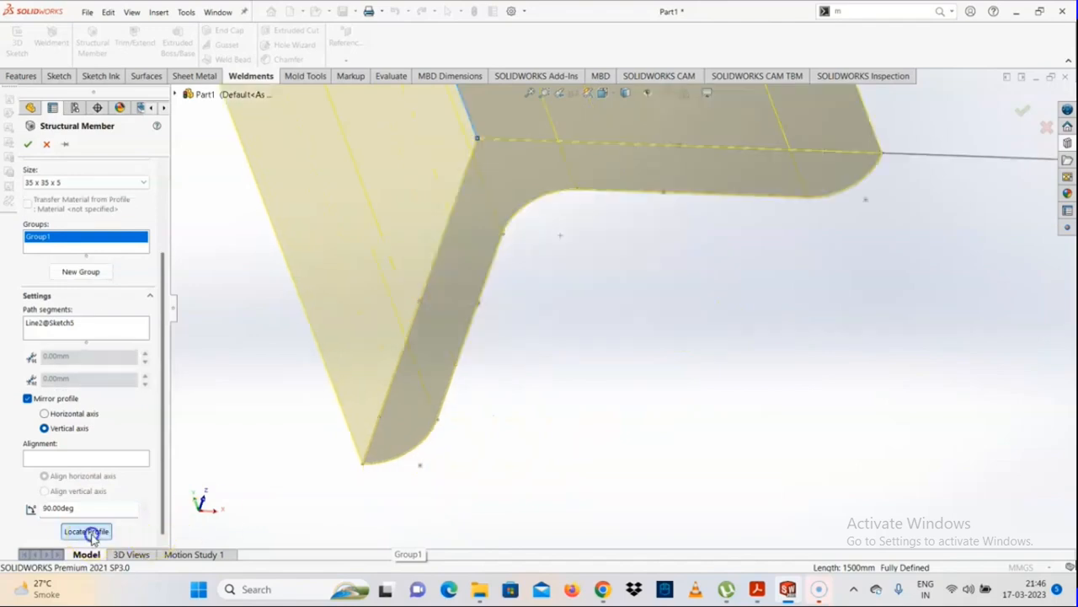
pyautogui.click(362, 468)
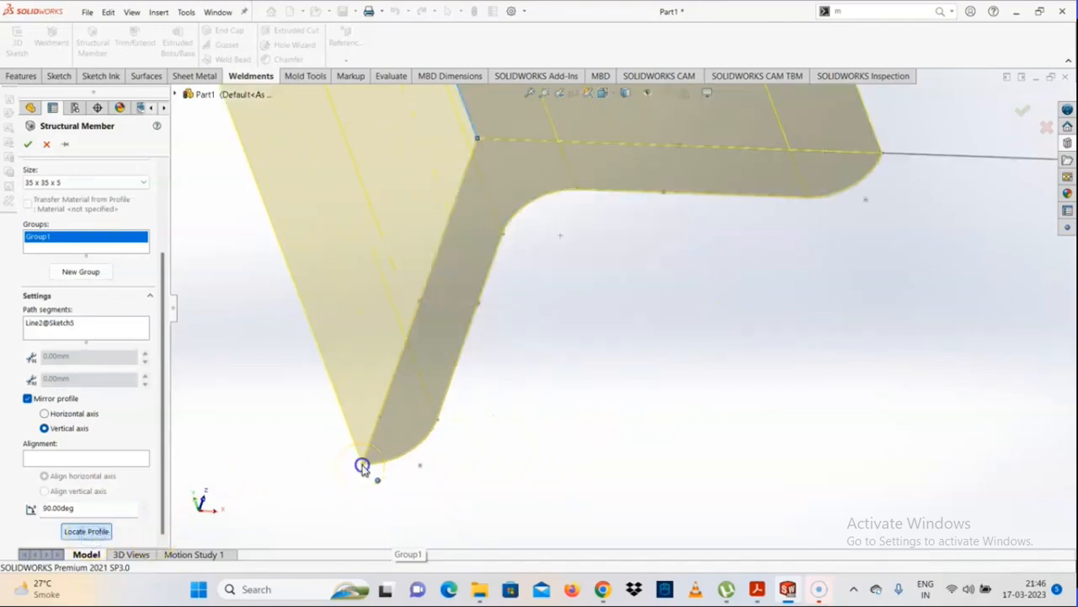
pyautogui.moveTo(698, 289); pyautogui.dragTo(544, 290, button='middle')
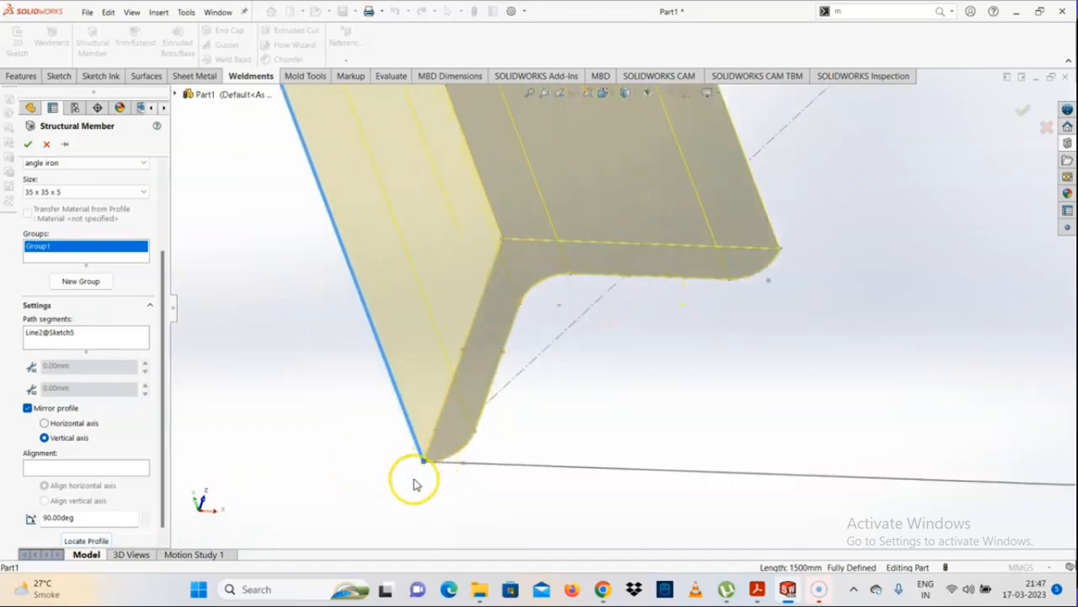
# Step: Add the square's top, right and bottom sides to the same structural member group and check the lower-left corner joint
pyautogui.scroll(6, 590, 375)
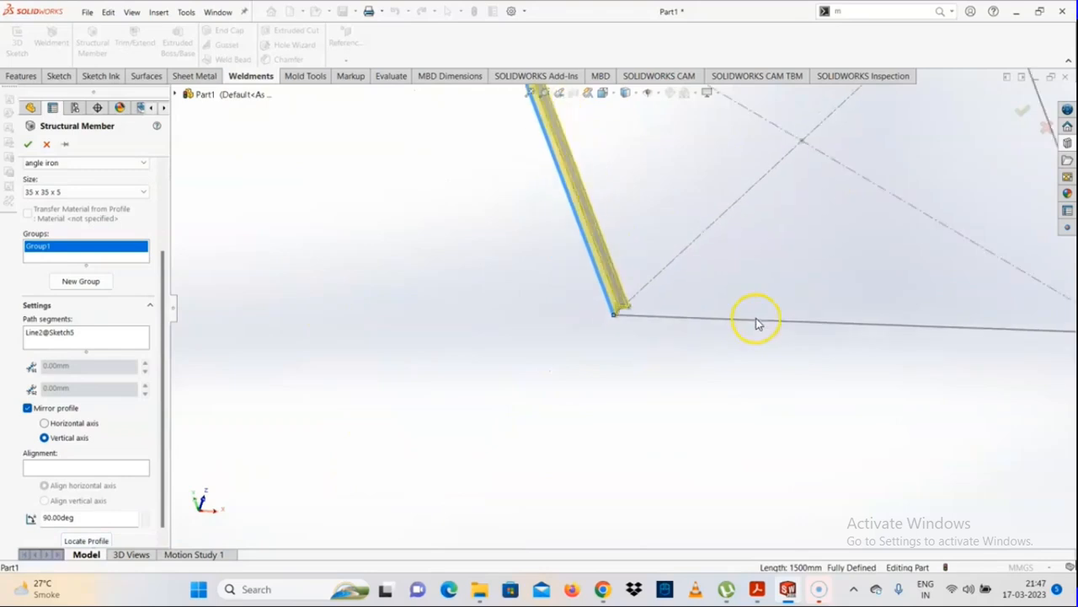
pyautogui.scroll(-8, 612, 248)
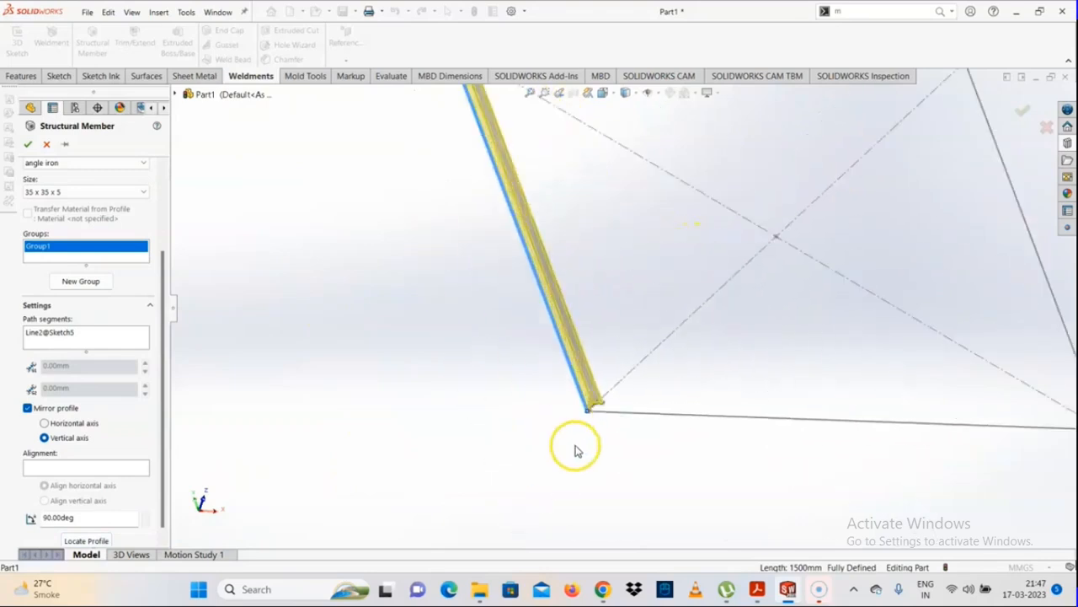
pyautogui.scroll(-3, 540, 361)
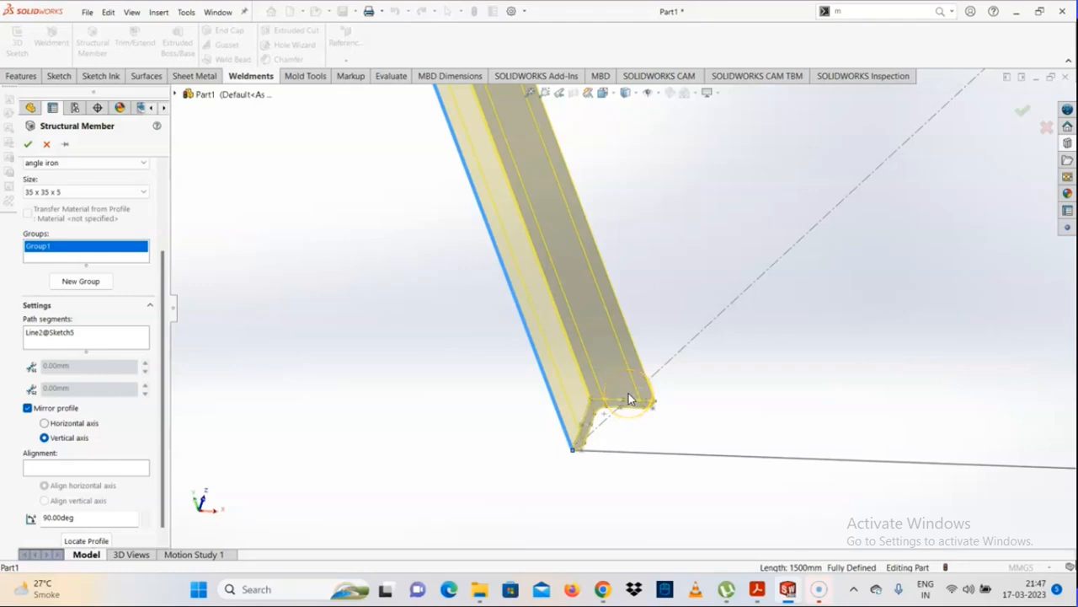
pyautogui.scroll(6, 750, 397)
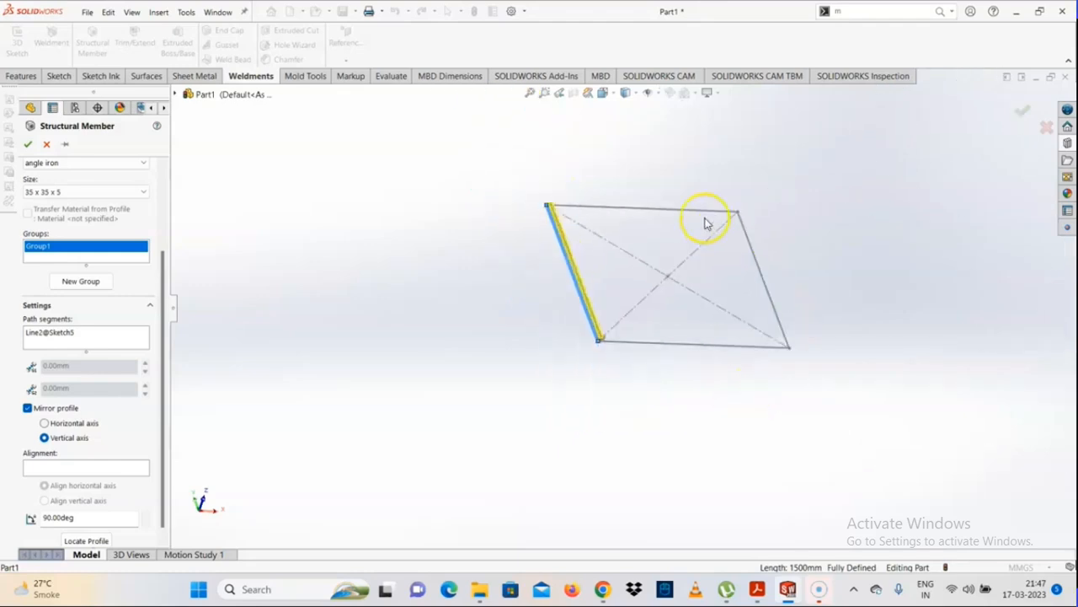
pyautogui.click(574, 215)
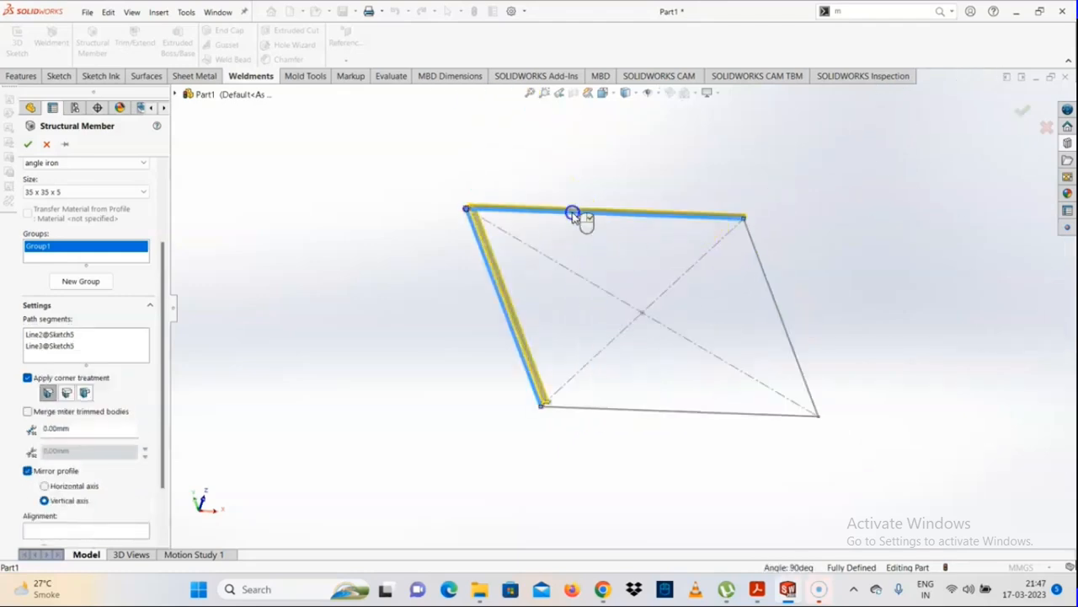
pyautogui.click(797, 355)
pyautogui.click(742, 413)
pyautogui.scroll(-3, 572, 414)
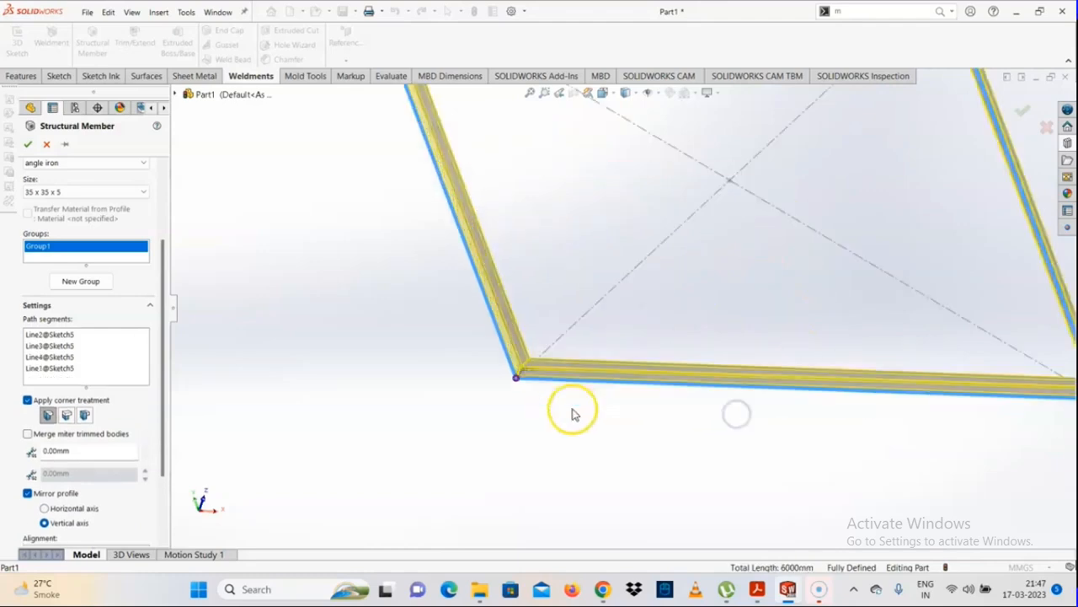
pyautogui.scroll(-3, 573, 413)
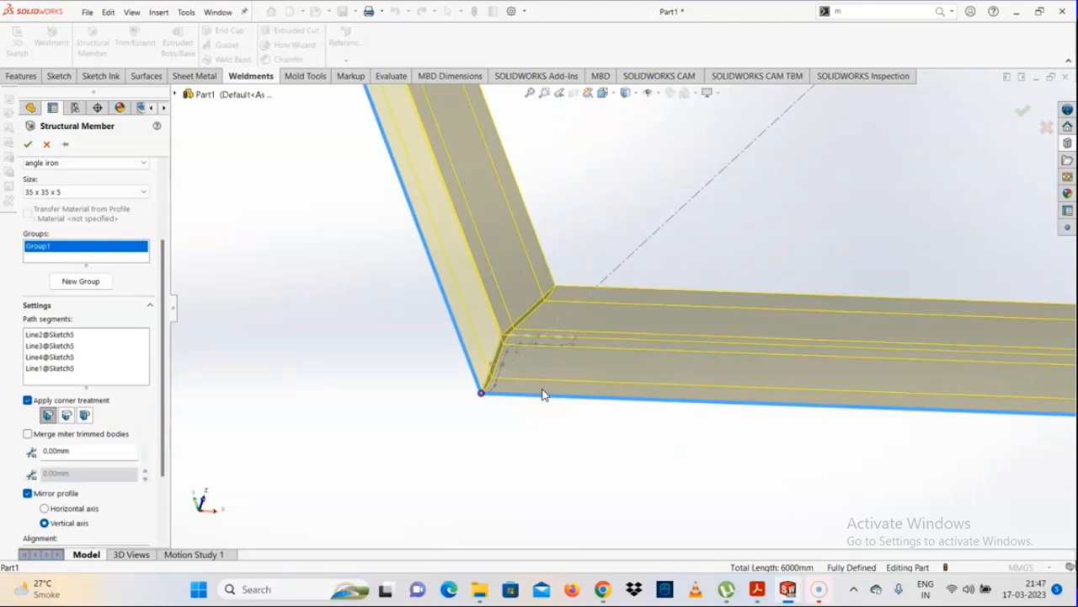
pyautogui.scroll(2, 543, 394)
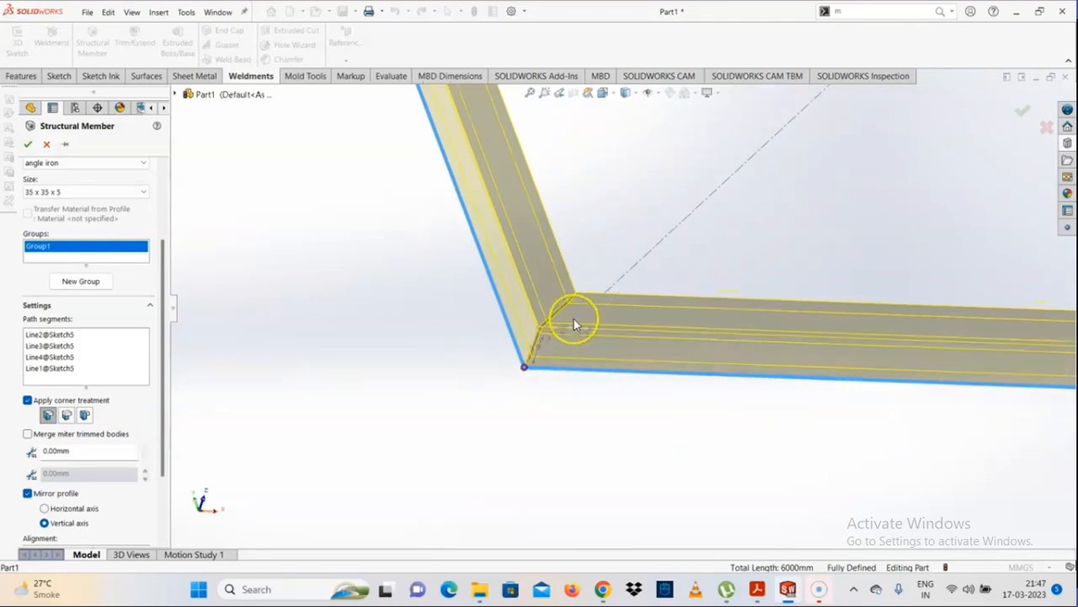
# Step: Examine the mitred joint at the frame's lower-left corner up close
pyautogui.scroll(-3, 574, 320)
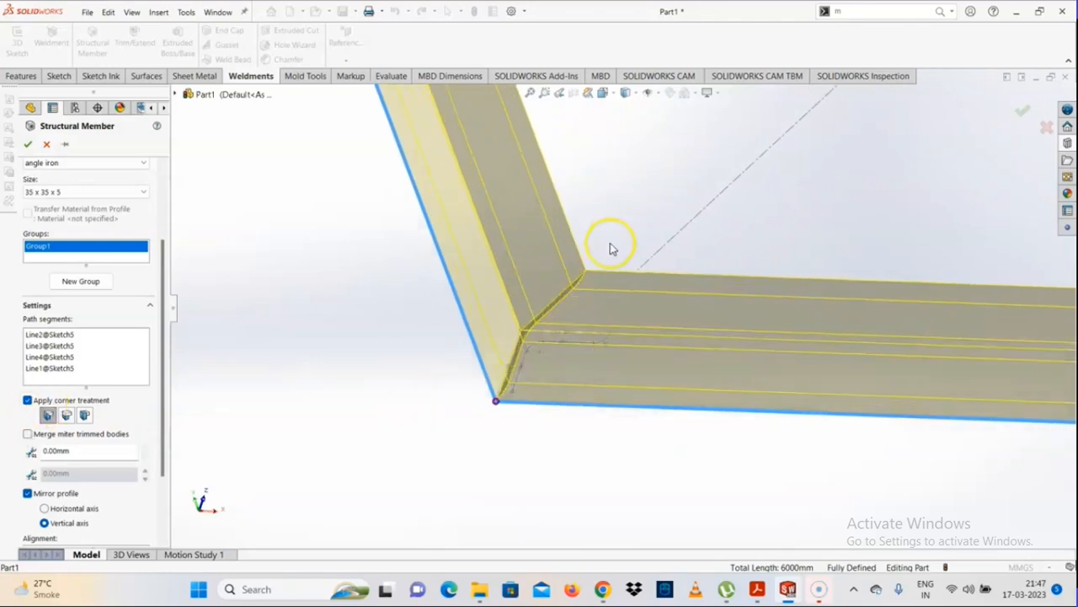
pyautogui.scroll(-5, 576, 337)
pyautogui.scroll(3, 581, 342)
pyautogui.scroll(-2, 861, 361)
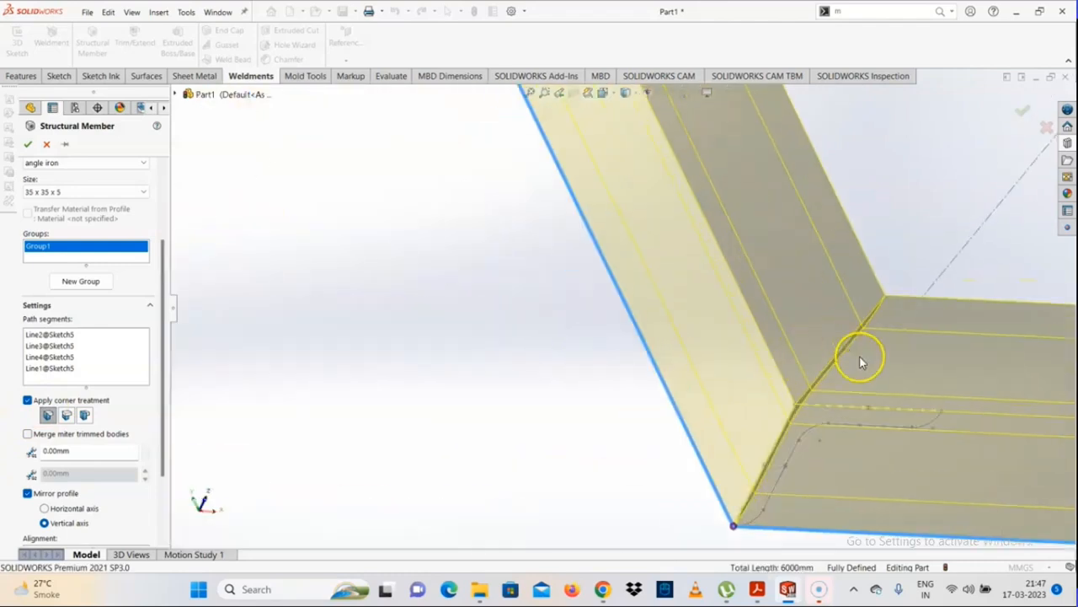
pyautogui.moveTo(860, 363); pyautogui.dragTo(848, 371, button='middle')
pyautogui.scroll(5, 539, 329)
pyautogui.scroll(-3, 509, 337)
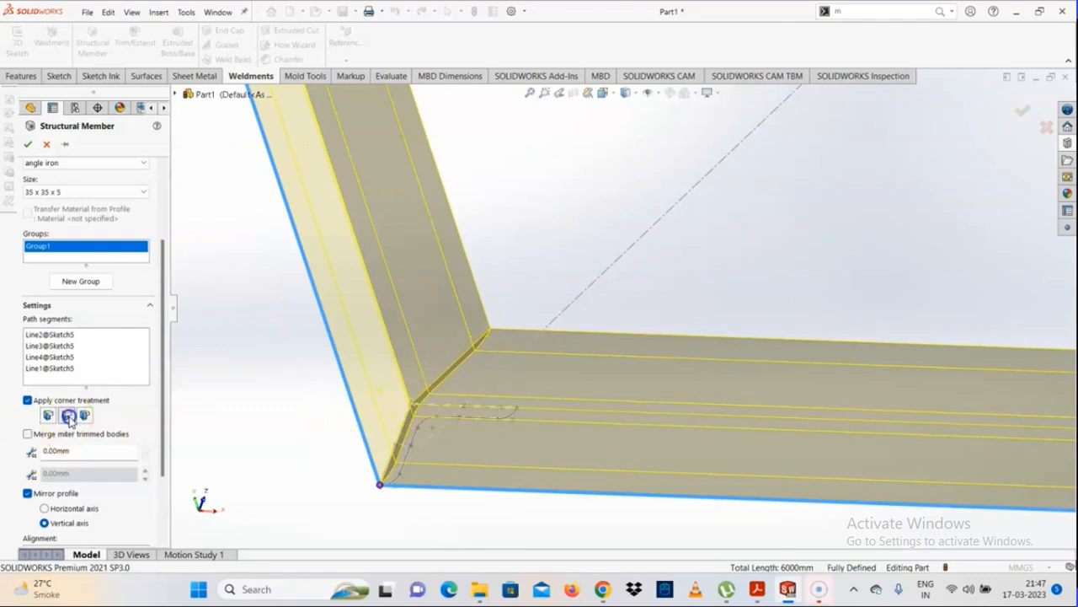
# Step: Try the End Butt1 and End Butt2 corner treatments, the latter with a simple cut between the angle iron members
pyautogui.click(68, 416)
pyautogui.moveTo(421, 409); pyautogui.dragTo(383, 423, button='middle')
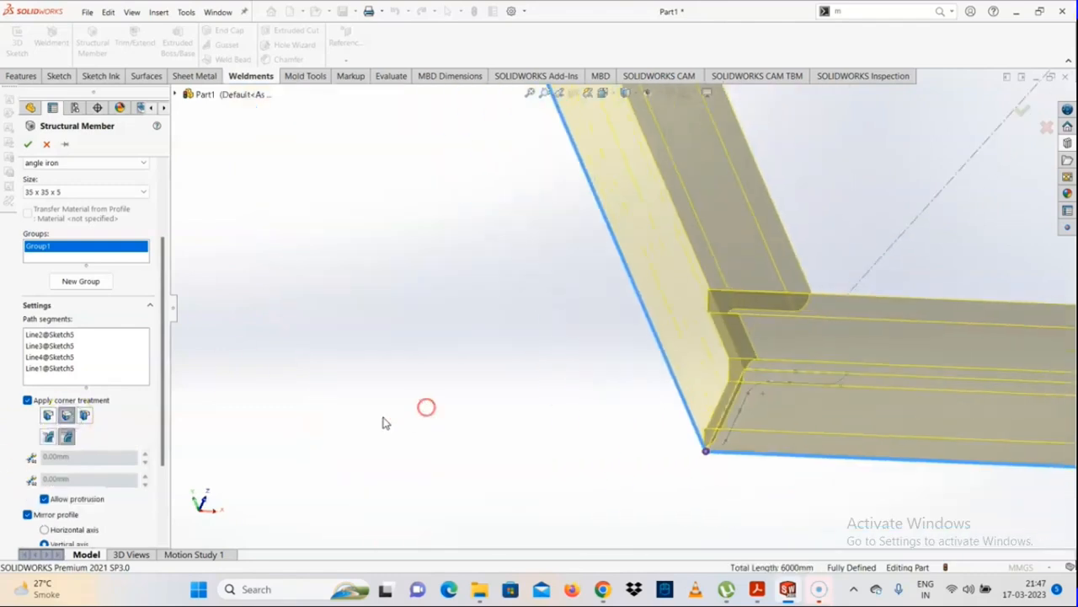
pyautogui.click(85, 416)
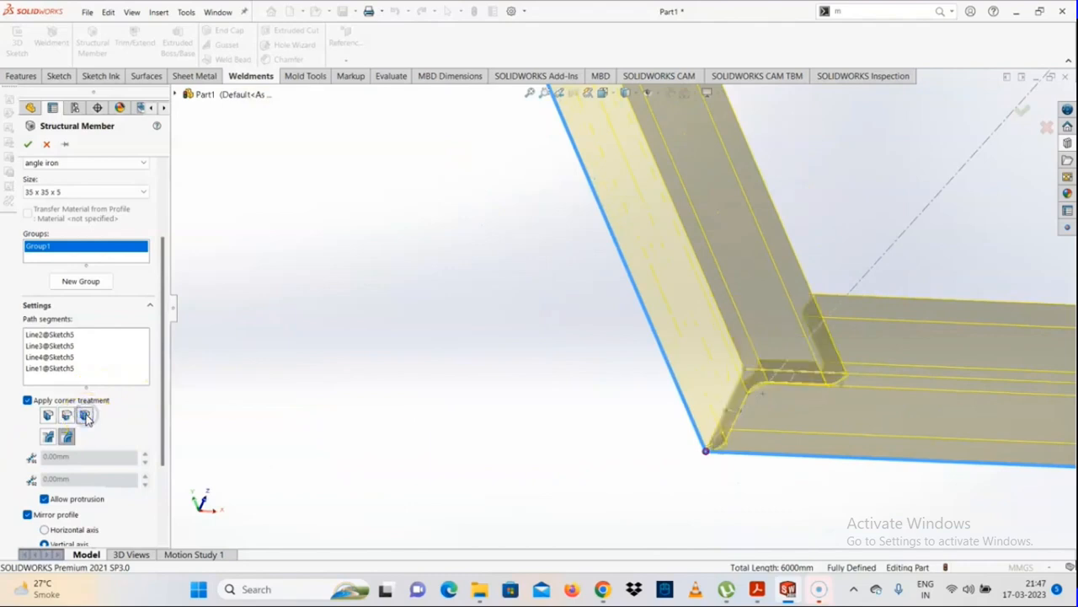
pyautogui.click(48, 438)
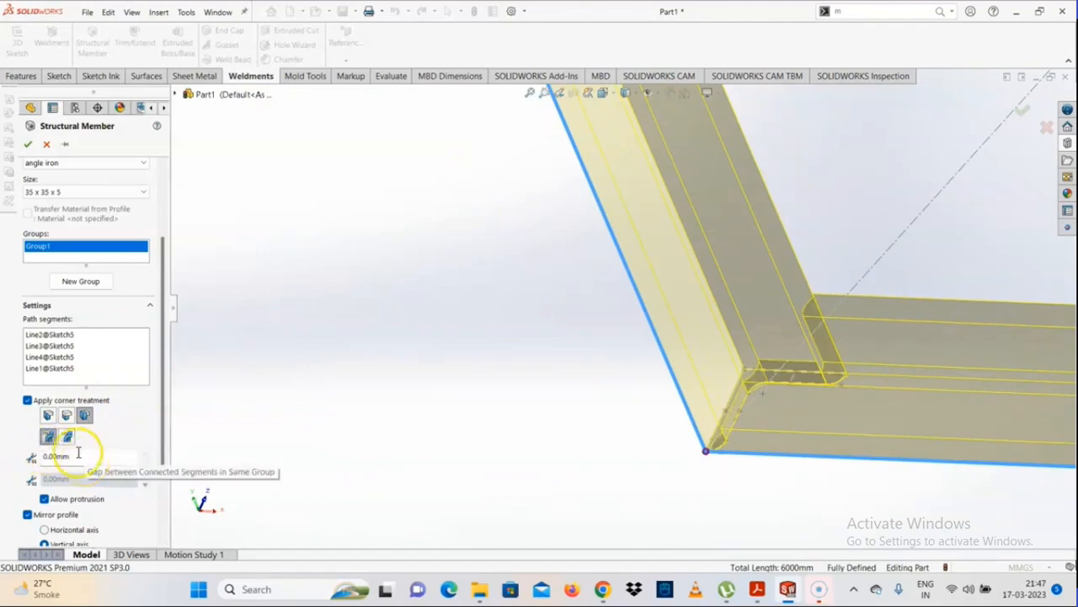
pyautogui.moveTo(160, 436); pyautogui.dragTo(161, 506)
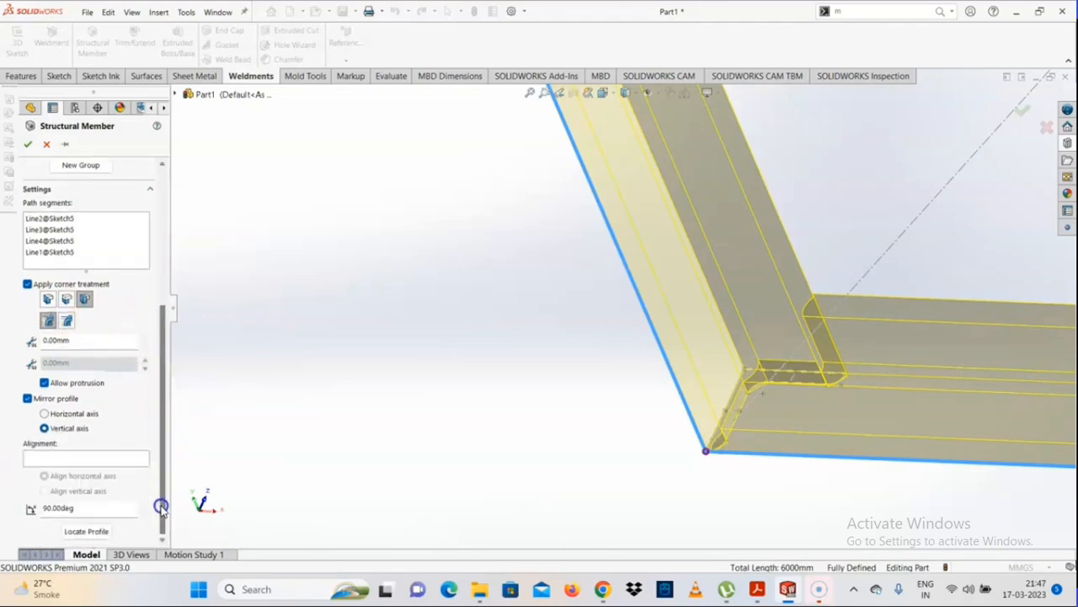
# Step: Set the corner treatment to End Miter and accept the angle iron structural member
pyautogui.click(48, 318)
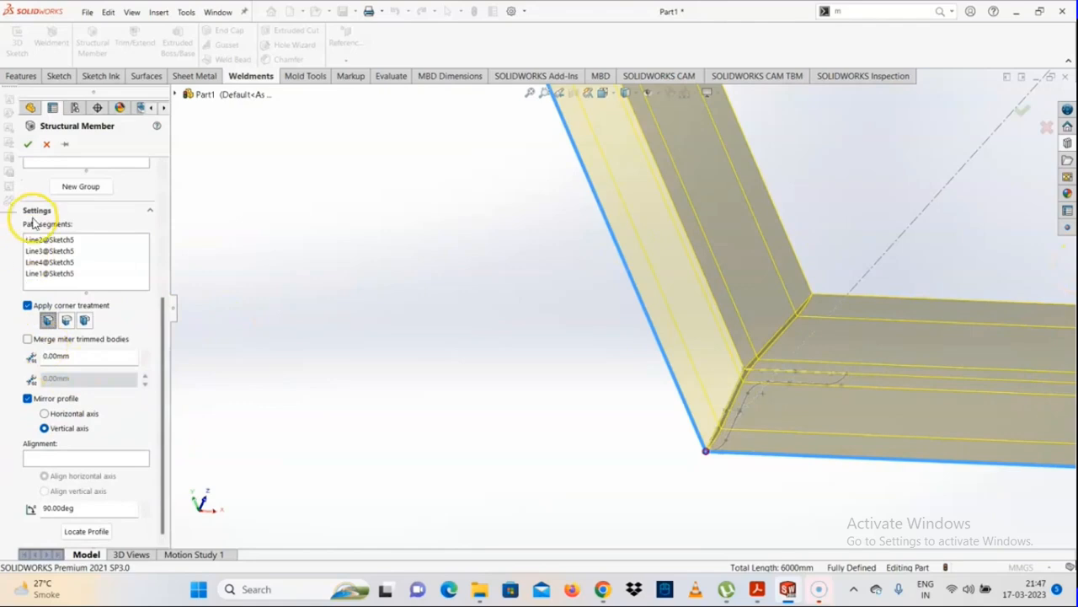
pyautogui.click(28, 144)
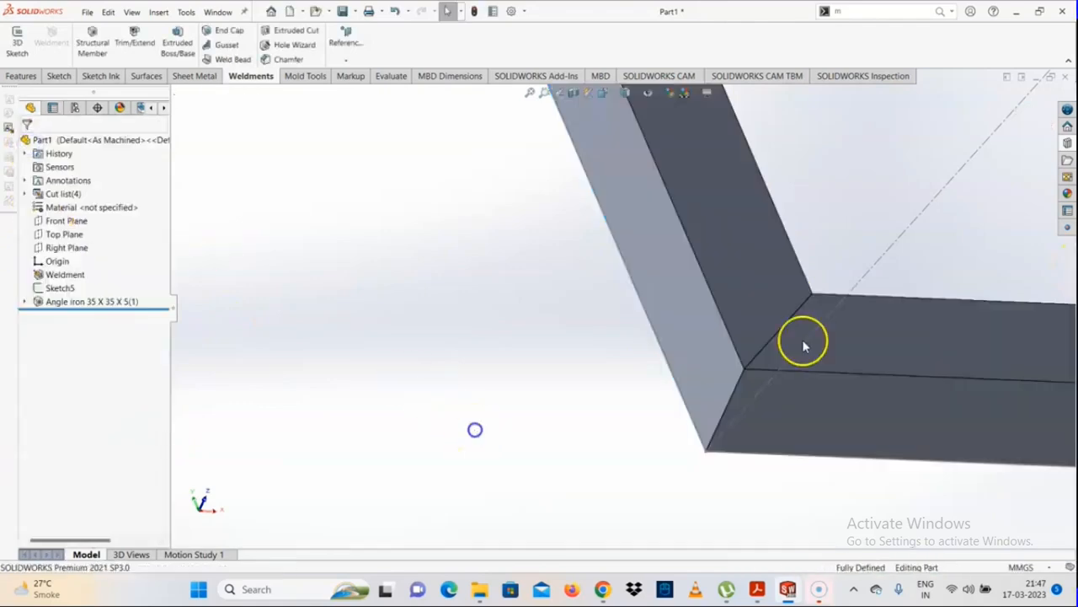
pyautogui.press('f')
pyautogui.scroll(-2, 417, 421)
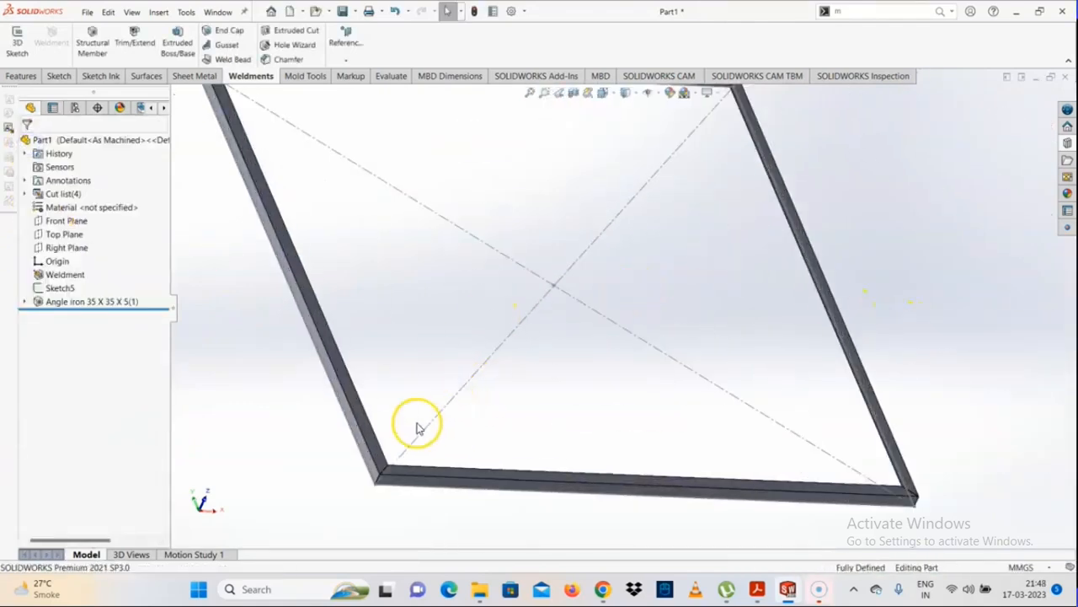
# Step: Assign Plain Carbon Steel as the part's material and inspect the frame
pyautogui.rightClick(75, 207)
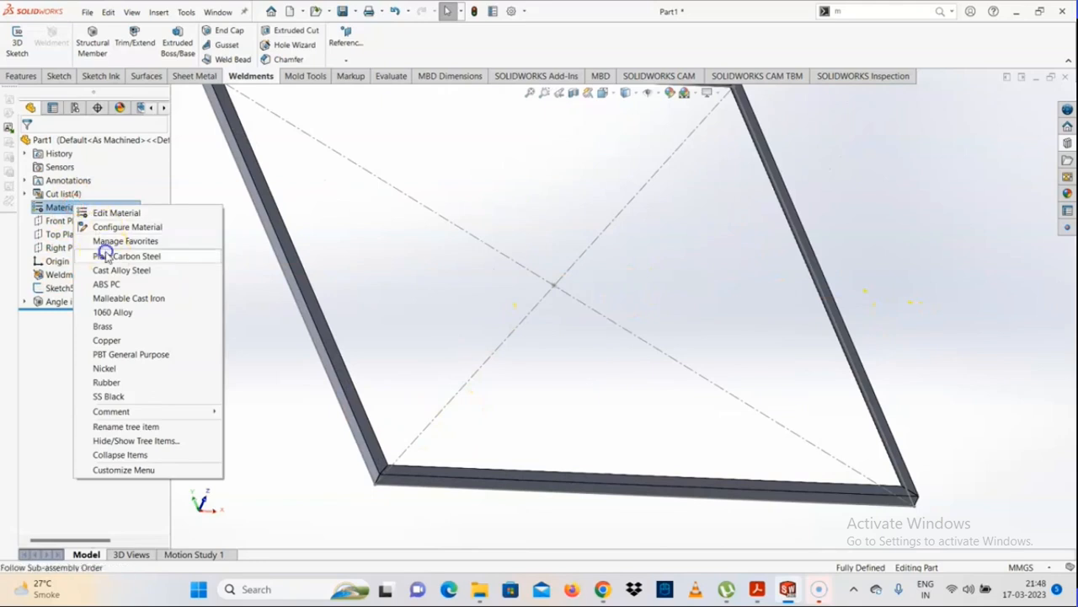
pyautogui.click(106, 256)
pyautogui.scroll(-3, 415, 466)
pyautogui.moveTo(414, 466); pyautogui.dragTo(382, 441, button='middle')
pyautogui.scroll(5, 382, 440)
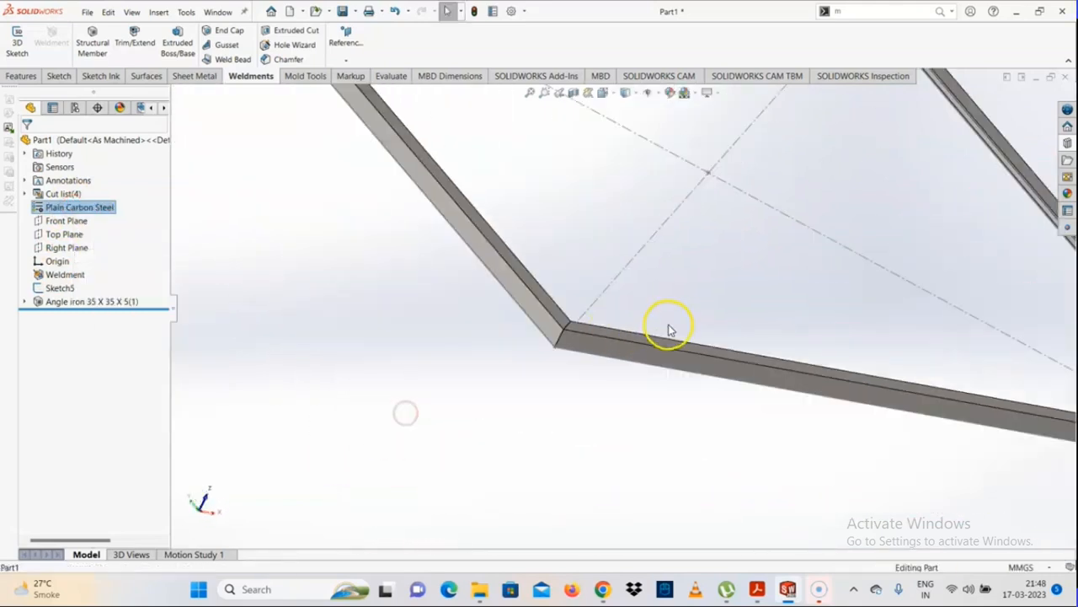
pyautogui.moveTo(666, 328); pyautogui.dragTo(529, 347, button='middle')
pyautogui.scroll(-5, 665, 294)
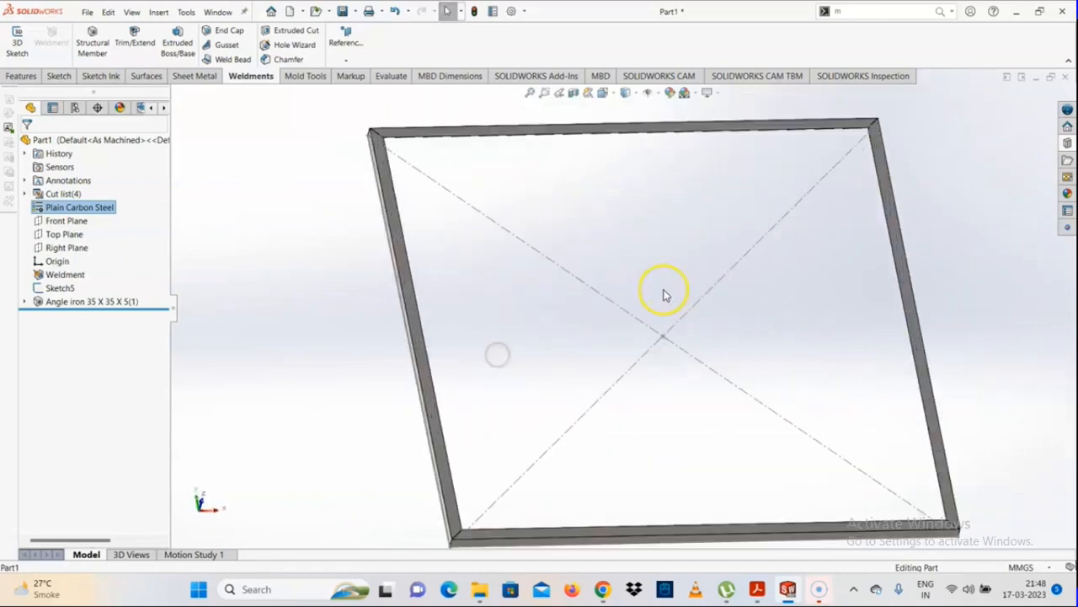
pyautogui.scroll(6, 775, 313)
pyautogui.scroll(-3, 1070, 371)
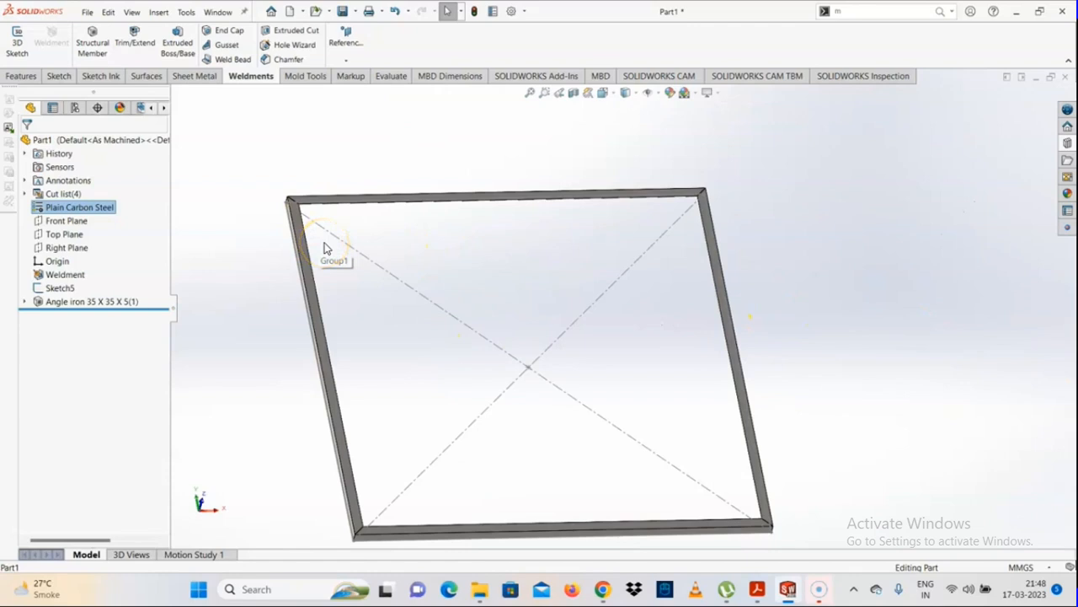
# Step: Edit the angle iron structural member and change its profile to an ISO c channel, size 100 x 10
pyautogui.scroll(-2, 328, 278)
pyautogui.click(324, 305)
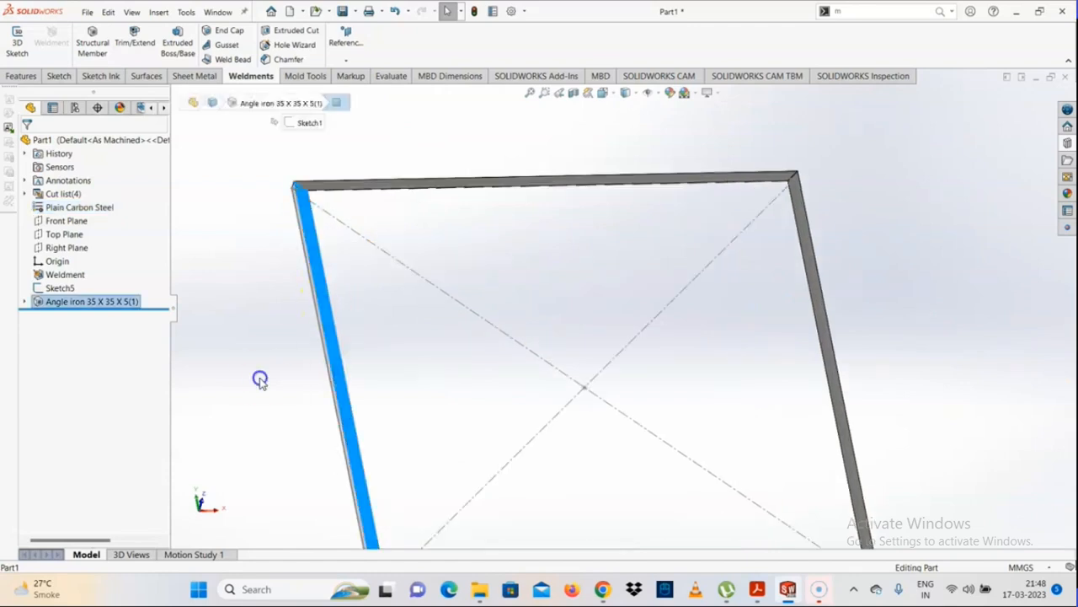
pyautogui.click(260, 378)
pyautogui.click(73, 299)
pyautogui.click(83, 264)
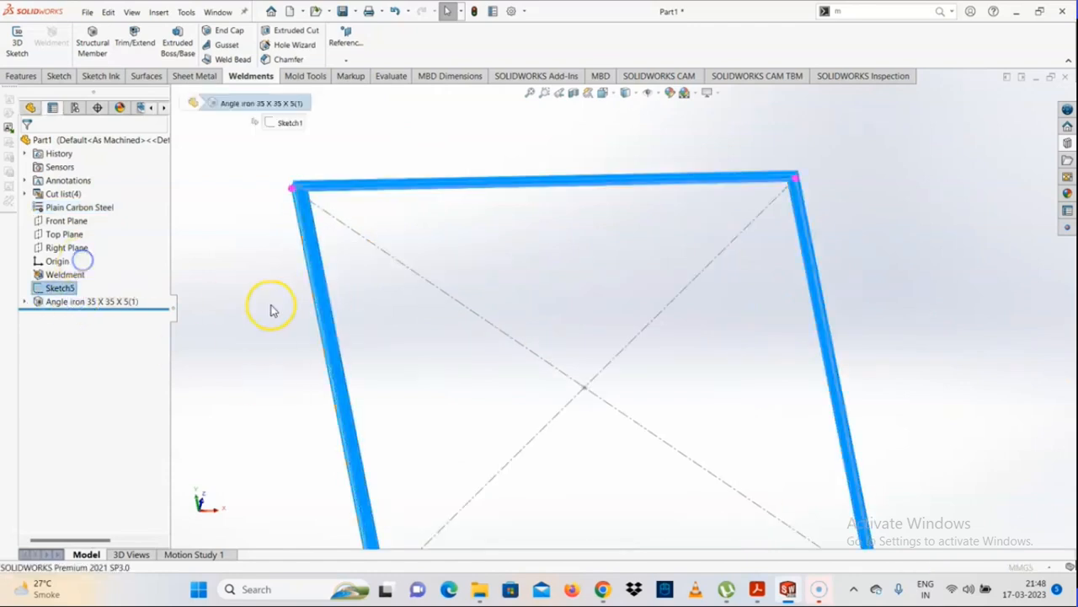
pyautogui.click(44, 248)
pyautogui.click(44, 248)
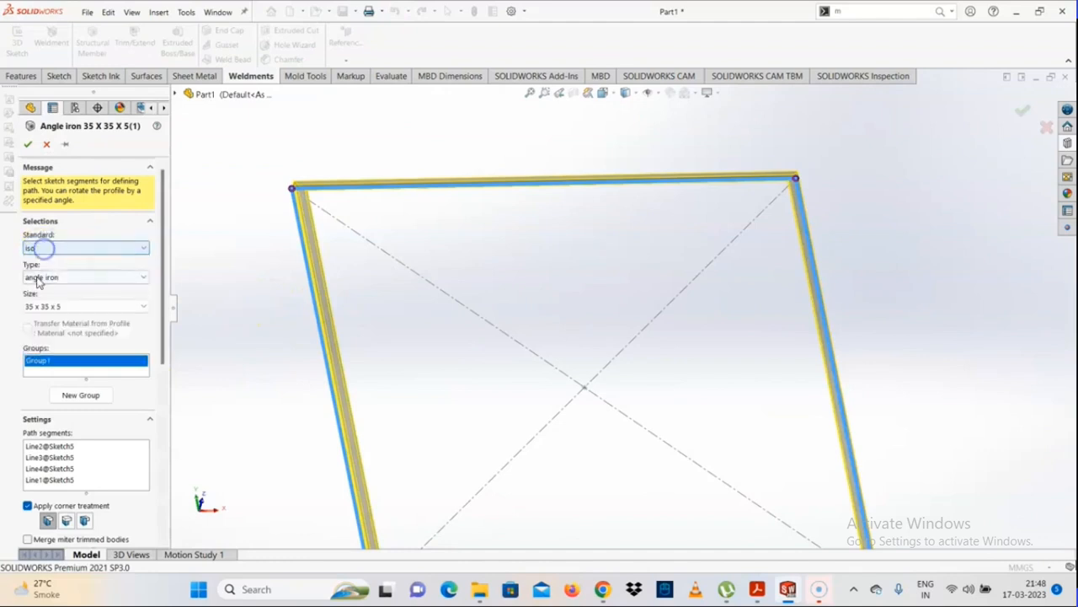
pyautogui.click(42, 277)
pyautogui.click(39, 297)
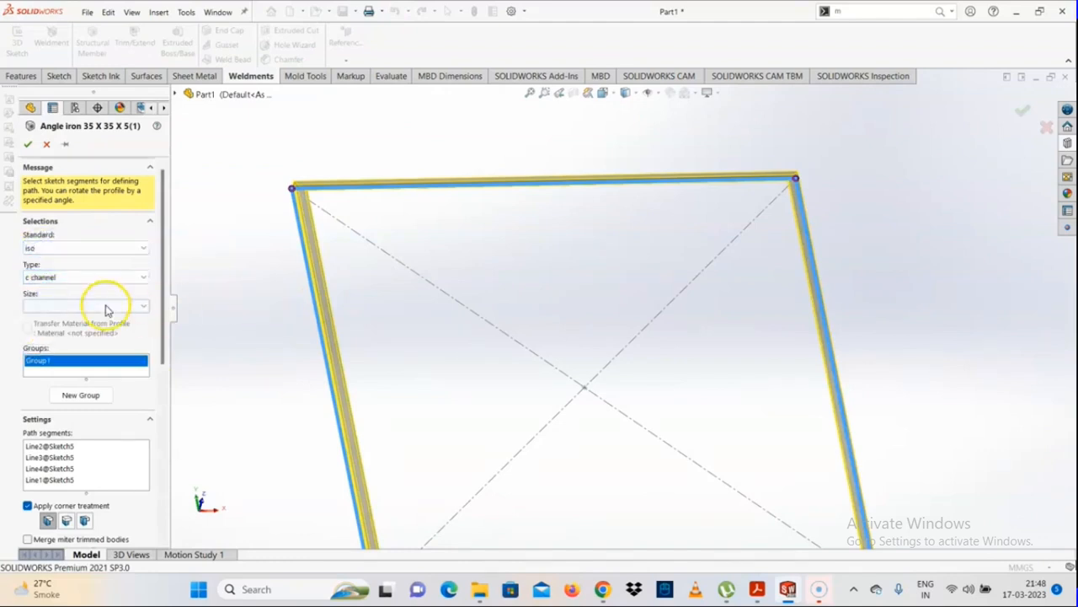
pyautogui.click(87, 304)
pyautogui.click(50, 327)
pyautogui.click(273, 236)
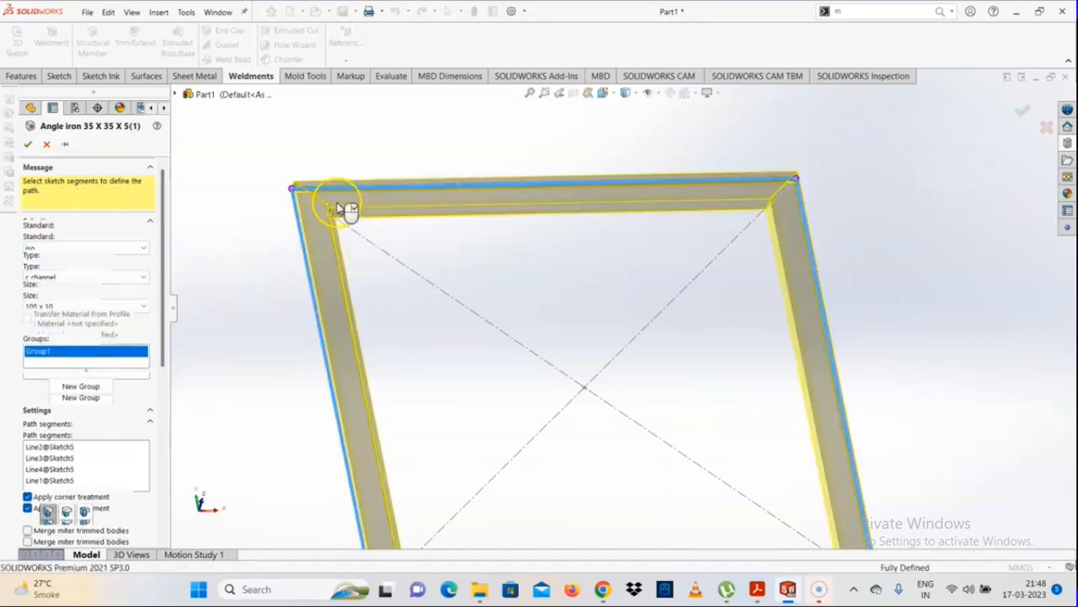
# Step: Set the rotation angle of the c channel profile to 180 degrees and inspect its orientation at the corner
pyautogui.scroll(-8, 341, 215)
pyautogui.scroll(8, 669, 404)
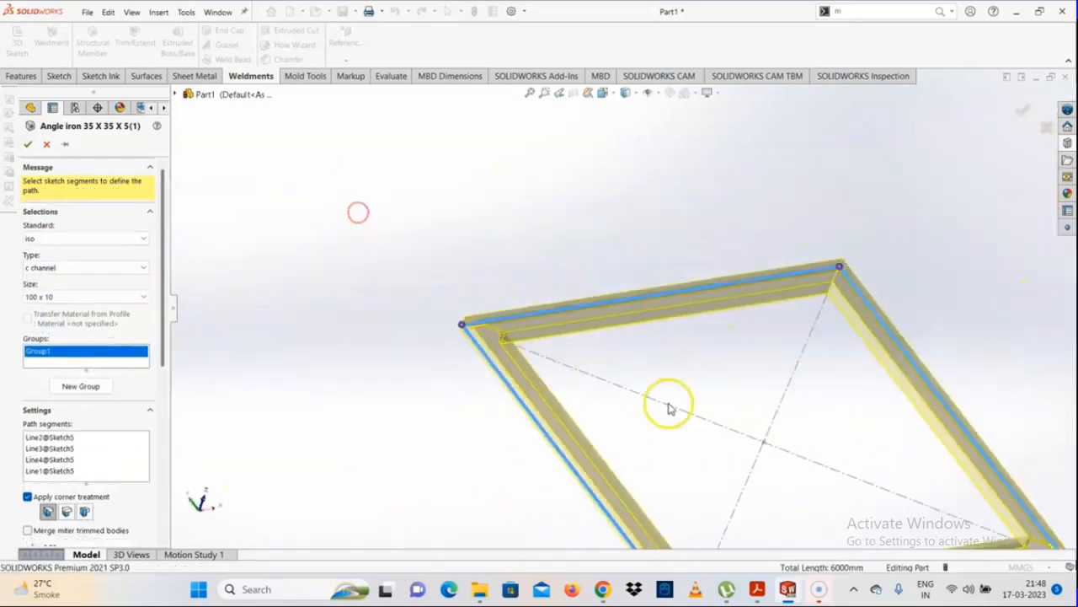
pyautogui.scroll(-6, 676, 441)
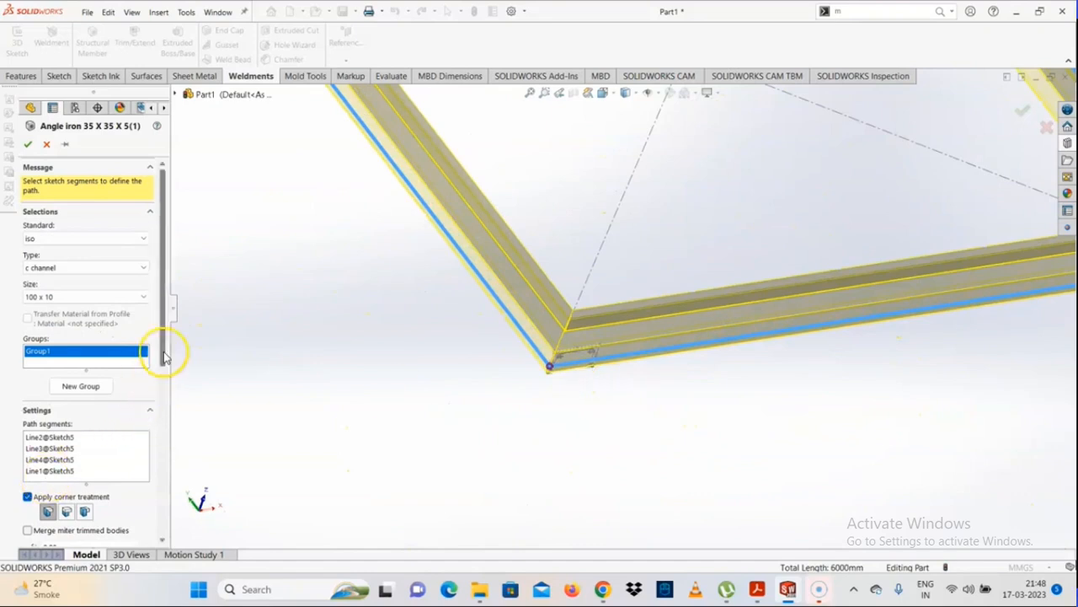
pyautogui.moveTo(165, 349); pyautogui.dragTo(96, 498)
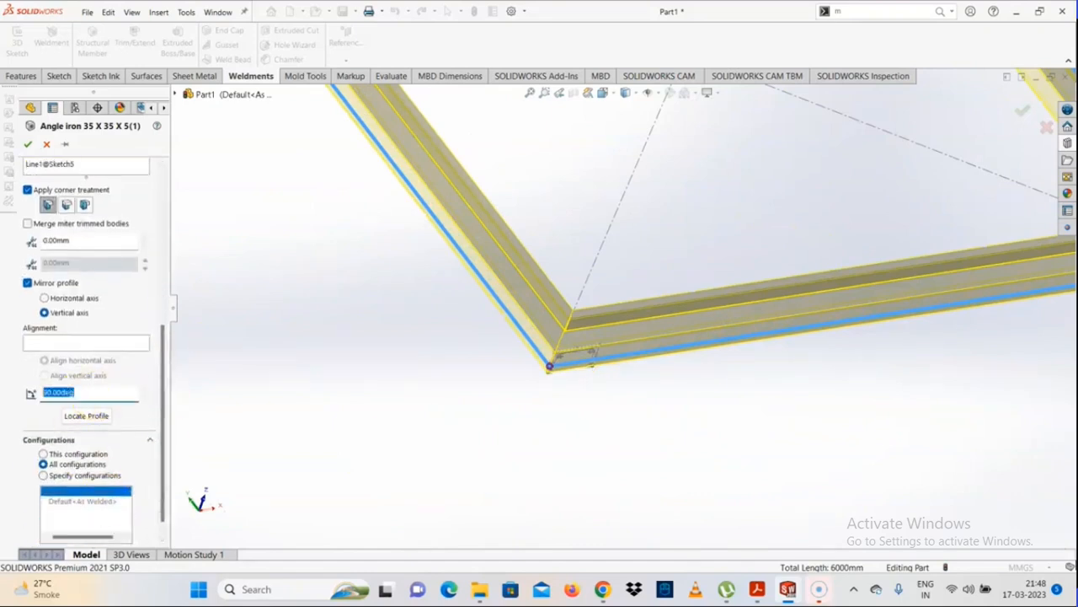
pyautogui.write('0')
pyautogui.press('Return')
pyautogui.scroll(-6, 580, 371)
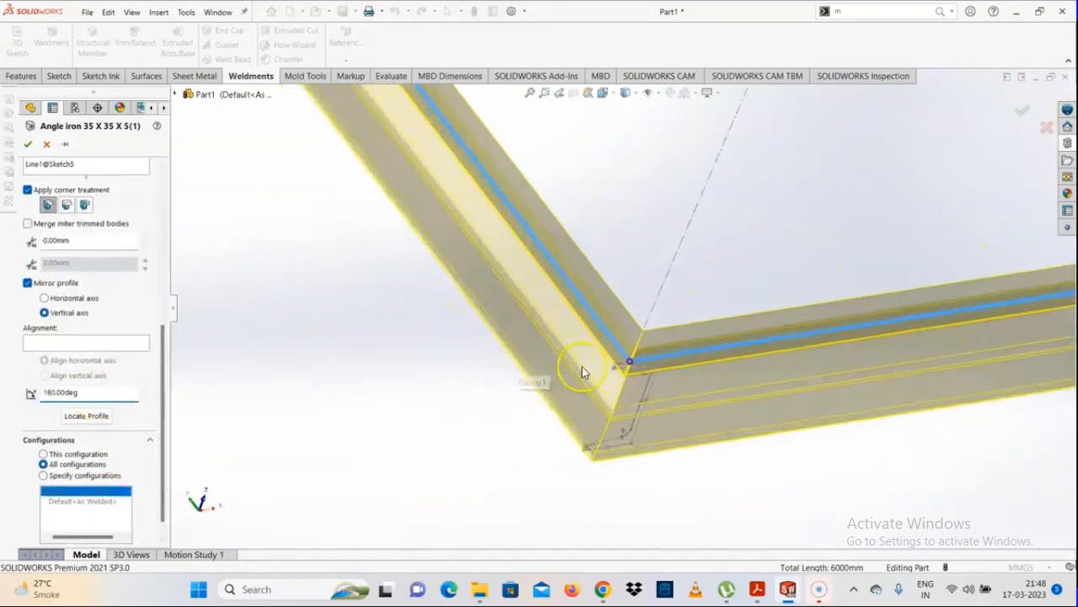
pyautogui.moveTo(593, 265); pyautogui.dragTo(543, 410, button='middle')
pyautogui.scroll(-4, 680, 389)
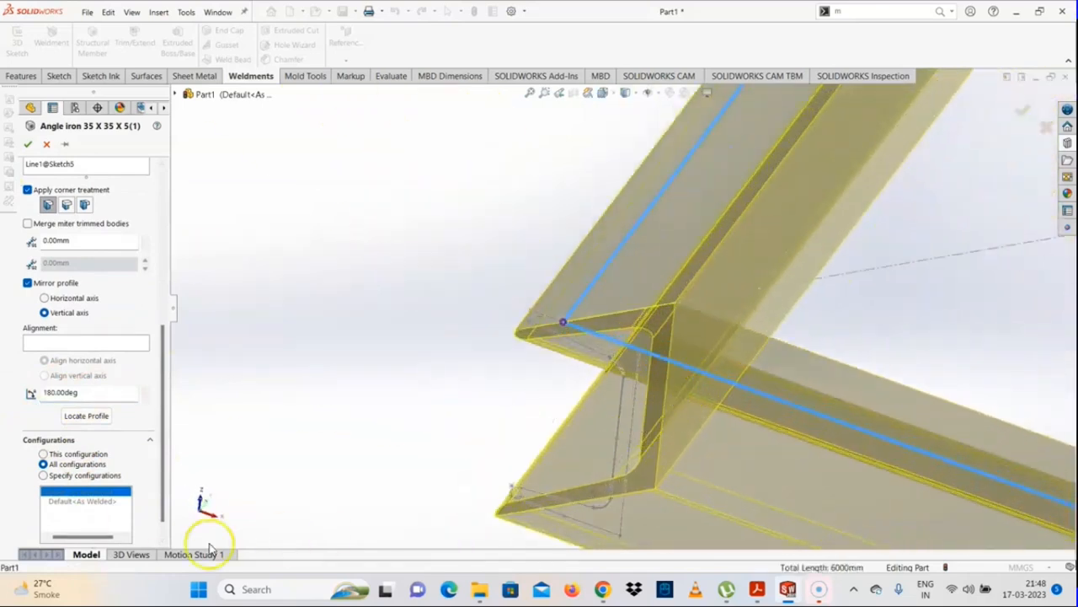
# Step: Relocate the c channel profile so the sketch line passes through the outer corner at its upper flange tip, and accept the member
pyautogui.moveTo(164, 494); pyautogui.dragTo(154, 541)
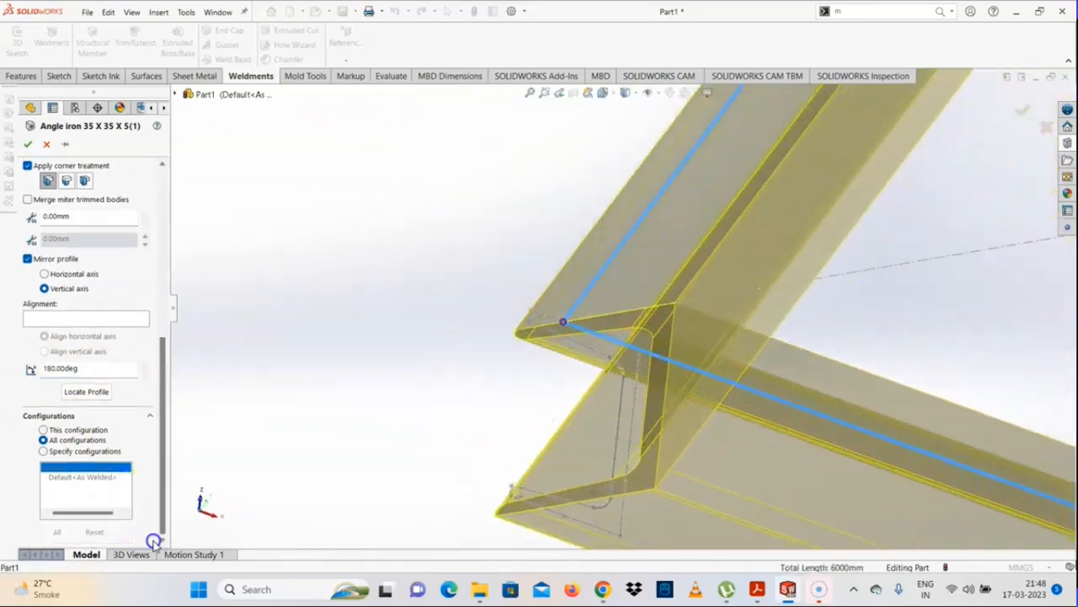
pyautogui.click(86, 391)
pyautogui.scroll(-3, 455, 476)
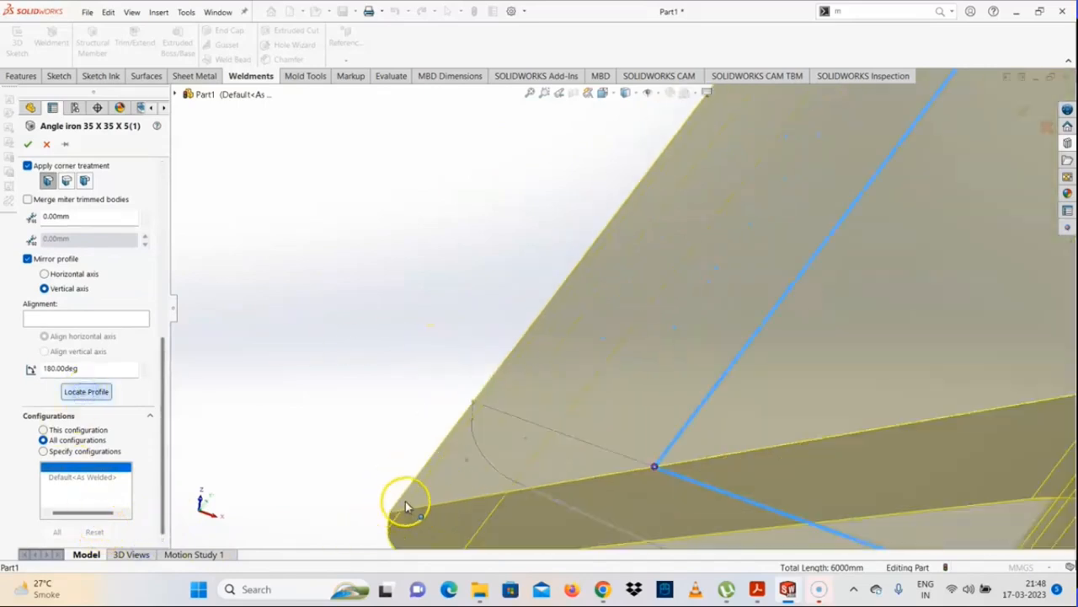
pyautogui.click(474, 402)
pyautogui.scroll(6, 910, 486)
pyautogui.scroll(8, 738, 413)
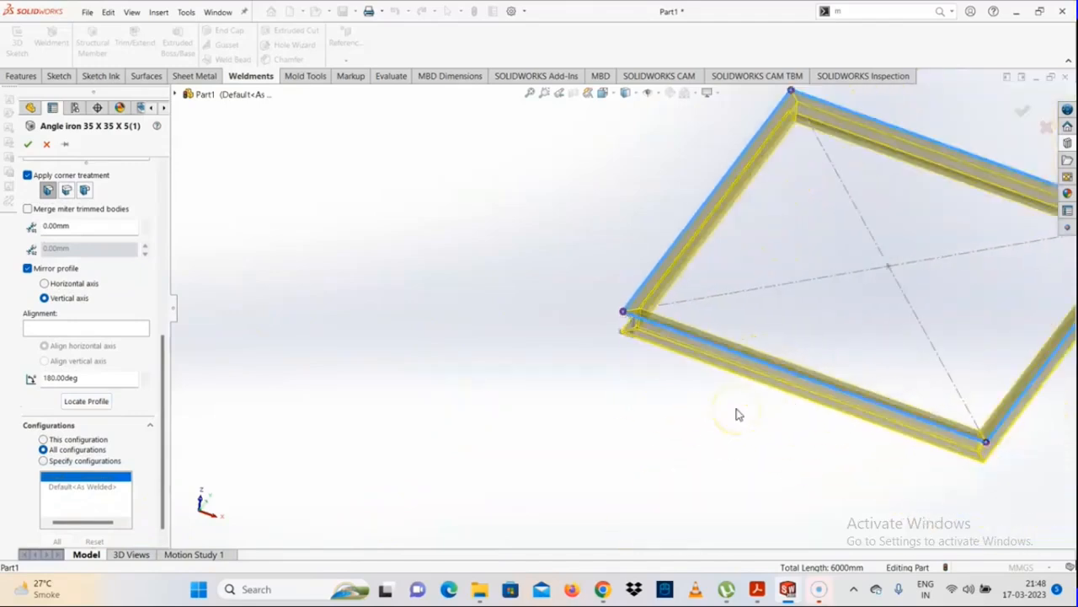
pyautogui.scroll(-3, 846, 318)
pyautogui.click(27, 145)
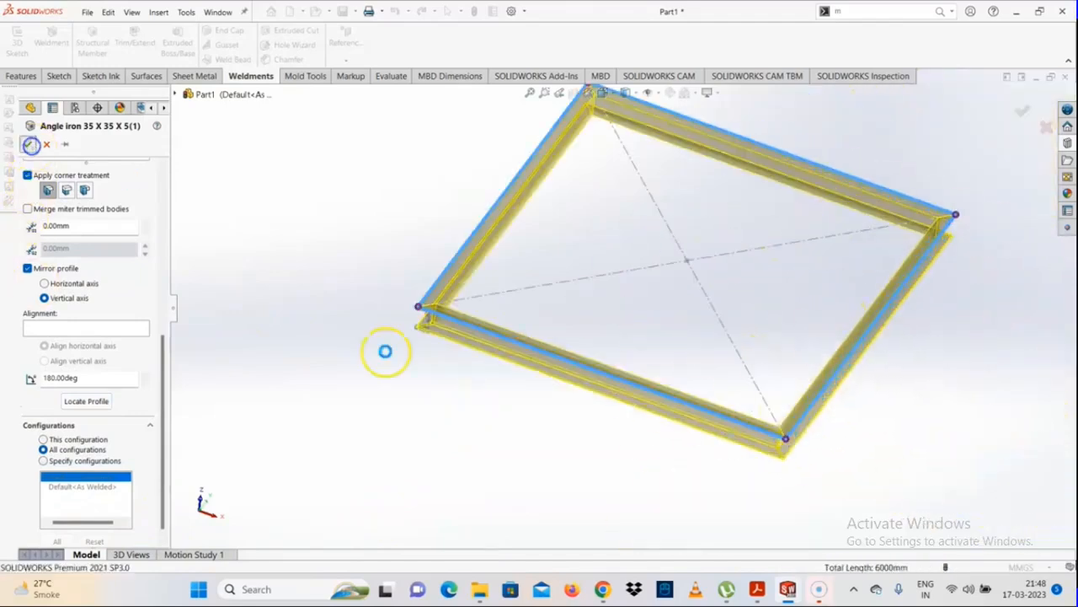
# Step: Inspect the c channel frame, reopen its structural member for editing and change the profile to an ISO pipe, size 33.7 x 4.0
pyautogui.scroll(-5, 428, 320)
pyautogui.moveTo(557, 228); pyautogui.dragTo(406, 360, button='middle')
pyautogui.scroll(7, 750, 345)
pyautogui.scroll(-3, 774, 302)
pyautogui.moveTo(772, 304); pyautogui.dragTo(662, 392, button='middle')
pyautogui.click(83, 302)
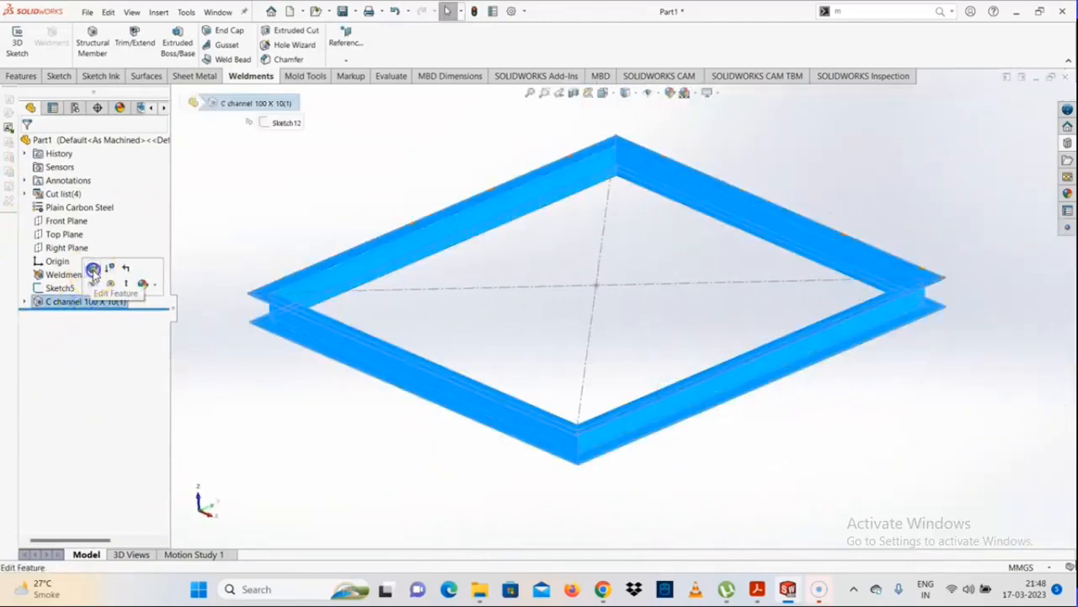
pyautogui.click(92, 269)
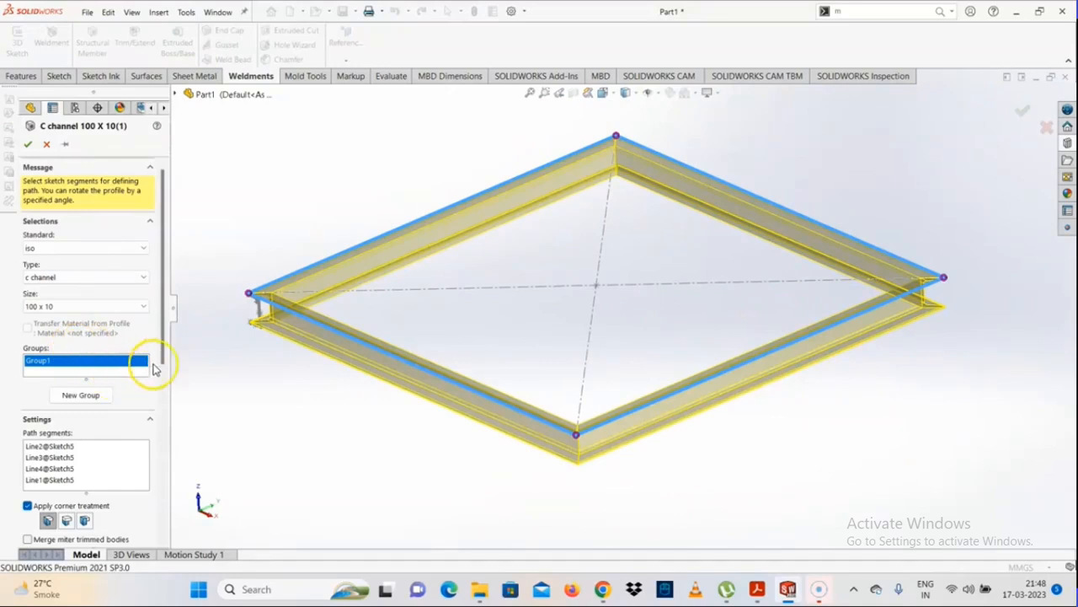
pyautogui.moveTo(159, 356)
pyautogui.mouseDown()
pyautogui.moveTo(154, 433)
pyautogui.moveTo(159, 360)
pyautogui.mouseUp()
pyautogui.click(31, 261)
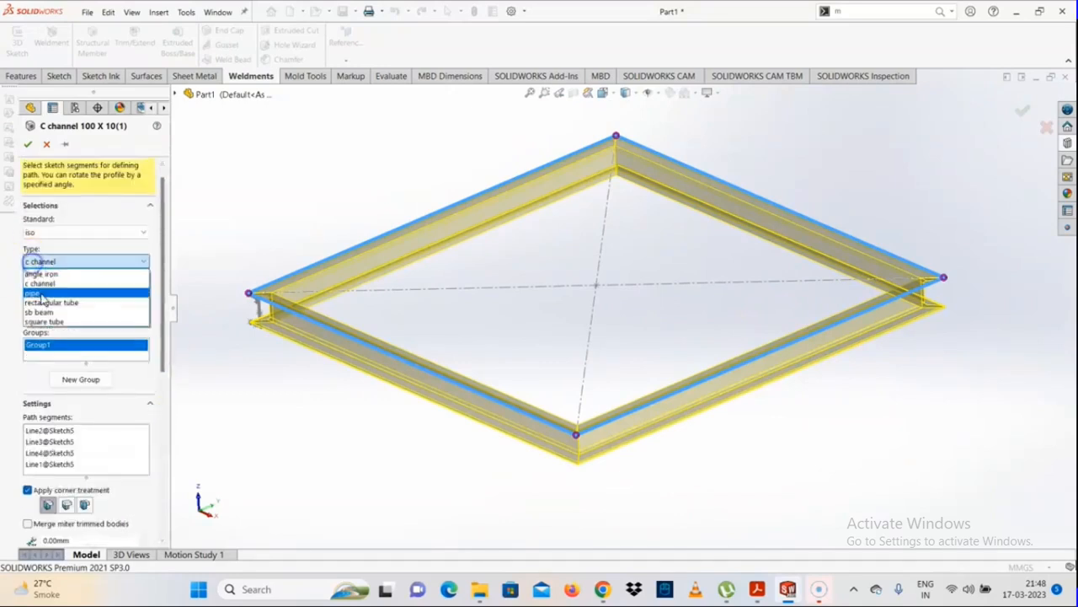
pyautogui.click(39, 288)
pyautogui.click(38, 290)
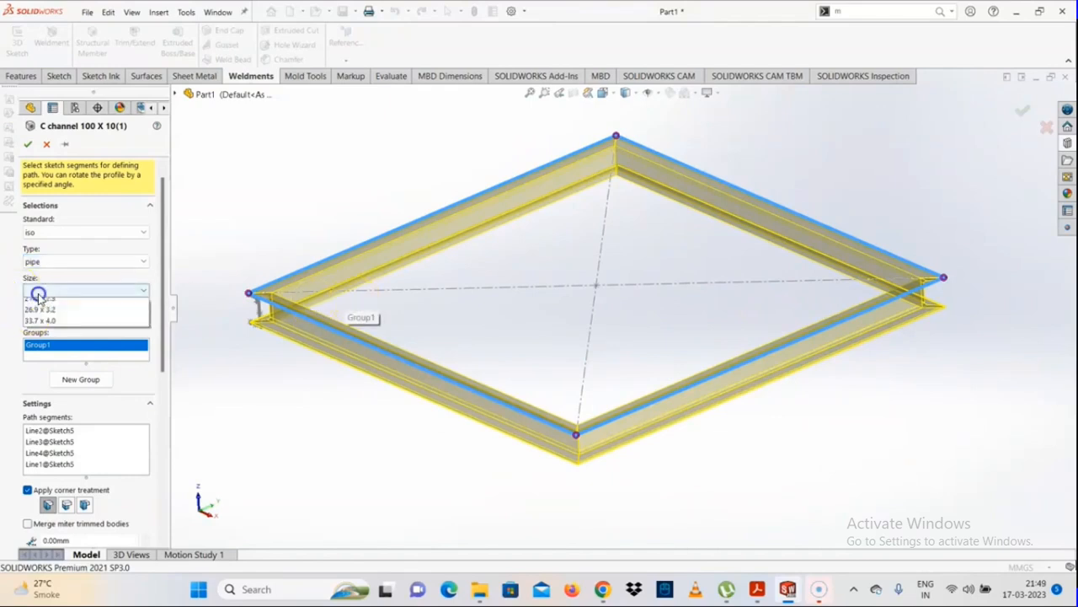
pyautogui.click(42, 321)
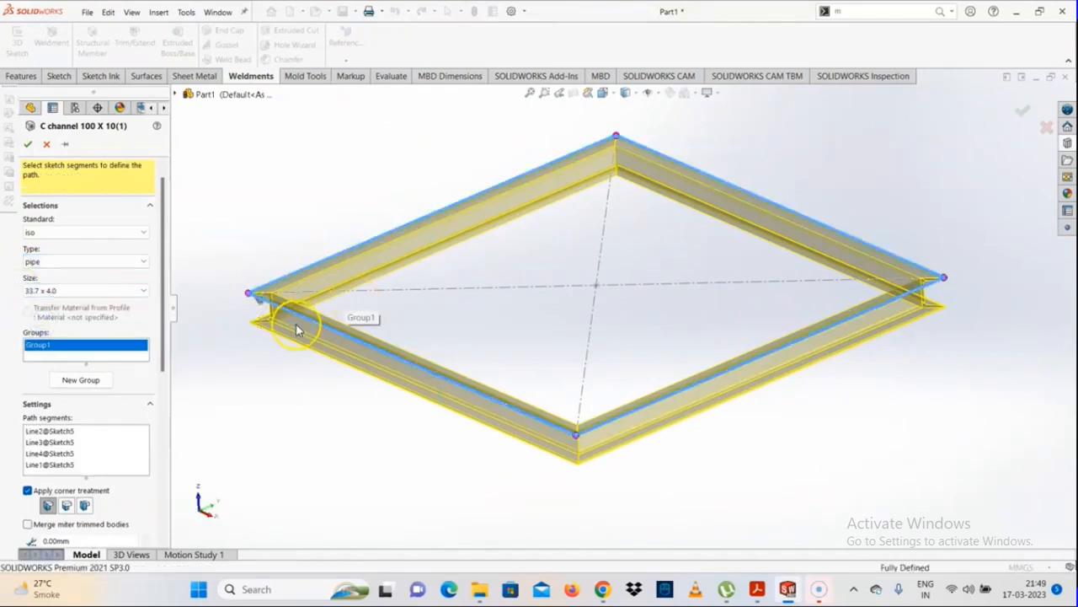
pyautogui.scroll(3, 294, 307)
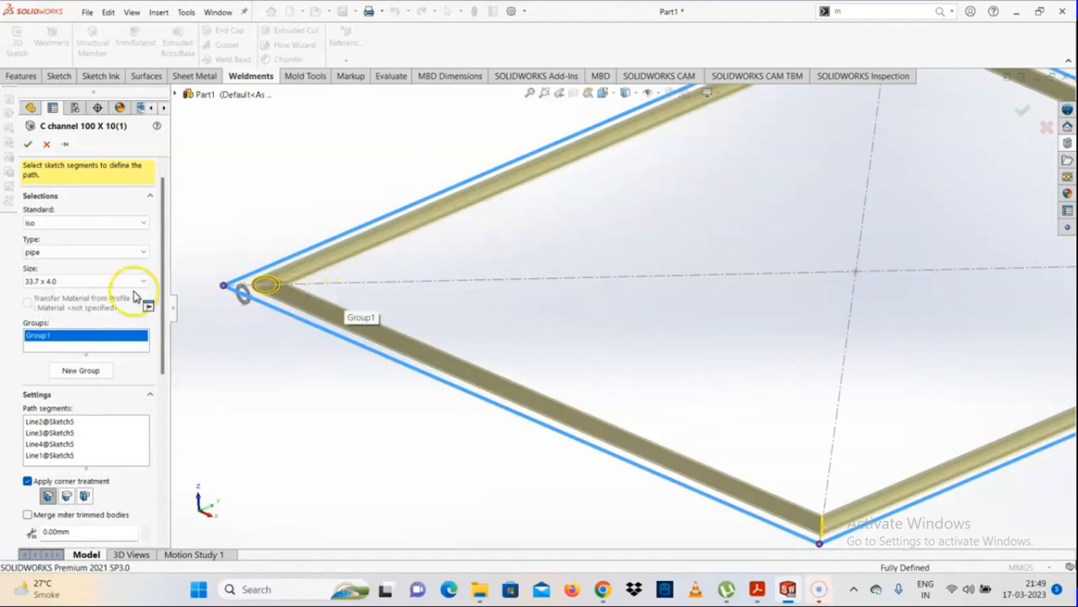
# Step: Change the structural member profile to an ISO rectangular tube, size 120 x 80 x 8, and inspect the frame preview
pyautogui.click(38, 254)
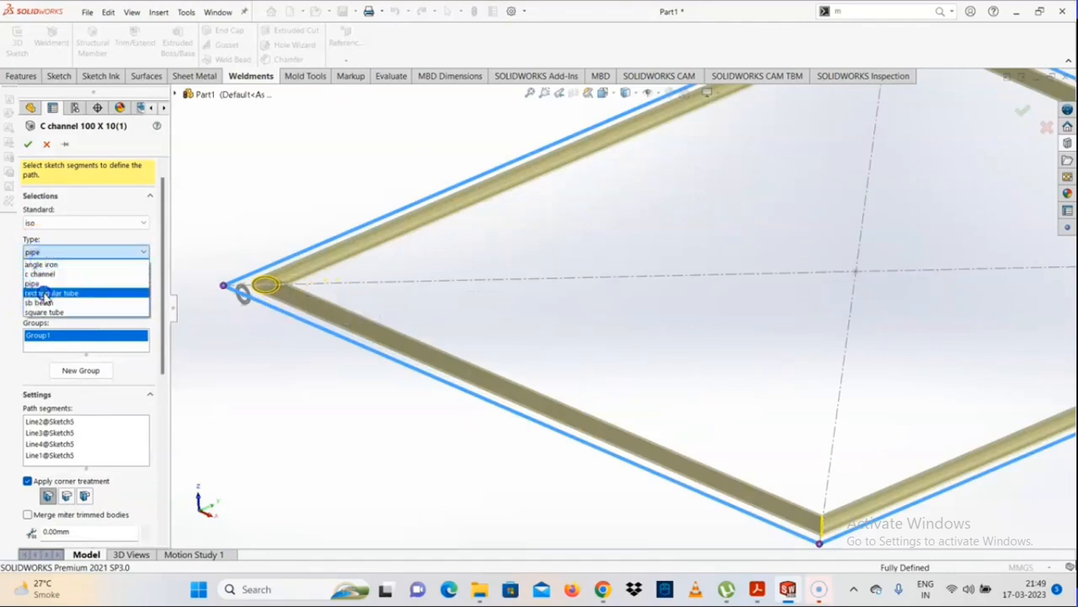
pyautogui.click(42, 291)
pyautogui.click(55, 285)
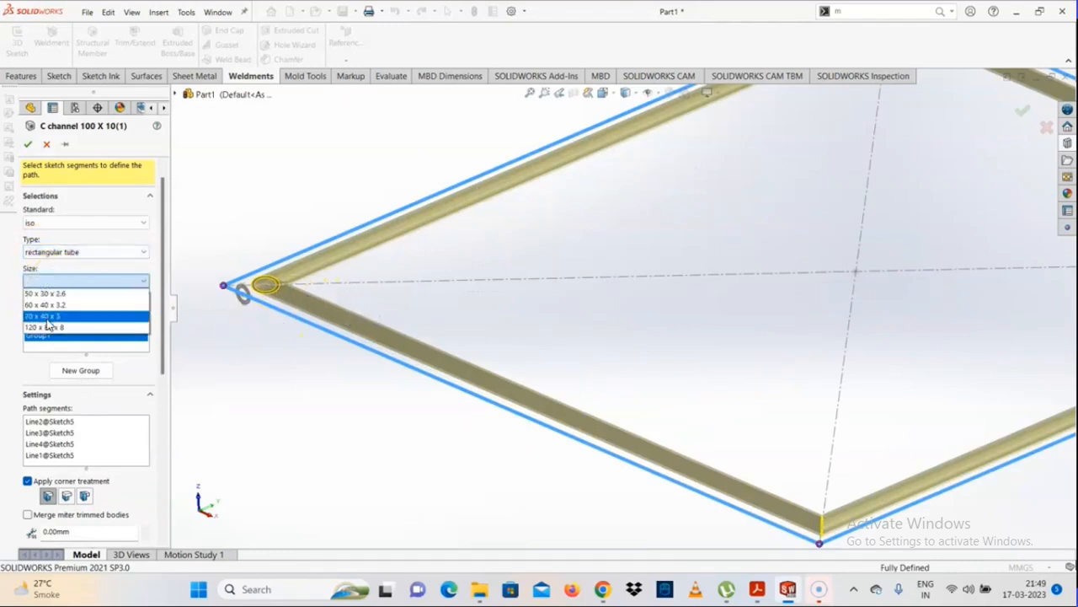
pyautogui.click(48, 324)
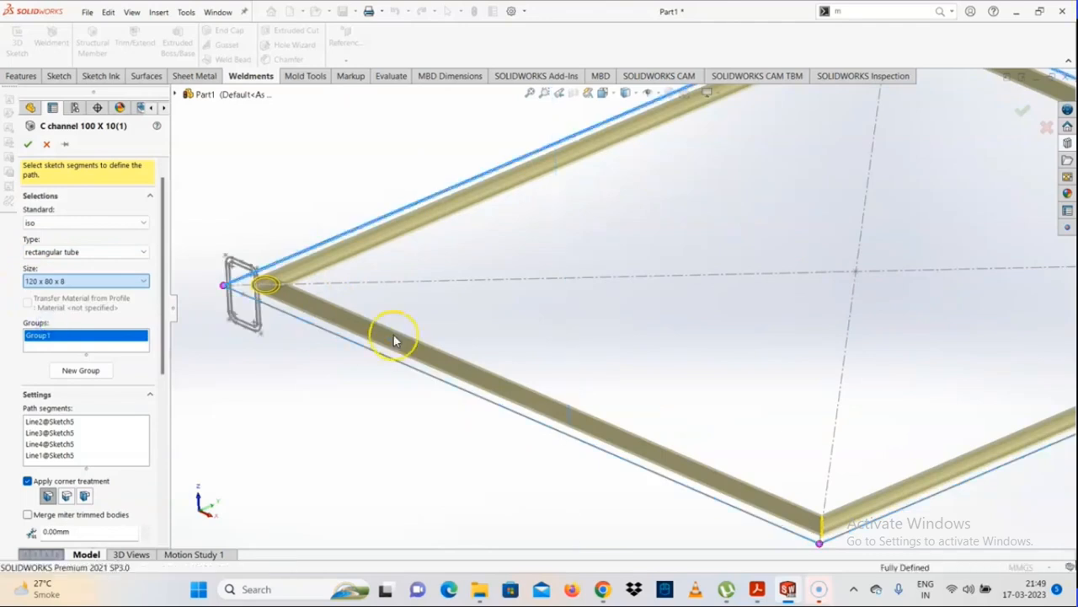
pyautogui.scroll(4, 843, 294)
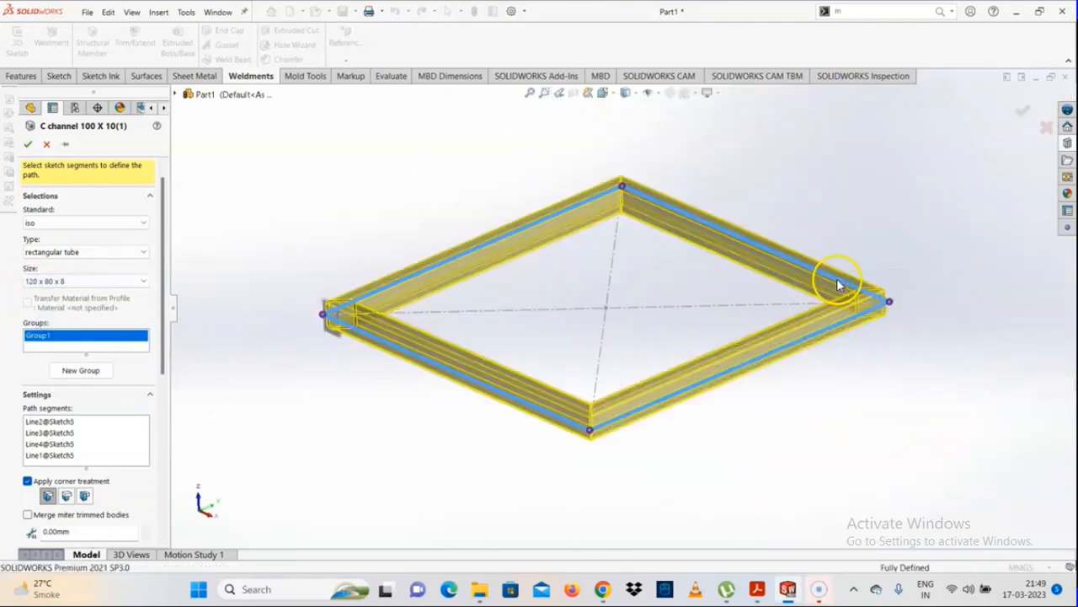
pyautogui.scroll(-6, 348, 309)
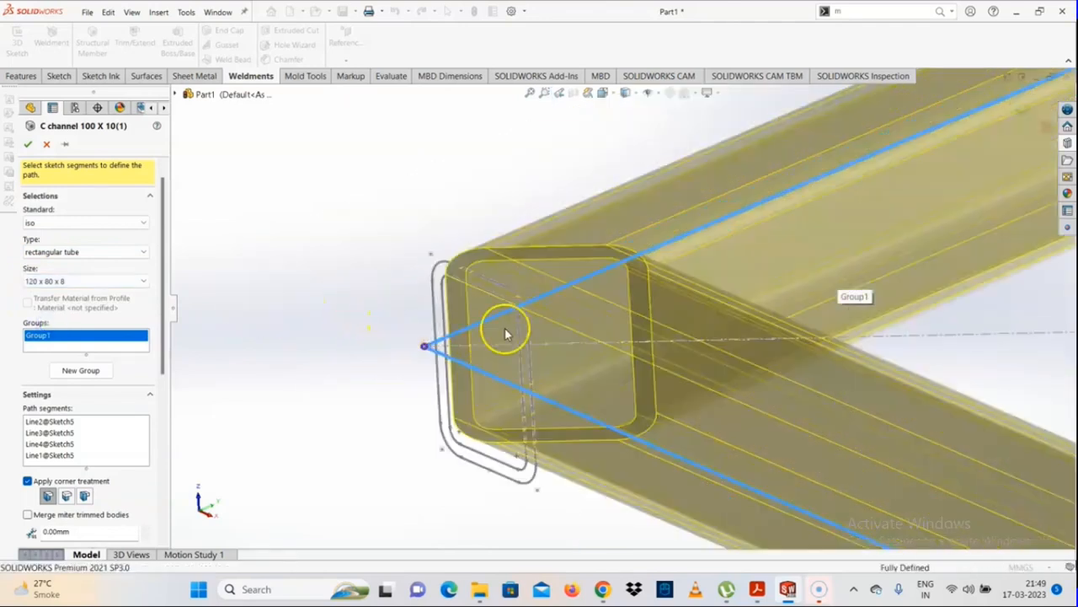
pyautogui.scroll(3, 510, 332)
pyautogui.scroll(5, 949, 288)
pyautogui.scroll(-2, 929, 321)
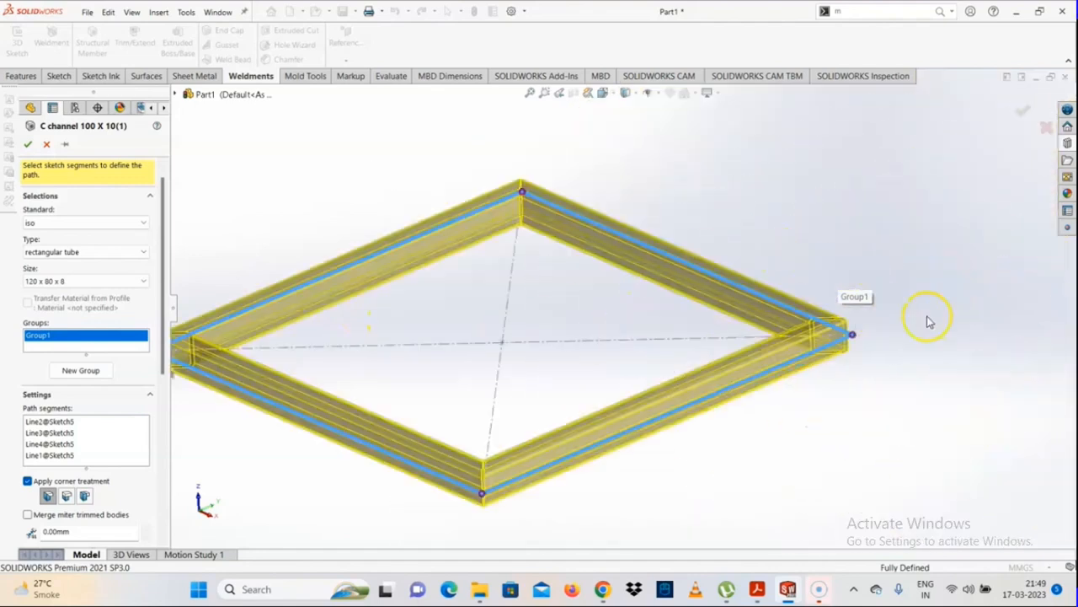
pyautogui.scroll(3, 565, 379)
pyautogui.scroll(-2, 567, 369)
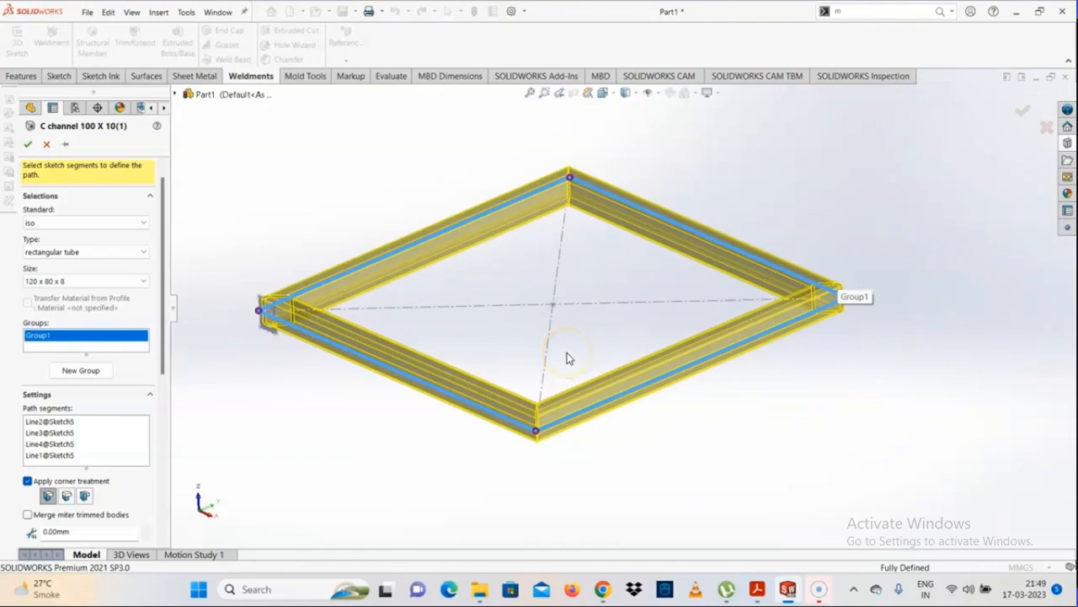
# Step: Review the available rectangular tube sizes and examine the tube profile at the frame corner
pyautogui.click(49, 287)
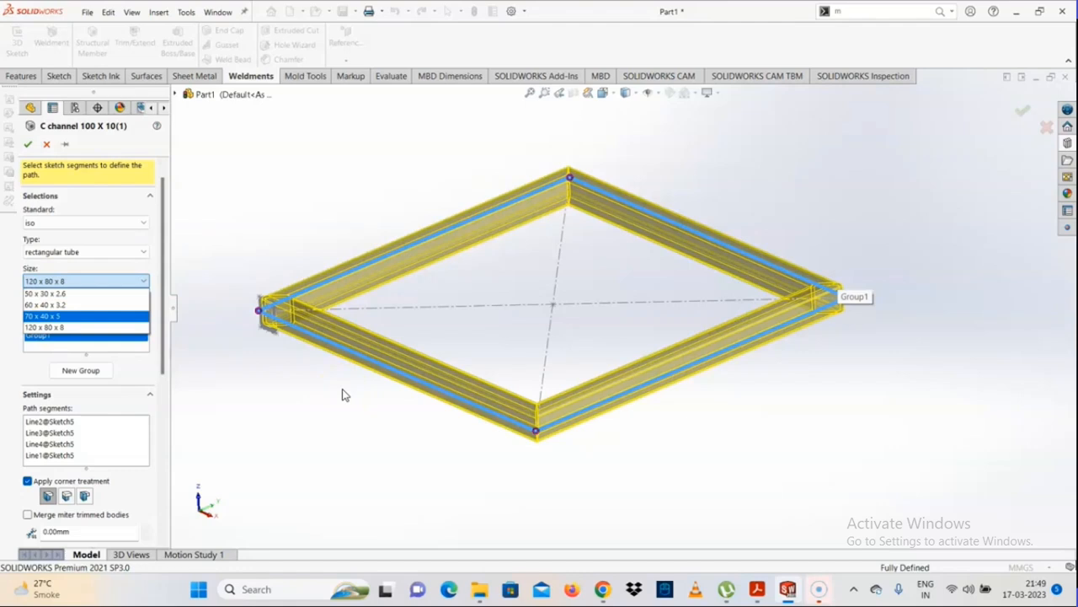
pyautogui.click(305, 423)
pyautogui.click(116, 347)
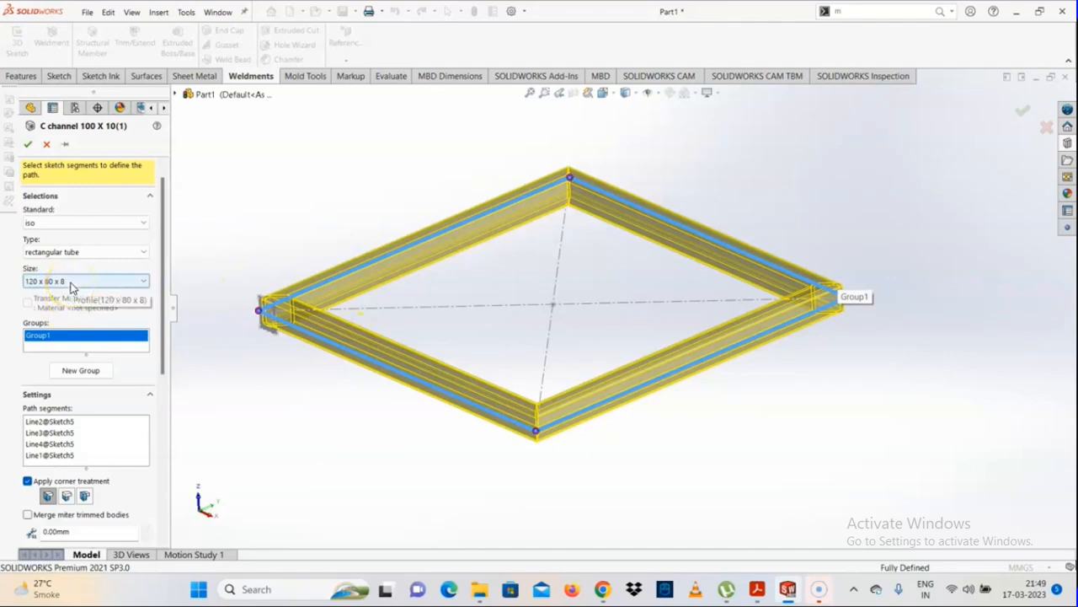
pyautogui.click(71, 284)
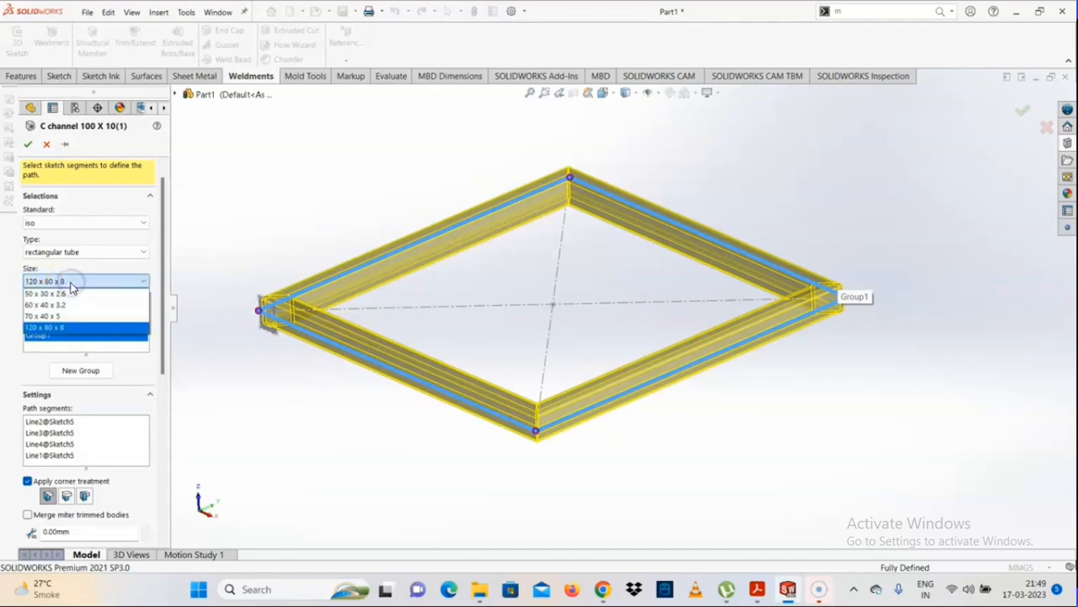
pyautogui.click(248, 372)
pyautogui.scroll(3, 376, 440)
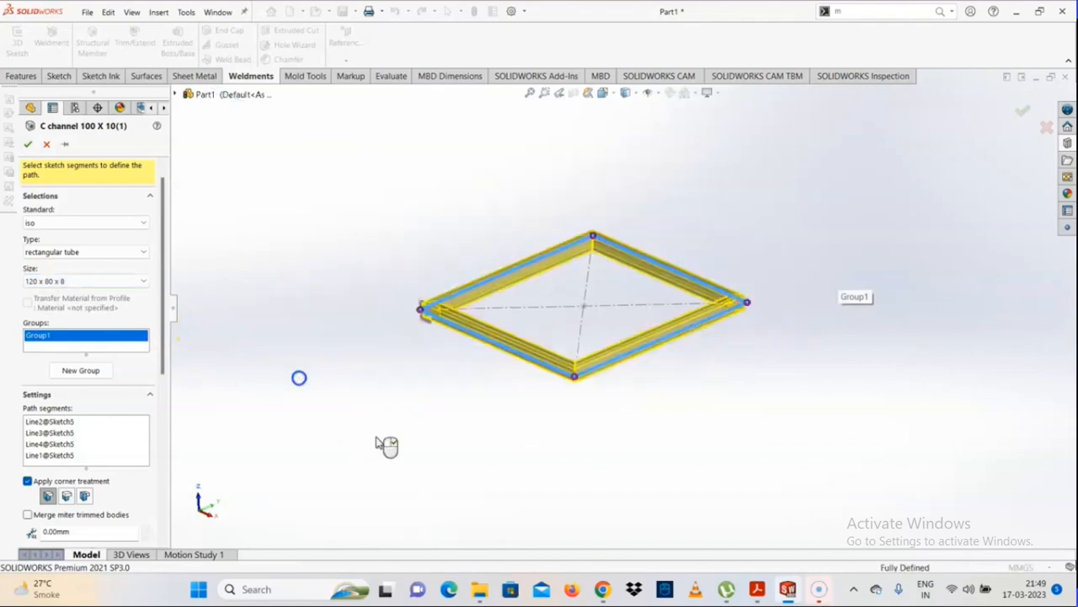
pyautogui.scroll(-5, 447, 315)
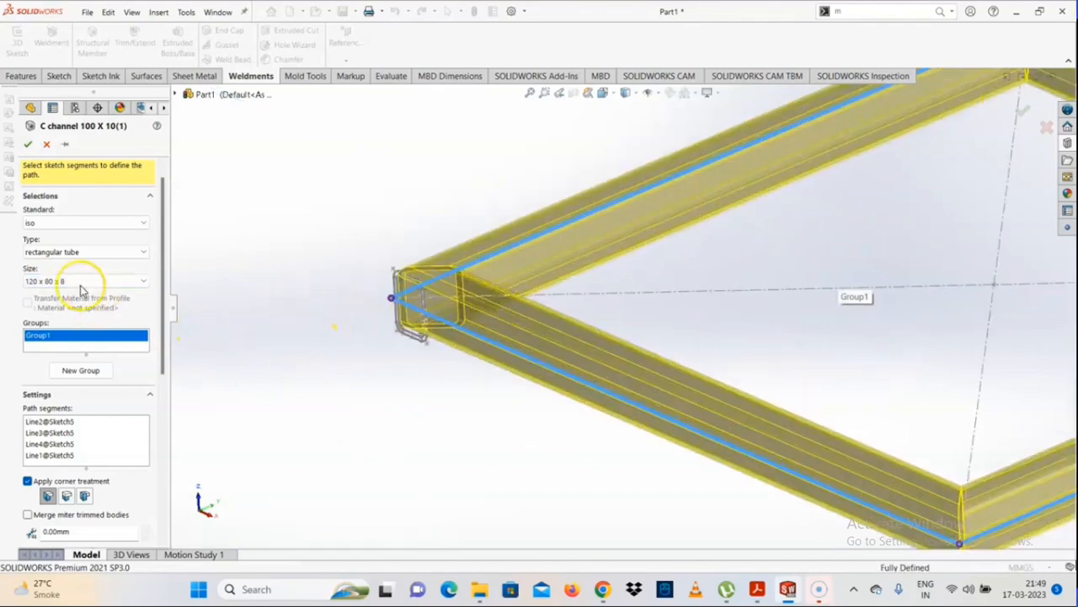
pyautogui.click(66, 281)
pyautogui.click(67, 281)
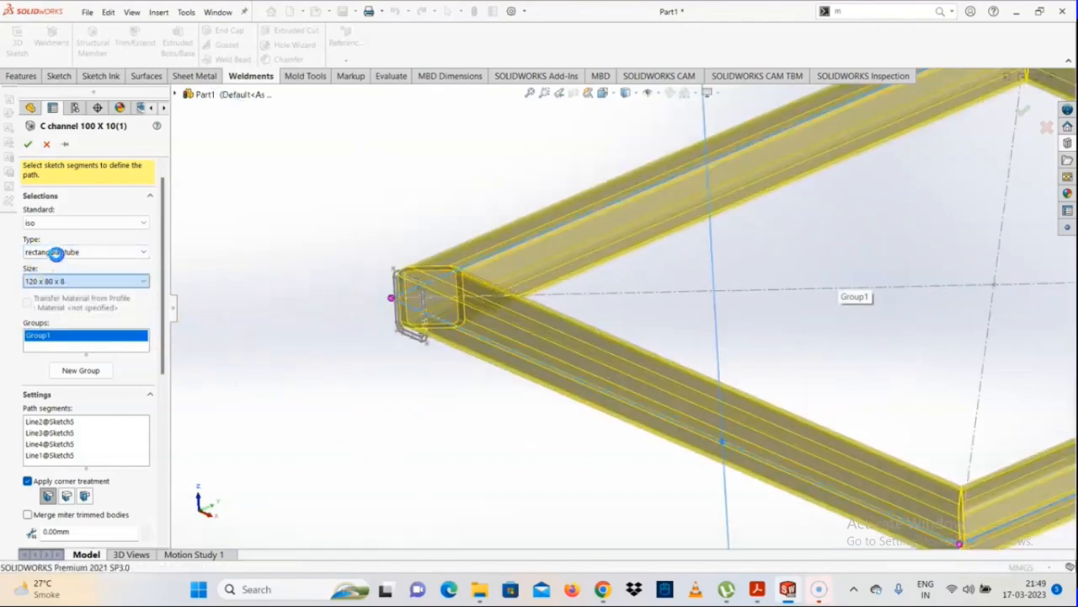
# Step: Switch the profile to an ISO sb beam, size 100 x 8, and inspect its section at the corner
pyautogui.click(57, 254)
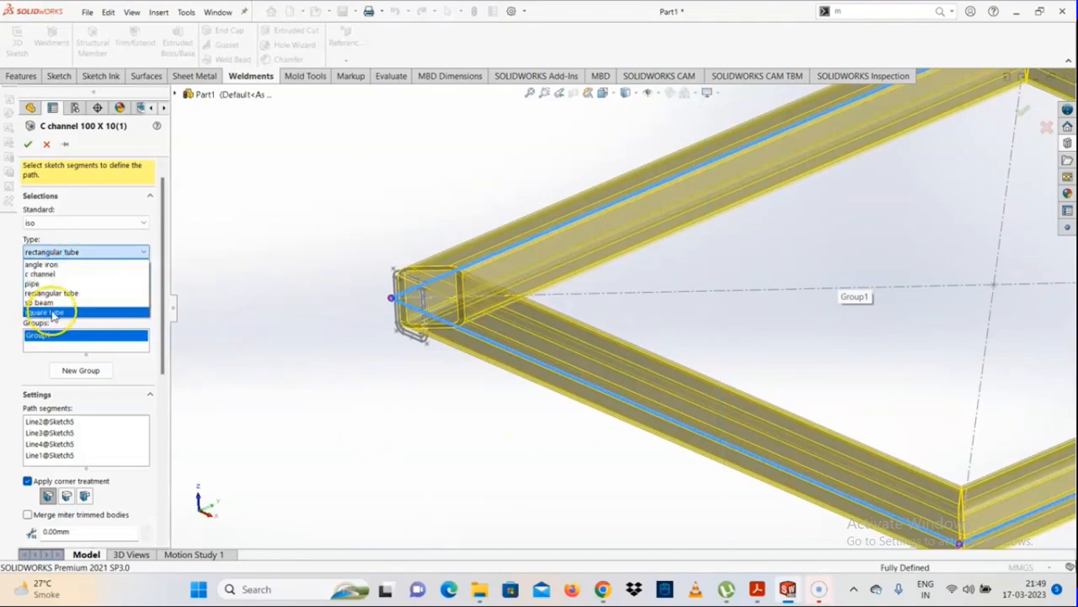
pyautogui.click(42, 303)
pyautogui.scroll(3, 577, 331)
pyautogui.click(44, 282)
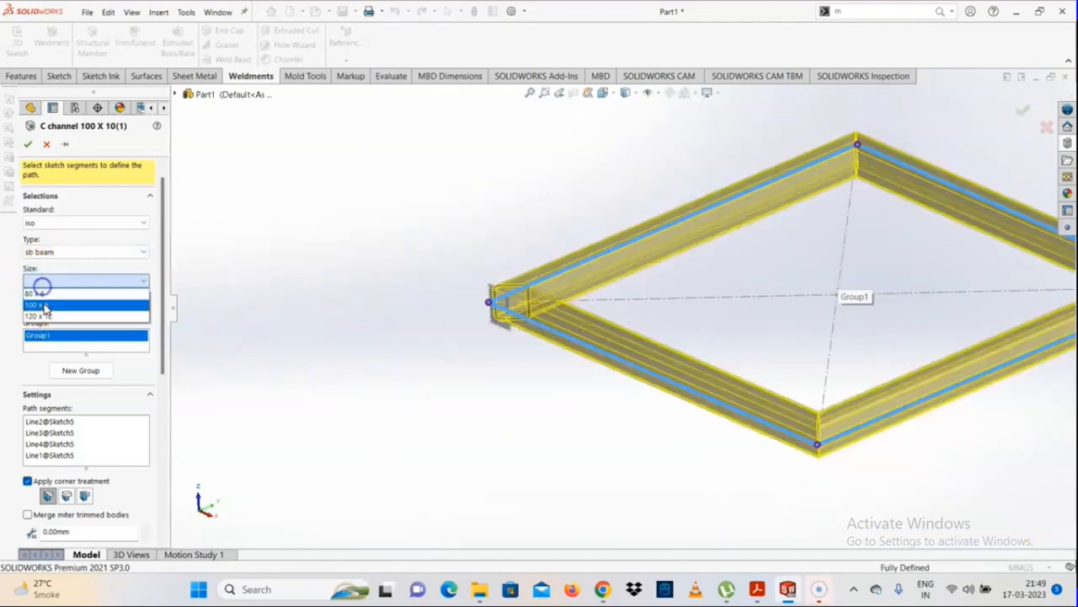
pyautogui.click(43, 296)
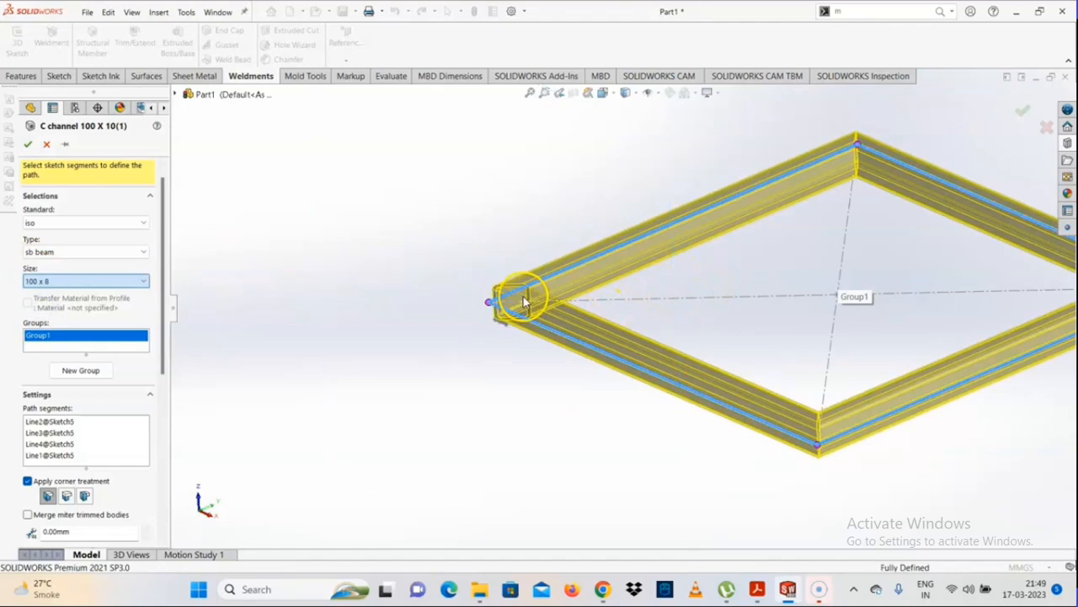
pyautogui.scroll(-5, 530, 302)
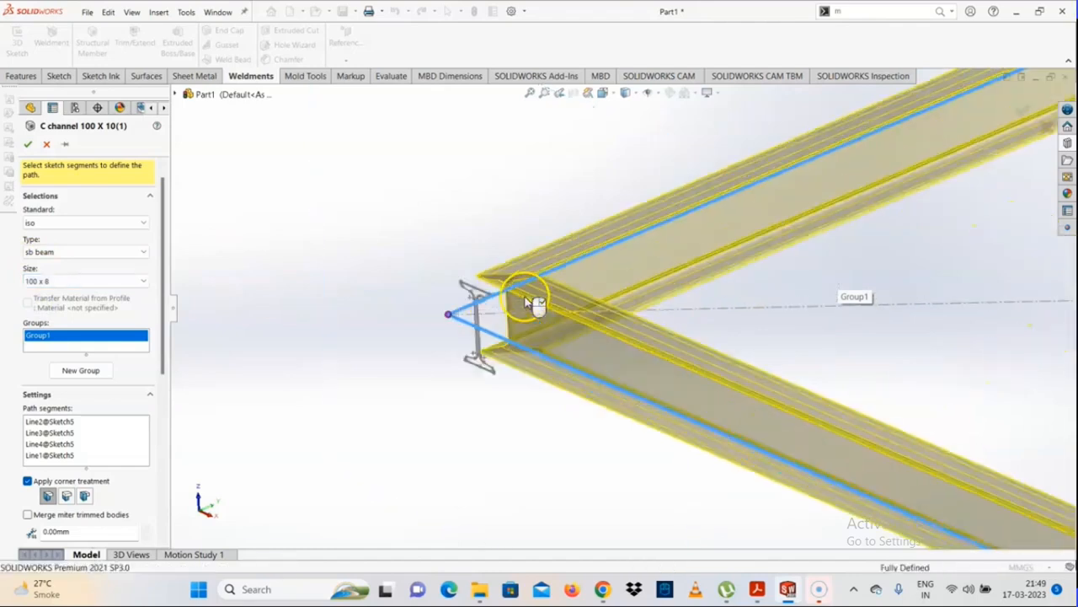
# Step: Change the profile to an ISO square tube, size 80 x 80 x 5, and inspect its mitred corners
pyautogui.click(51, 252)
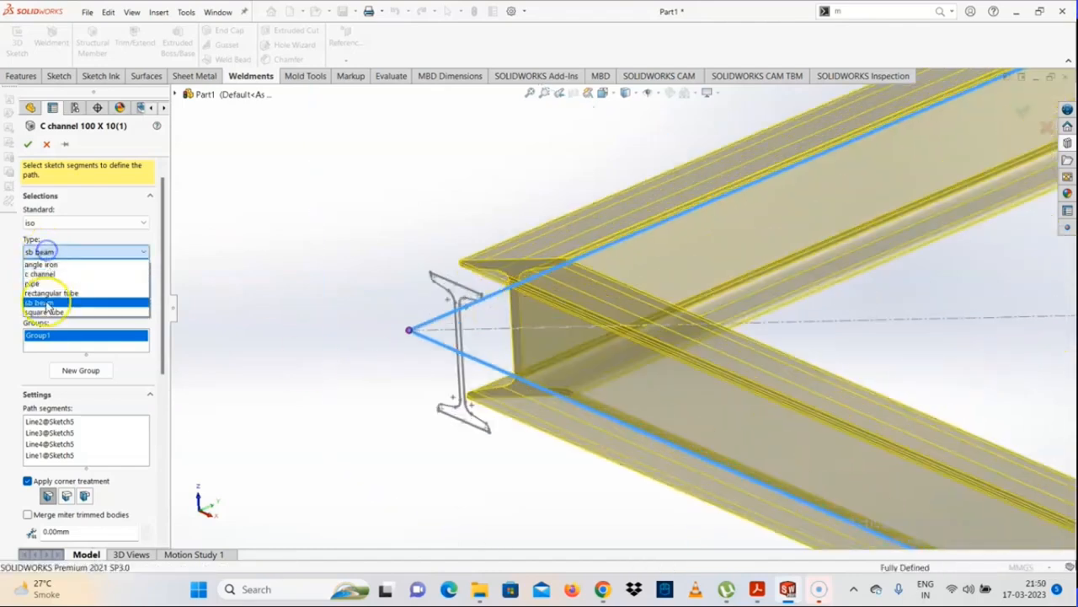
pyautogui.click(49, 307)
pyautogui.click(50, 280)
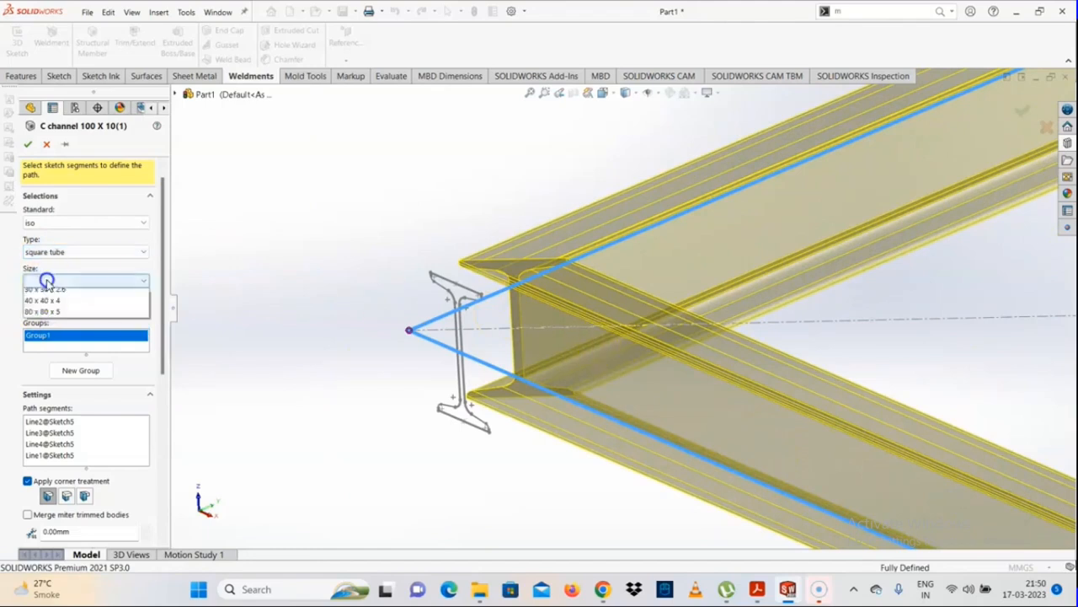
pyautogui.click(48, 330)
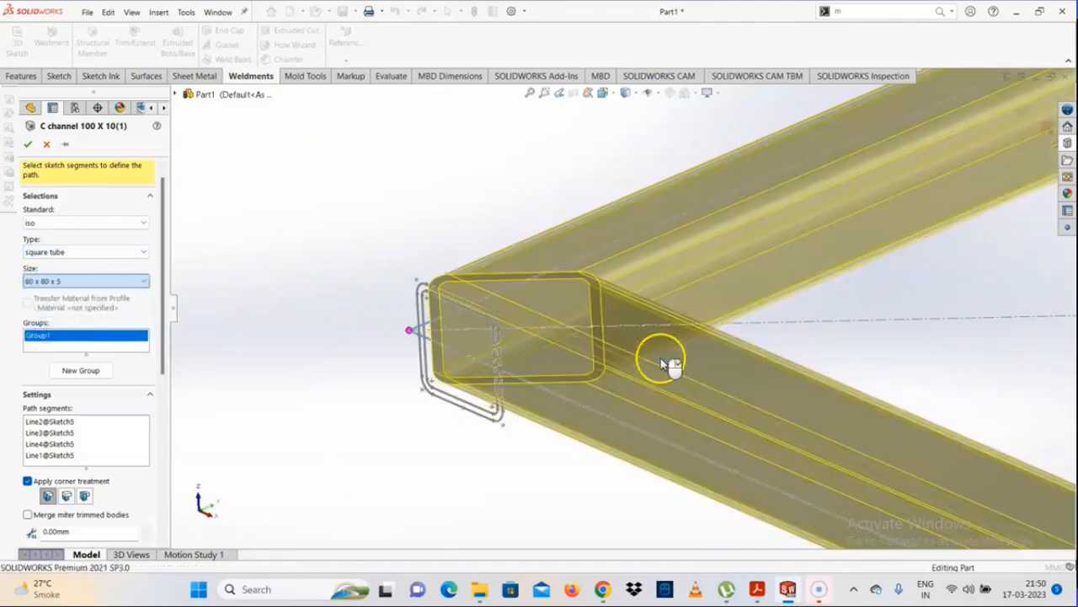
pyautogui.scroll(8, 661, 364)
pyautogui.scroll(-9, 629, 355)
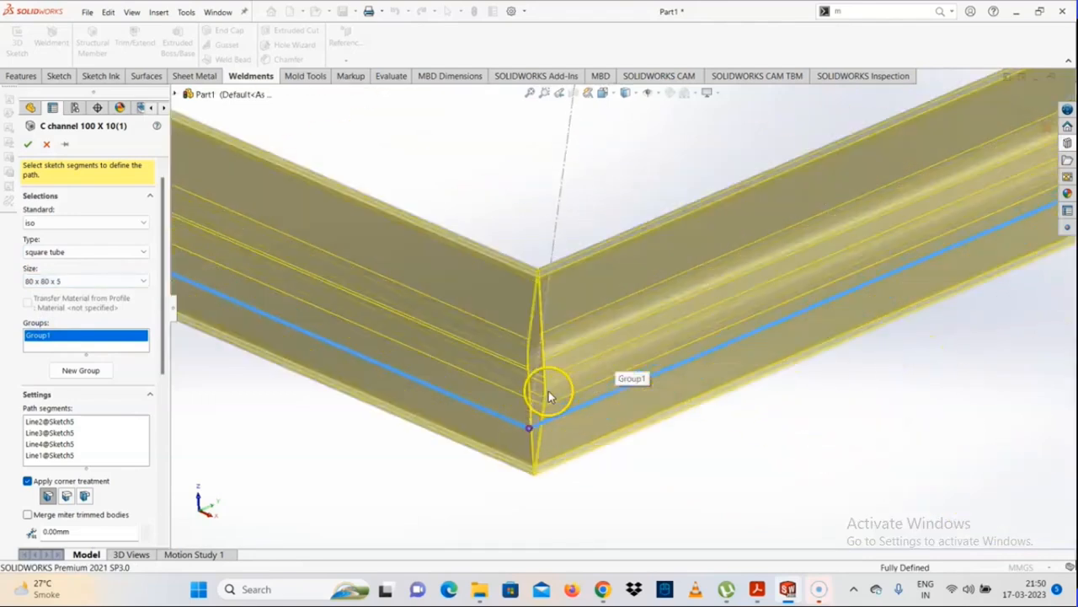
pyautogui.moveTo(548, 391); pyautogui.dragTo(526, 352, button='middle')
pyautogui.scroll(7, 590, 340)
pyautogui.scroll(-4, 733, 249)
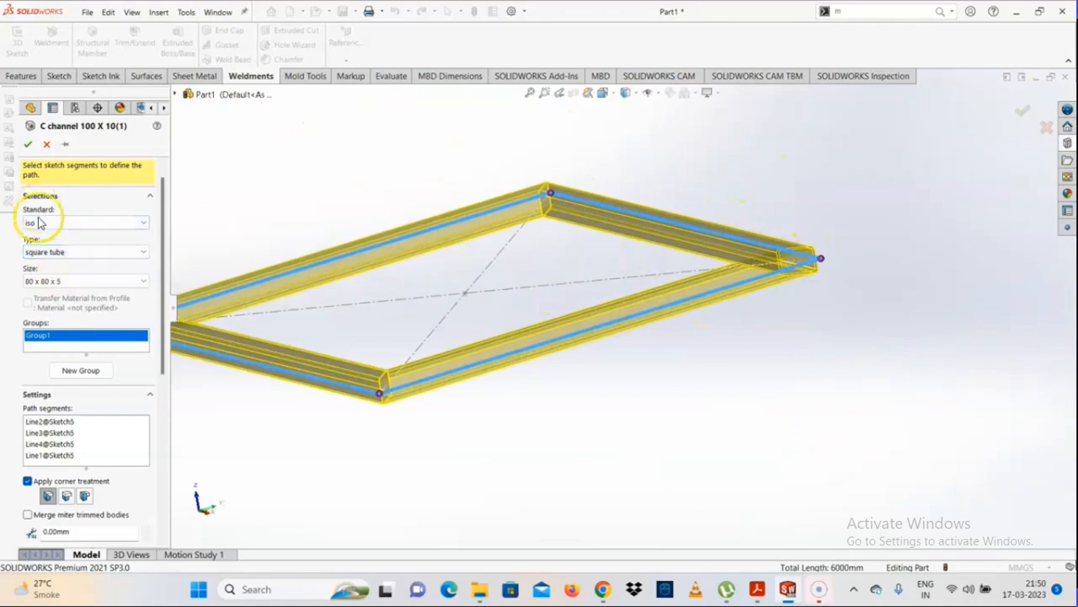
# Step: Clear all path segments from the member and place the square tube on Line2 of the square sketch alone
pyautogui.rightClick(54, 449)
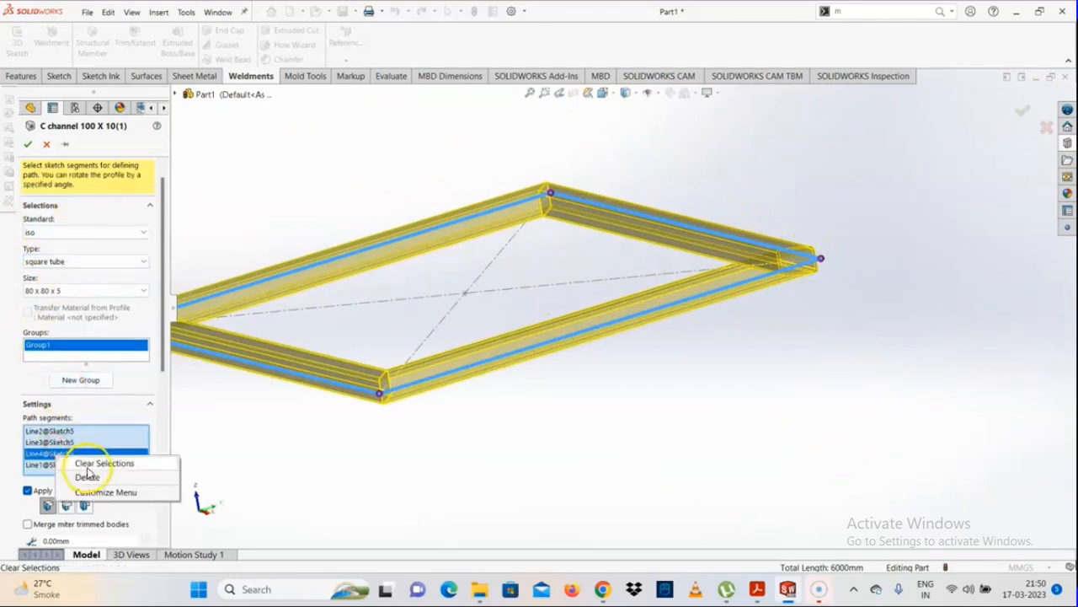
pyautogui.click(93, 460)
pyautogui.scroll(-5, 414, 326)
pyautogui.moveTo(421, 323); pyautogui.dragTo(428, 314, button='middle')
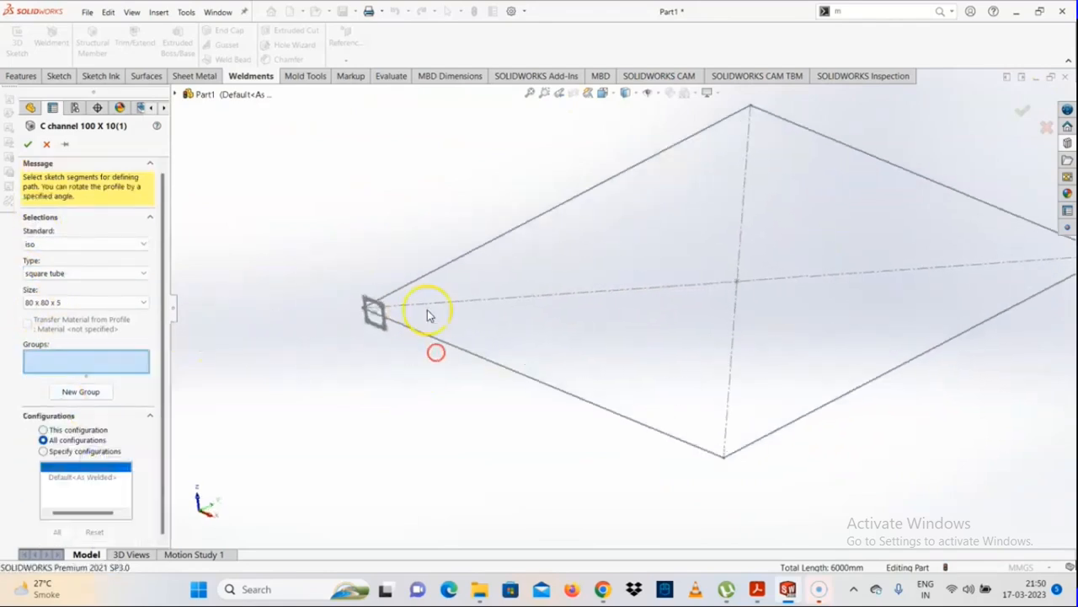
pyautogui.click(433, 273)
pyautogui.scroll(-2, 424, 333)
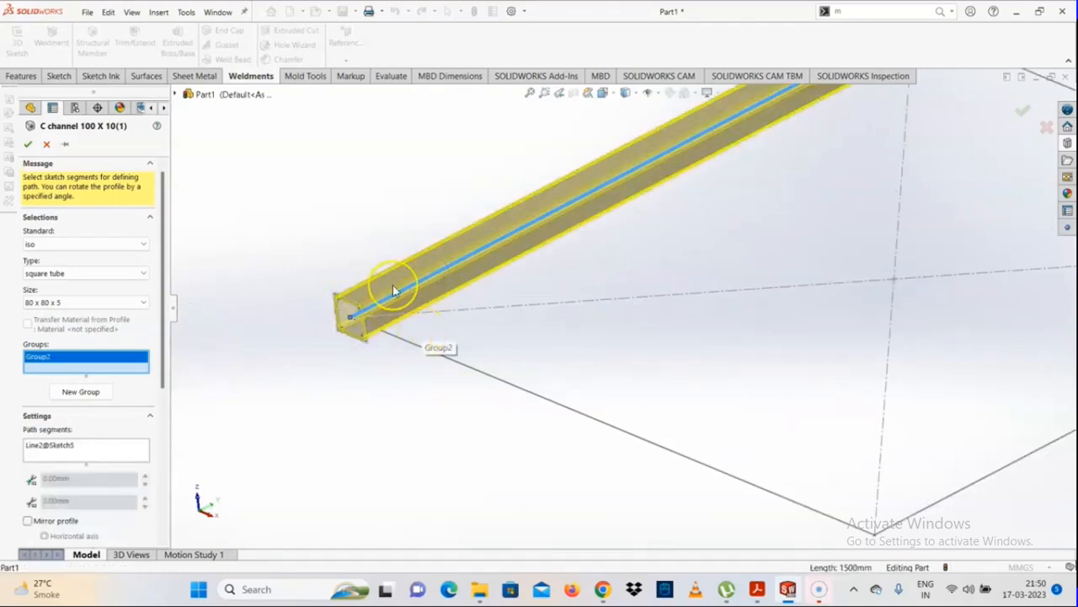
pyautogui.scroll(4, 869, 337)
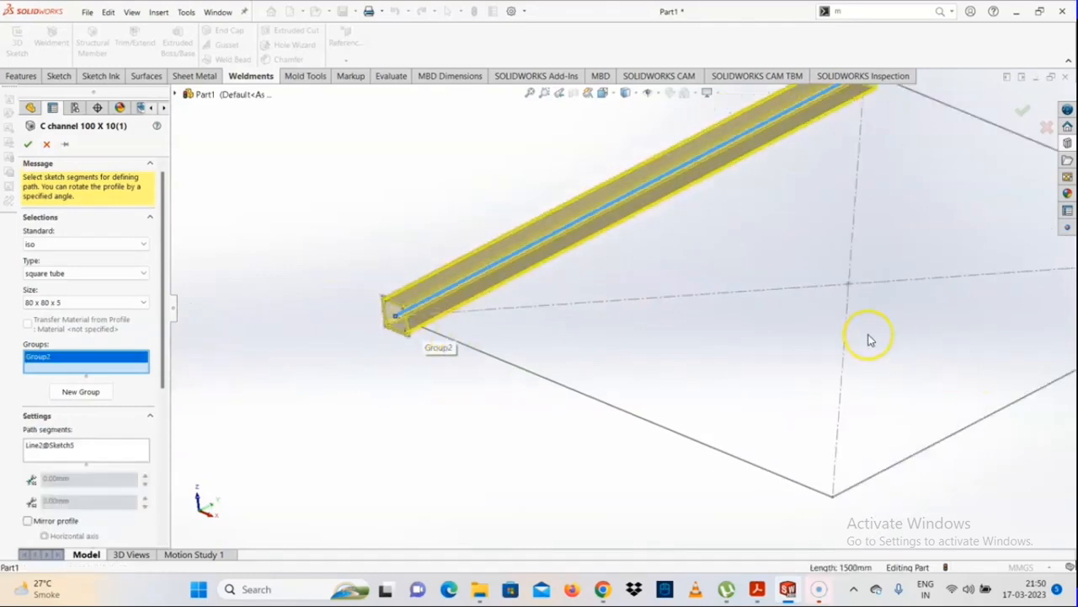
# Step: Add two separate new groups to the square tube member, one along Line1 and one along Line4
pyautogui.click(104, 391)
pyautogui.click(530, 370)
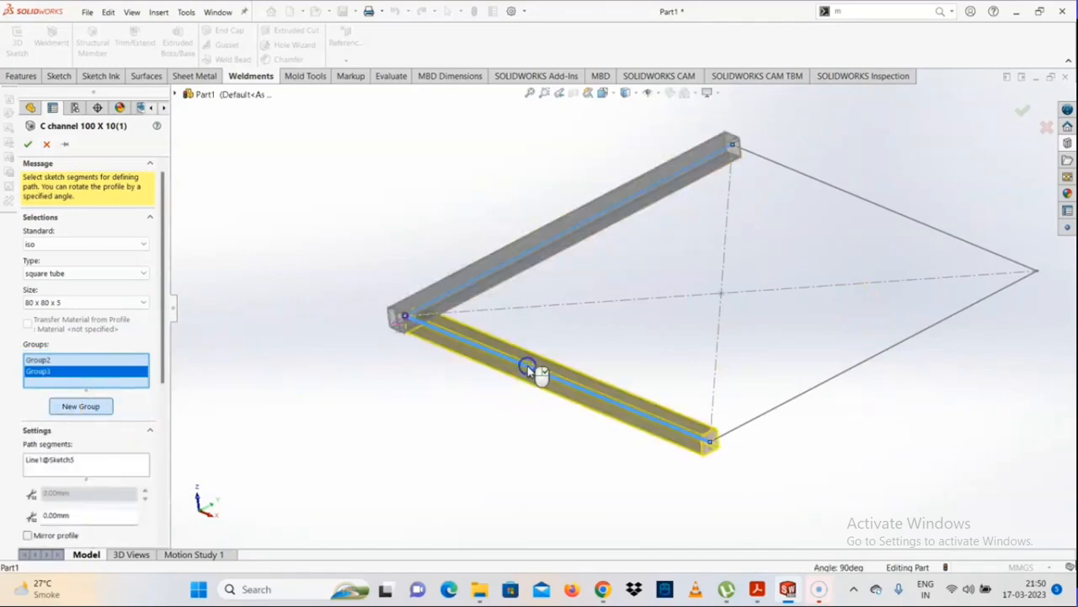
pyautogui.scroll(-4, 514, 358)
pyautogui.scroll(3, 590, 403)
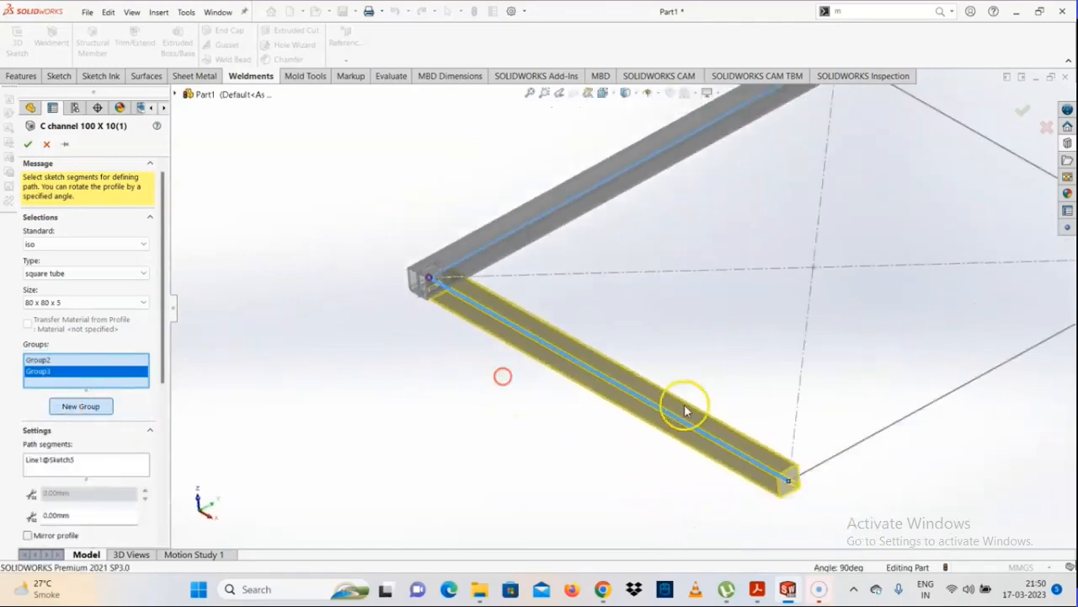
pyautogui.click(79, 408)
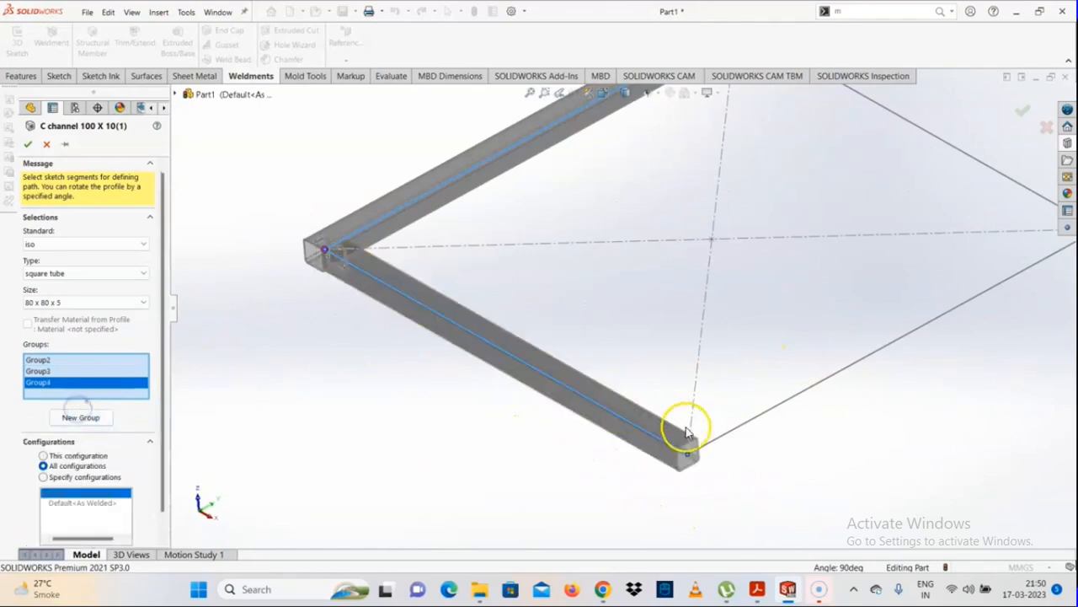
pyautogui.click(726, 436)
pyautogui.scroll(3, 622, 307)
pyautogui.scroll(-2, 770, 265)
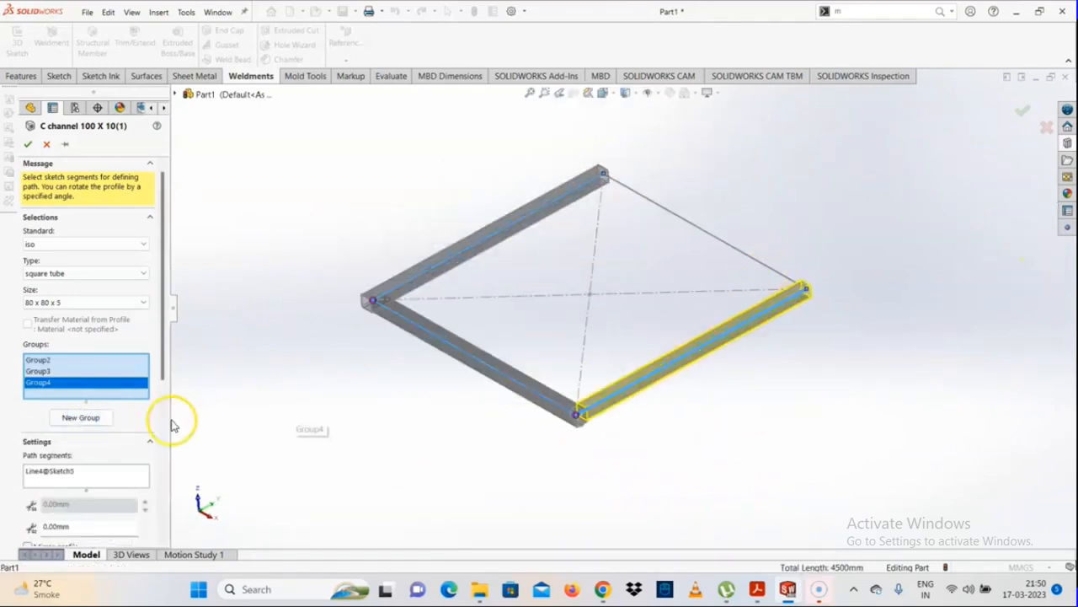
# Step: Add another new group along Line3 to close the square tube frame, and inspect its corners
pyautogui.click(81, 417)
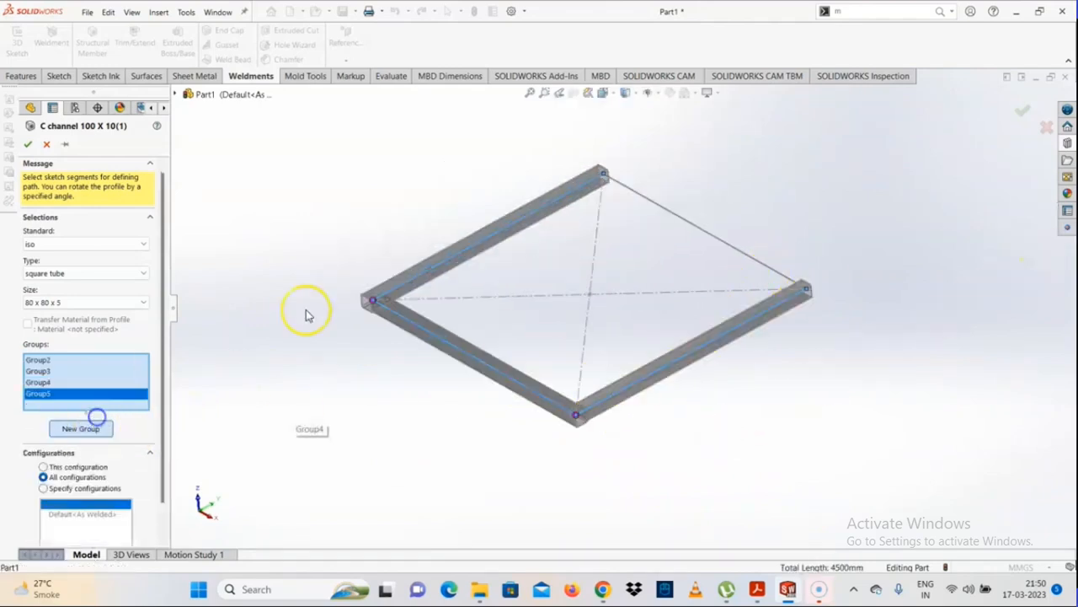
pyautogui.click(678, 216)
pyautogui.scroll(-3, 626, 312)
pyautogui.scroll(4, 582, 358)
pyautogui.scroll(-3, 580, 358)
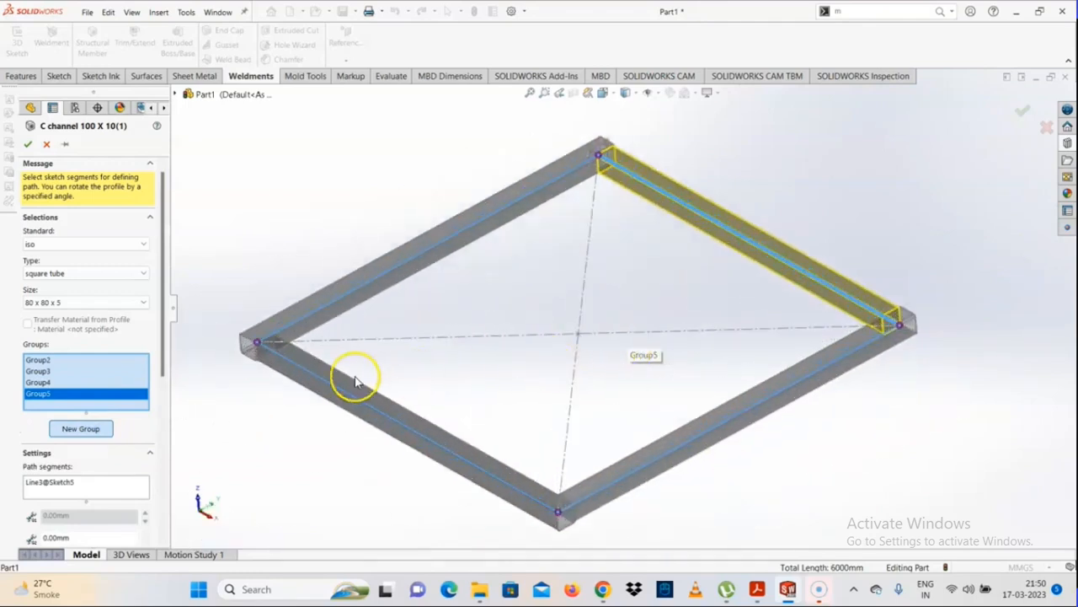
pyautogui.scroll(-2, 876, 291)
pyautogui.scroll(4, 661, 379)
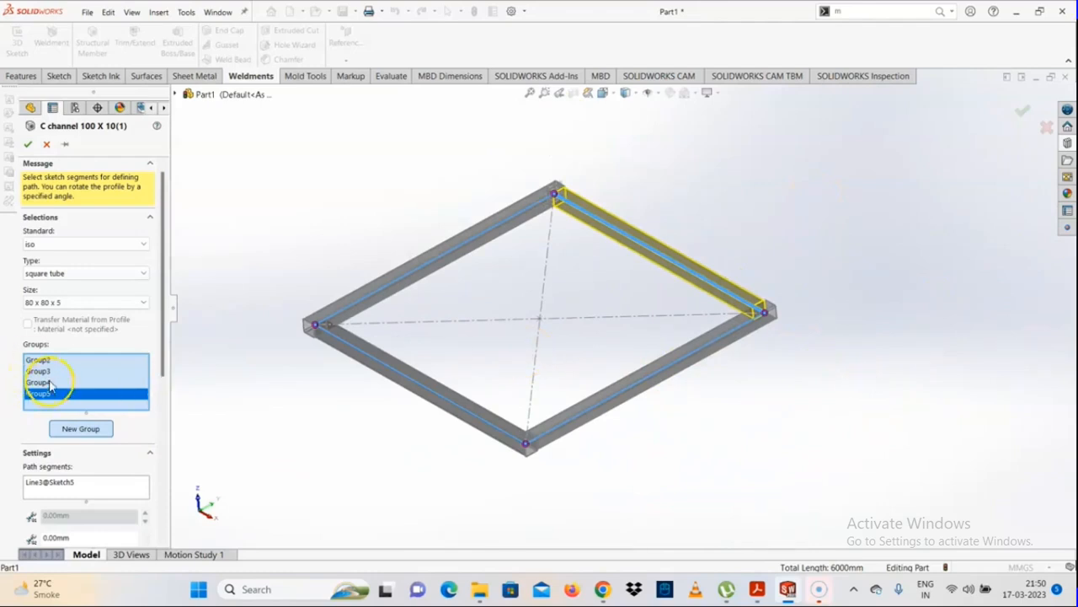
# Step: Relocate the Line1 group's square tube profile so the path passes through its lower corner point, and accept the structural member
pyautogui.scroll(-2, 317, 350)
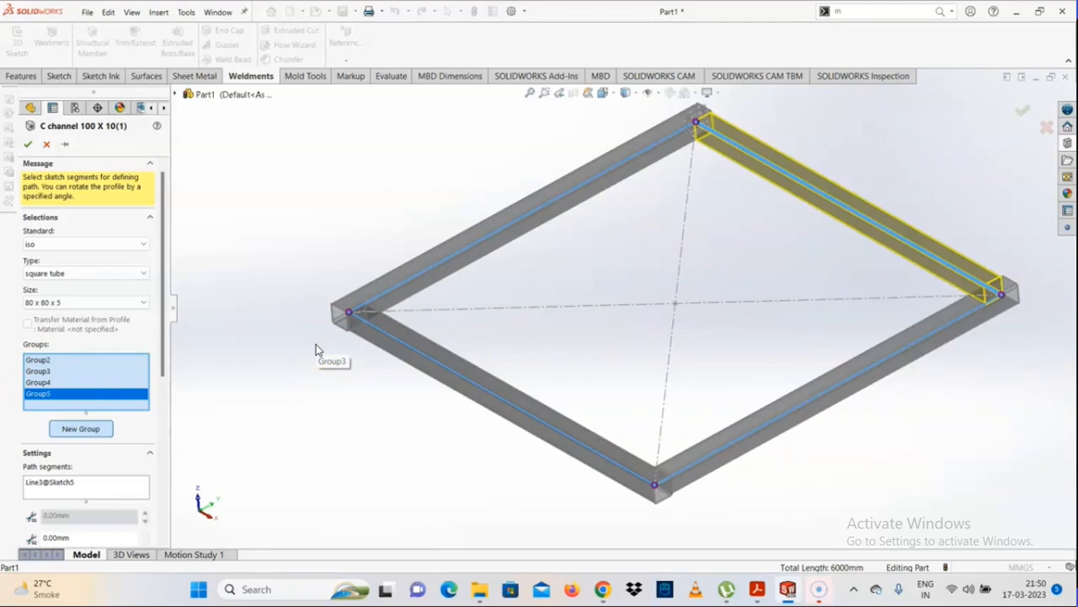
pyautogui.click(37, 370)
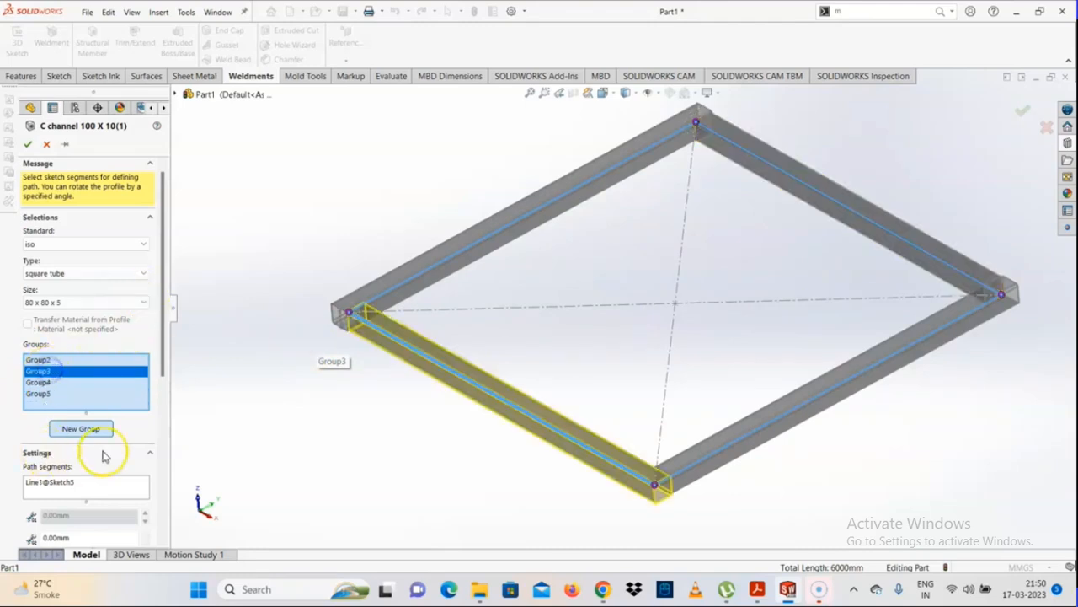
pyautogui.moveTo(163, 366); pyautogui.dragTo(137, 505)
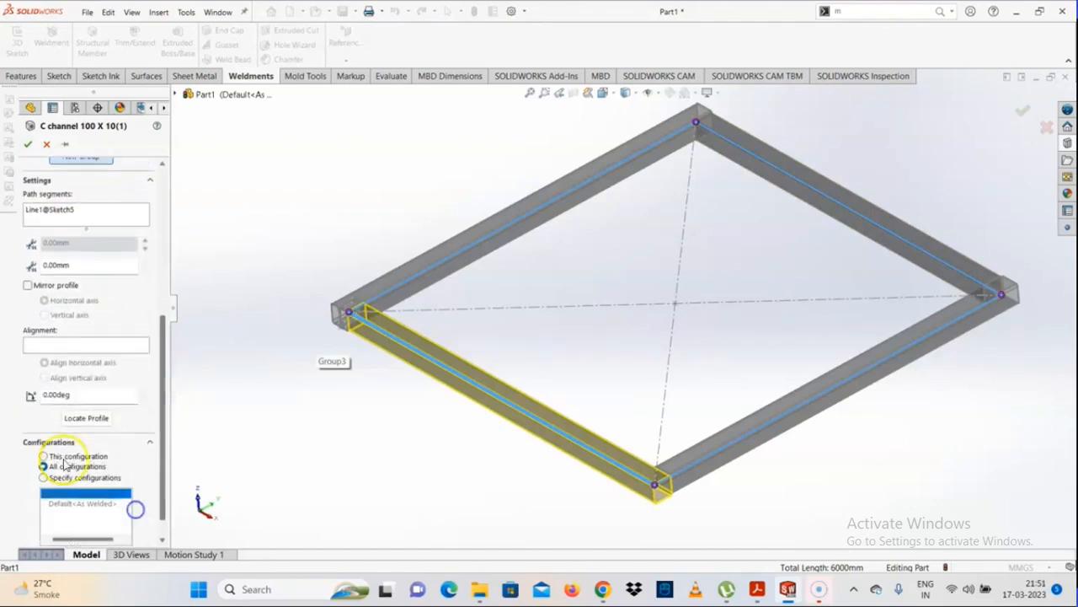
pyautogui.click(86, 415)
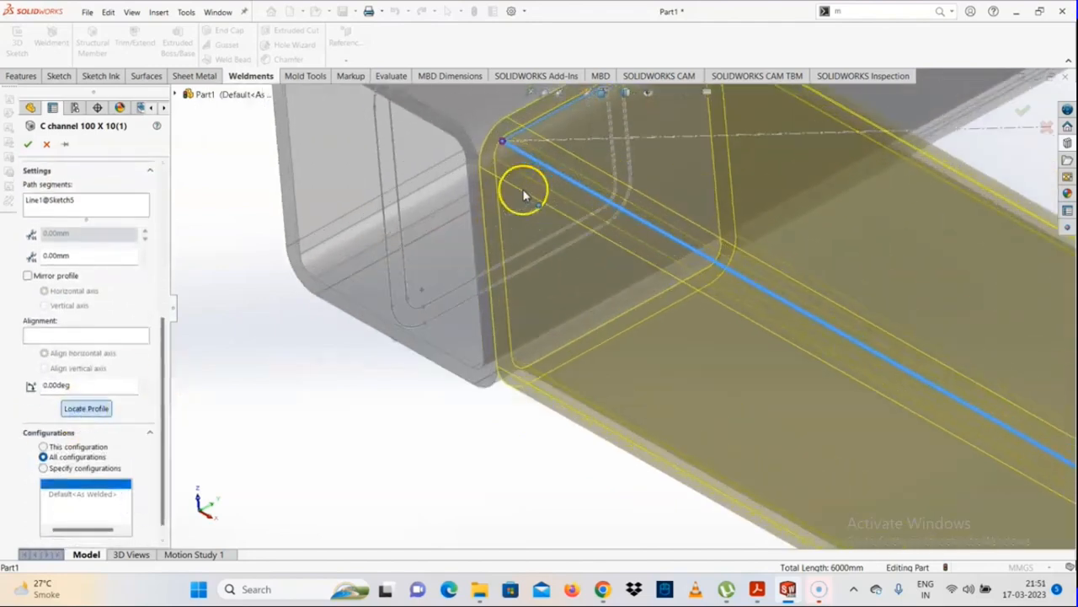
pyautogui.click(423, 326)
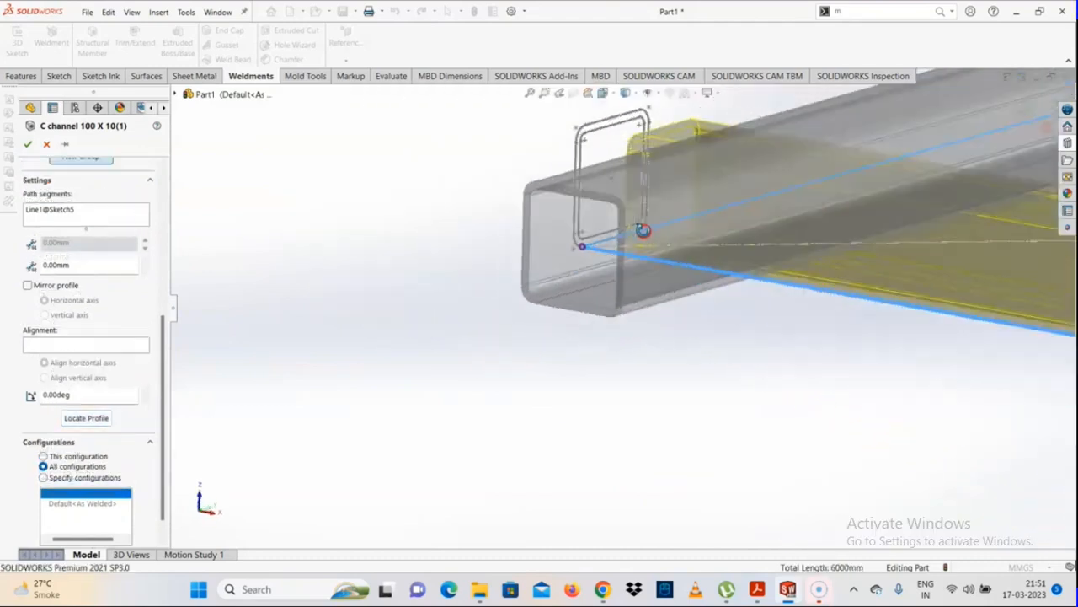
pyautogui.scroll(4, 628, 262)
pyautogui.scroll(-5, 842, 384)
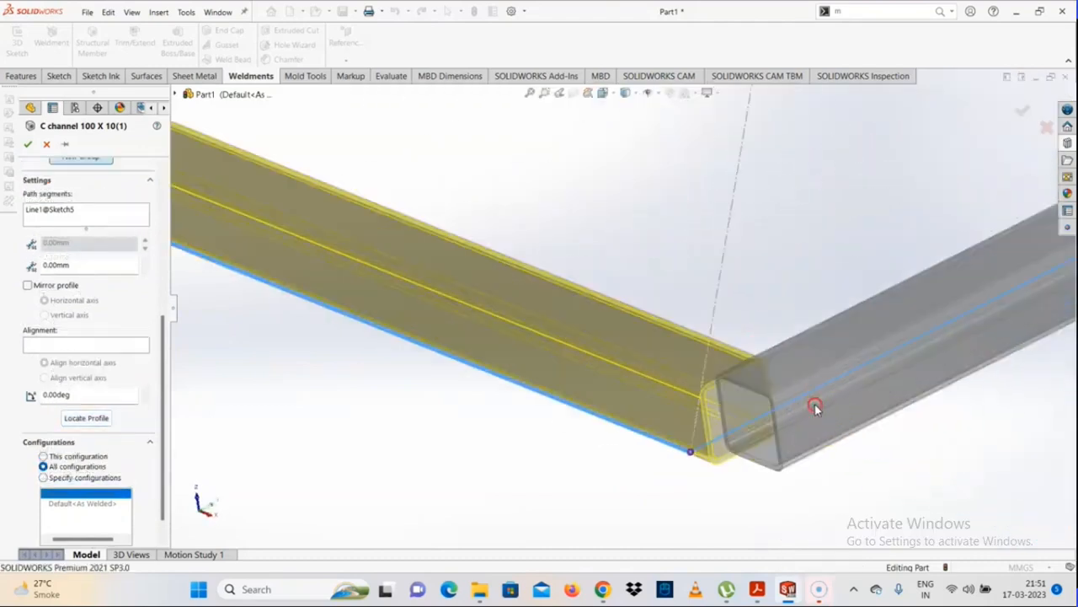
pyautogui.scroll(1, 816, 404)
pyautogui.scroll(-1, 817, 402)
pyautogui.click(28, 147)
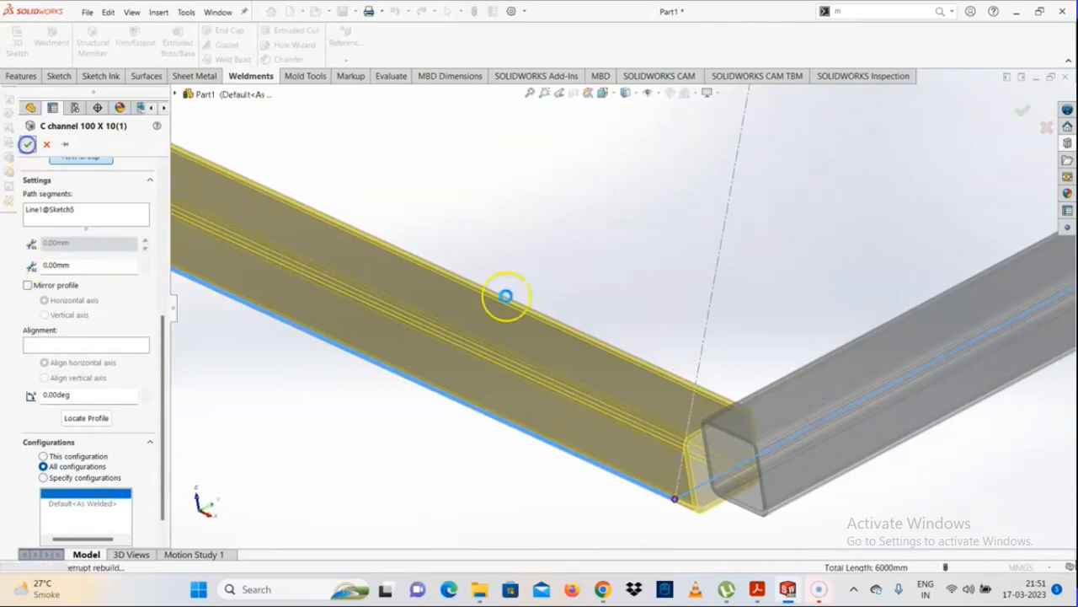
# Step: Examine the square tube frame from several distances, checking how the relocated Line1 tube meets its neighbours at the corners
pyautogui.scroll(4, 650, 385)
pyautogui.scroll(2, 587, 310)
pyautogui.moveTo(587, 310); pyautogui.dragTo(773, 250, button='middle')
pyautogui.scroll(2, 662, 238)
pyautogui.scroll(2, 452, 233)
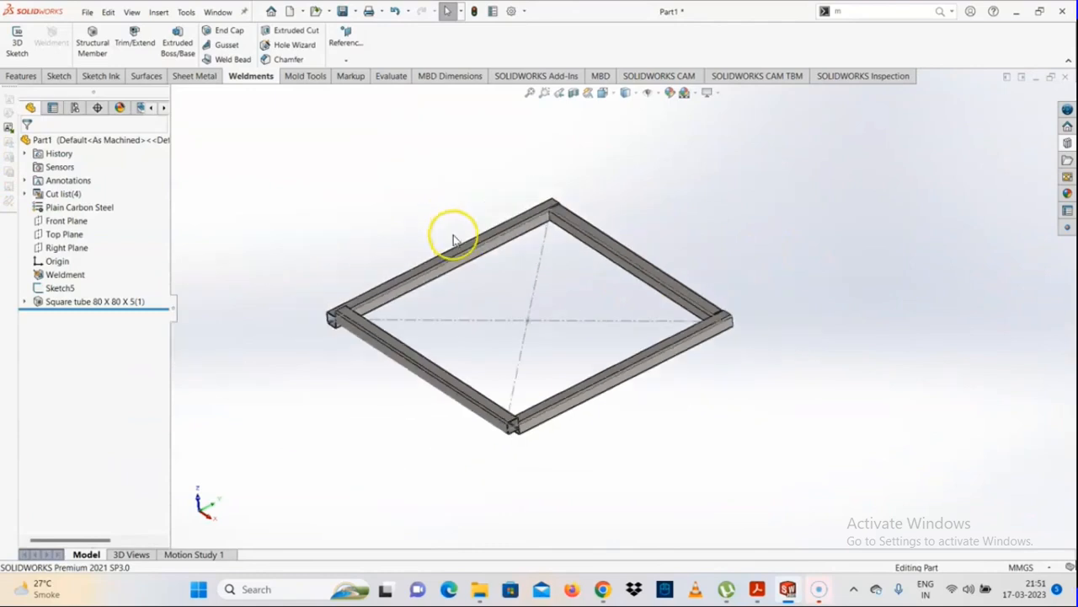
pyautogui.scroll(-3, 471, 270)
pyautogui.click(476, 278)
pyautogui.click(505, 447)
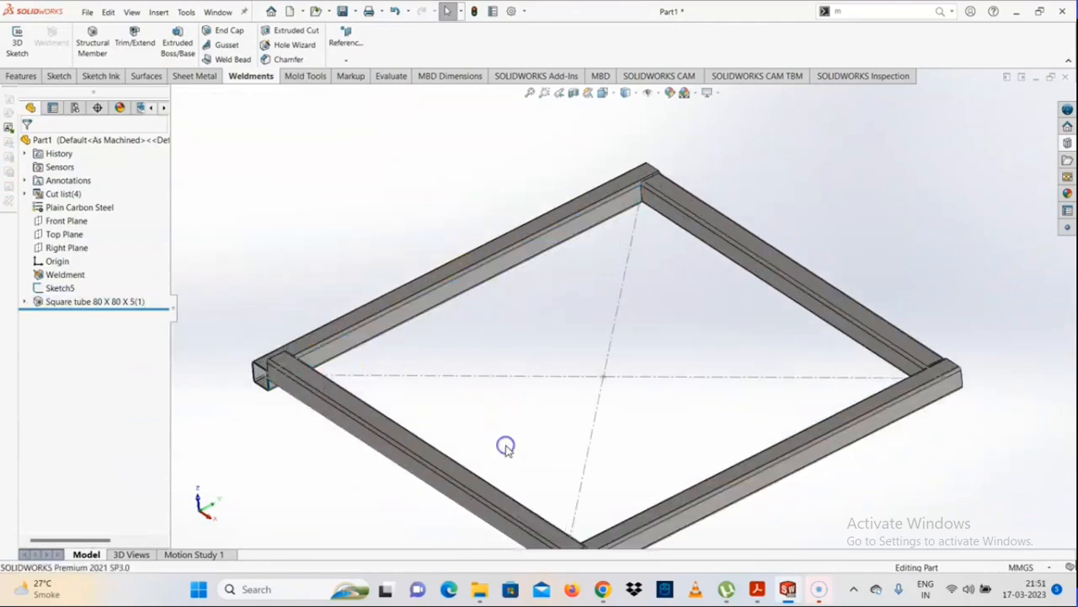
pyautogui.scroll(-3, 506, 446)
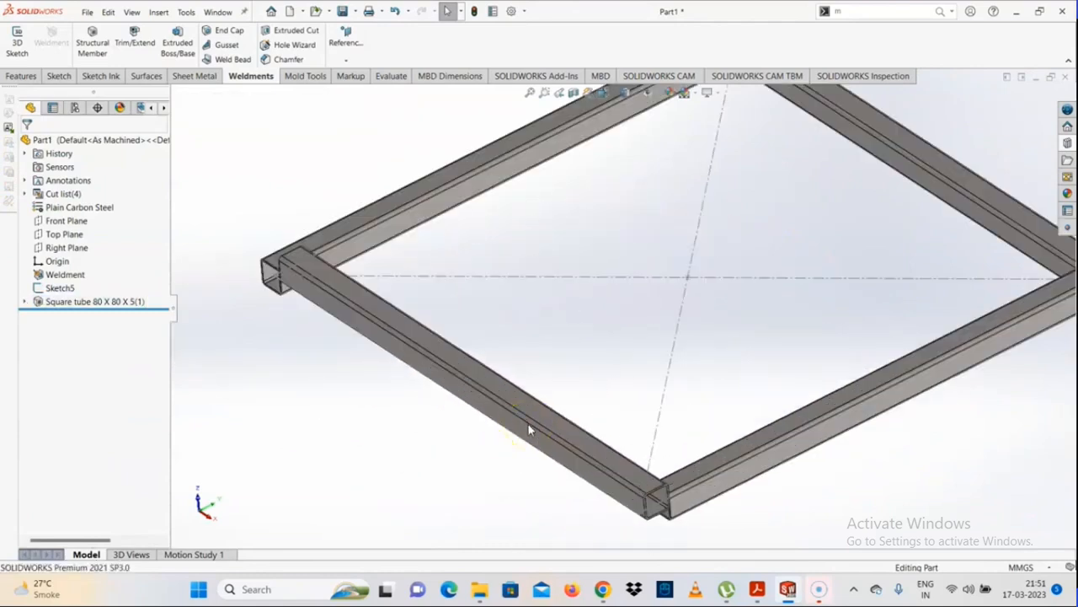
pyautogui.scroll(4, 601, 43)
pyautogui.scroll(3, 770, 241)
pyautogui.scroll(-3, 734, 296)
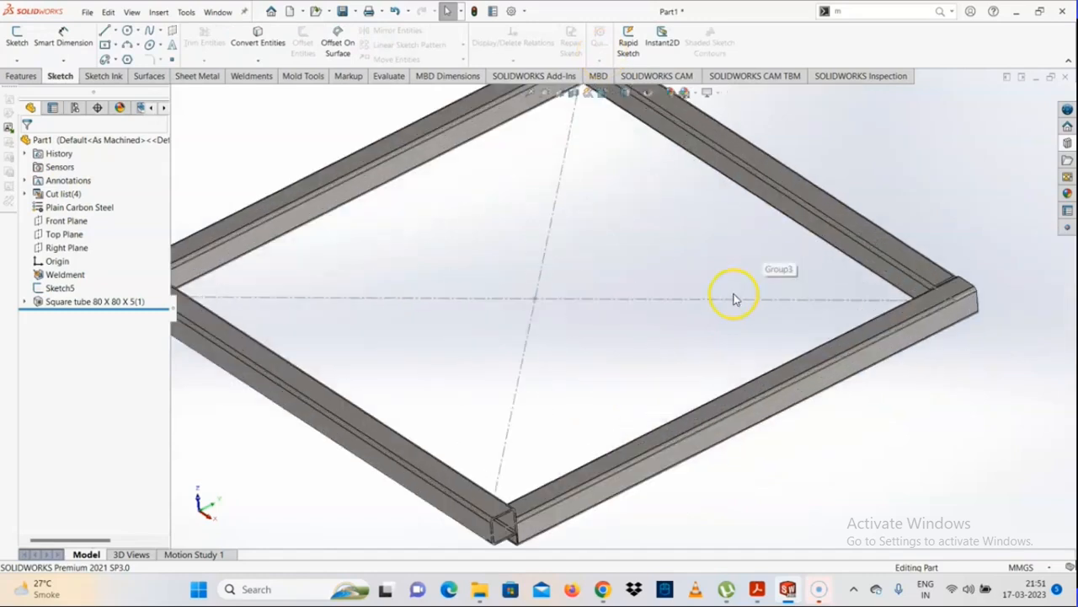
pyautogui.scroll(3, 736, 287)
pyautogui.scroll(-3, 747, 296)
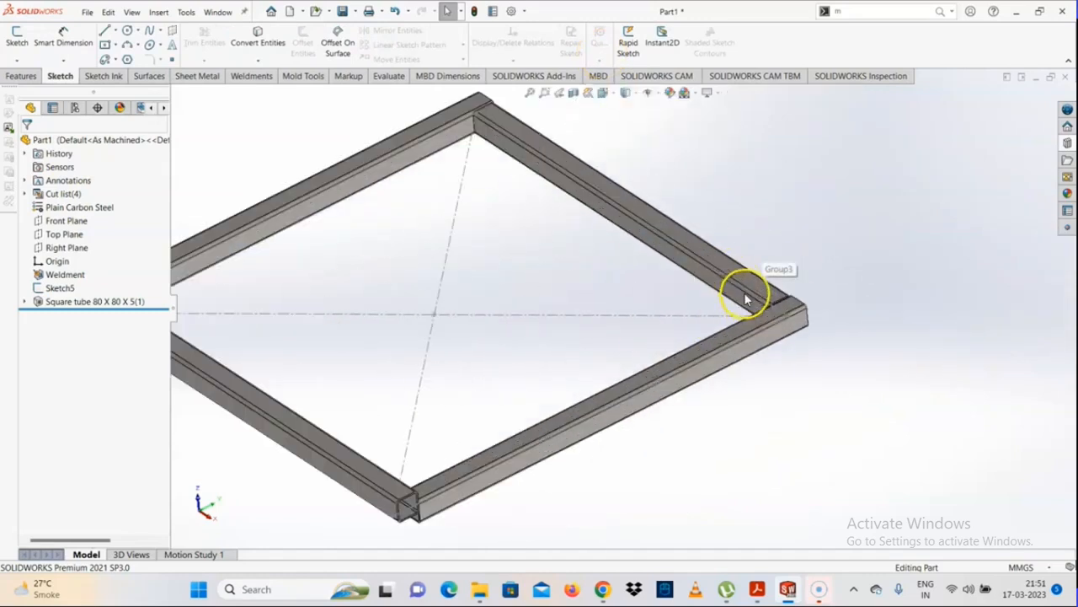
pyautogui.scroll(3, 594, 291)
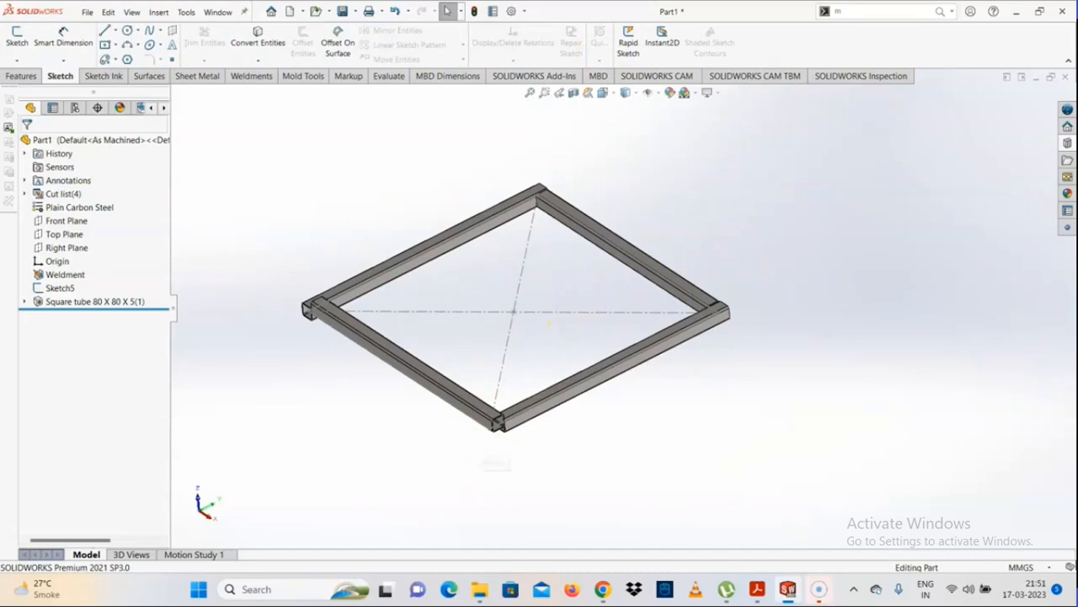
# Step: Reopen the square tube structural member for editing and select its group along Line1
pyautogui.click(20, 76)
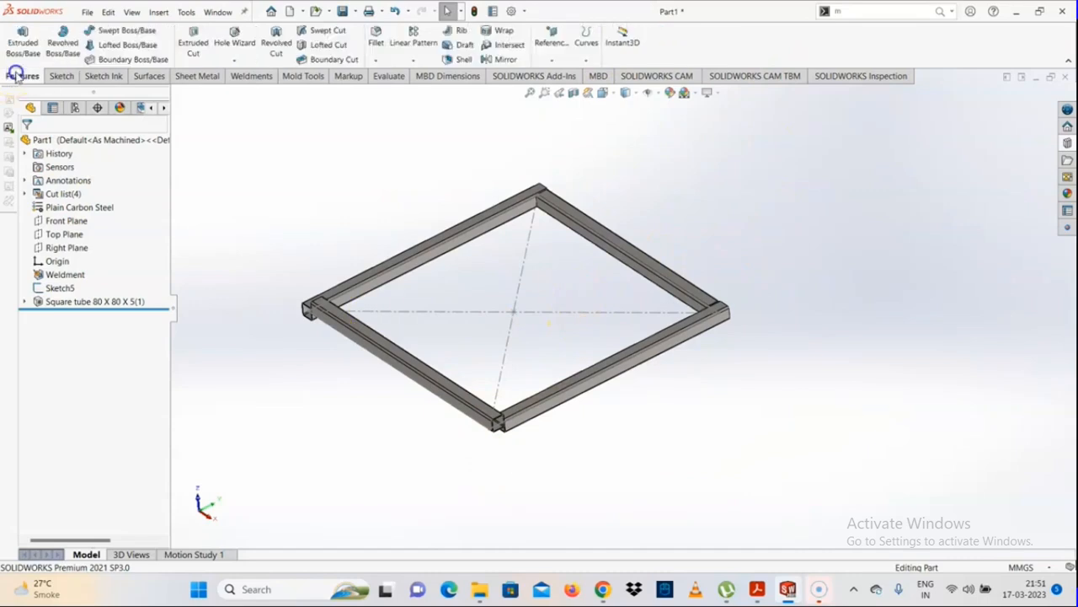
pyautogui.click(249, 75)
pyautogui.scroll(-2, 542, 283)
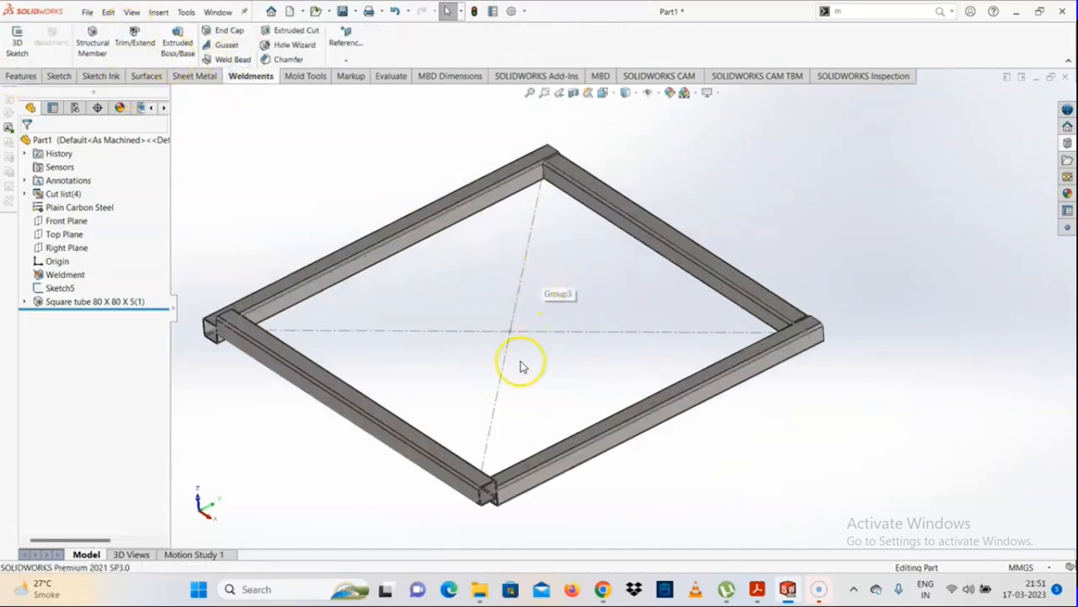
pyautogui.click(410, 449)
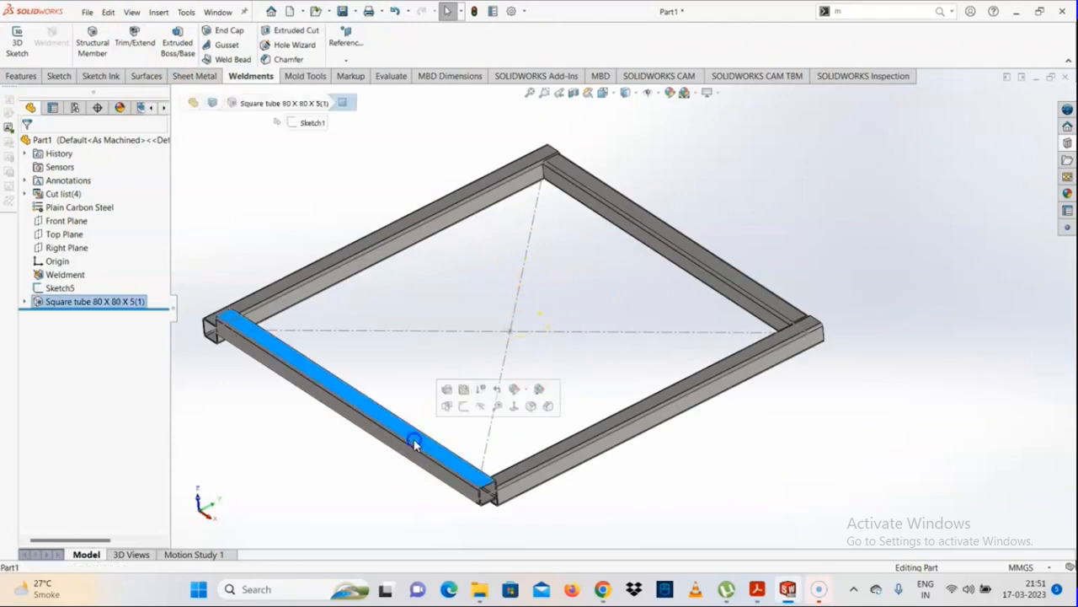
pyautogui.click(364, 477)
pyautogui.click(85, 305)
pyautogui.click(95, 279)
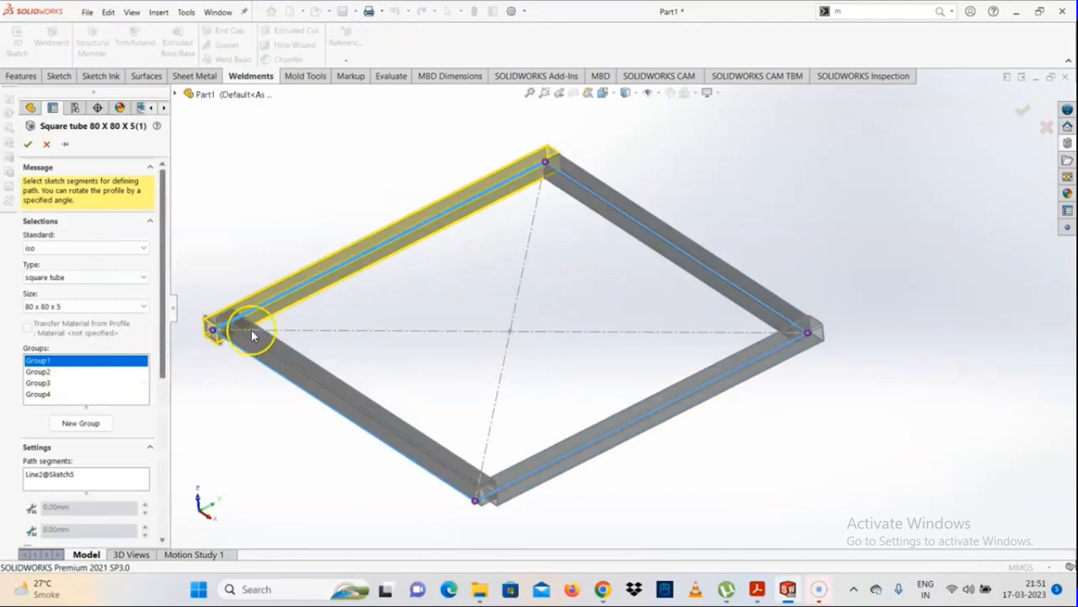
pyautogui.scroll(-3, 235, 329)
pyautogui.click(40, 372)
pyautogui.scroll(-5, 143, 498)
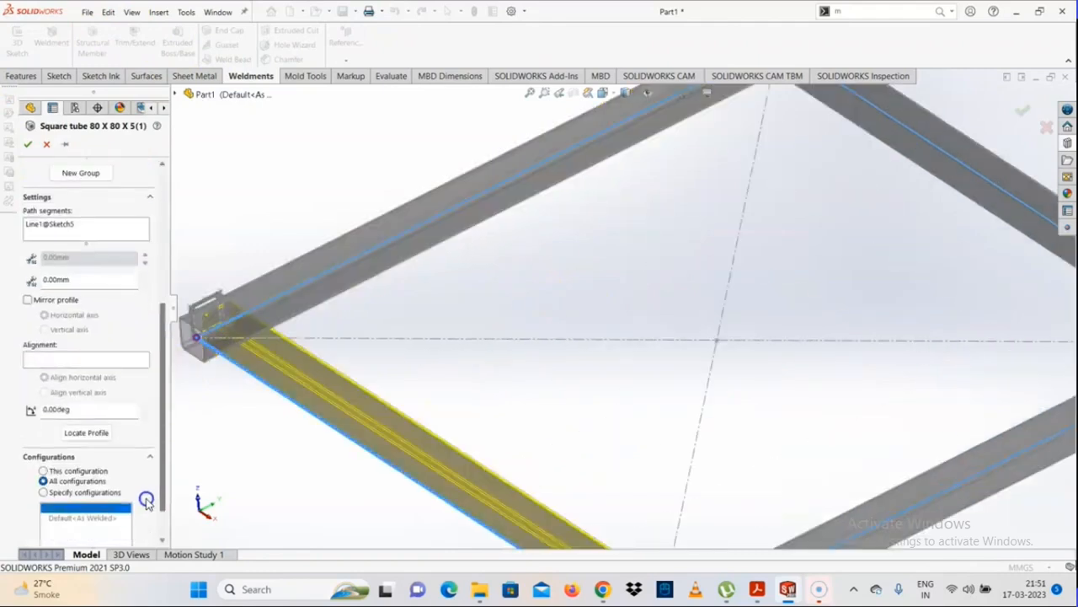
# Step: Try locating the Line1 group's profile at its upper-right, upper-left and lower-left corner points
pyautogui.click(86, 393)
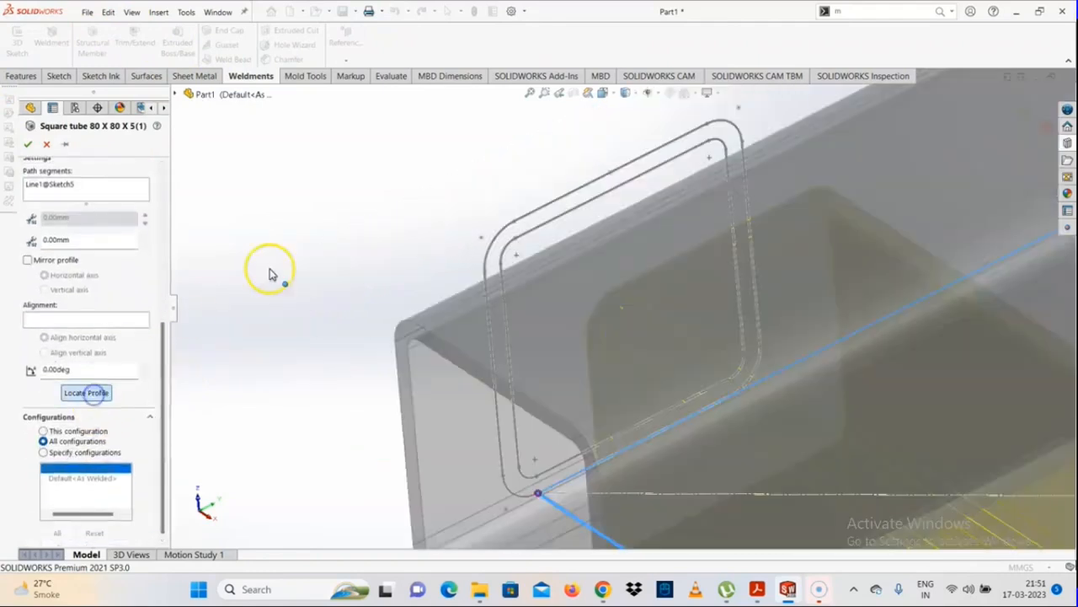
pyautogui.click(737, 114)
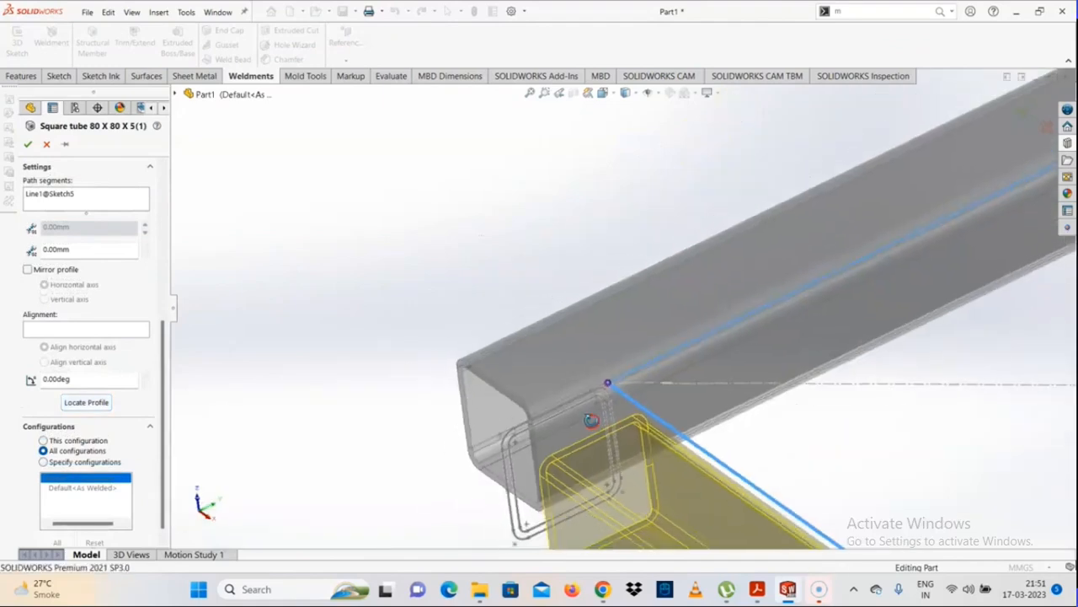
pyautogui.click(498, 439)
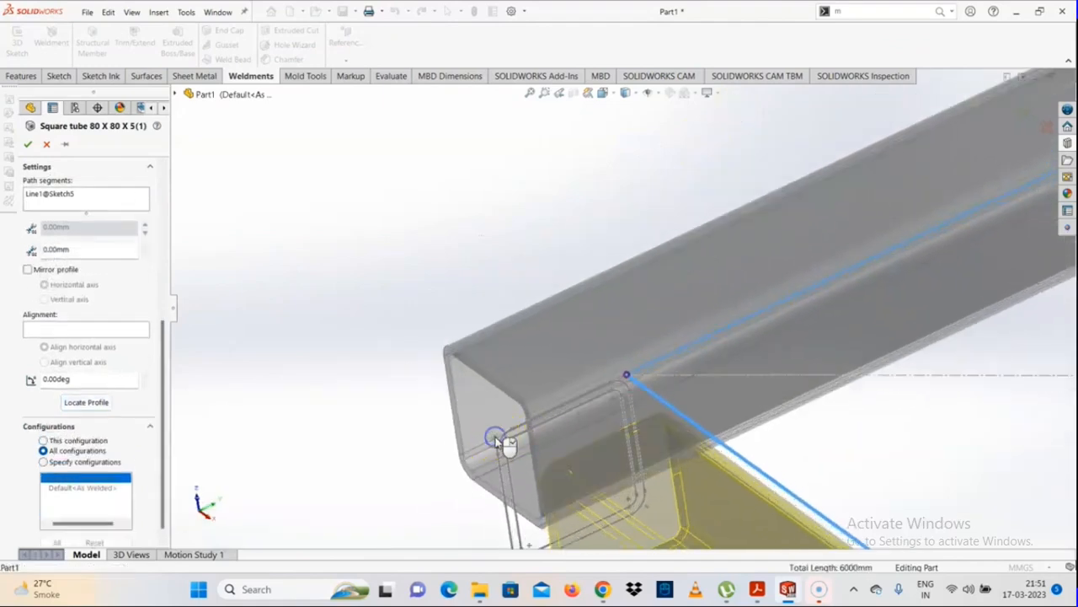
pyautogui.click(86, 396)
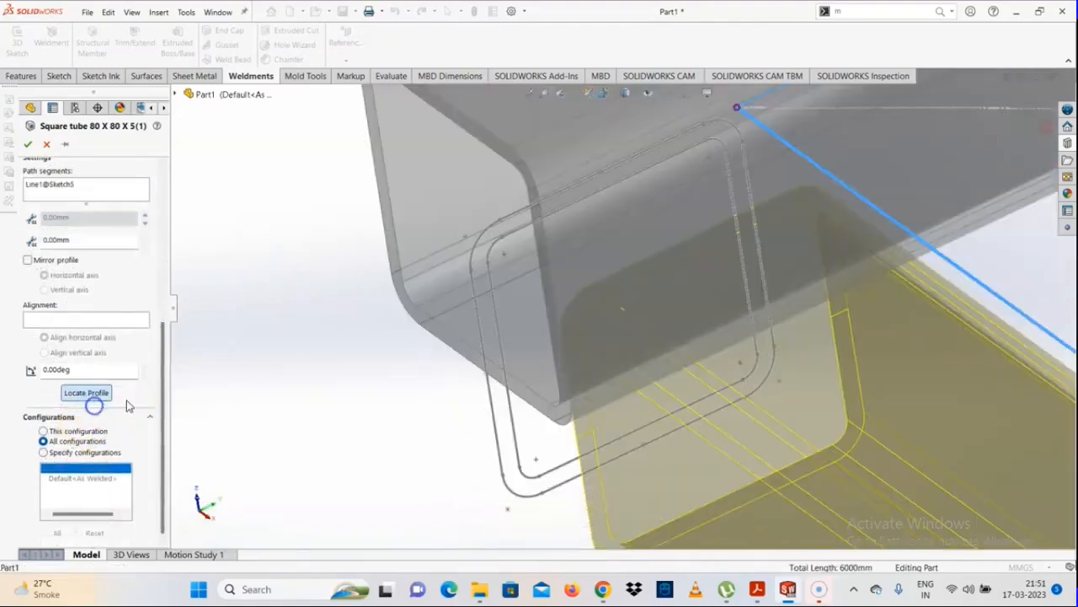
pyautogui.click(467, 243)
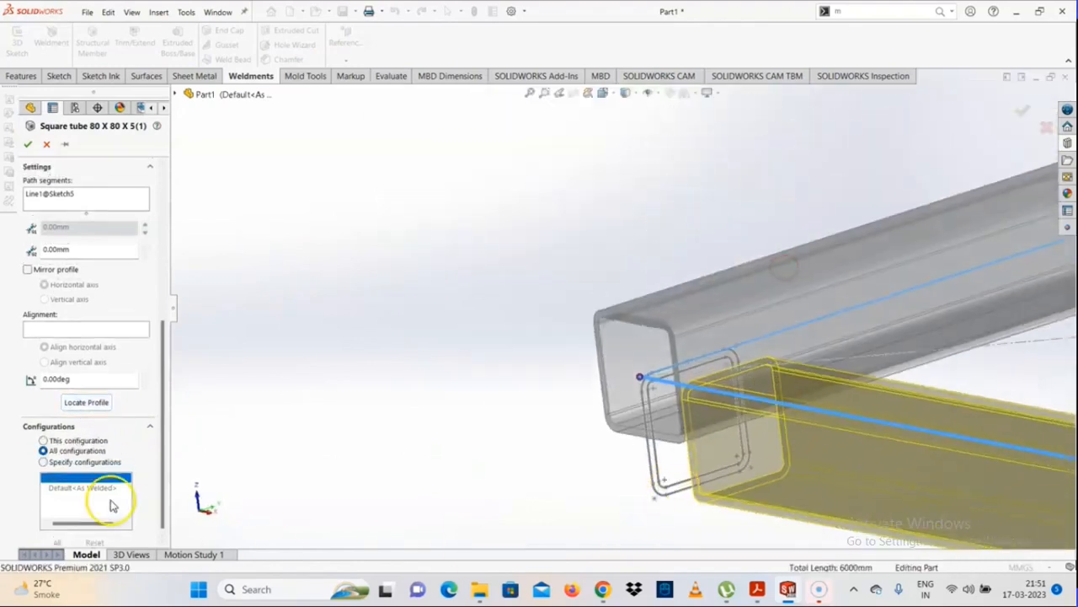
pyautogui.click(87, 402)
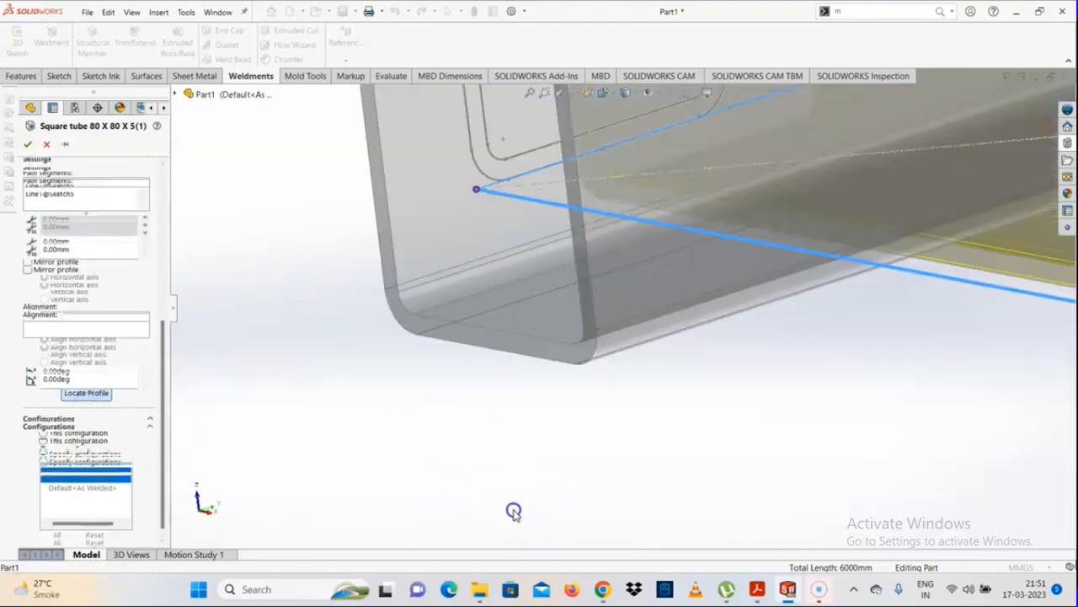
pyautogui.scroll(3, 612, 392)
pyautogui.moveTo(612, 392); pyautogui.dragTo(627, 199, button='middle')
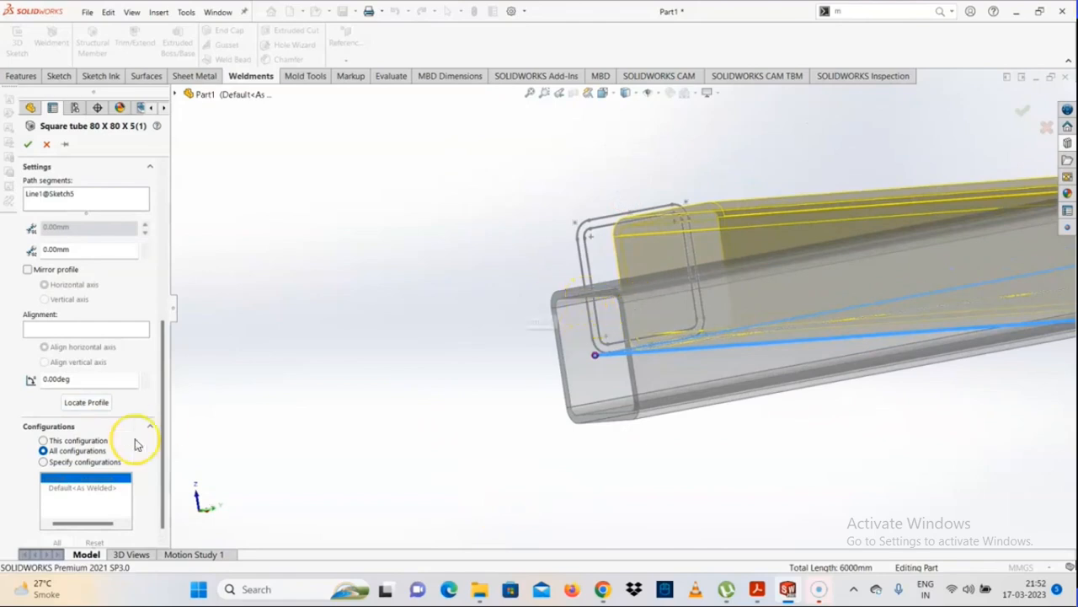
# Step: Locate the Line1 group's profile at the midpoint of its left side, check the frame corners and accept the member
pyautogui.click(86, 402)
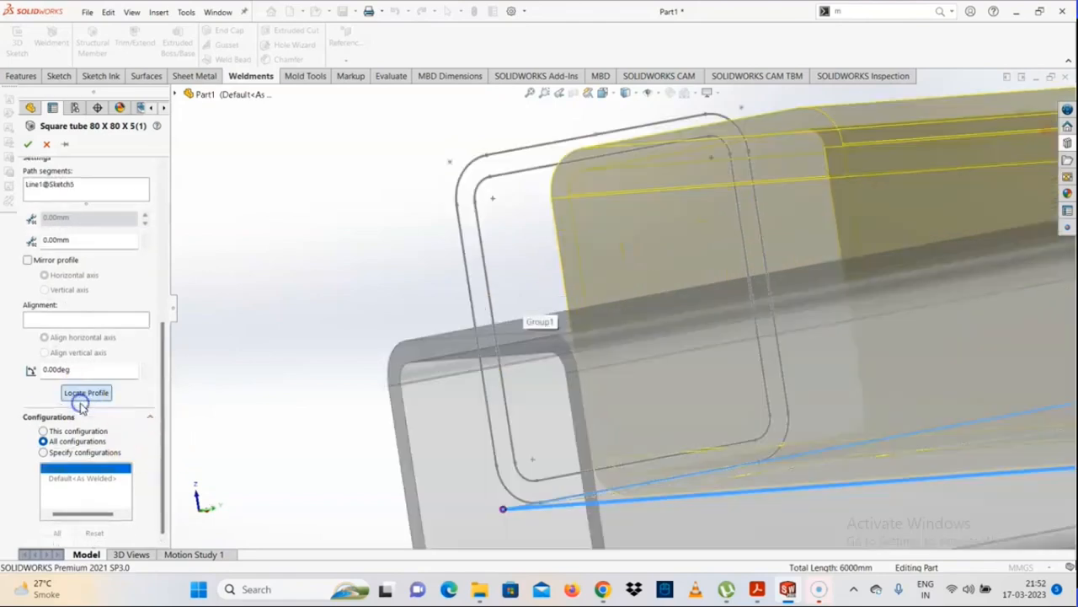
pyautogui.click(477, 334)
pyautogui.scroll(4, 613, 408)
pyautogui.moveTo(615, 364); pyautogui.dragTo(642, 436, button='middle')
pyautogui.scroll(8, 890, 317)
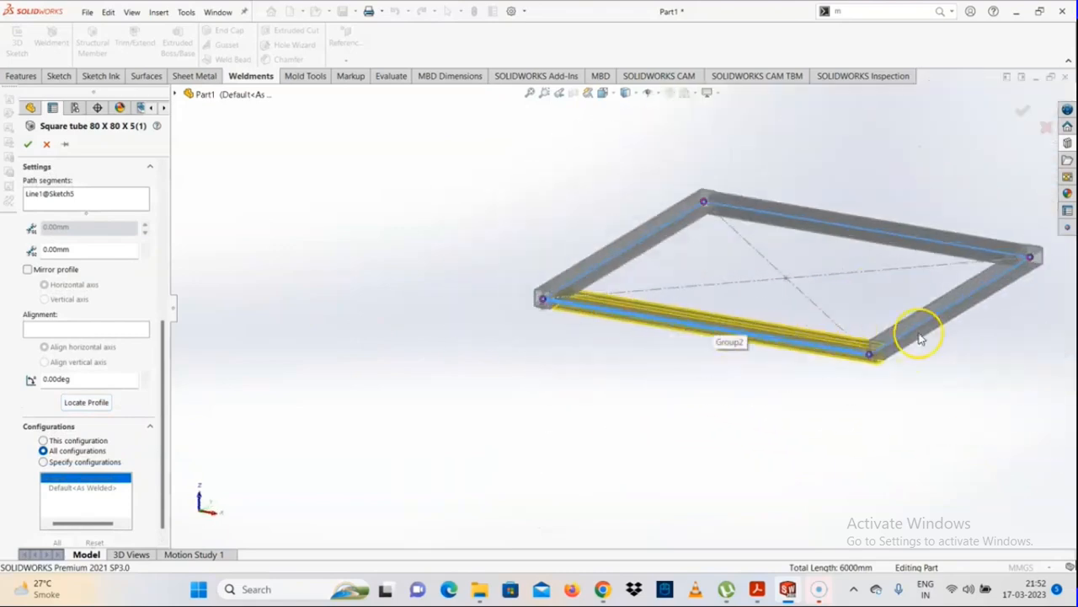
pyautogui.scroll(-6, 920, 339)
pyautogui.moveTo(801, 351); pyautogui.dragTo(746, 348, button='middle')
pyautogui.scroll(3, 747, 348)
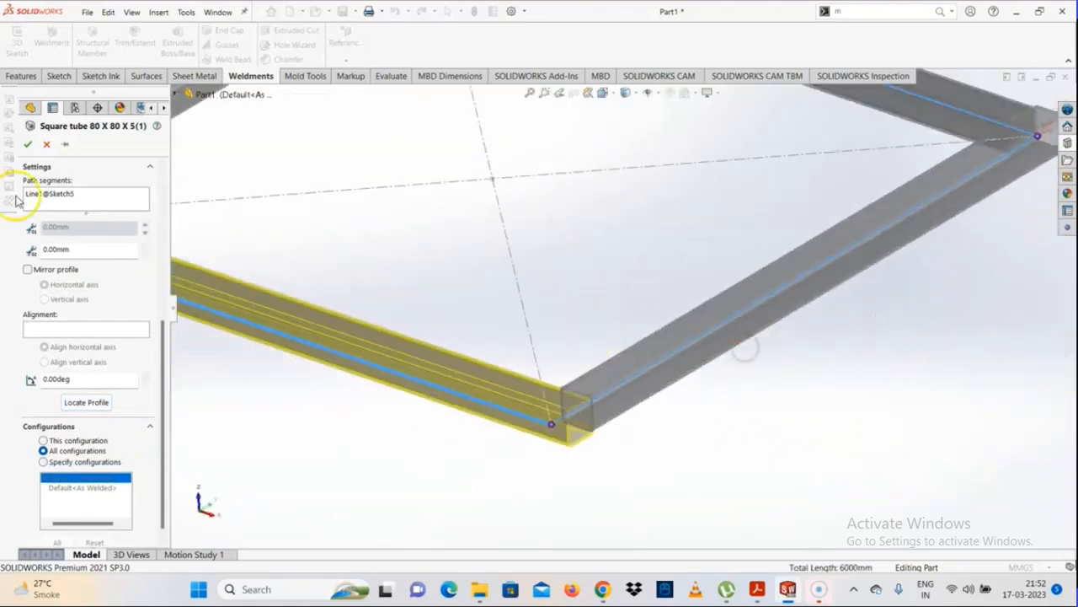
pyautogui.click(25, 145)
# Step: Start a new sketch on the top face of the frame's rear square tube
pyautogui.scroll(5, 621, 345)
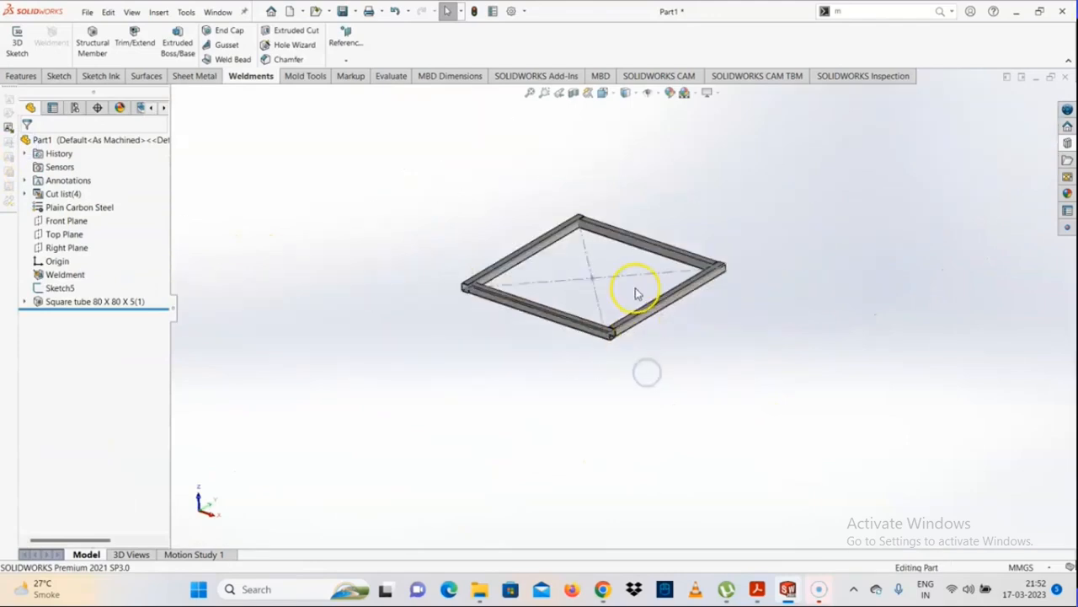
pyautogui.moveTo(646, 373); pyautogui.dragTo(590, 224, button='middle')
pyautogui.scroll(-6, 534, 277)
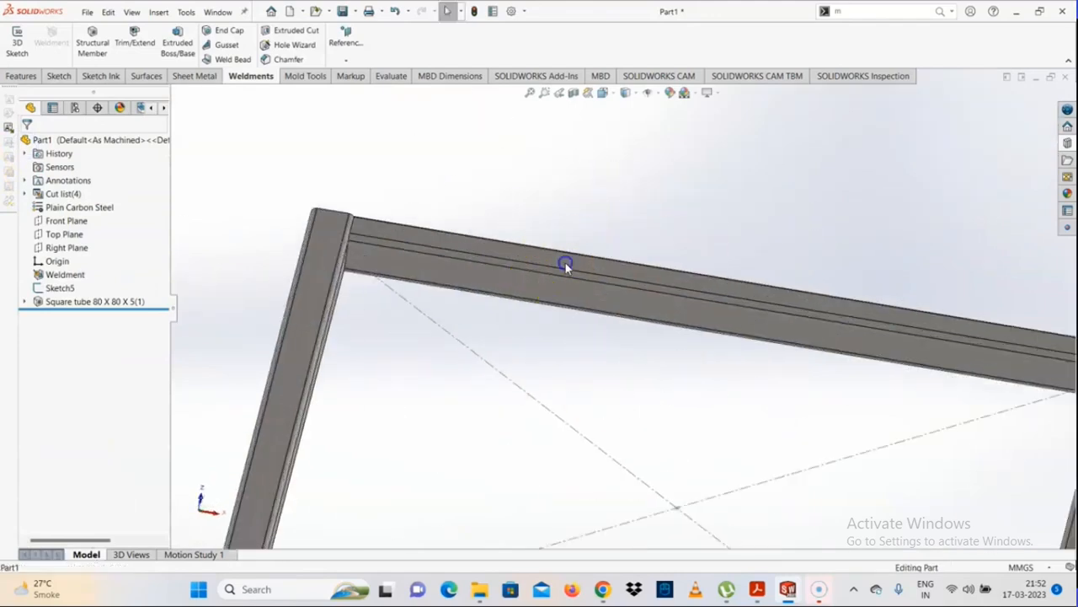
pyautogui.click(565, 262)
pyautogui.click(615, 230)
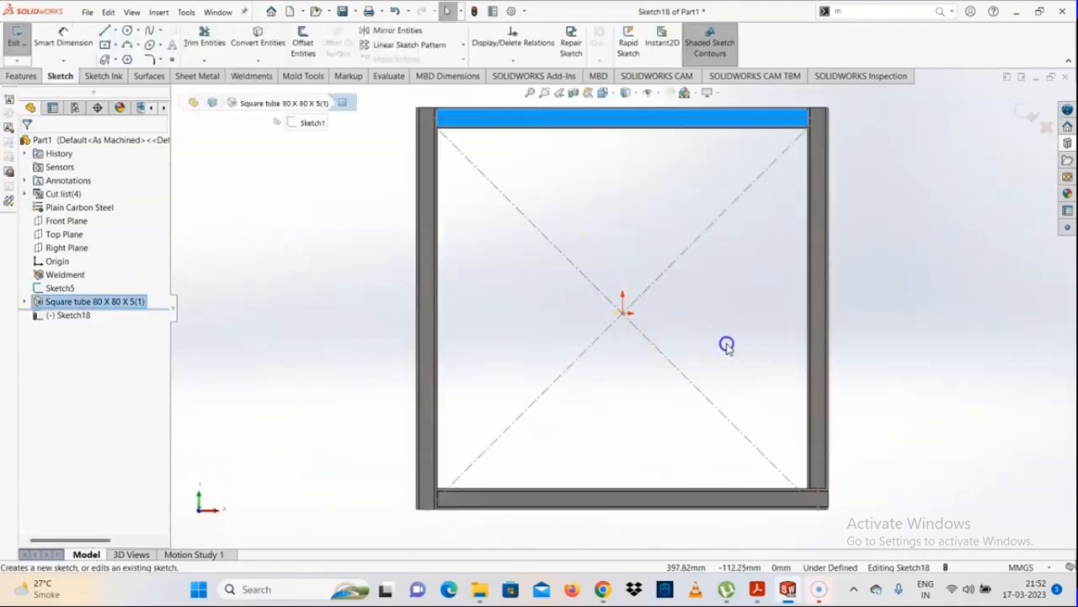
pyautogui.scroll(3, 728, 344)
pyautogui.scroll(-2, 721, 296)
# Step: Sketch a vertical centre line about 1530 mm long from the midpoint of the upper tube's outer edge to the lower tube
pyautogui.click(105, 31)
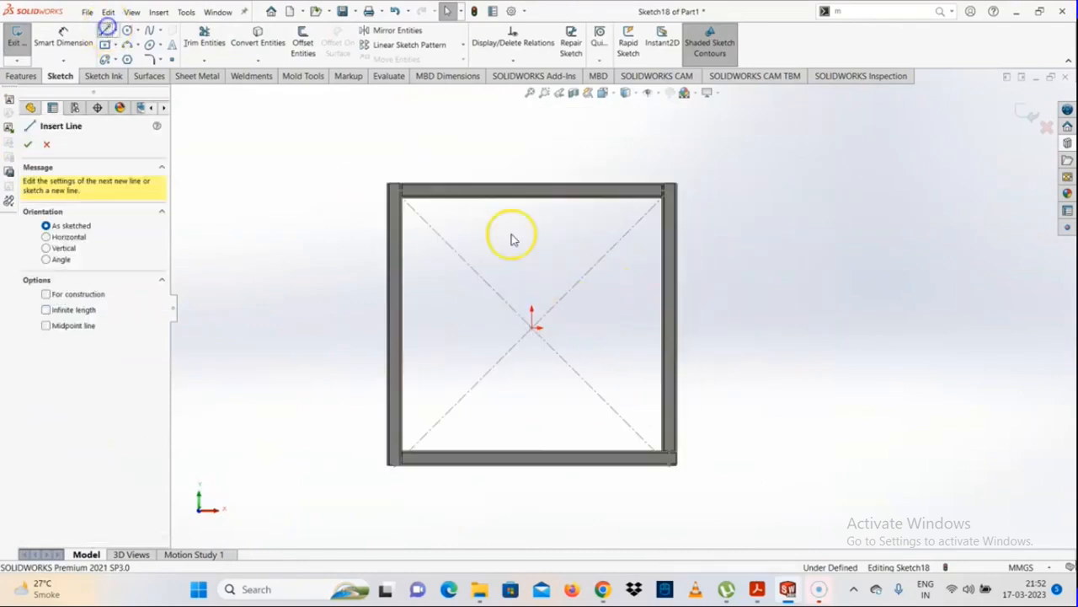
pyautogui.click(532, 184)
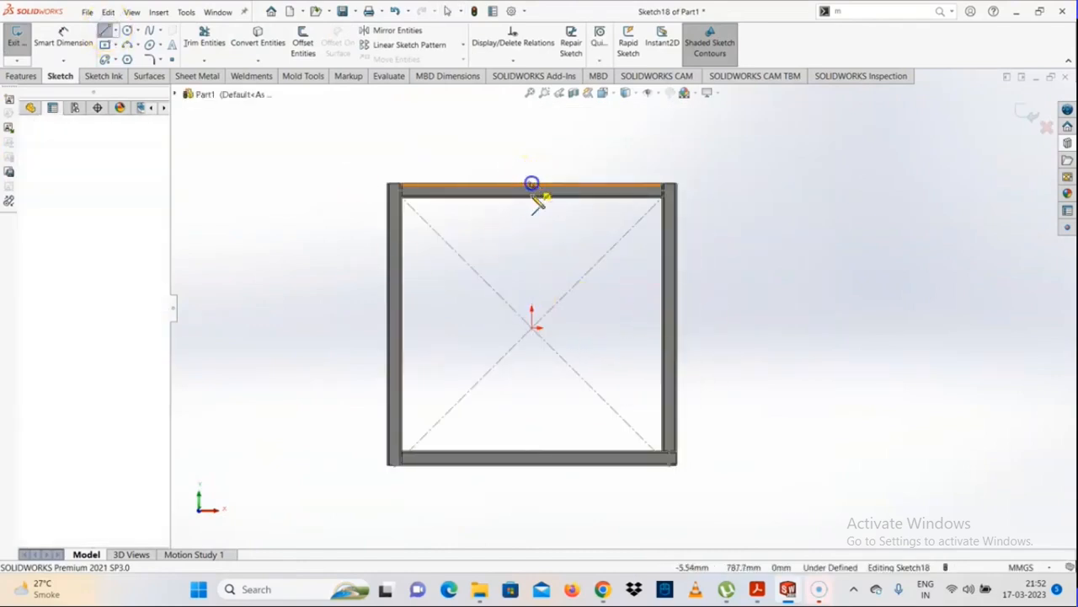
pyautogui.click(531, 458)
pyautogui.rightClick(536, 462)
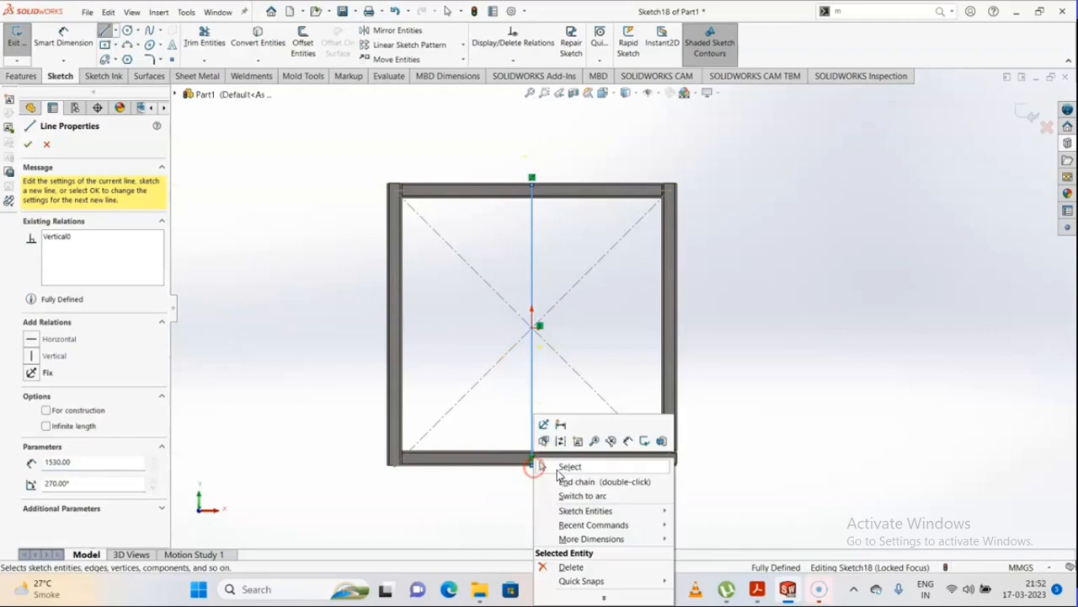
pyautogui.click(561, 467)
# Step: Sketch a horizontal line about 1560 mm long between the midpoints of the side tubes' outer edges and exit the sketch
pyautogui.click(105, 29)
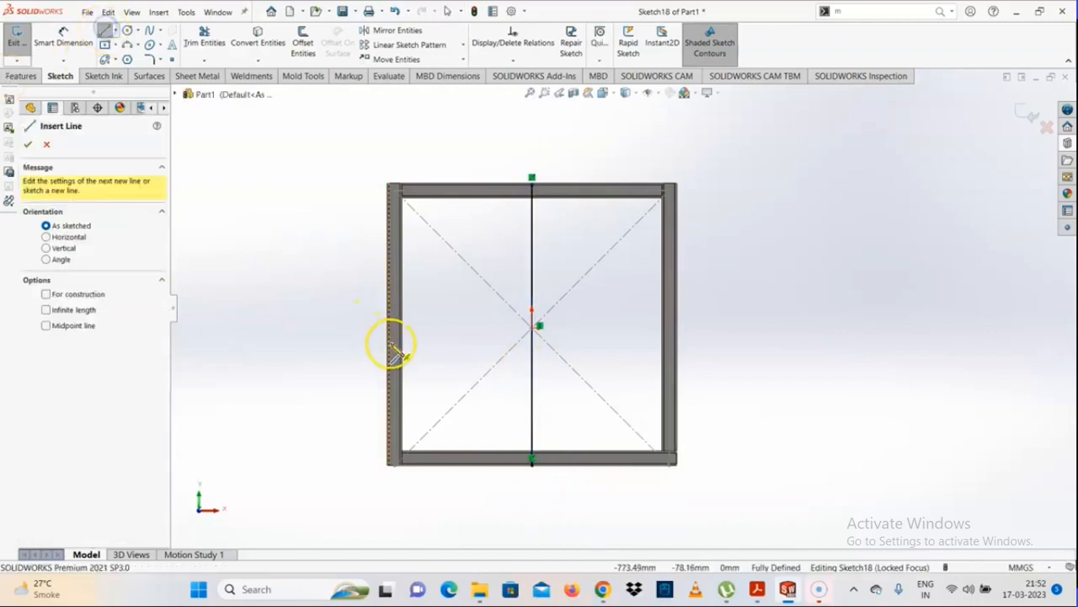
pyautogui.moveTo(391, 324); pyautogui.dragTo(682, 325)
pyautogui.click(679, 326)
pyautogui.rightClick(678, 326)
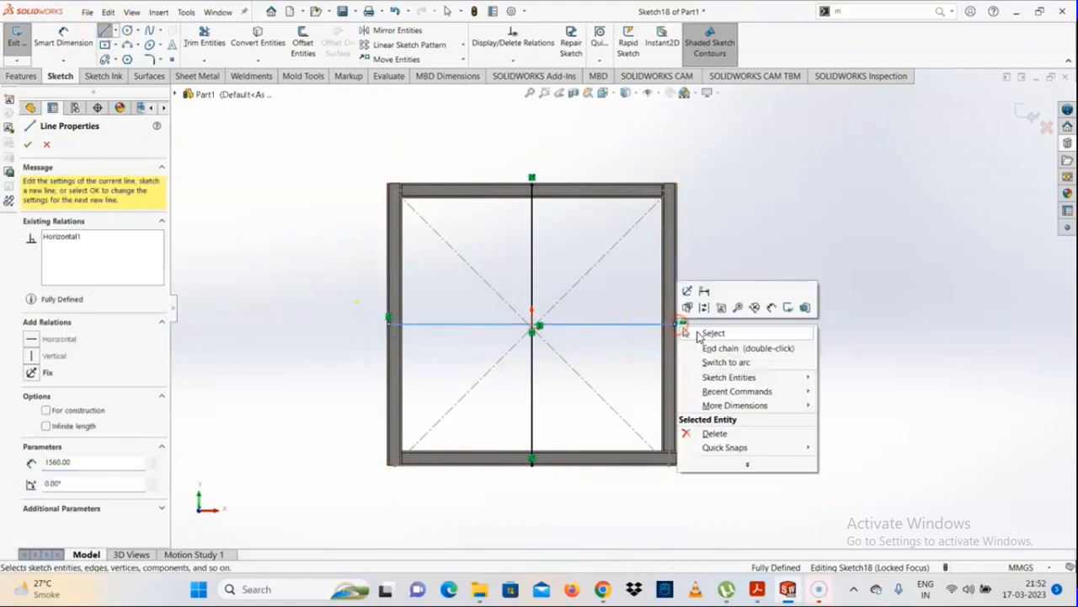
pyautogui.click(704, 333)
pyautogui.click(720, 379)
pyautogui.scroll(-3, 674, 304)
pyautogui.scroll(3, 668, 381)
pyautogui.scroll(-2, 606, 361)
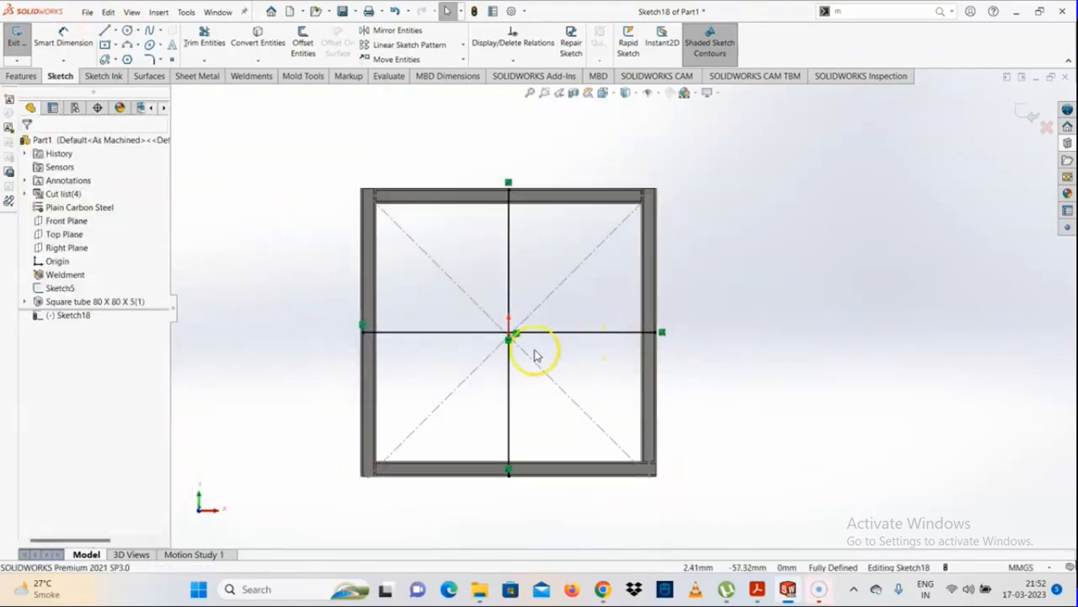
pyautogui.click(1022, 113)
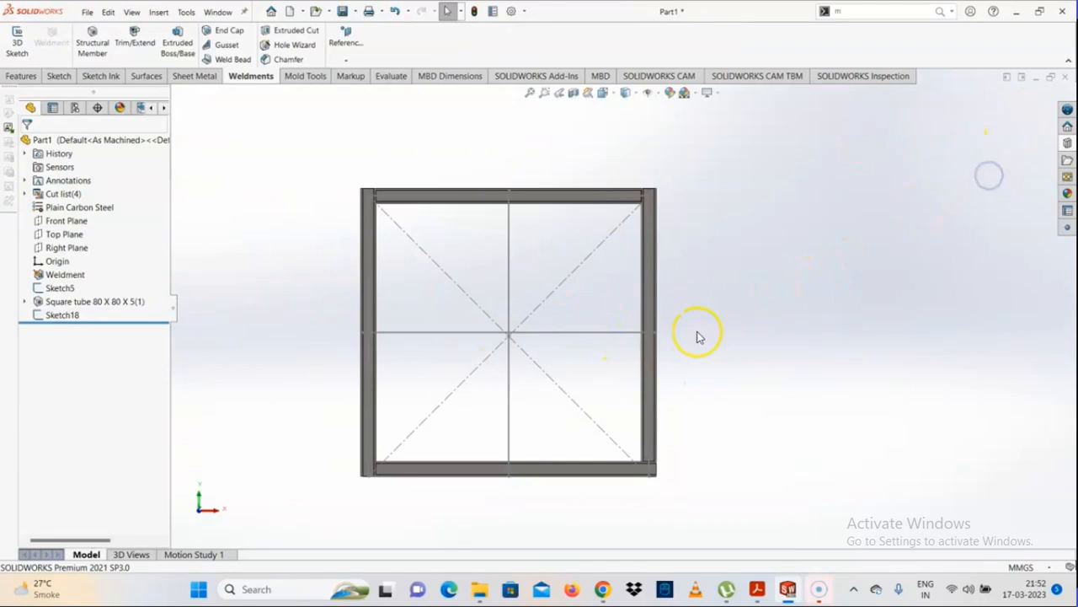
# Step: Start a structural member with the ISO angle iron 35 x 35 x 5 profile along the vertical centre line
pyautogui.click(93, 42)
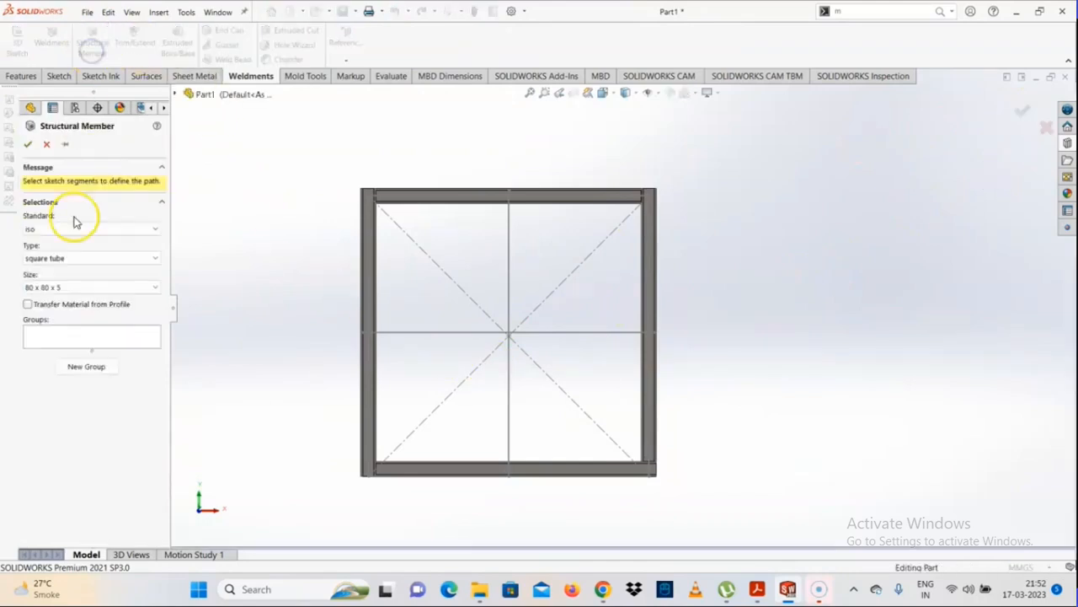
pyautogui.click(43, 260)
pyautogui.click(41, 272)
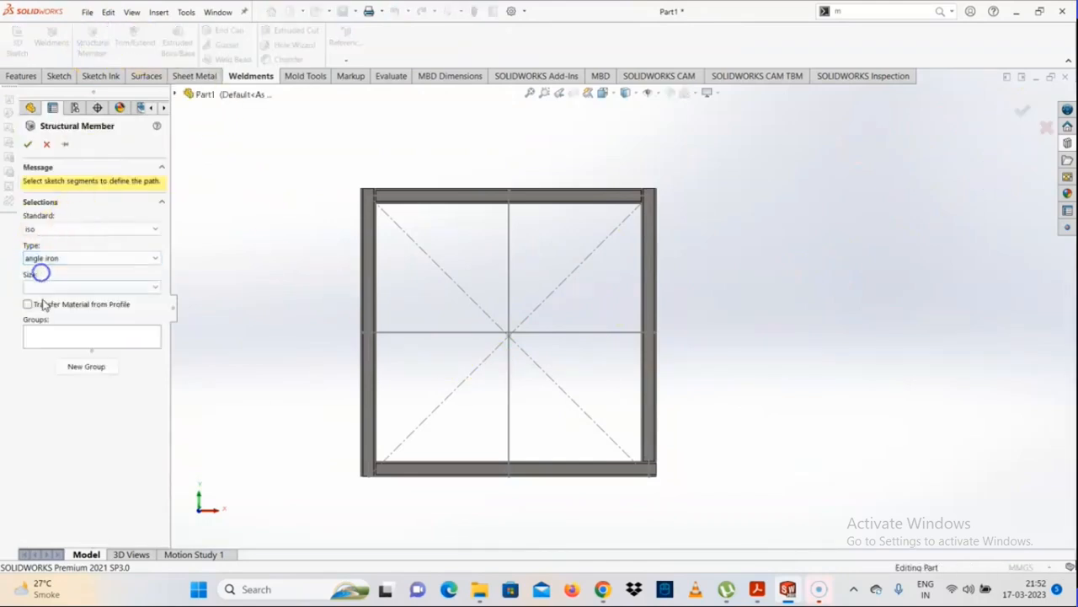
pyautogui.click(48, 287)
pyautogui.click(44, 330)
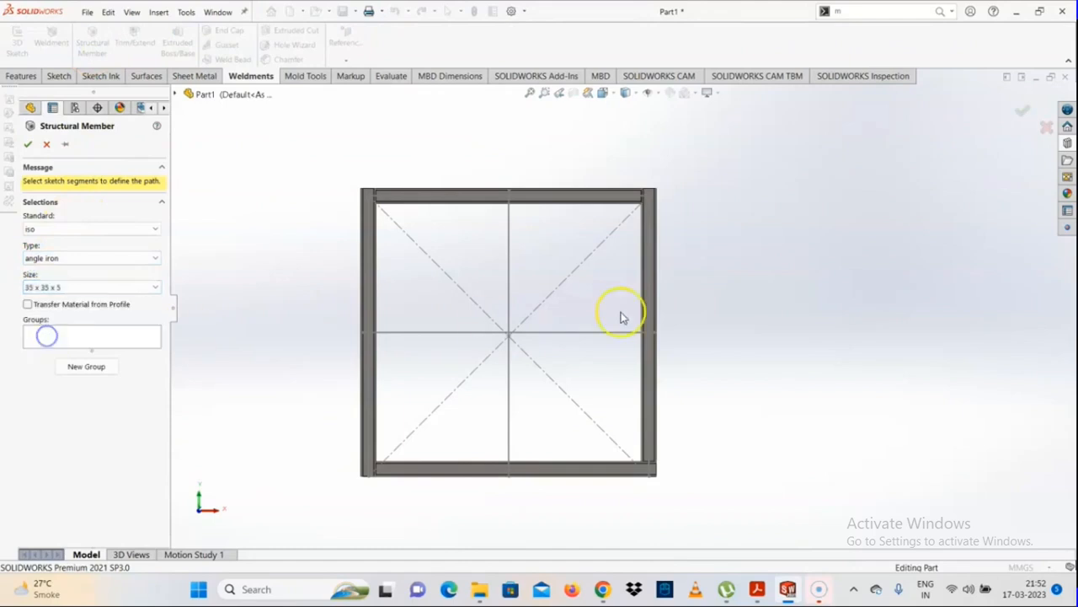
pyautogui.click(508, 265)
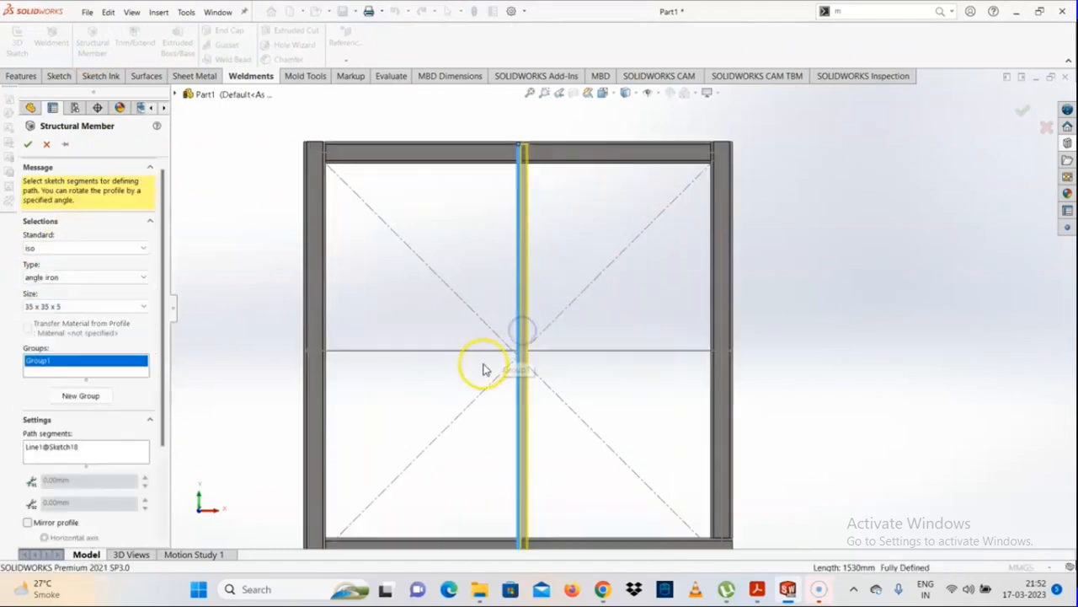
pyautogui.scroll(-4, 552, 138)
pyautogui.moveTo(514, 164); pyautogui.dragTo(535, 58, button='middle')
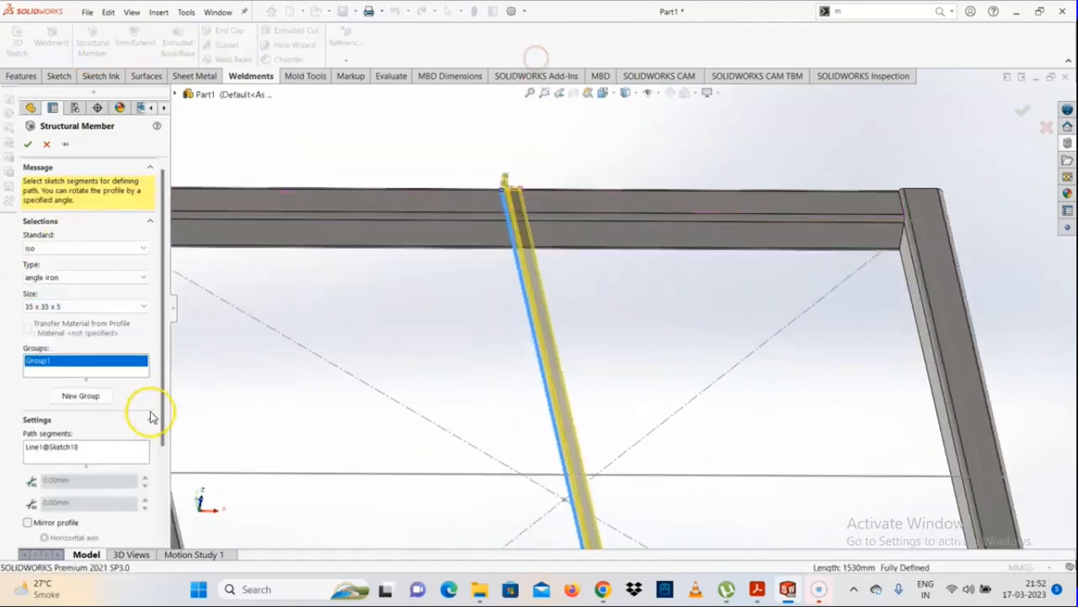
# Step: Rotate the vertical member's angle profile by 180° and relocate the profile on its path line
pyautogui.moveTo(160, 436); pyautogui.dragTo(160, 513)
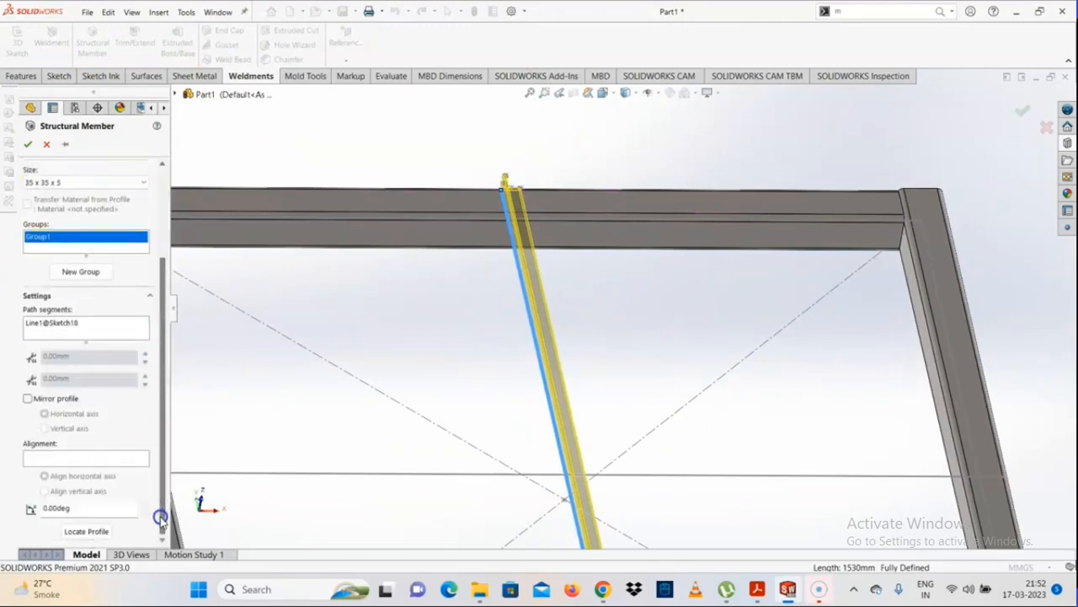
pyautogui.click(89, 508)
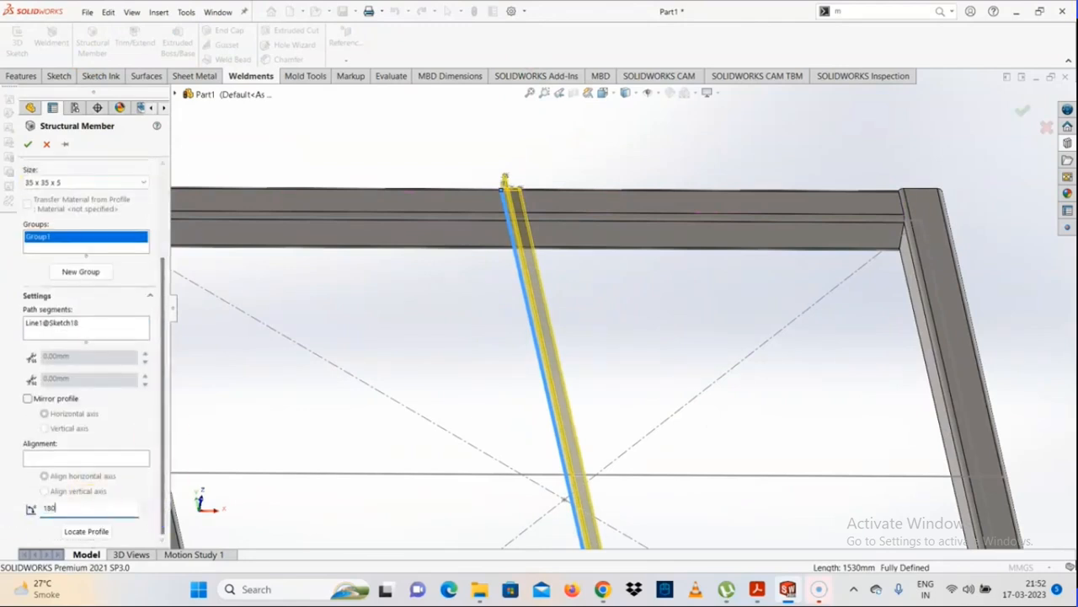
pyautogui.write('180')
pyautogui.press('Return')
pyautogui.scroll(2, 580, 294)
pyautogui.scroll(-2, 568, 243)
pyautogui.moveTo(563, 302); pyautogui.dragTo(539, 304, button='middle')
pyautogui.scroll(-1, 539, 304)
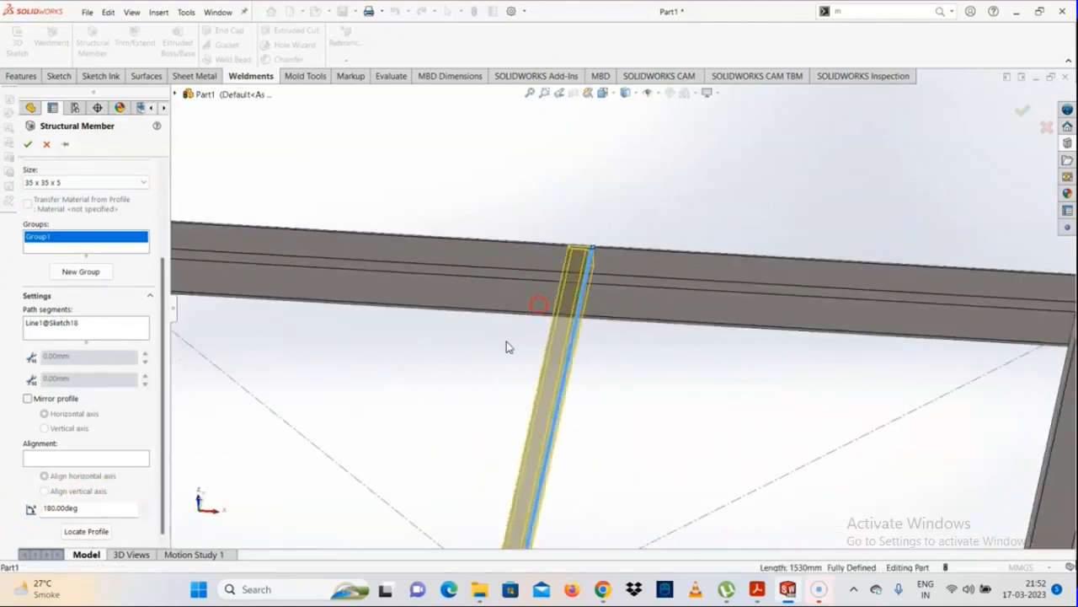
pyautogui.click(87, 530)
pyautogui.click(613, 126)
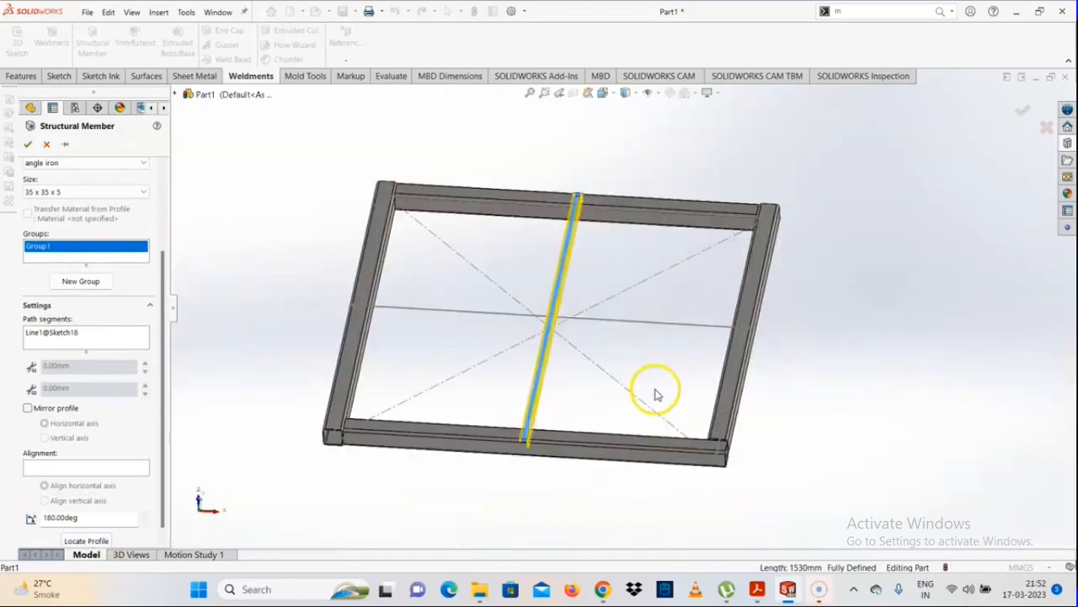
# Step: Add a second group to the angle iron member along the sketch's horizontal line
pyautogui.click(83, 286)
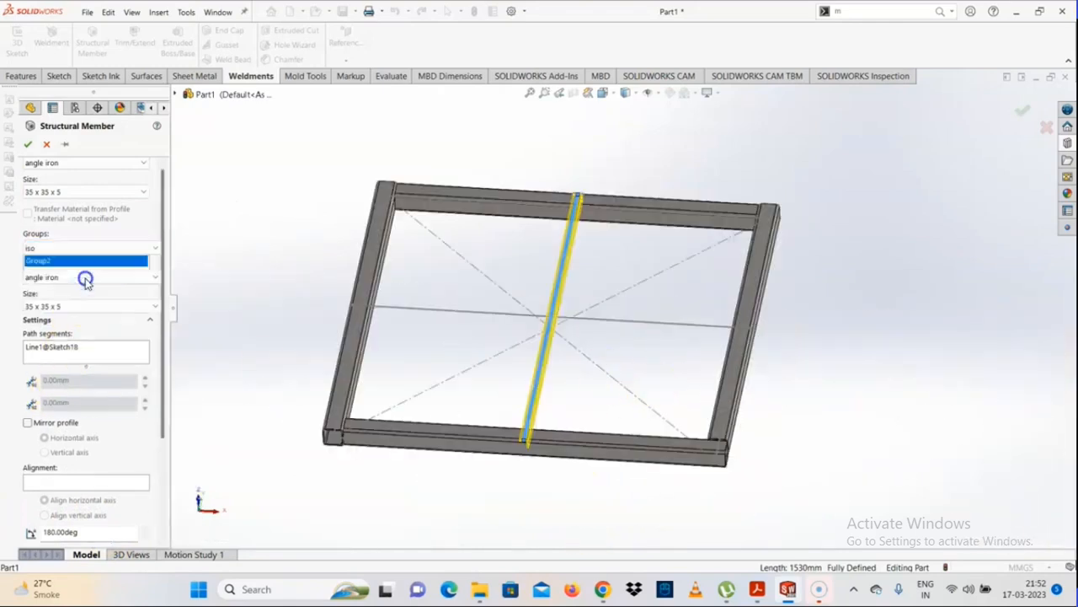
pyautogui.click(428, 311)
pyautogui.click(76, 387)
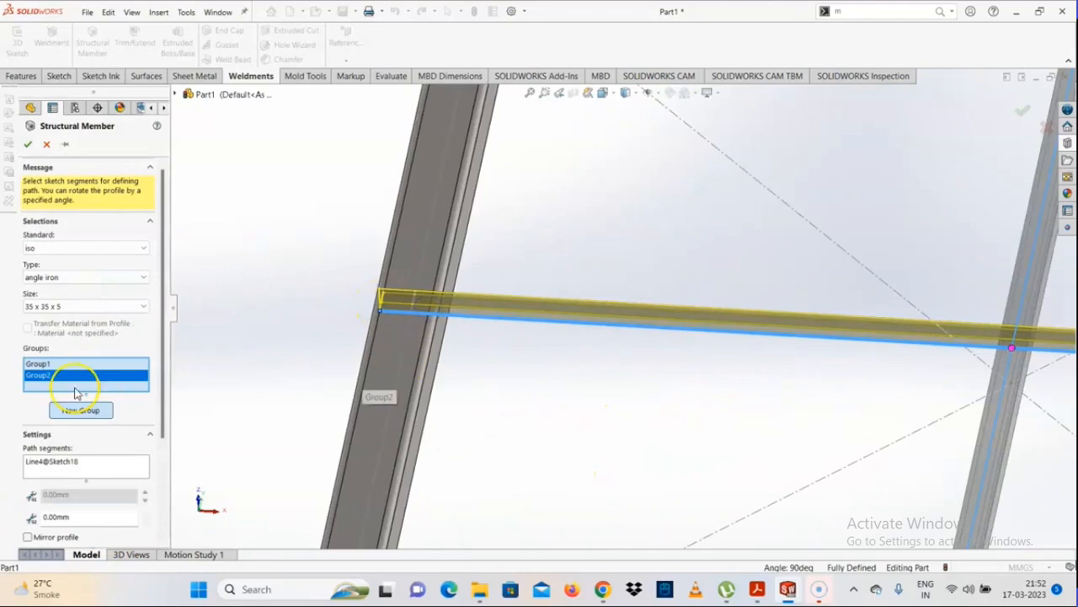
# Step: Set the rotation angle of the second group's profile to 180°
pyautogui.scroll(-4, 155, 390)
pyautogui.doubleClick(60, 506)
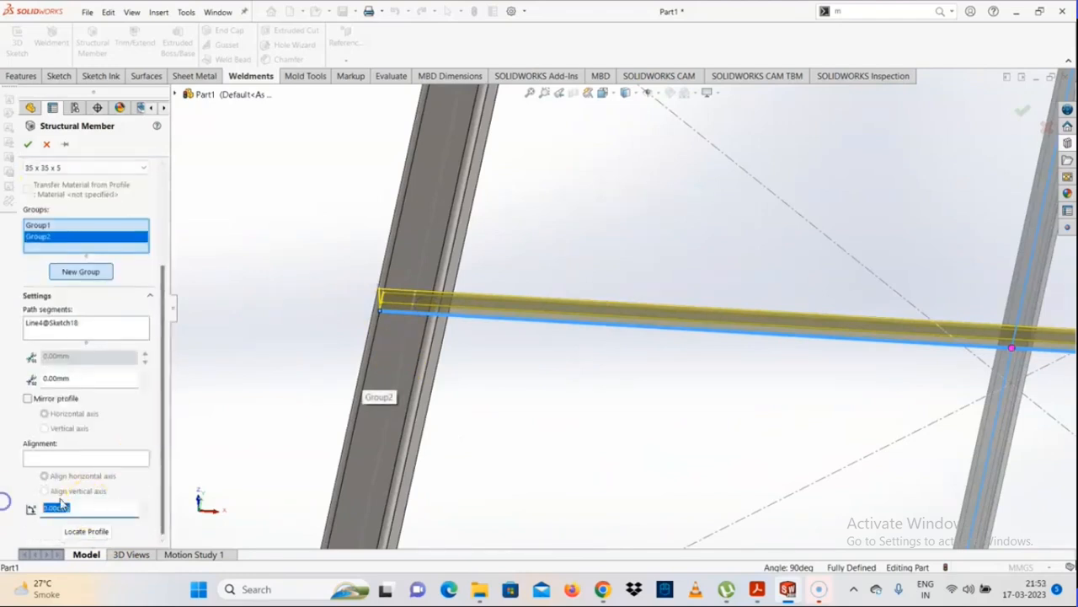
pyautogui.write('180')
pyautogui.press('Return')
pyautogui.scroll(-3, 417, 325)
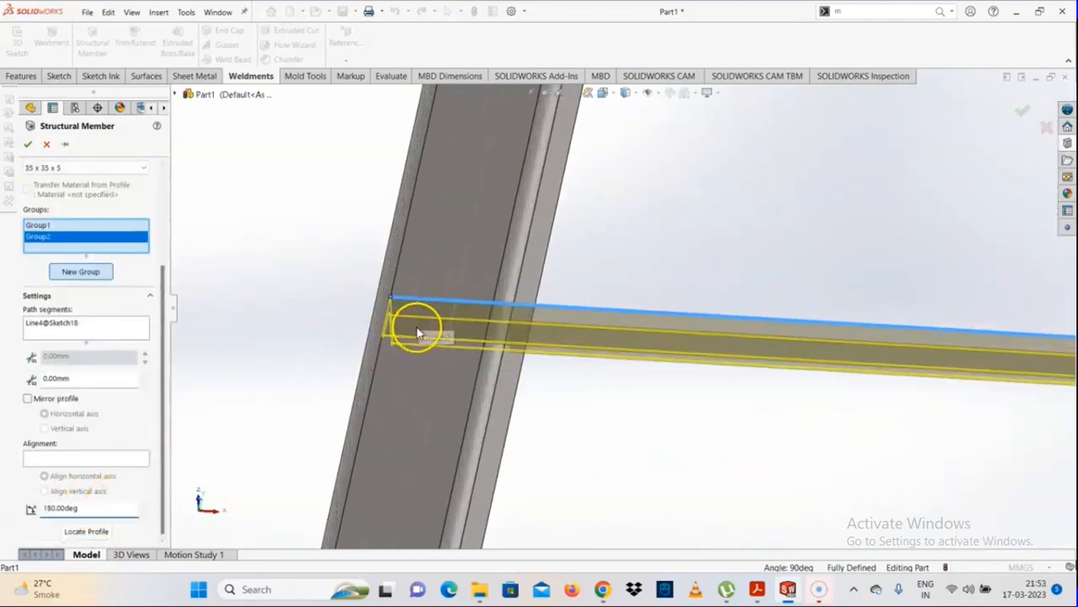
pyautogui.moveTo(416, 325); pyautogui.dragTo(320, 436, button='middle')
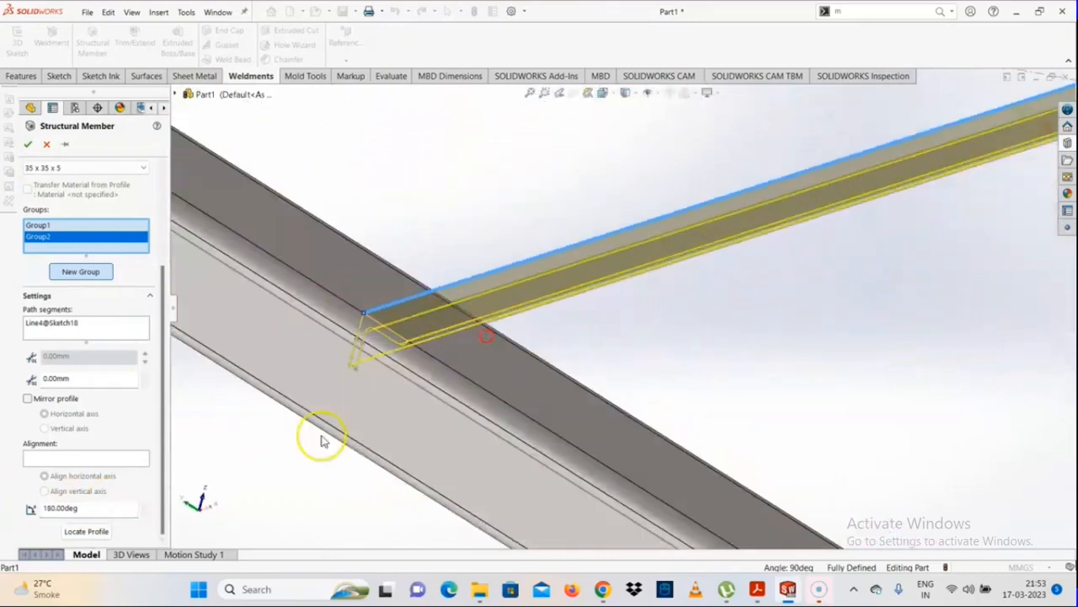
# Step: Check the profile location points at both ends of the second group and accept the angle iron member
pyautogui.click(92, 533)
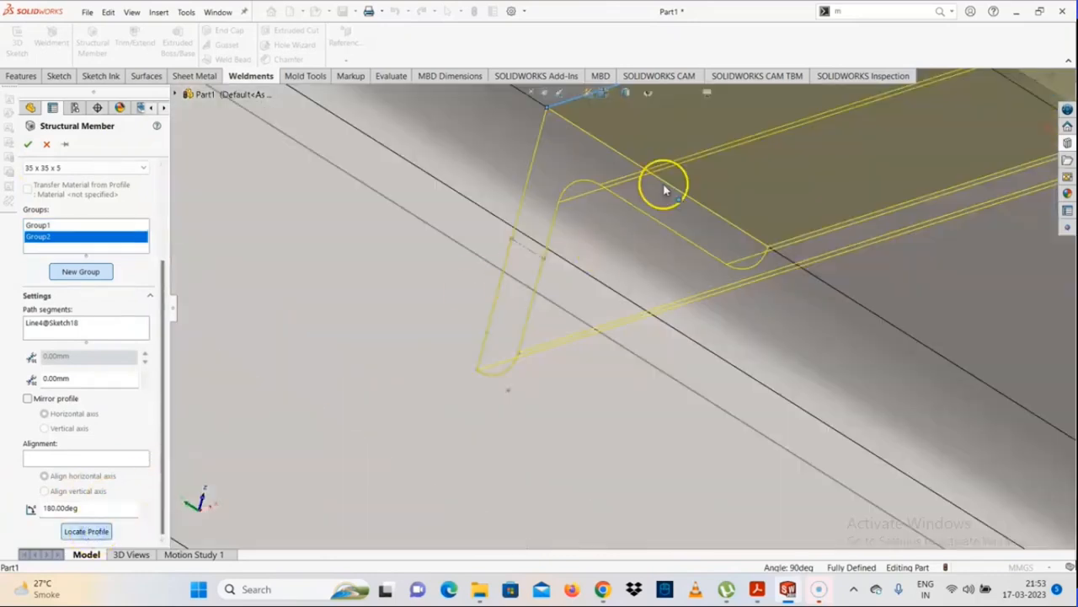
pyautogui.scroll(12, 665, 224)
pyautogui.scroll(-7, 849, 231)
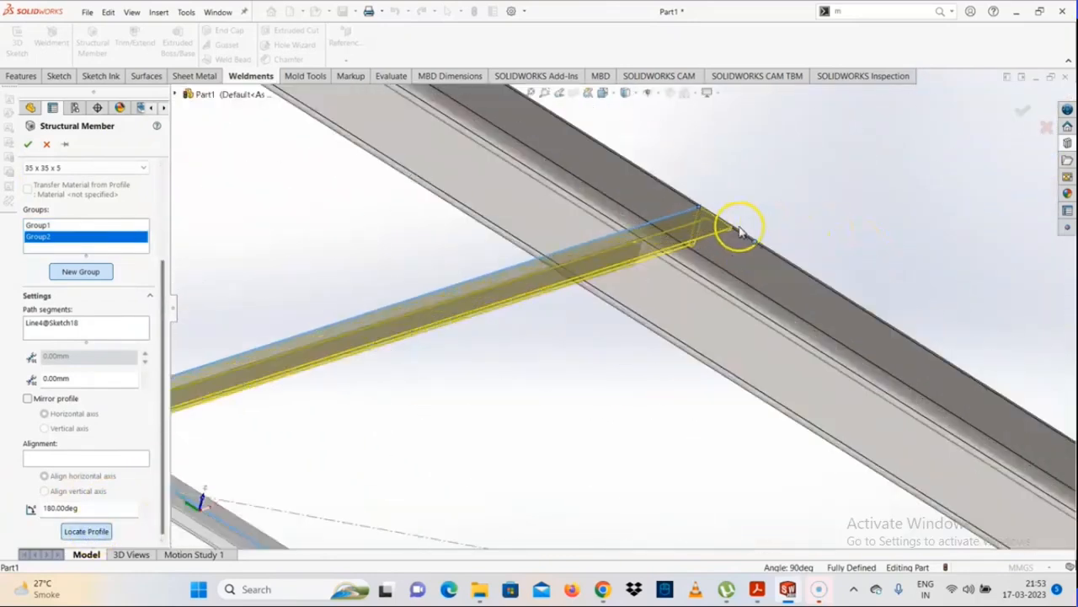
pyautogui.scroll(3, 590, 345)
pyautogui.scroll(-6, 409, 397)
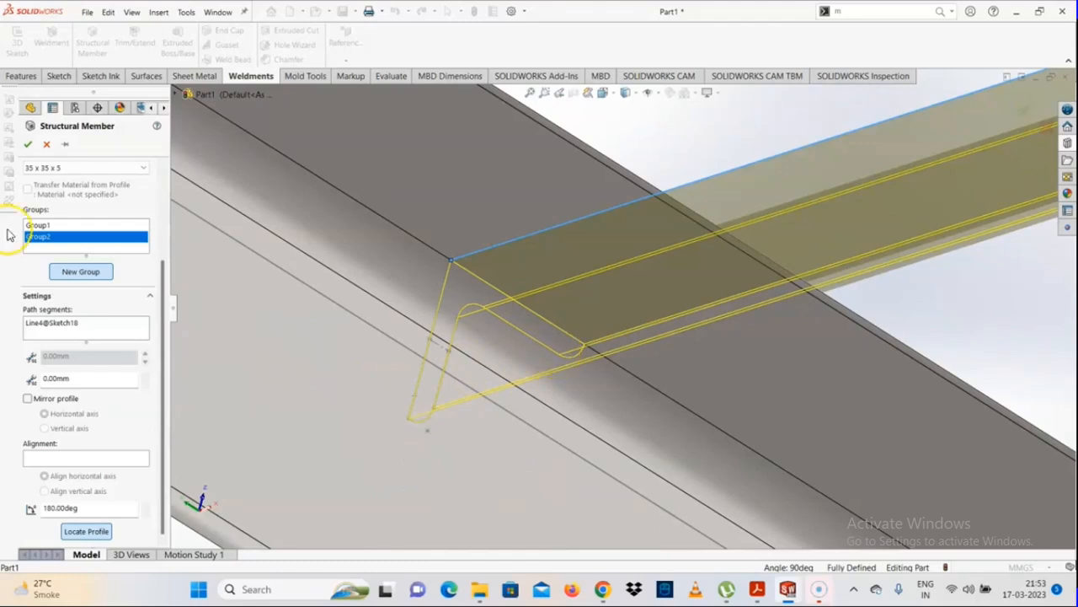
pyautogui.click(27, 144)
# Step: Examine the angle iron members where they cross at the centre and where they meet the square tube frame
pyautogui.scroll(10, 730, 315)
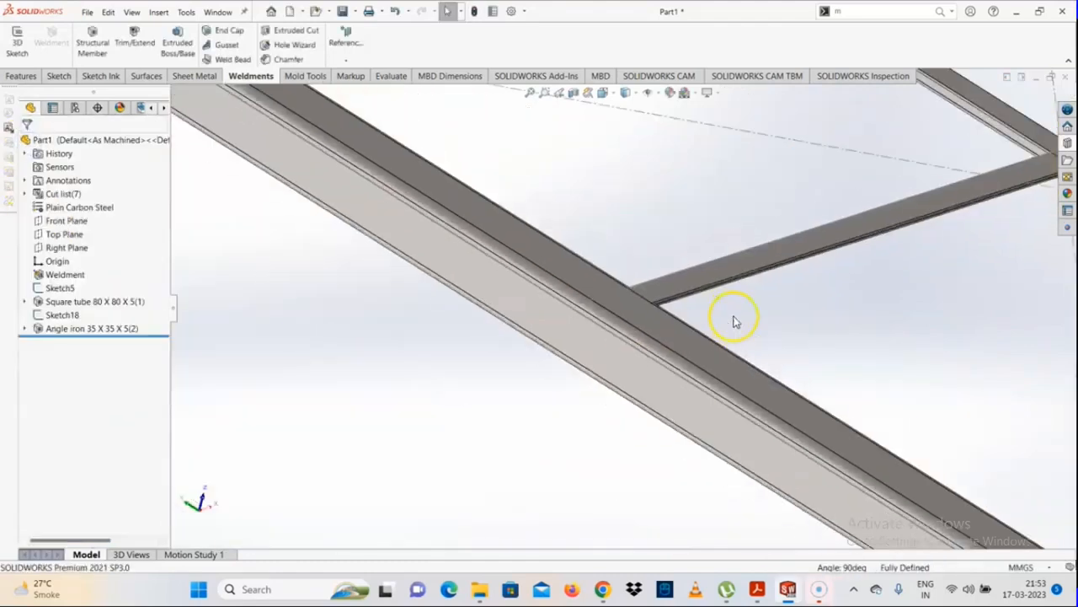
pyautogui.moveTo(706, 276); pyautogui.dragTo(652, 378, button='middle')
pyautogui.scroll(-5, 638, 308)
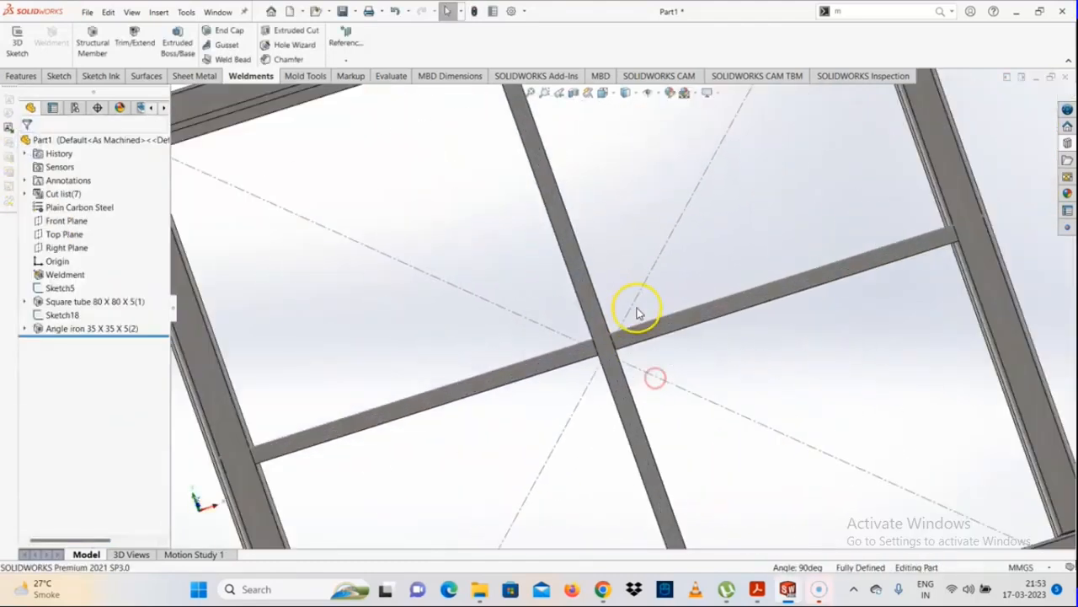
pyautogui.moveTo(638, 308); pyautogui.dragTo(641, 265, button='middle')
pyautogui.scroll(5, 494, 452)
pyautogui.scroll(-10, 493, 397)
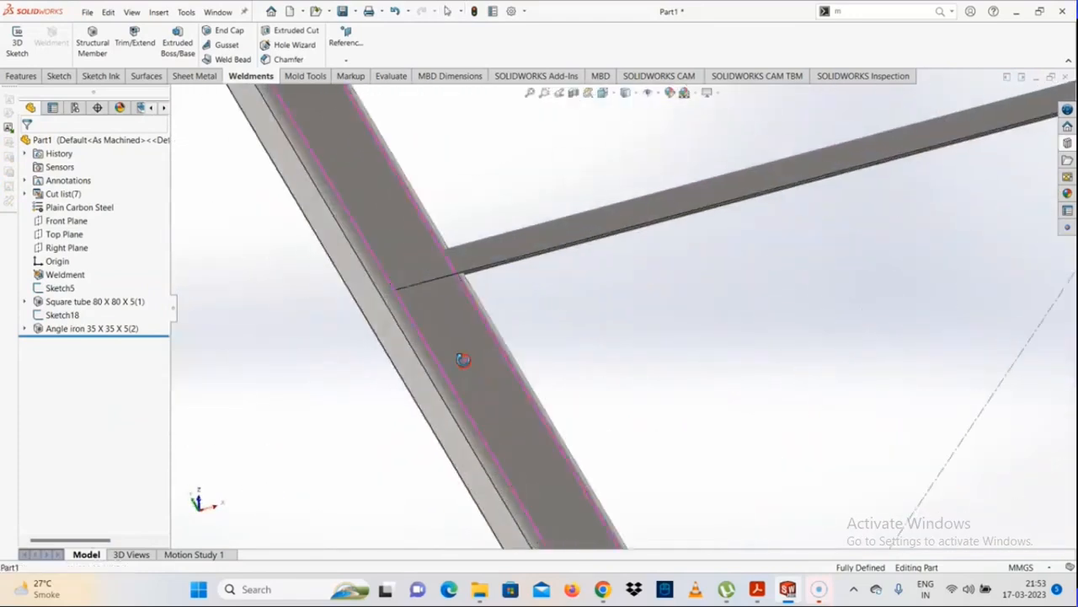
pyautogui.moveTo(465, 362); pyautogui.dragTo(573, 298, button='middle')
pyautogui.click(662, 295)
pyautogui.moveTo(662, 294); pyautogui.dragTo(590, 390, button='middle')
pyautogui.click(610, 362)
pyautogui.scroll(3, 616, 342)
pyautogui.scroll(7, 592, 388)
pyautogui.click(490, 267)
pyautogui.scroll(-7, 622, 299)
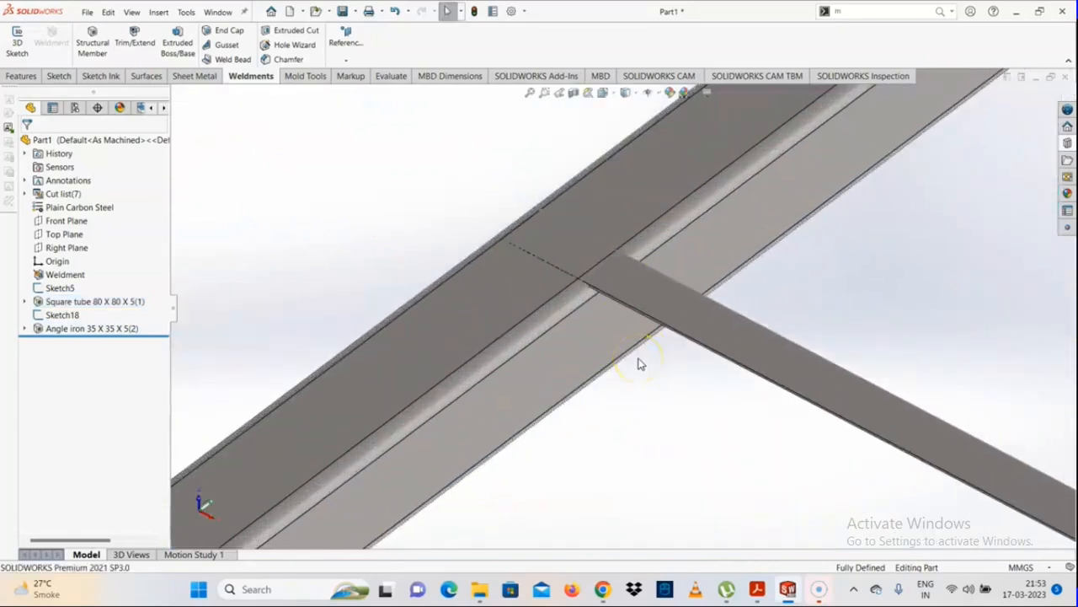
pyautogui.scroll(5, 644, 349)
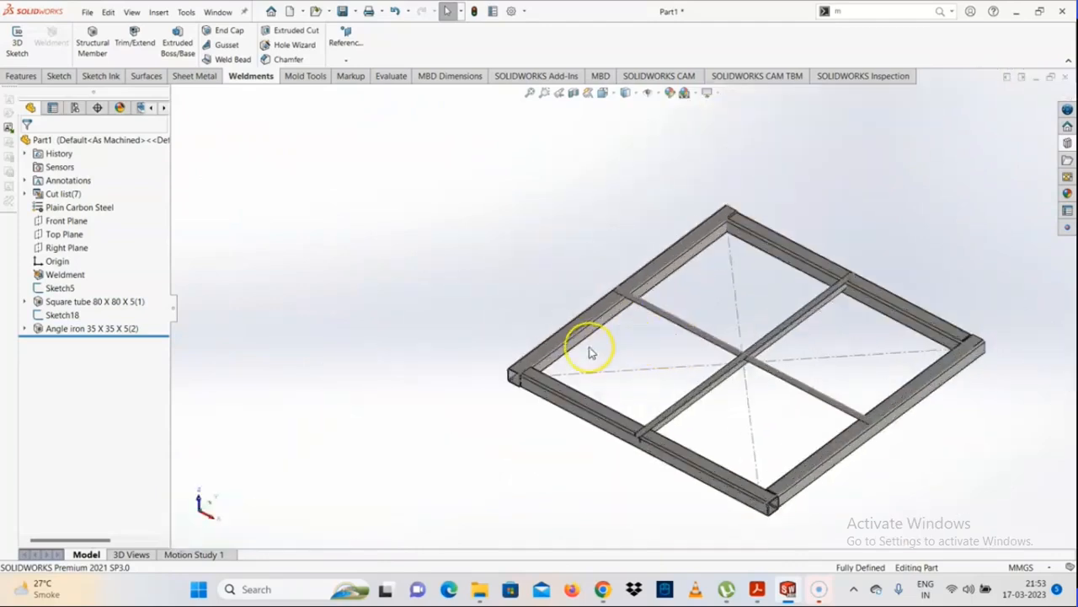
pyautogui.scroll(-4, 635, 436)
pyautogui.scroll(4, 706, 442)
pyautogui.scroll(2, 706, 443)
pyautogui.scroll(-4, 700, 232)
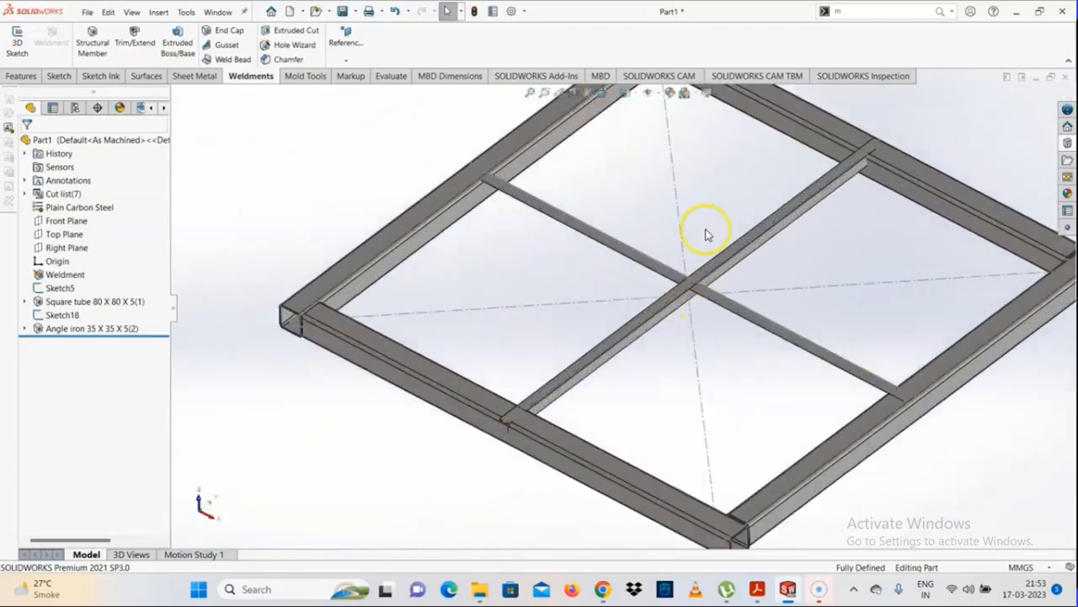
pyautogui.scroll(4, 710, 308)
pyautogui.scroll(-5, 662, 278)
pyautogui.scroll(-3, 661, 278)
pyautogui.moveTo(587, 315); pyautogui.dragTo(675, 259, button='middle')
# Step: Change the outer square tube member to the ISO c channel 100 x 10 profile, accept it and check the frame
pyautogui.click(135, 302)
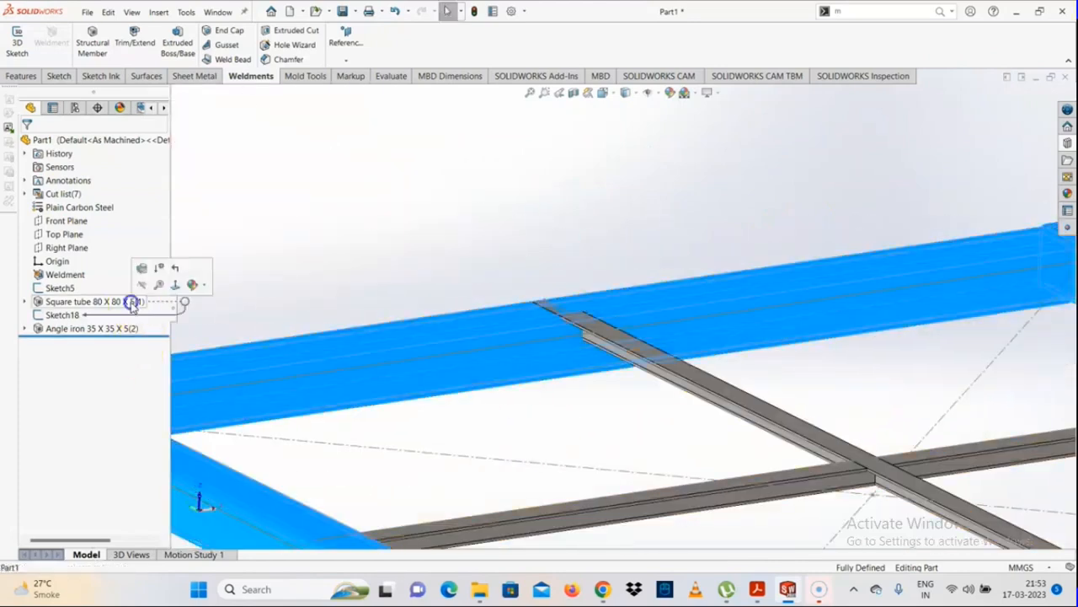
pyautogui.click(140, 270)
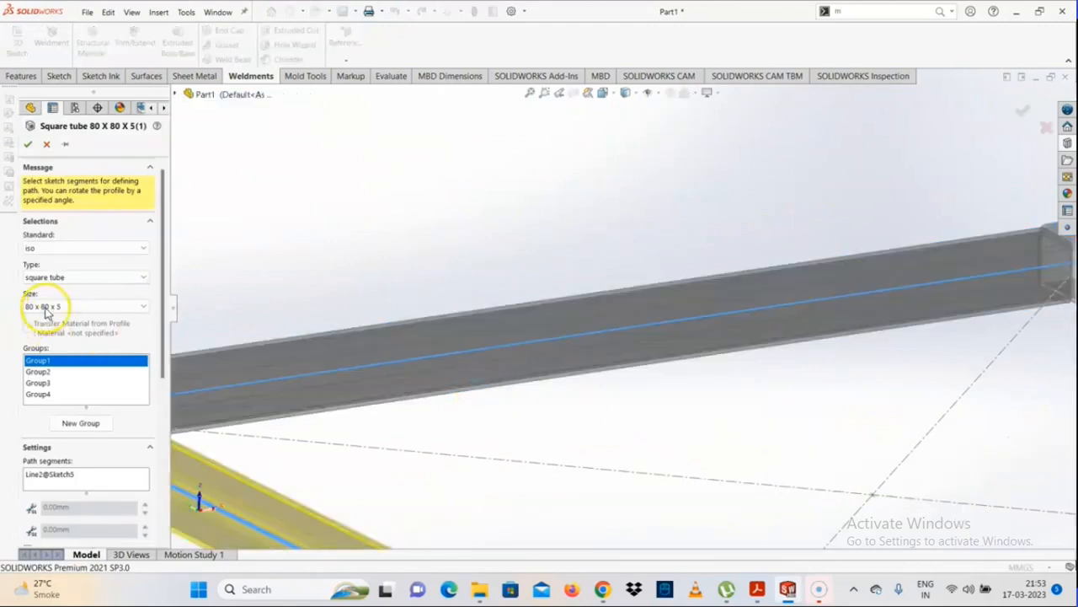
pyautogui.click(51, 283)
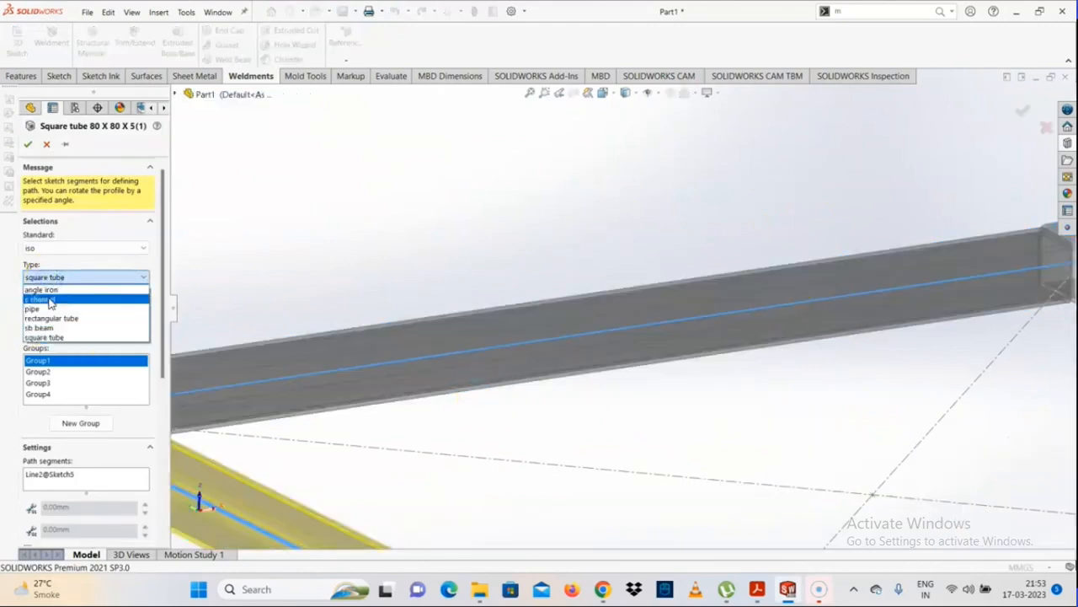
pyautogui.click(50, 302)
pyautogui.click(50, 306)
pyautogui.click(44, 325)
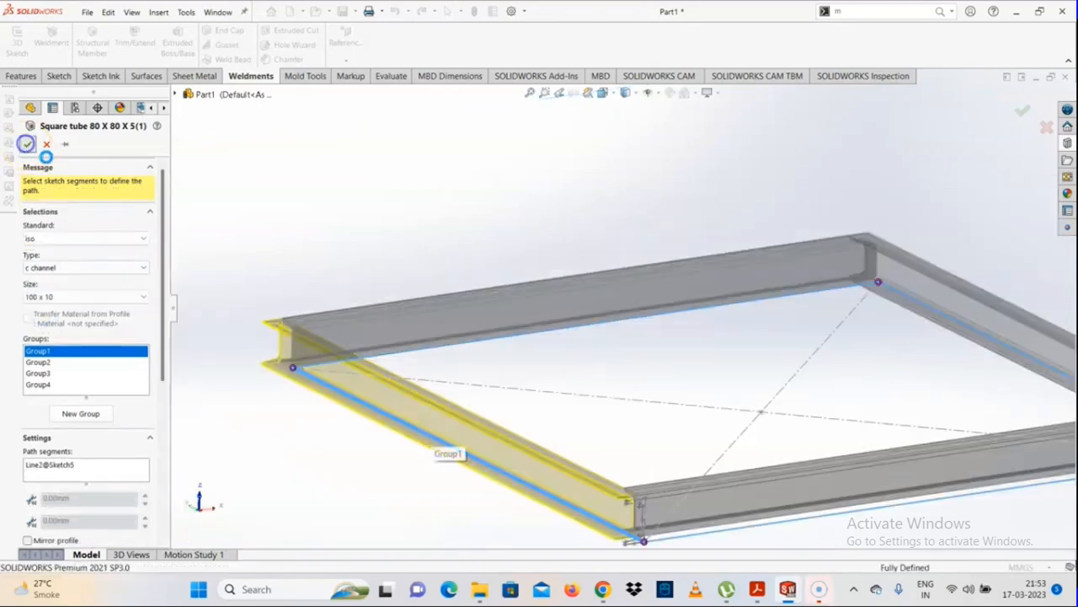
pyautogui.scroll(2, 497, 375)
pyautogui.scroll(-3, 516, 367)
pyautogui.moveTo(517, 365); pyautogui.dragTo(504, 424, button='middle')
pyautogui.scroll(6, 606, 387)
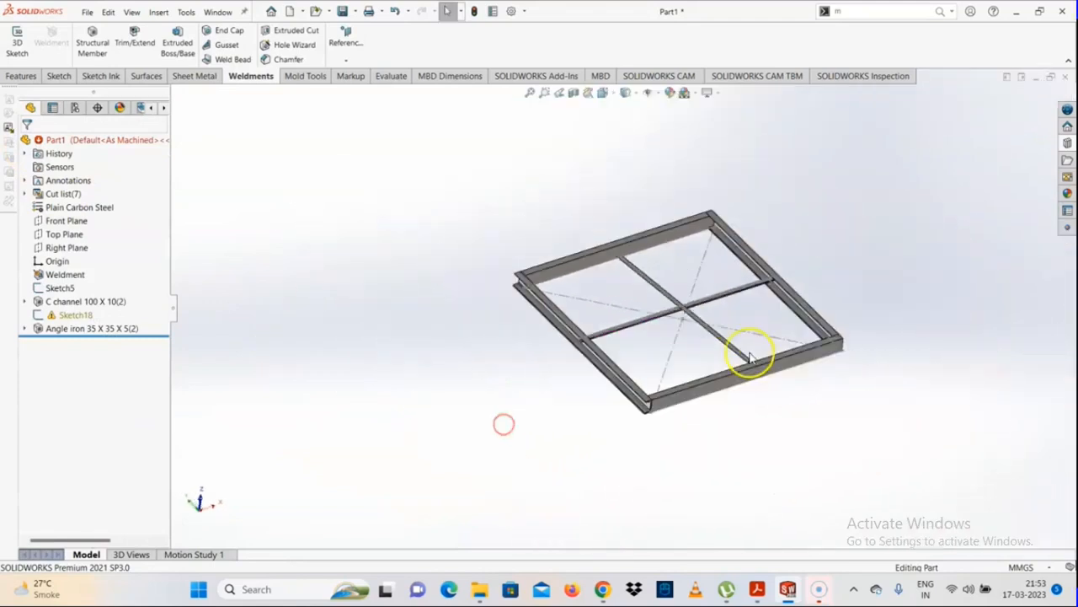
pyautogui.scroll(-4, 750, 358)
pyautogui.moveTo(720, 375); pyautogui.dragTo(745, 371, button='middle')
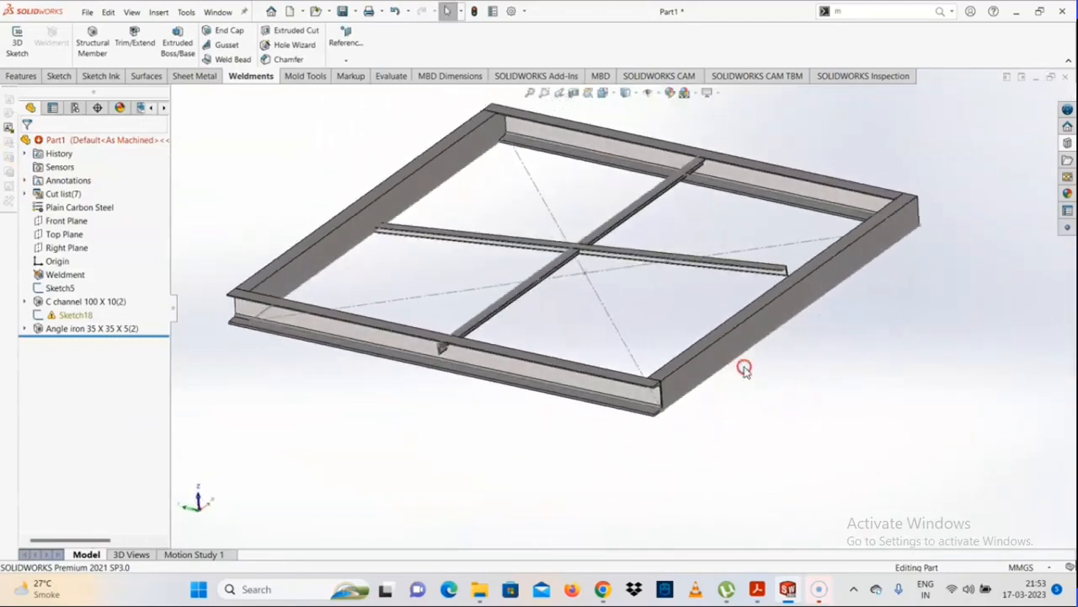
# Step: Move the inner members' sketch onto the upper flange face of the C channel frame by changing its sketch plane
pyautogui.click(63, 314)
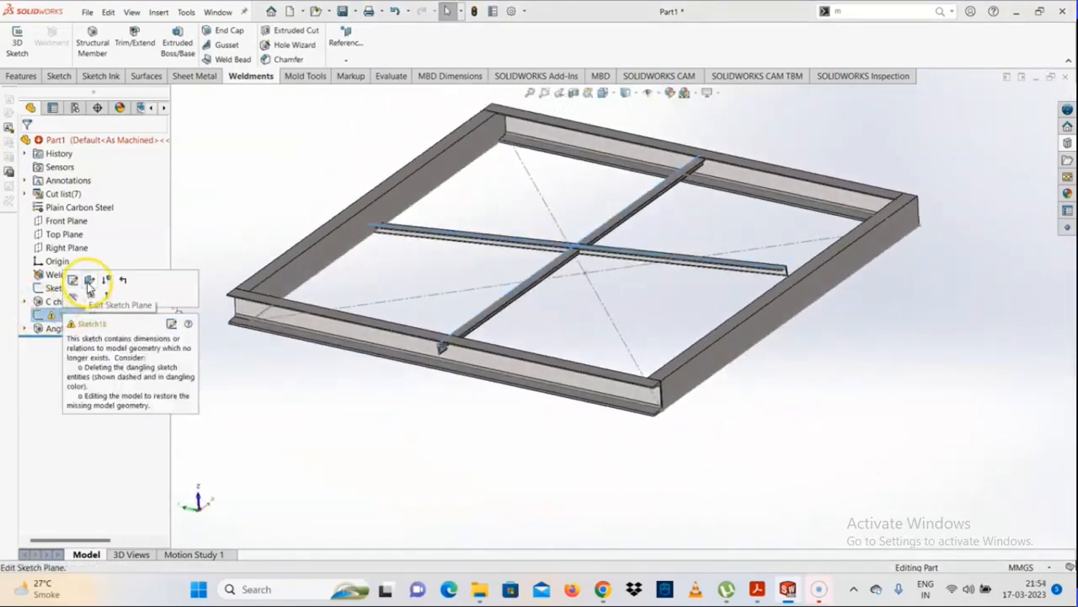
pyautogui.rightClick(76, 313)
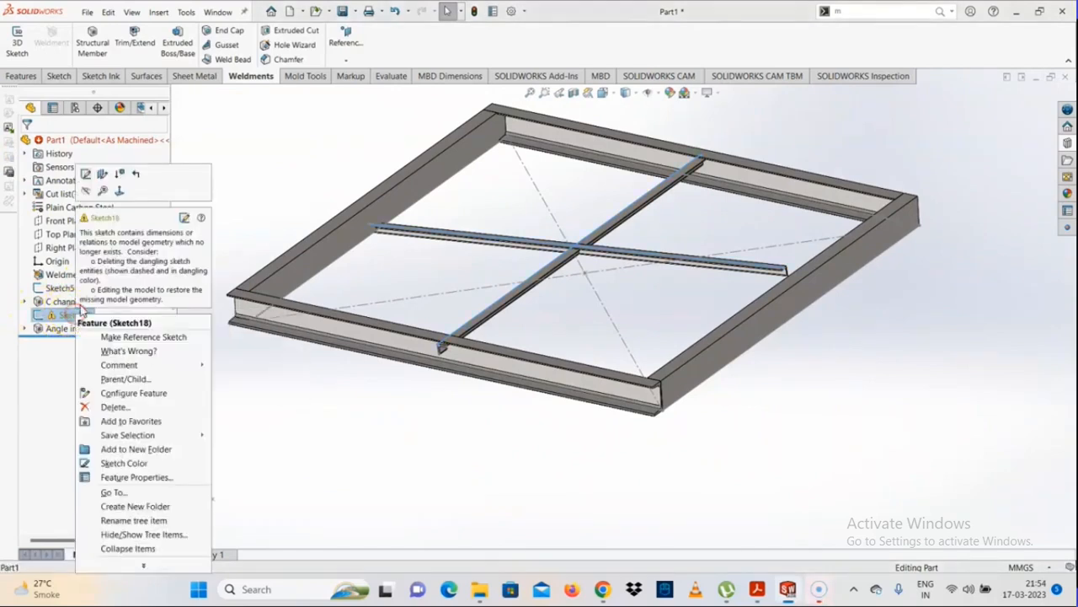
pyautogui.click(101, 176)
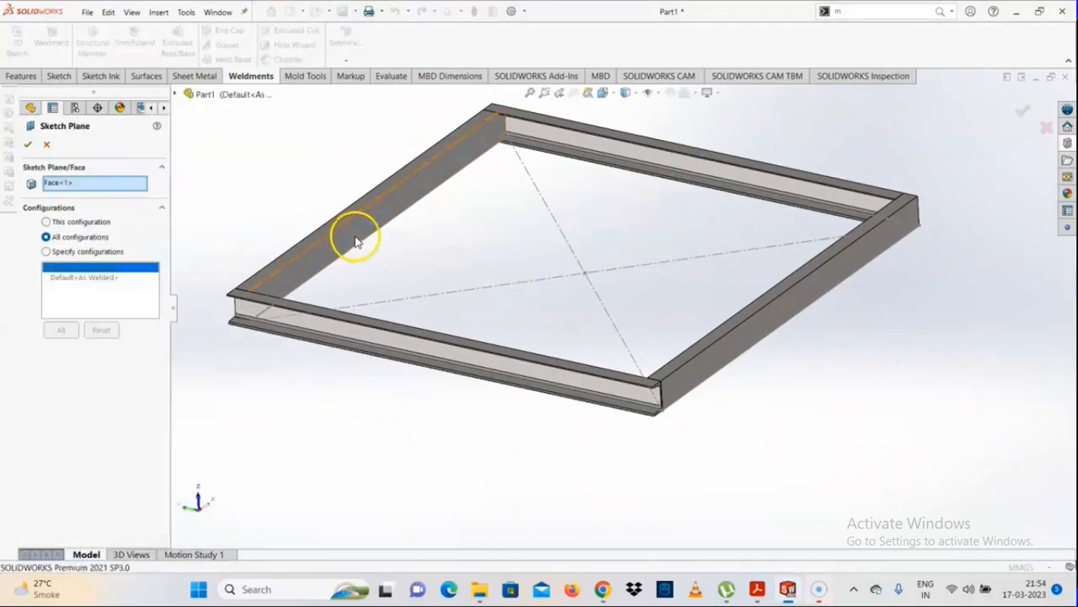
pyautogui.scroll(-5, 360, 240)
pyautogui.scroll(5, 552, 330)
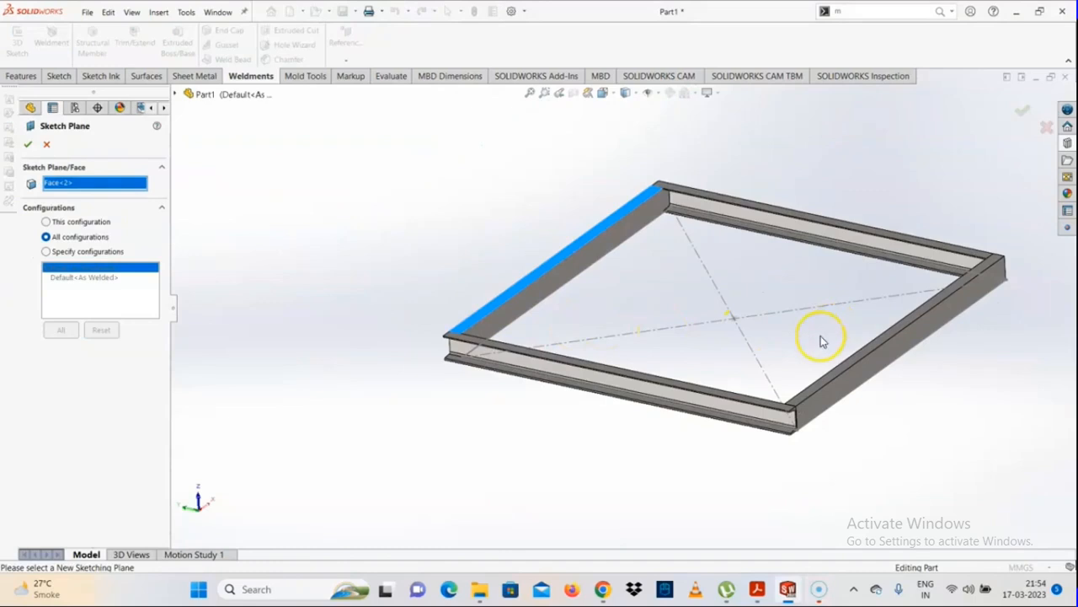
pyautogui.moveTo(821, 340); pyautogui.dragTo(709, 353, button='middle')
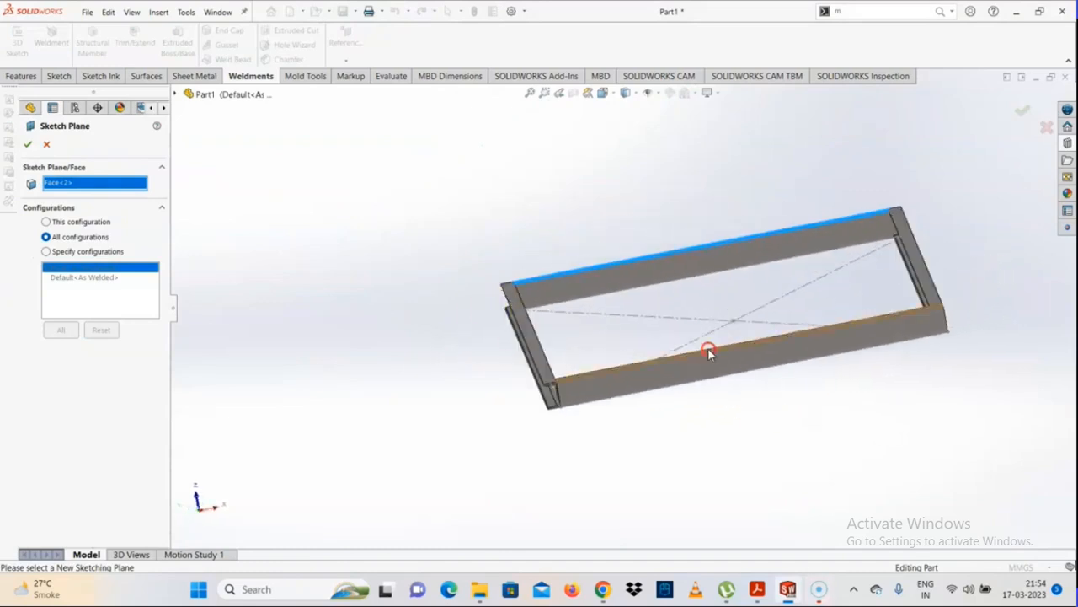
pyautogui.click(25, 145)
pyautogui.click(476, 434)
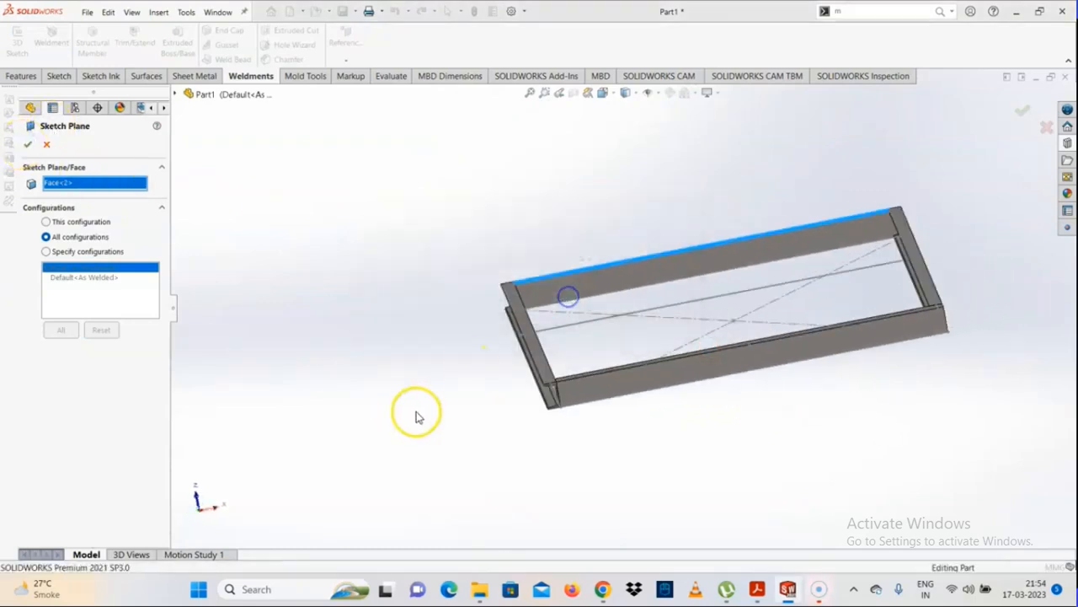
# Step: Edit the inner members' sketch and pull the vertical line's free end from outside the frame to near its centre
pyautogui.click(73, 314)
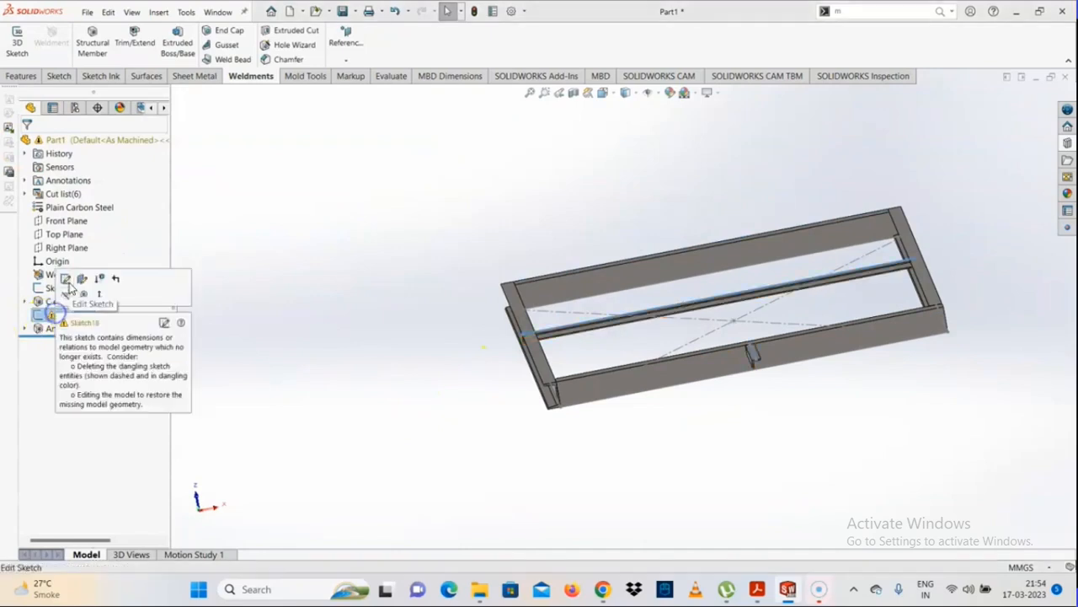
pyautogui.moveTo(700, 329); pyautogui.dragTo(708, 332, button='middle')
pyautogui.scroll(3, 706, 328)
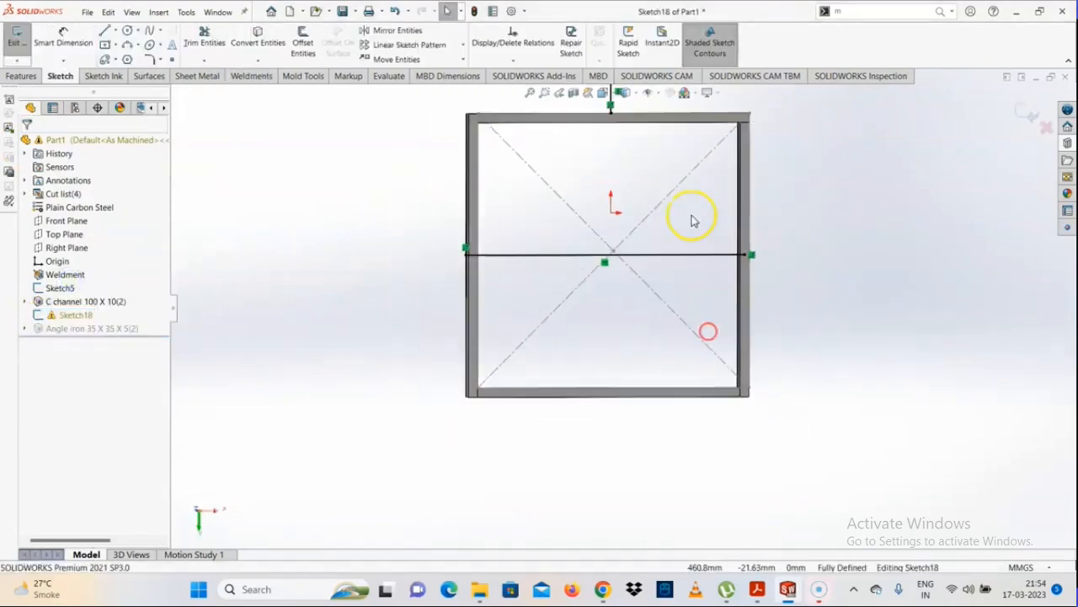
pyautogui.scroll(-3, 611, 244)
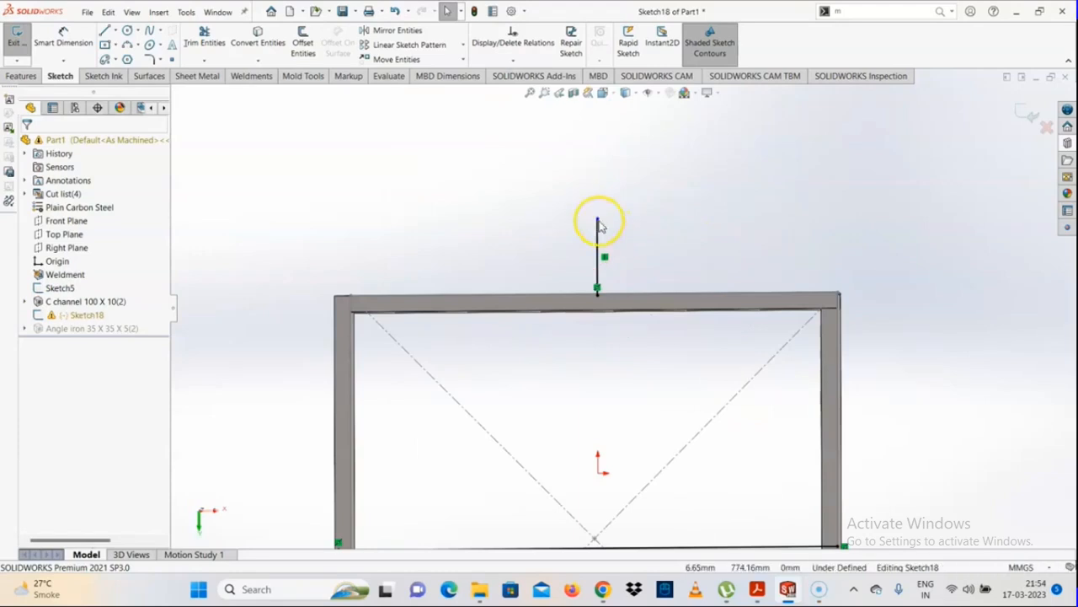
pyautogui.moveTo(597, 221); pyautogui.dragTo(594, 529)
pyautogui.scroll(4, 632, 472)
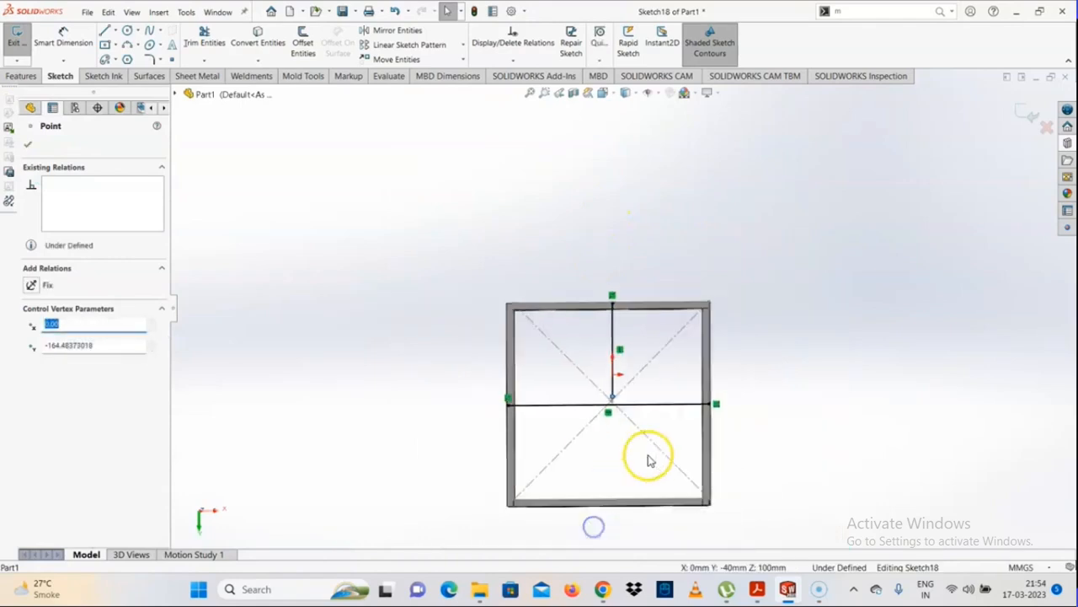
# Step: Make the vertical line's free end coincident with the opposite outer edge of the channel frame and exit the sketch
pyautogui.scroll(-2, 613, 372)
pyautogui.click(613, 336)
pyautogui.scroll(-4, 598, 460)
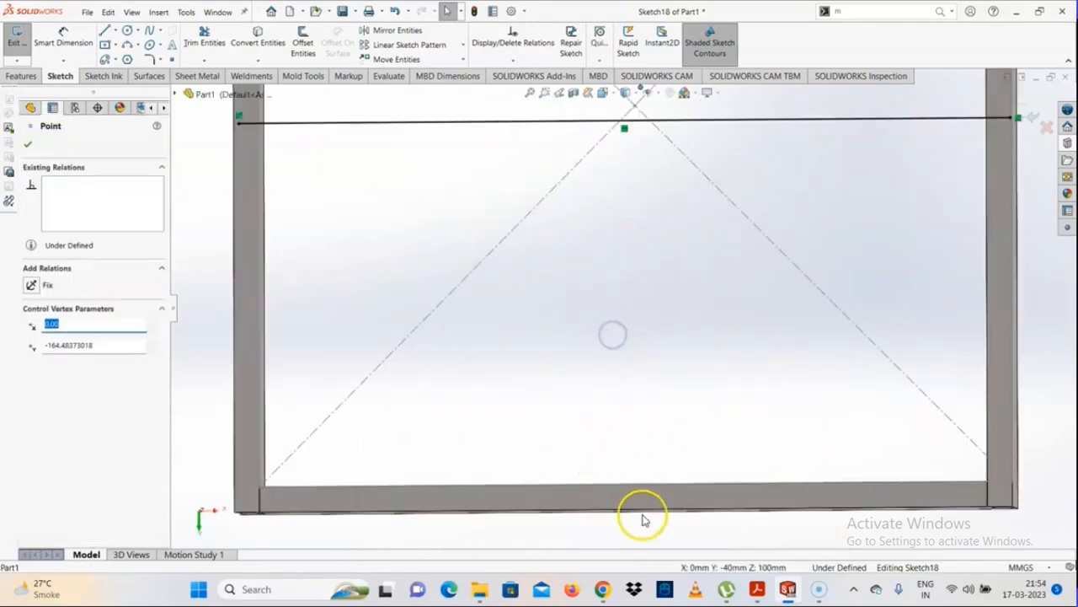
pyautogui.keyDown('ctrl'); pyautogui.click(645, 510); pyautogui.keyUp('ctrl')
pyautogui.click(34, 362)
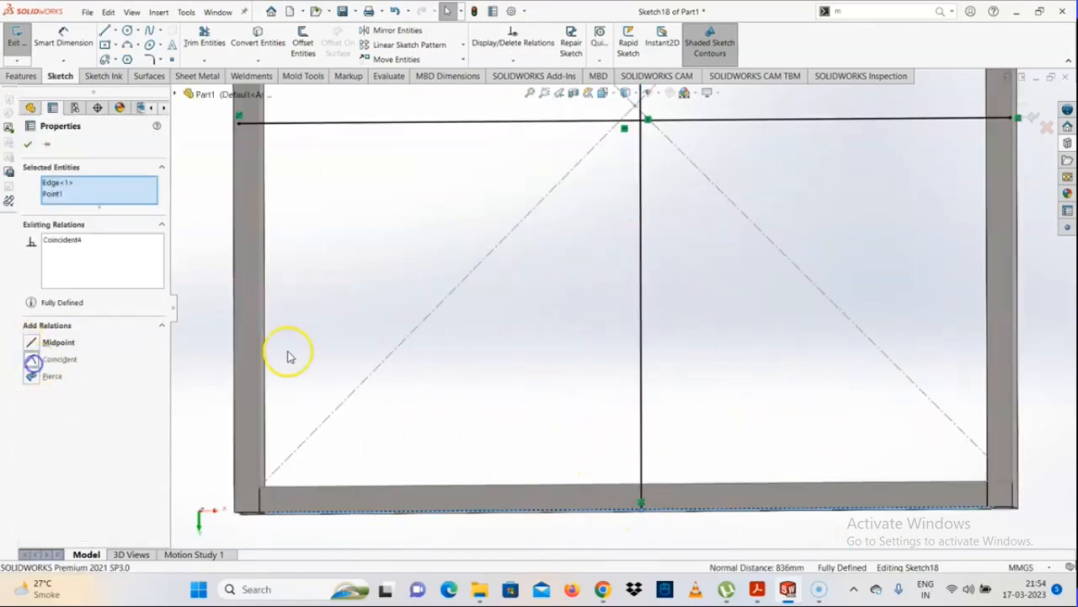
pyautogui.click(717, 315)
pyautogui.scroll(5, 674, 287)
pyautogui.moveTo(631, 255); pyautogui.dragTo(653, 168, button='middle')
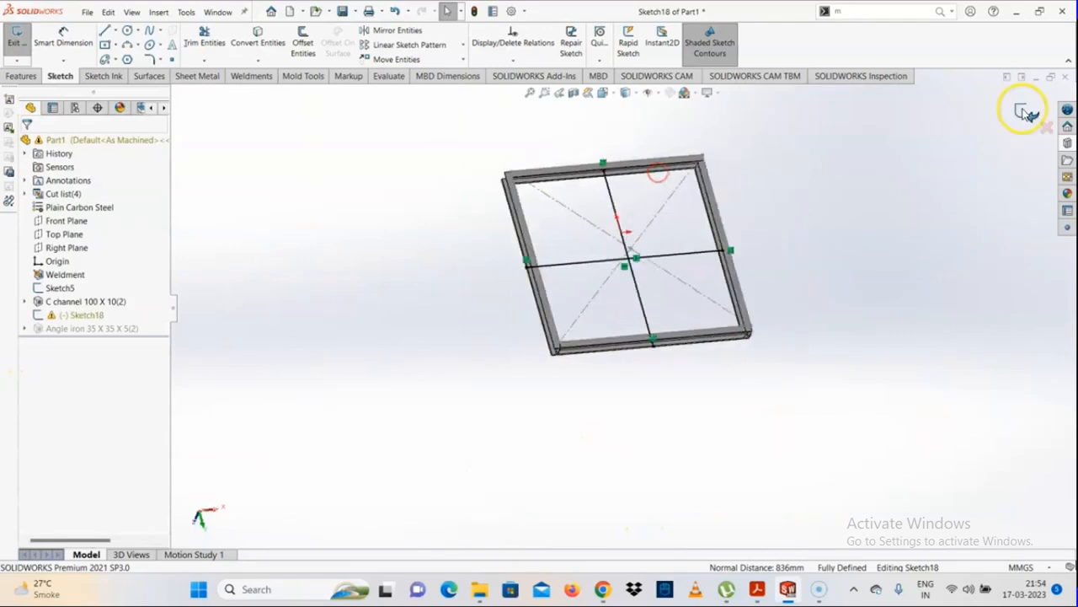
pyautogui.click(1029, 114)
# Step: Examine how the angle iron members meet the C channel frame at their ends and at the frame corner
pyautogui.moveTo(618, 308)
pyautogui.mouseDown(button='middle')
pyautogui.moveTo(585, 80)
pyautogui.moveTo(530, 53)
pyautogui.moveTo(640, 161)
pyautogui.moveTo(639, 128)
pyautogui.moveTo(518, 379)
pyautogui.moveTo(628, 378)
pyautogui.mouseUp(button='middle')
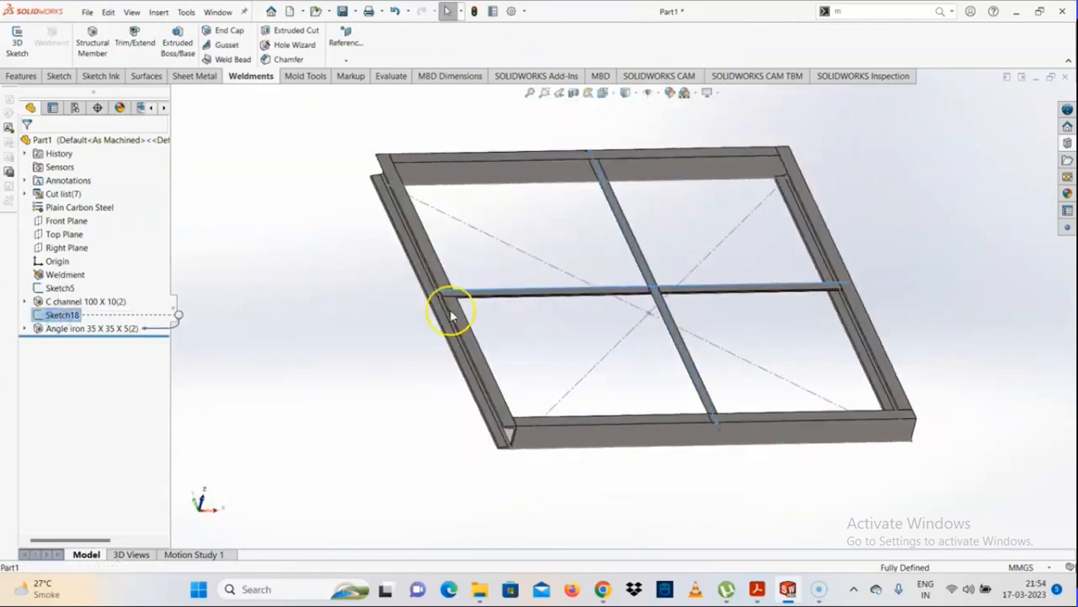
pyautogui.moveTo(451, 315); pyautogui.dragTo(648, 295, button='middle')
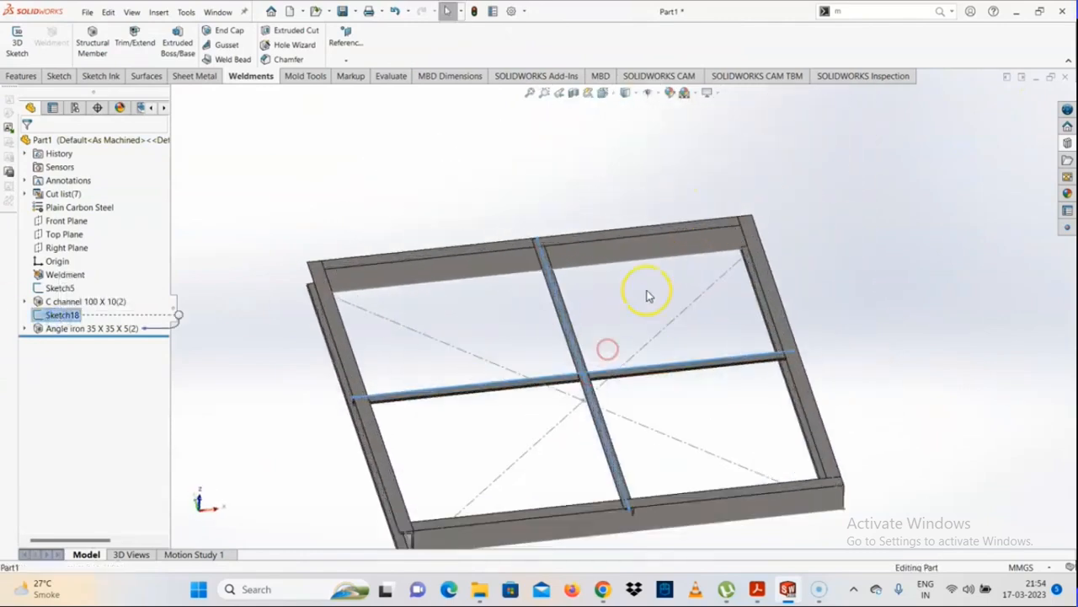
pyautogui.scroll(3, 655, 306)
pyautogui.scroll(-4, 595, 326)
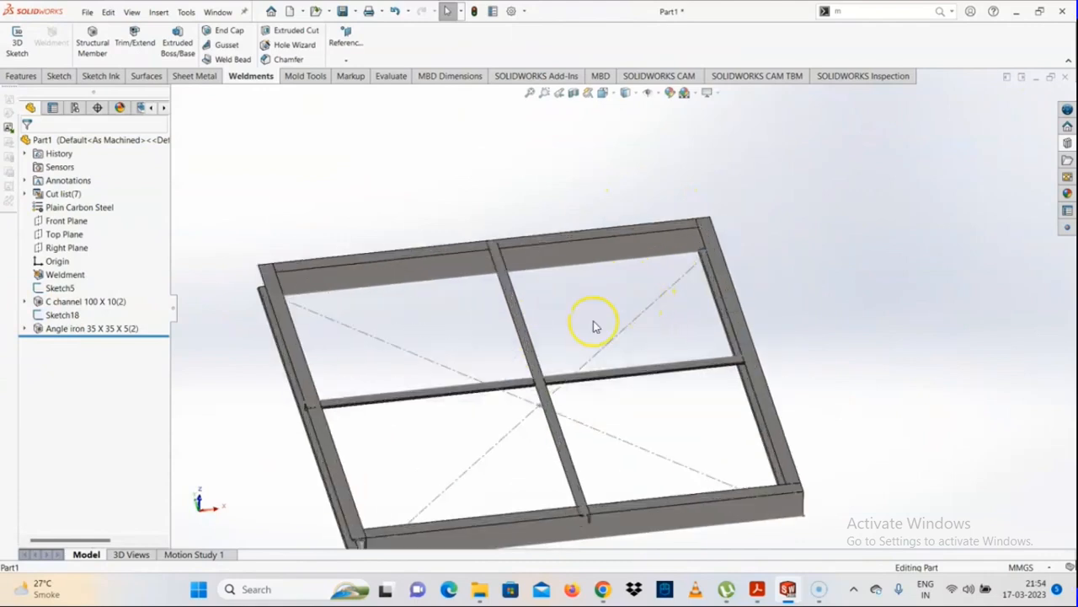
pyautogui.moveTo(594, 325); pyautogui.dragTo(636, 375, button='middle')
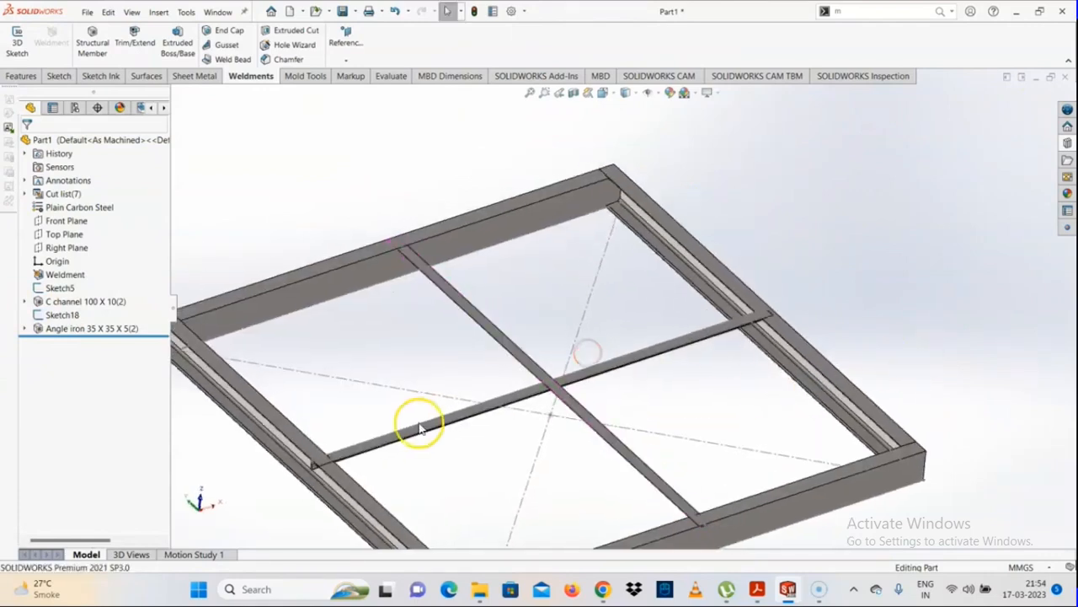
pyautogui.scroll(3, 419, 428)
pyautogui.scroll(-2, 455, 400)
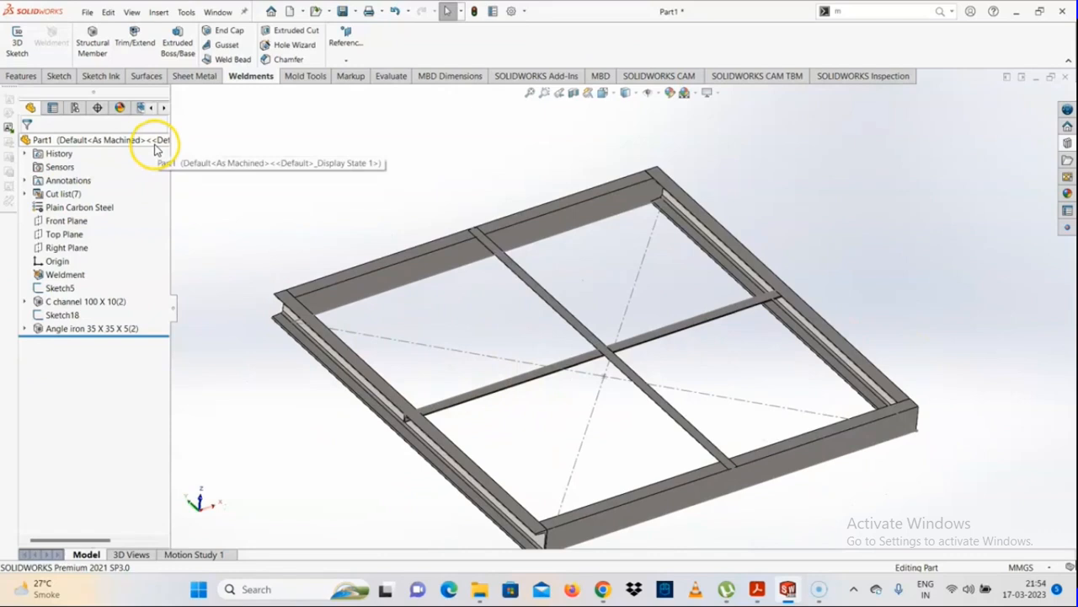
pyautogui.scroll(-2, 566, 400)
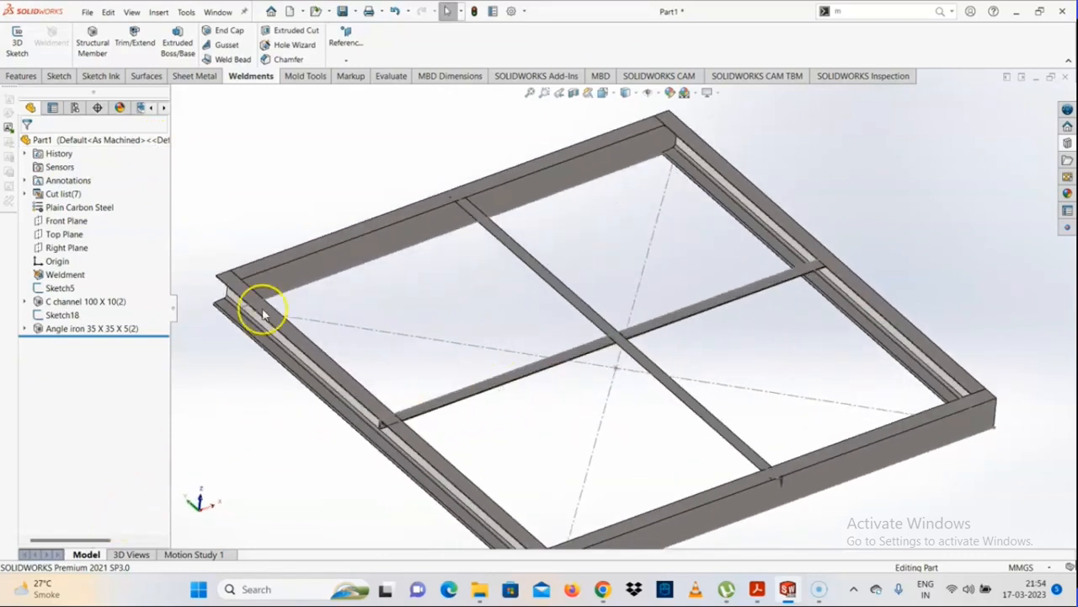
pyautogui.scroll(2, 561, 362)
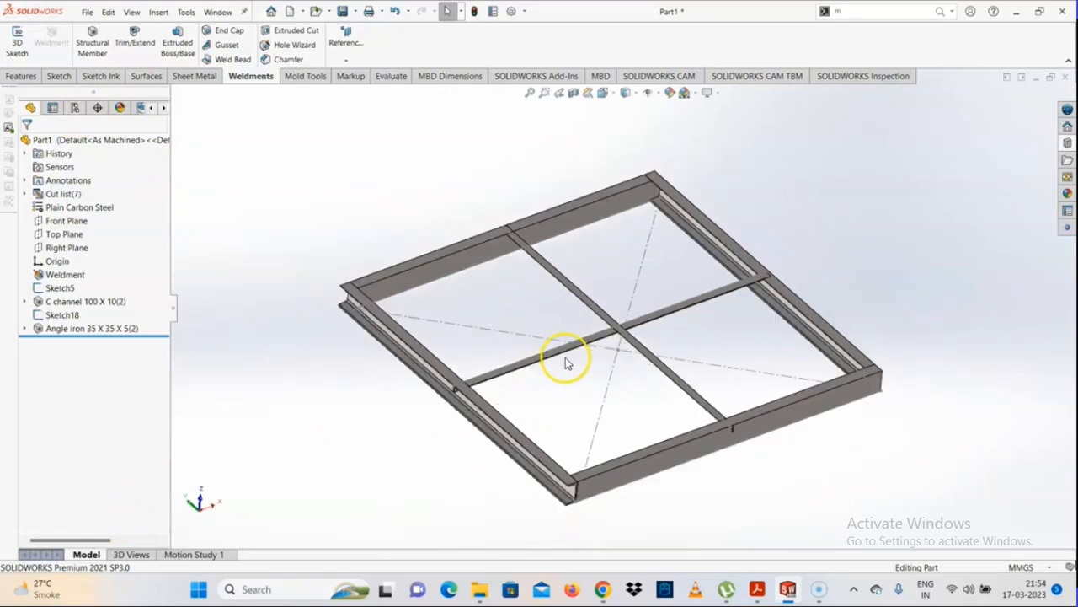
pyautogui.scroll(-8, 488, 251)
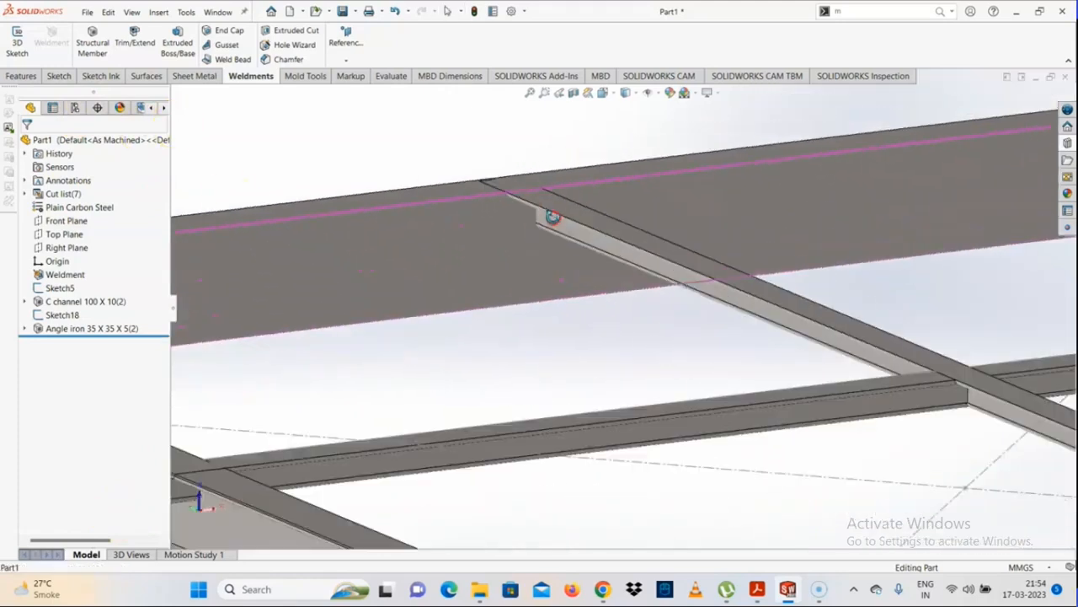
pyautogui.moveTo(562, 244); pyautogui.dragTo(561, 250, button='middle')
pyautogui.scroll(5, 578, 327)
pyautogui.scroll(-2, 369, 342)
pyautogui.moveTo(551, 316); pyautogui.dragTo(489, 318, button='middle')
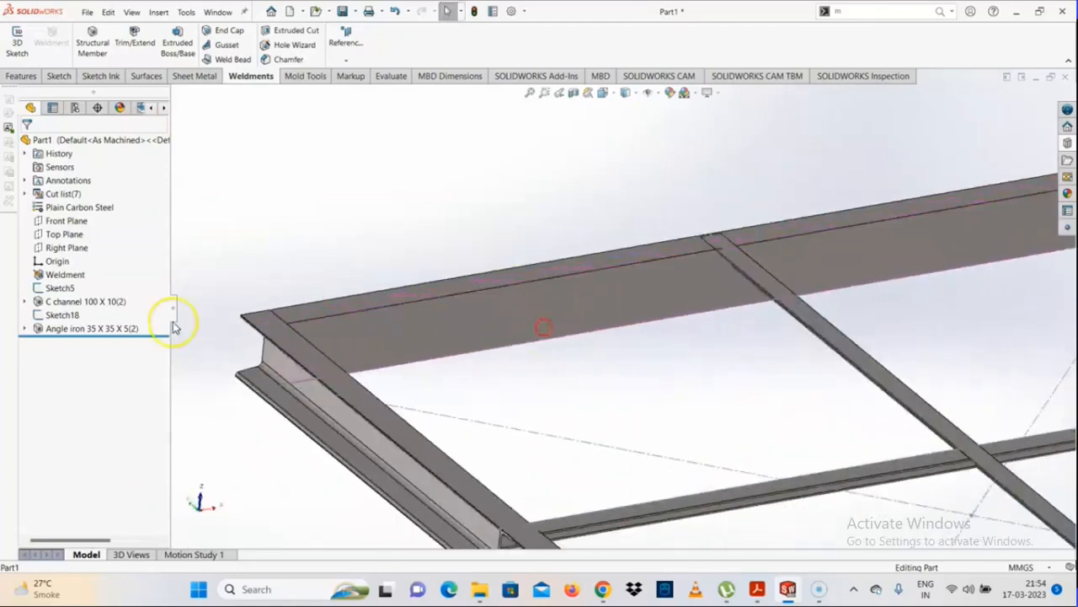
# Step: Edit the C channel member and set the rotation angle of the first group's profile to 180°
pyautogui.click(76, 301)
pyautogui.click(75, 267)
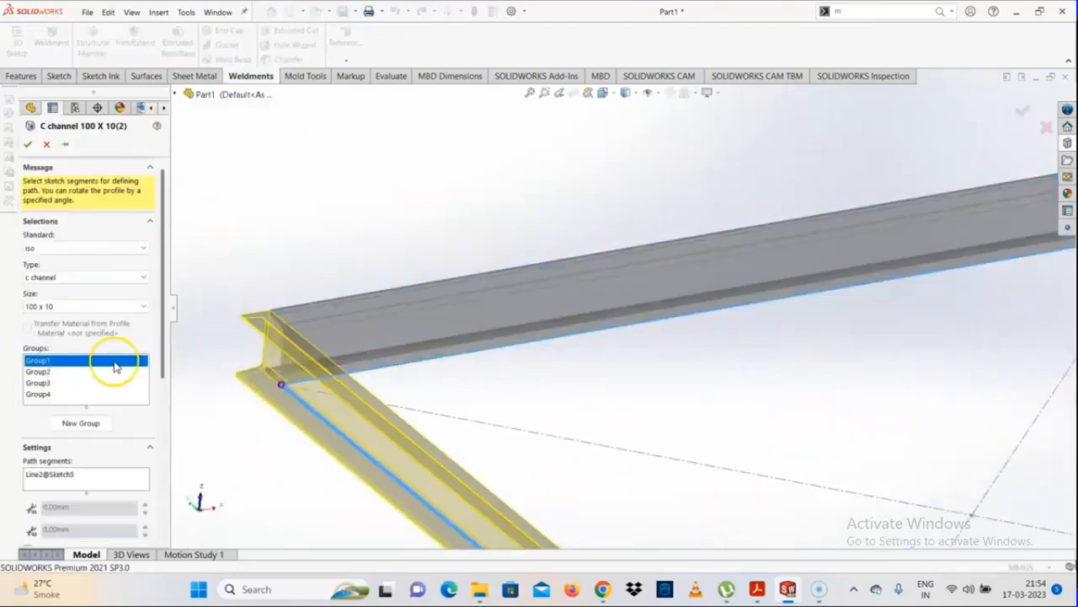
pyautogui.moveTo(163, 354); pyautogui.dragTo(147, 509)
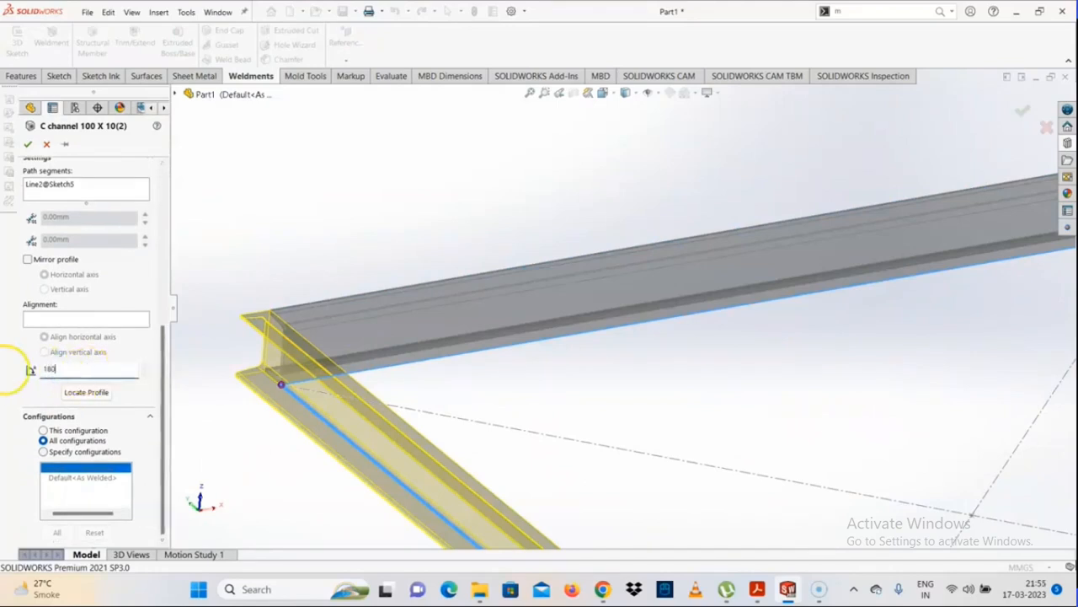
pyautogui.press('Return')
# Step: Set the rotation angle of the C channel's second group to 180° and check the whole frame
pyautogui.moveTo(165, 402); pyautogui.dragTo(154, 313)
pyautogui.click(36, 232)
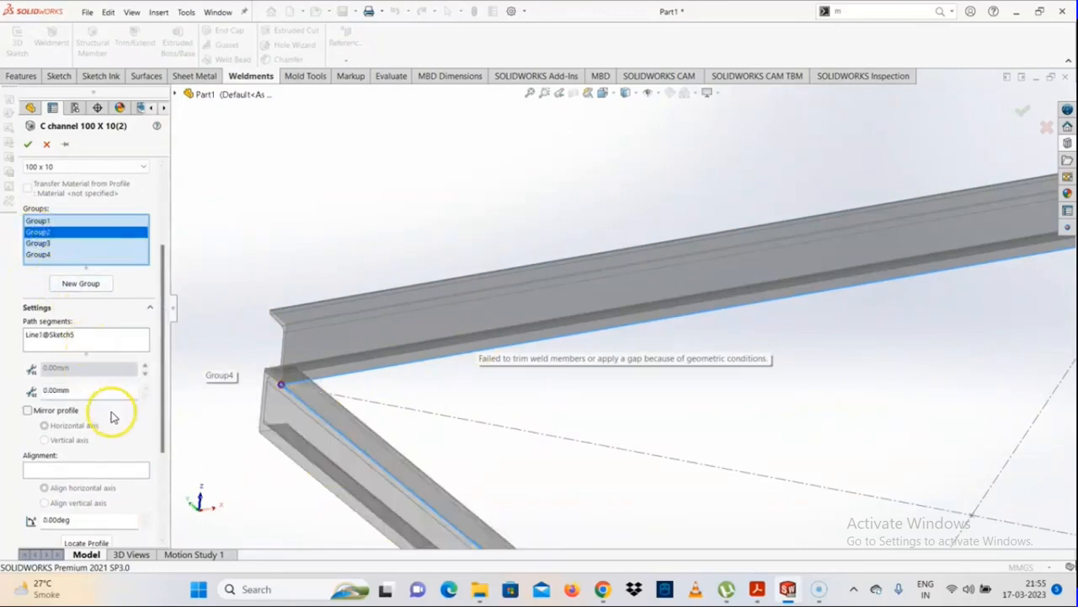
pyautogui.moveTo(163, 414); pyautogui.dragTo(150, 493)
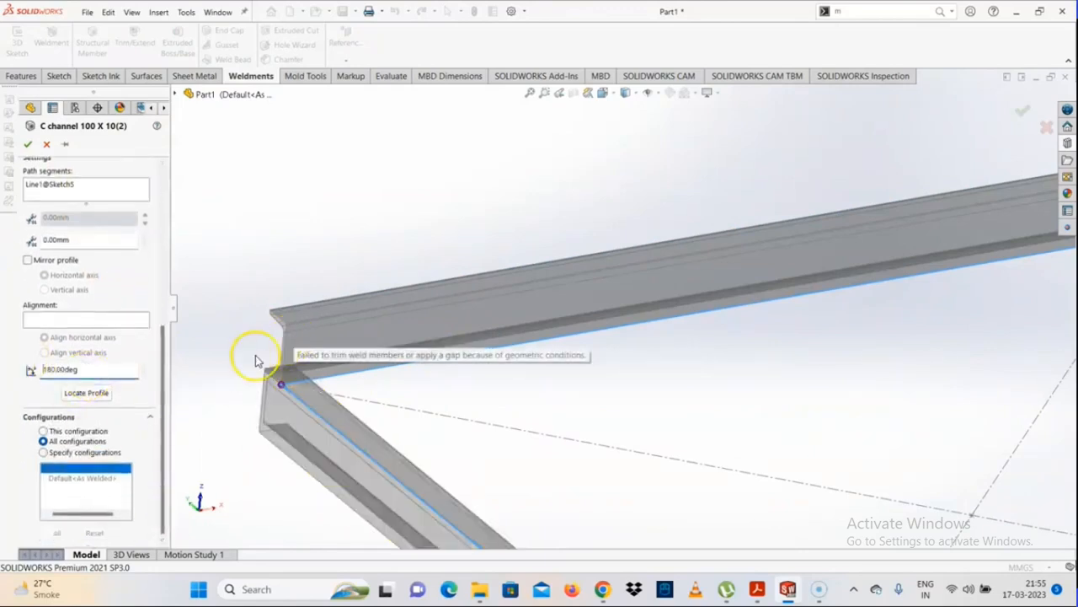
pyautogui.click(214, 342)
pyautogui.scroll(7, 824, 422)
pyautogui.scroll(-4, 740, 396)
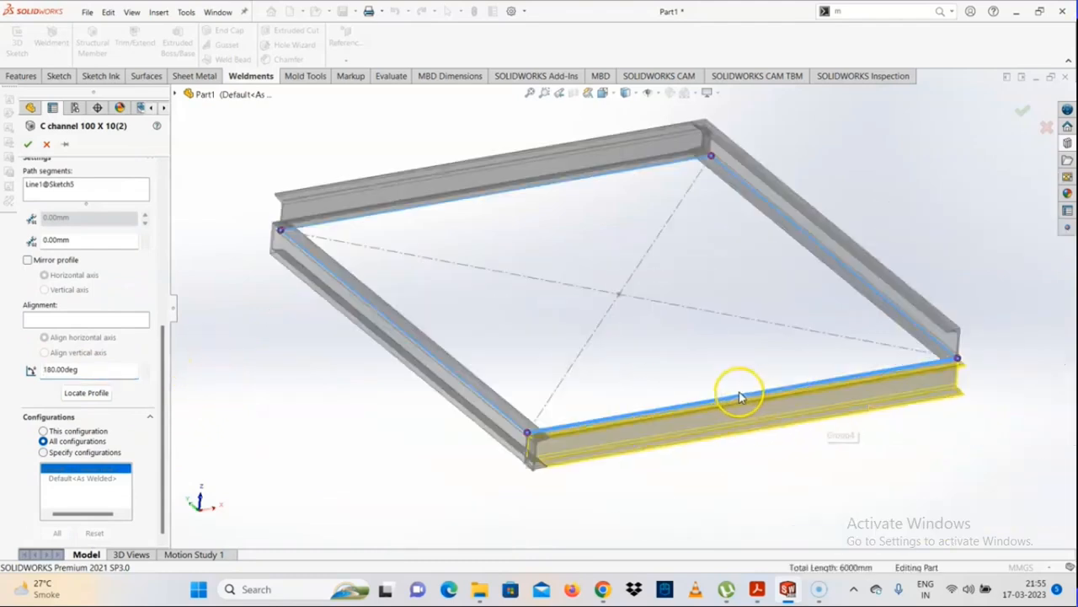
# Step: Try another rotation angle for the C channel's third group and set it back to 0°
pyautogui.moveTo(165, 377); pyautogui.dragTo(159, 310)
pyautogui.click(55, 206)
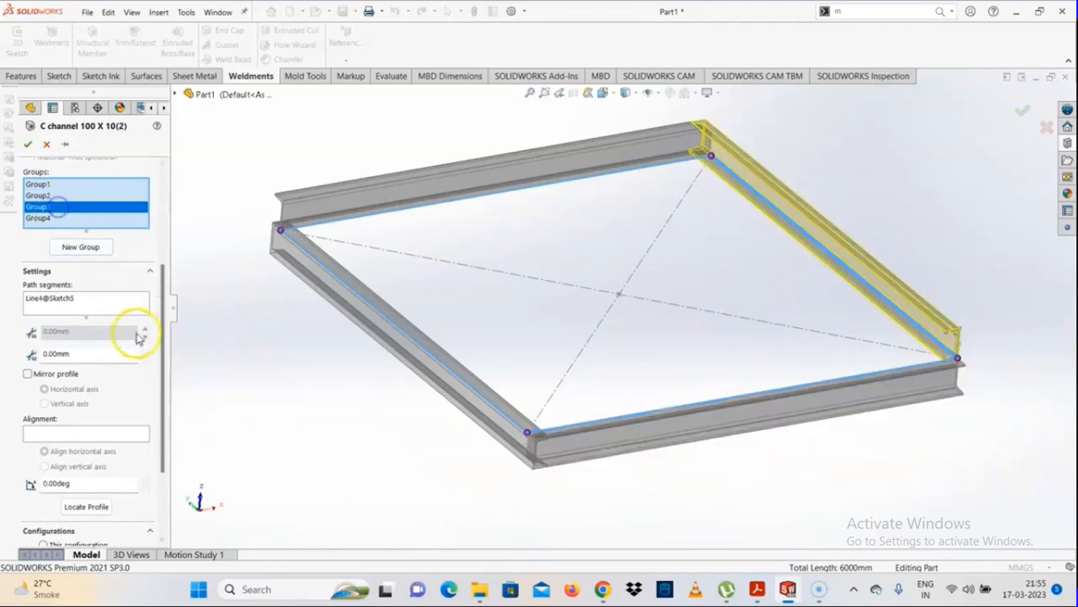
pyautogui.moveTo(161, 367); pyautogui.dragTo(141, 427)
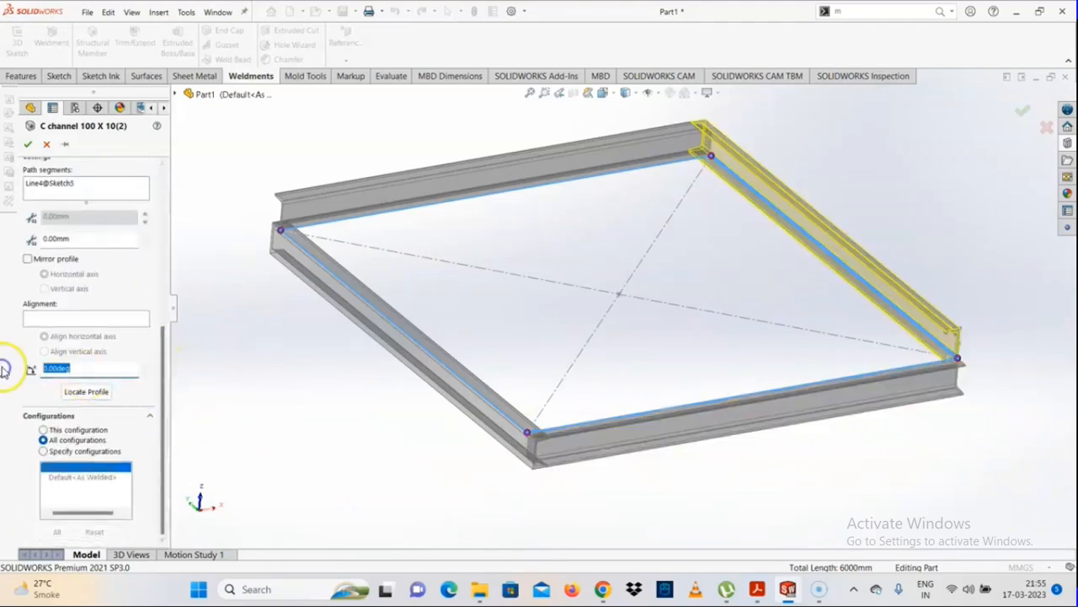
pyautogui.press('Return')
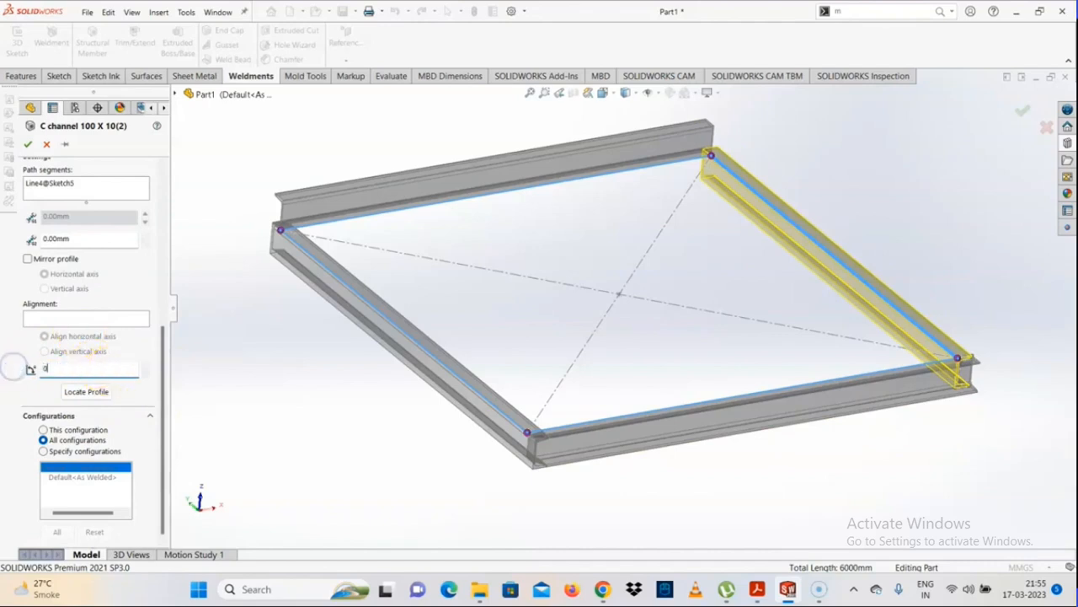
pyautogui.press('Return')
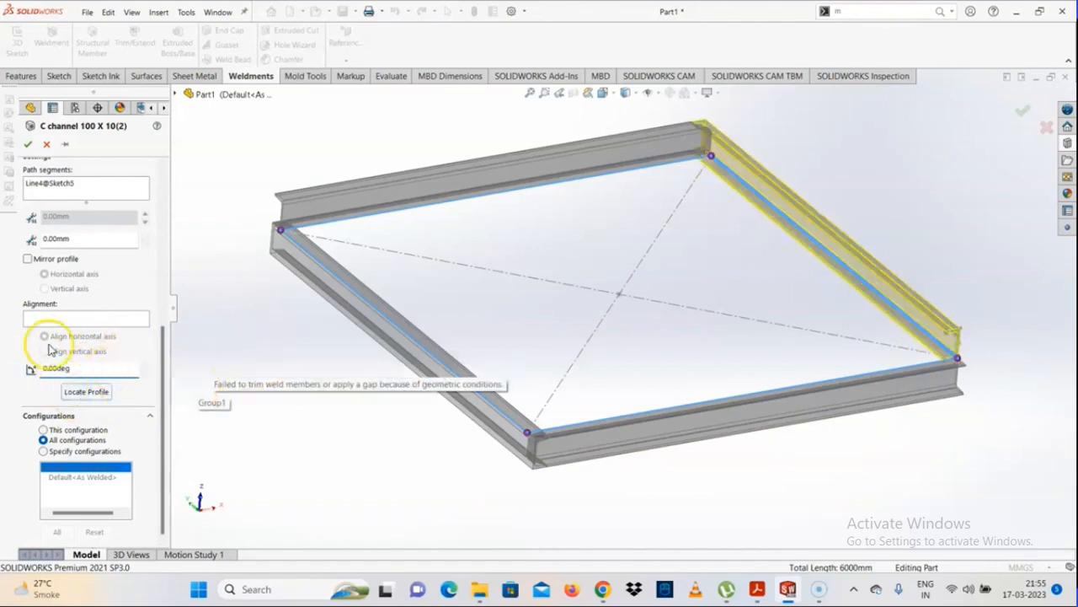
# Step: Set the rotation angle of the C channel's second group back to 0°
pyautogui.moveTo(161, 387); pyautogui.dragTo(151, 332)
pyautogui.click(37, 187)
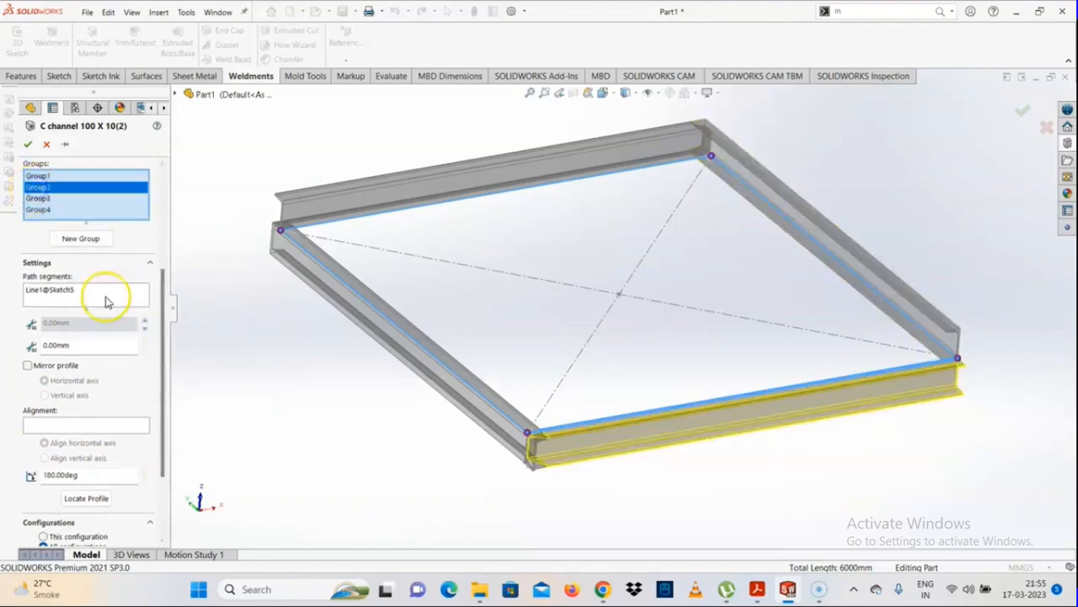
pyautogui.moveTo(161, 413); pyautogui.dragTo(155, 469)
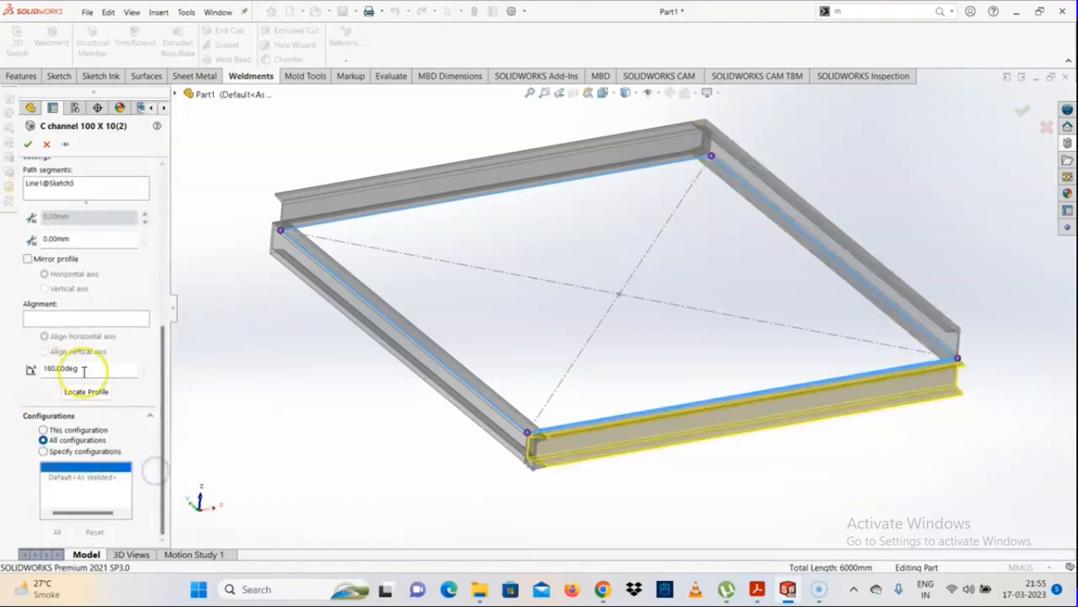
pyautogui.press('Return')
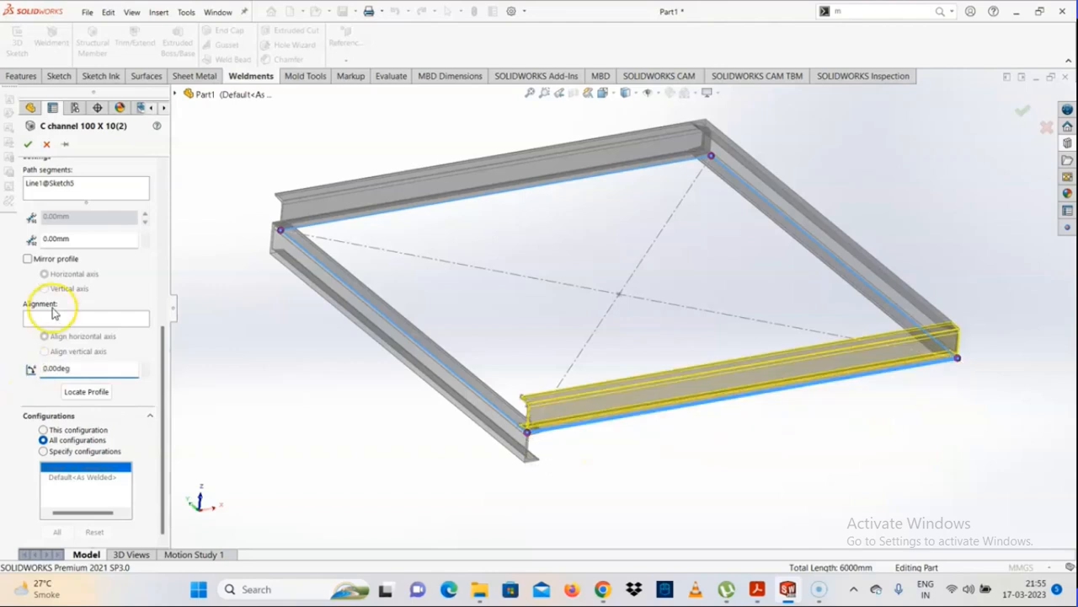
pyautogui.moveTo(164, 436); pyautogui.dragTo(160, 359)
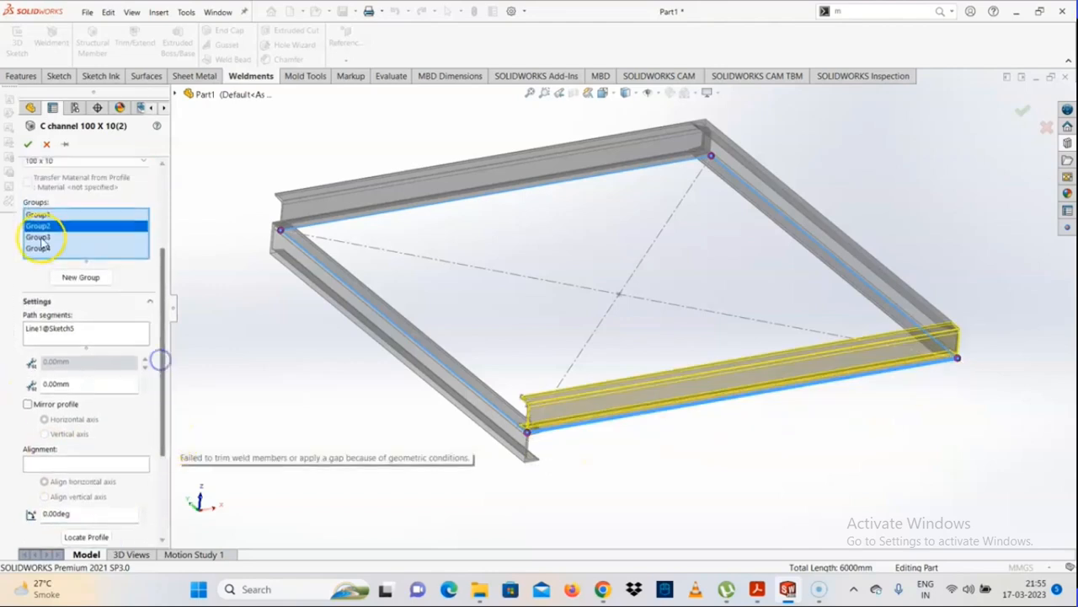
# Step: Set the rotation angle of the C channel's fourth group to 180°
pyautogui.click(39, 247)
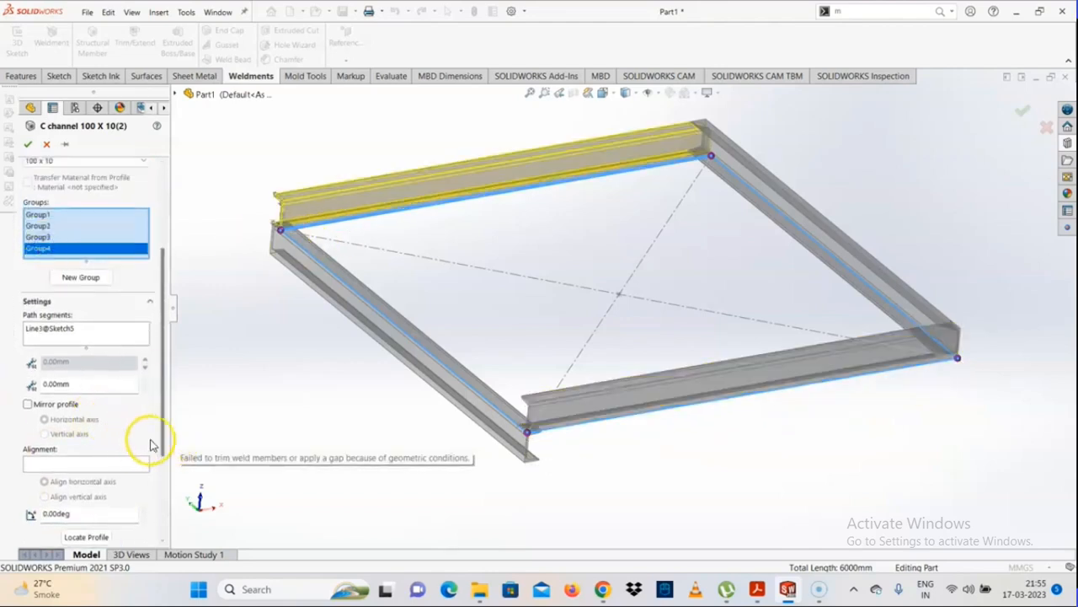
pyautogui.scroll(-4, 152, 444)
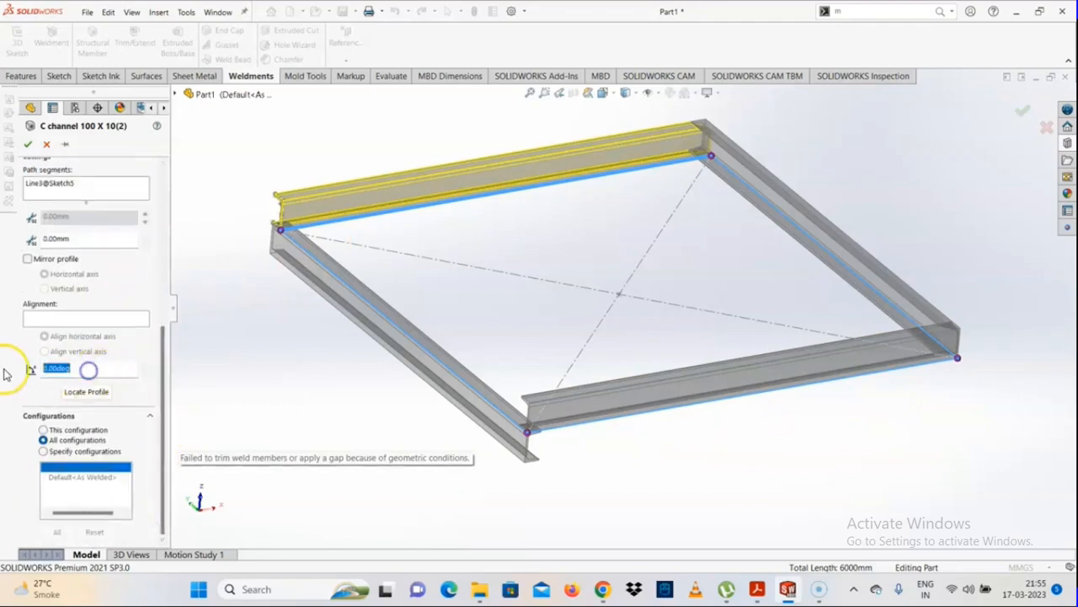
pyautogui.press('Return')
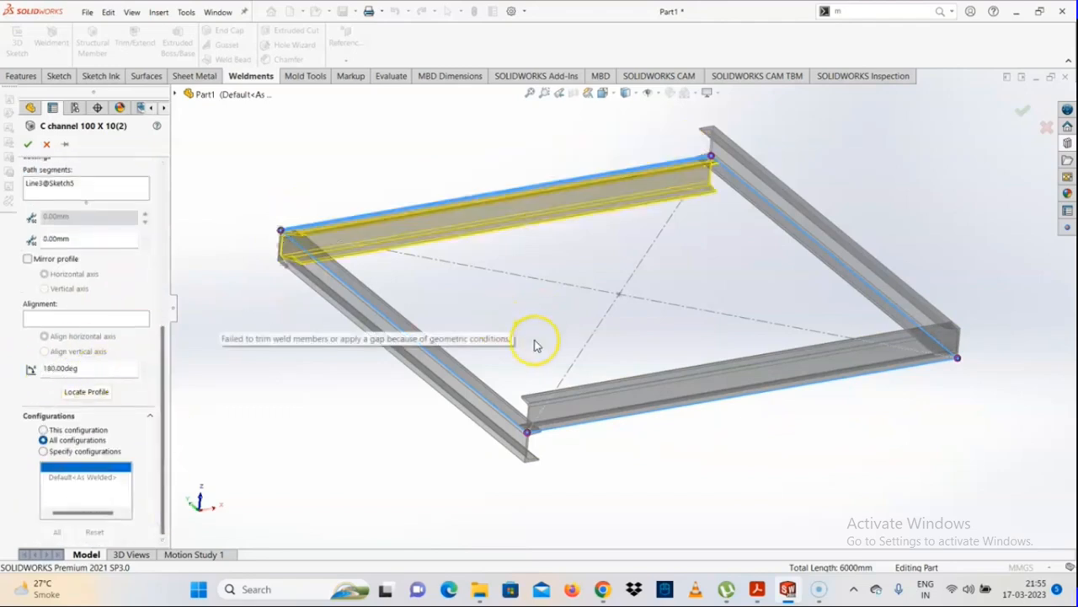
# Step: Relocate the profile of the C channel's second group so that its upper corner follows the path line
pyautogui.moveTo(162, 406); pyautogui.dragTo(151, 323)
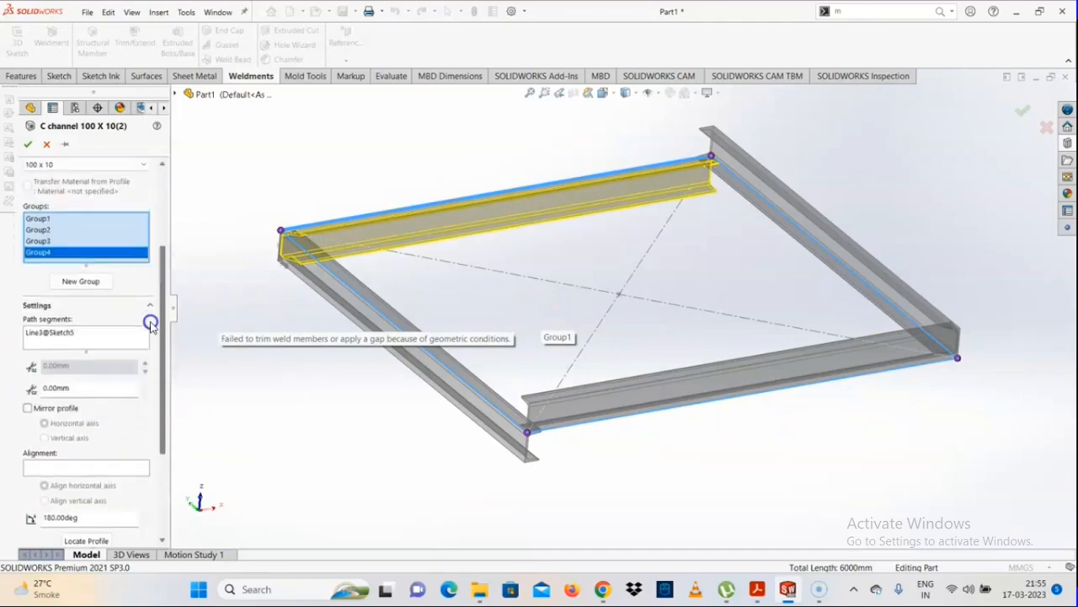
pyautogui.click(43, 229)
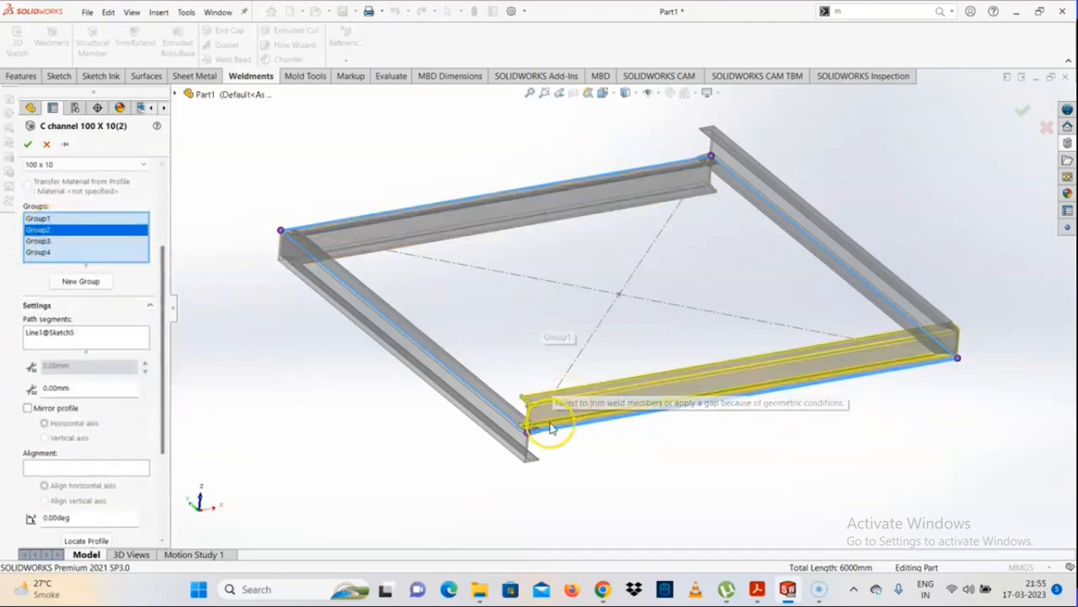
pyautogui.moveTo(158, 430); pyautogui.dragTo(159, 472)
pyautogui.scroll(-1, 89, 421)
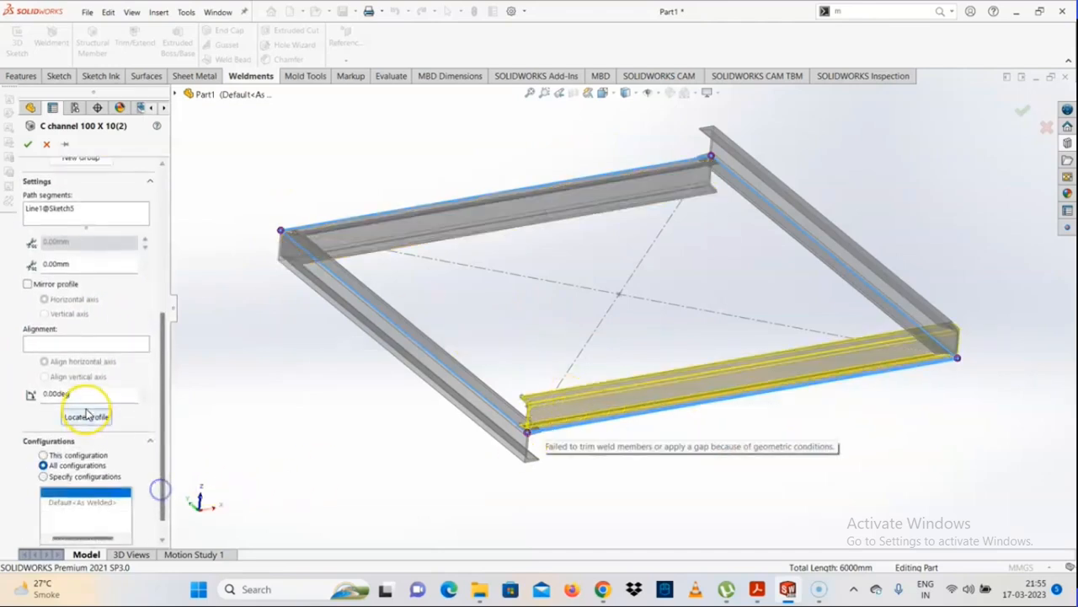
pyautogui.click(86, 407)
pyautogui.click(684, 192)
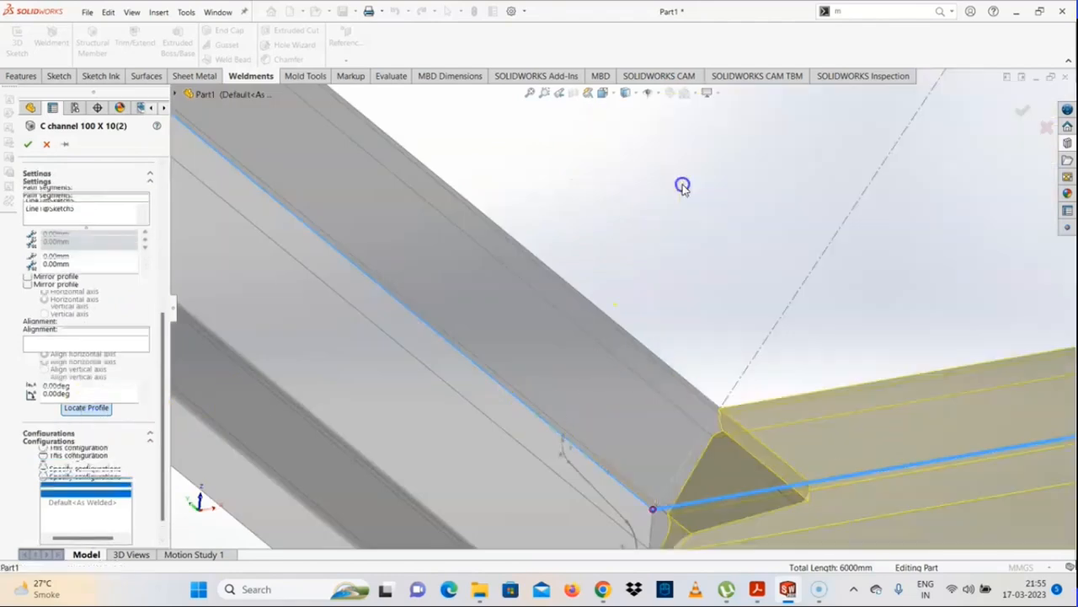
pyautogui.scroll(-2, 805, 283)
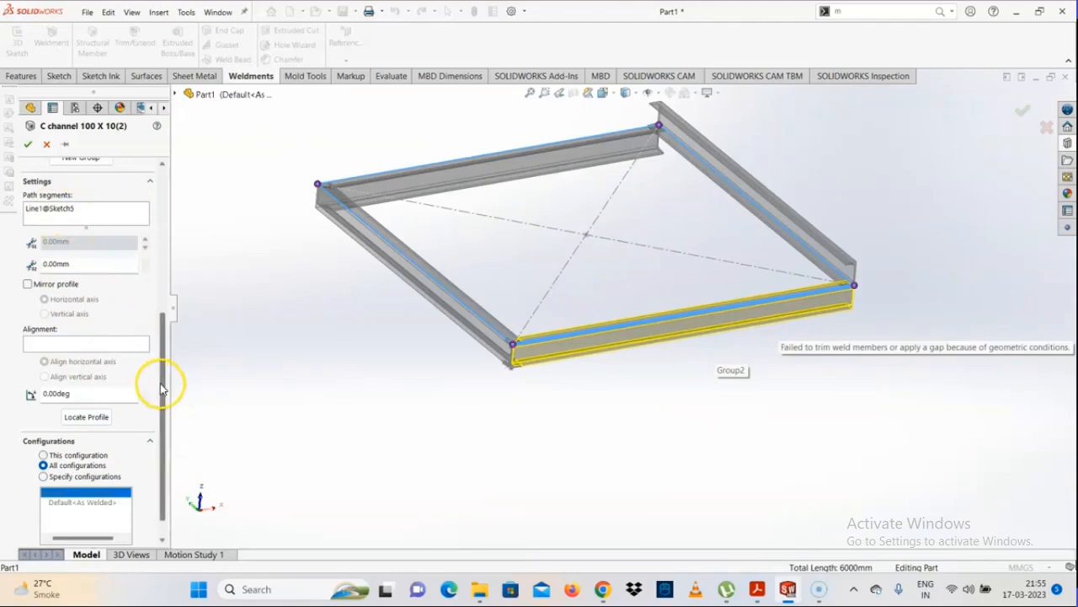
# Step: Relocate the profile of the C channel's third group to its upper corner and accept the edited member
pyautogui.moveTo(161, 388); pyautogui.dragTo(161, 320)
pyautogui.click(49, 235)
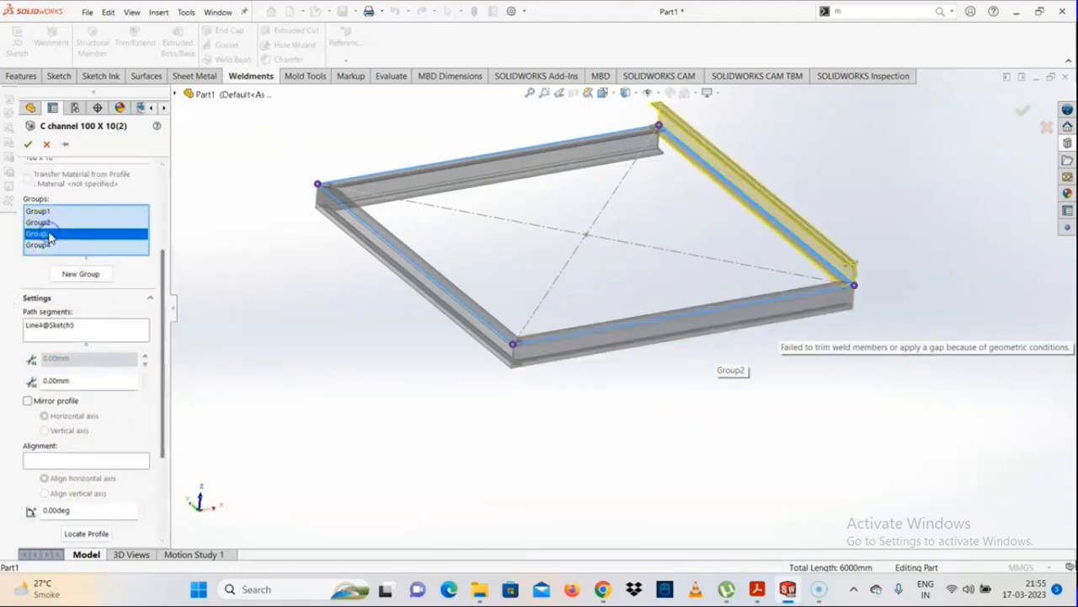
pyautogui.click(89, 282)
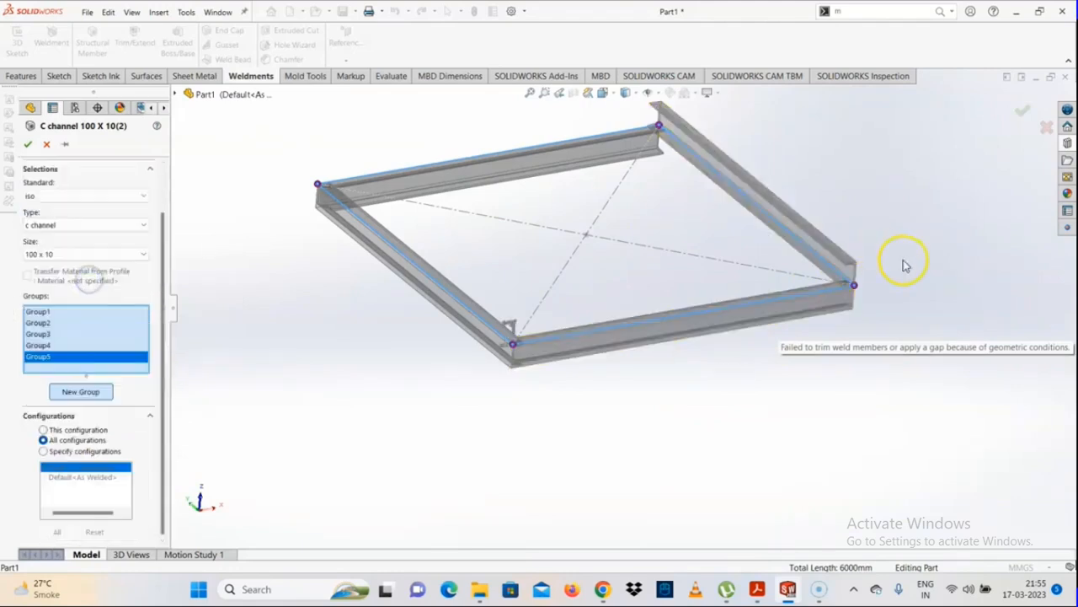
pyautogui.click(83, 344)
pyautogui.click(54, 334)
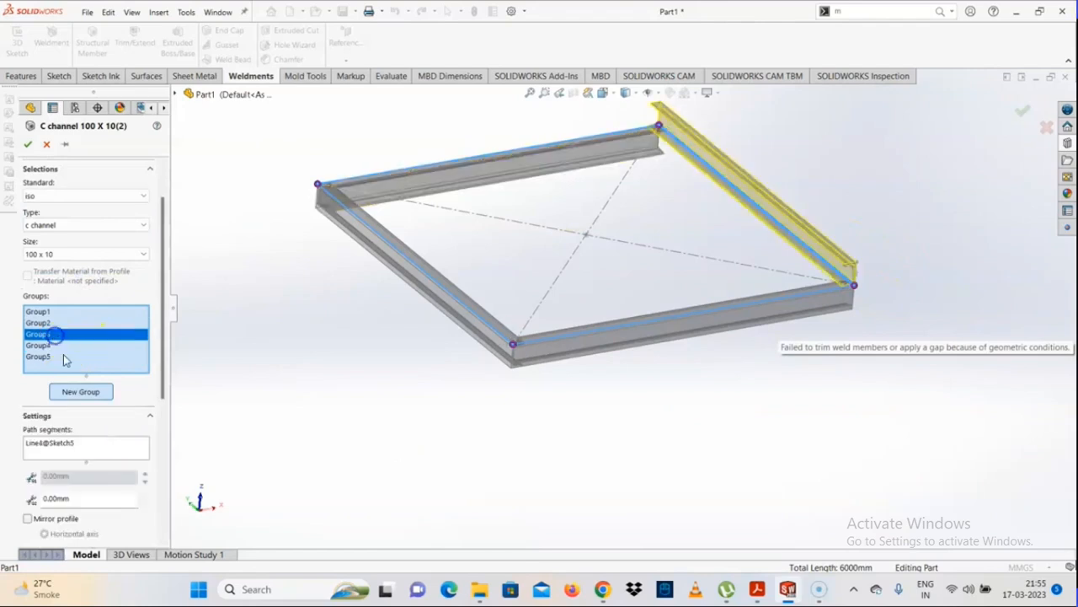
pyautogui.moveTo(165, 385); pyautogui.dragTo(154, 489)
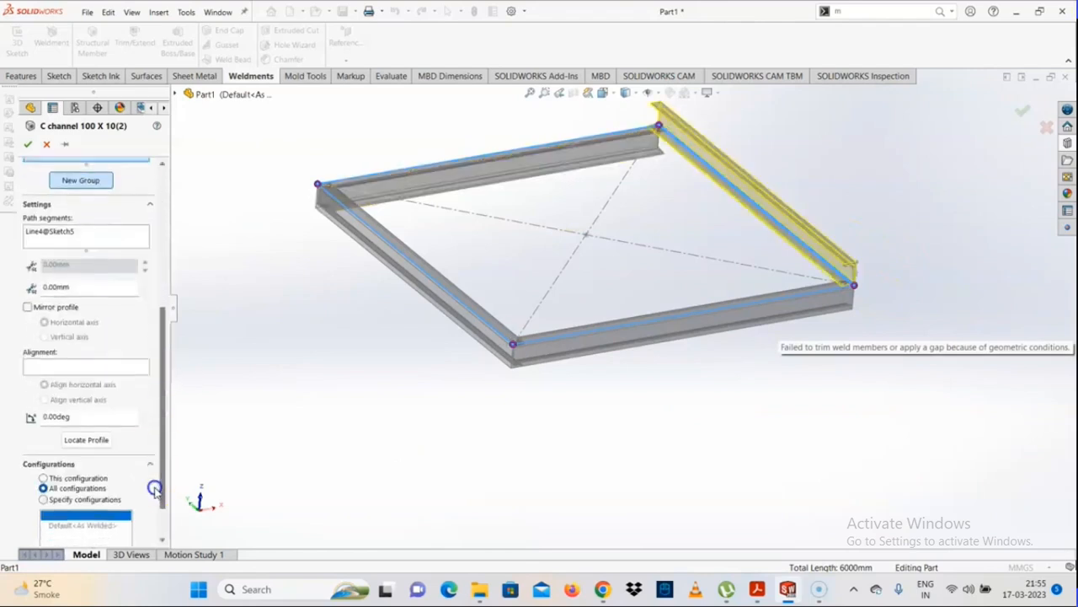
pyautogui.click(93, 434)
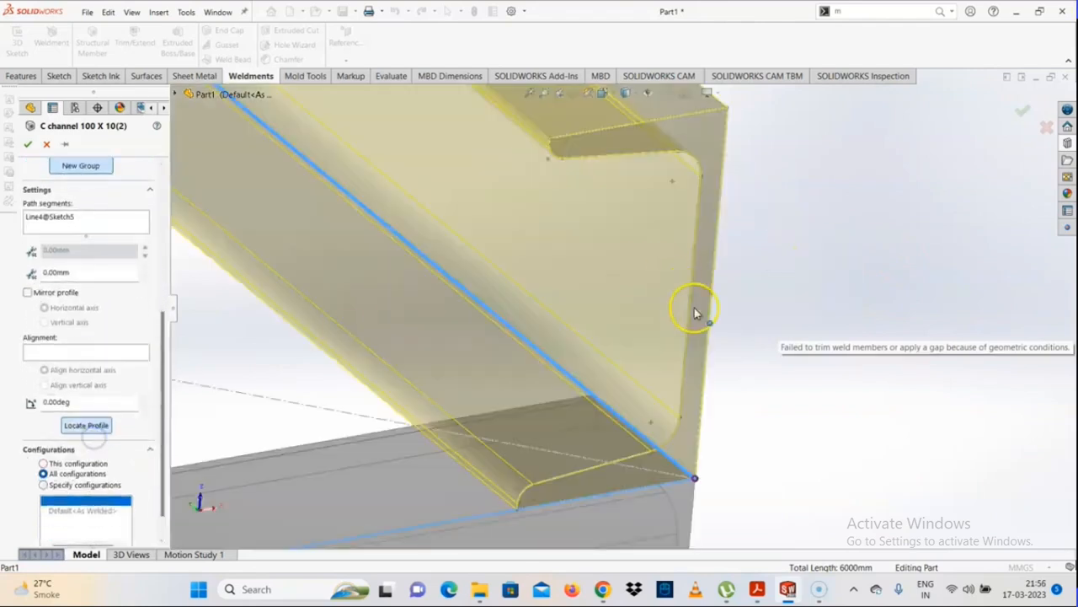
pyautogui.scroll(10, 658, 320)
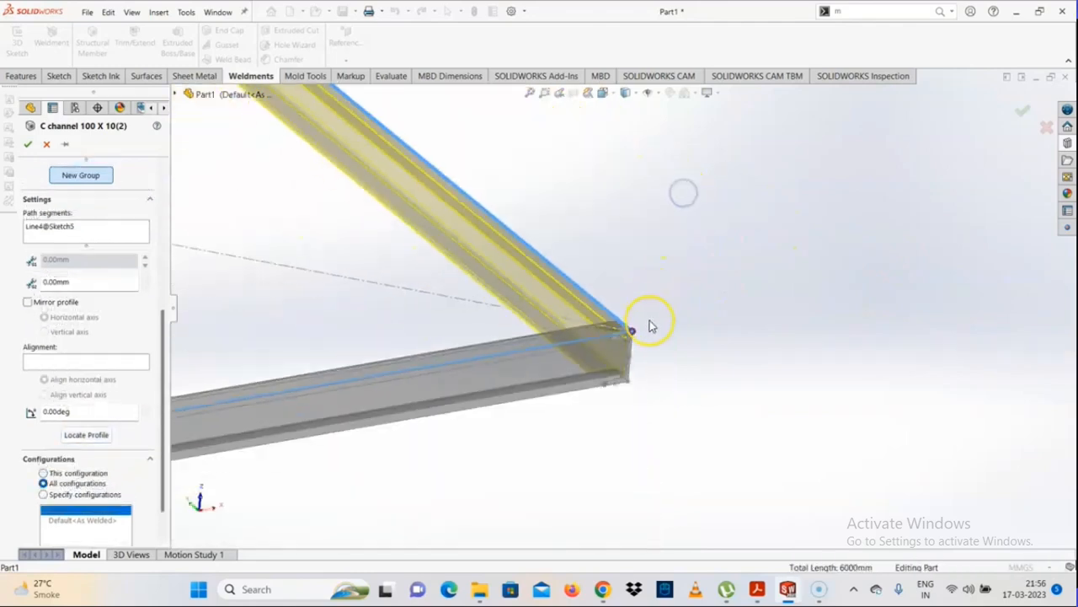
pyautogui.moveTo(497, 240)
pyautogui.mouseDown(button='middle')
pyautogui.moveTo(510, 253)
pyautogui.moveTo(472, 193)
pyautogui.moveTo(497, 225)
pyautogui.mouseUp(button='middle')
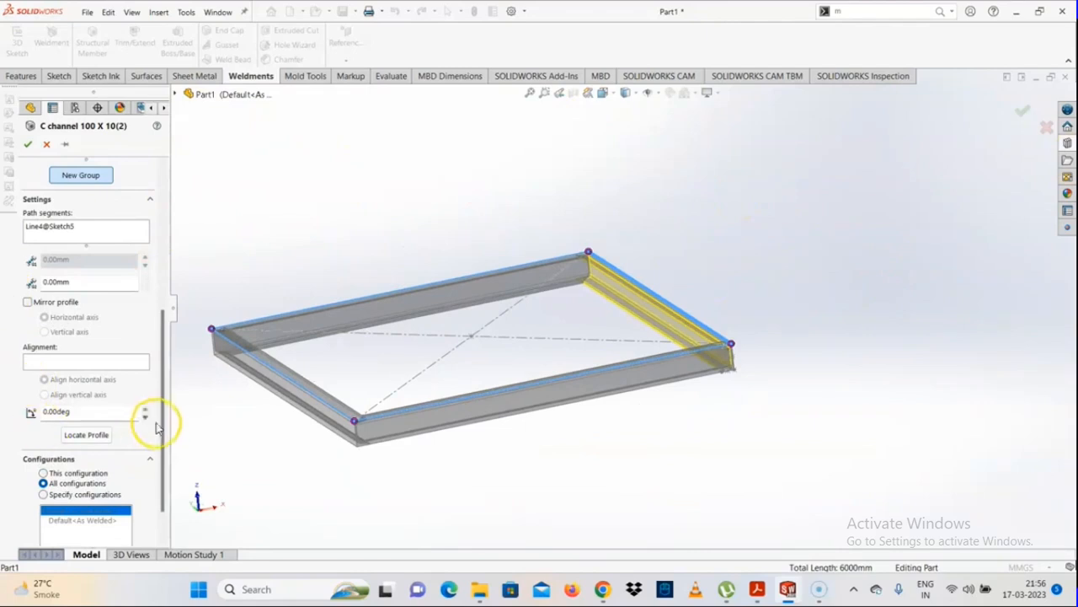
pyautogui.scroll(-1, 156, 433)
pyautogui.scroll(7, 146, 295)
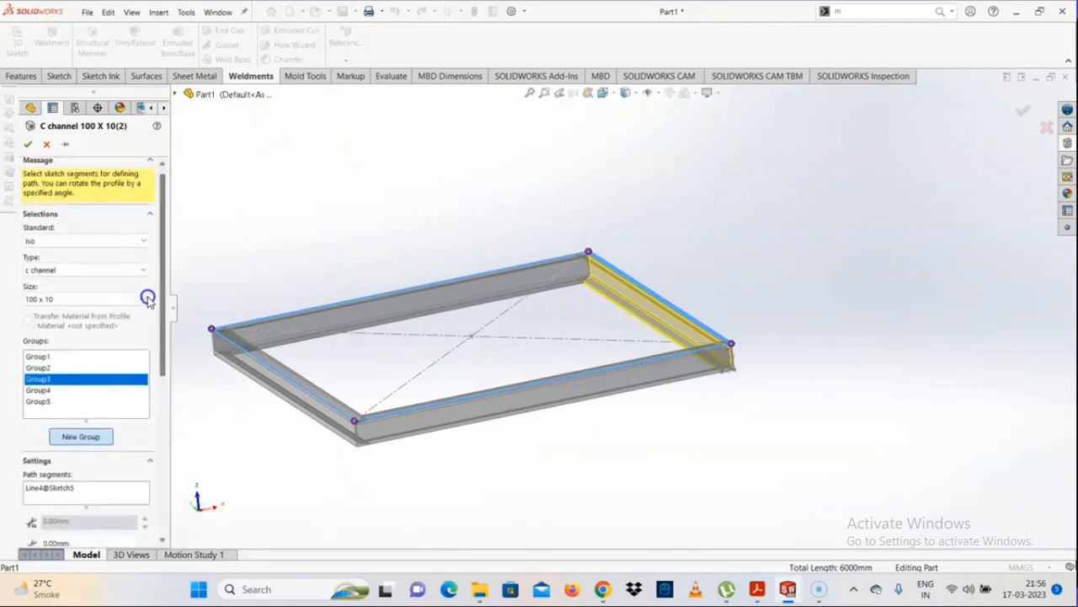
pyautogui.click(26, 145)
# Step: Examine the whole frame and the joints where the inner angle irons meet the outer C channels
pyautogui.moveTo(501, 264); pyautogui.dragTo(477, 359, button='middle')
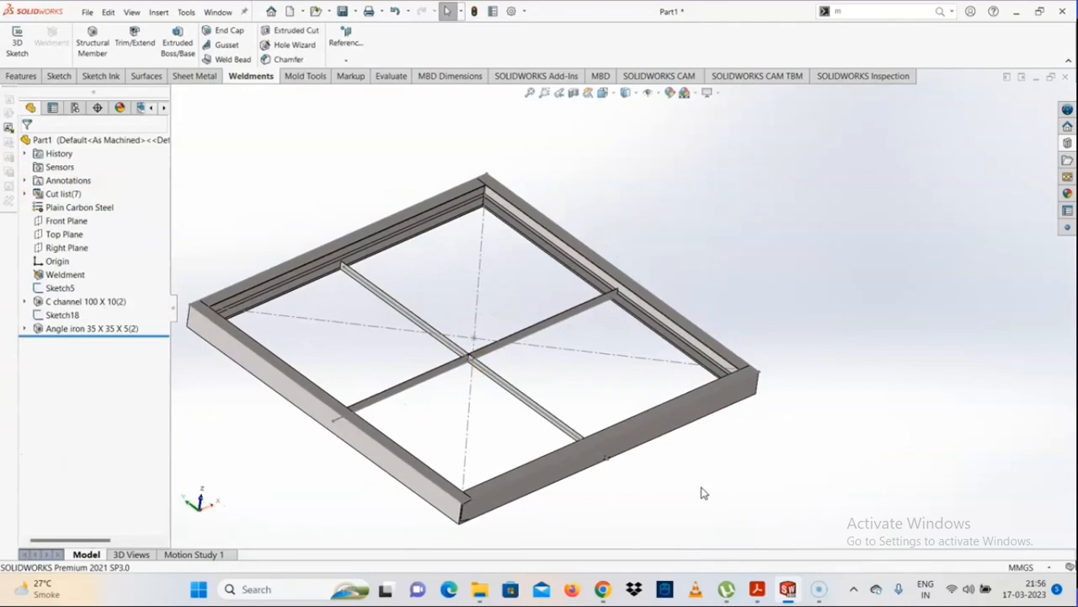
pyautogui.scroll(-5, 414, 409)
pyautogui.moveTo(410, 393); pyautogui.dragTo(775, 474, button='middle')
pyautogui.scroll(3, 800, 456)
pyautogui.scroll(-3, 821, 443)
pyautogui.scroll(3, 868, 375)
pyautogui.scroll(-4, 876, 358)
pyautogui.scroll(2, 720, 388)
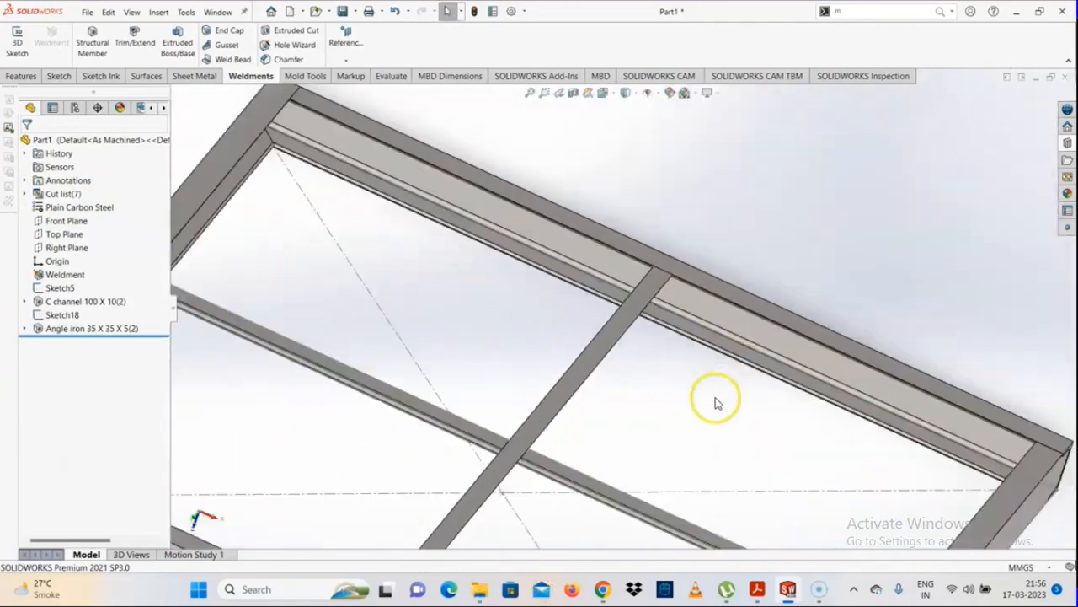
pyautogui.scroll(2, 717, 403)
# Step: Set up a Trim/Extend with the long inner angle iron as the body to trim and the C channel at its end as the boundary
pyautogui.click(139, 38)
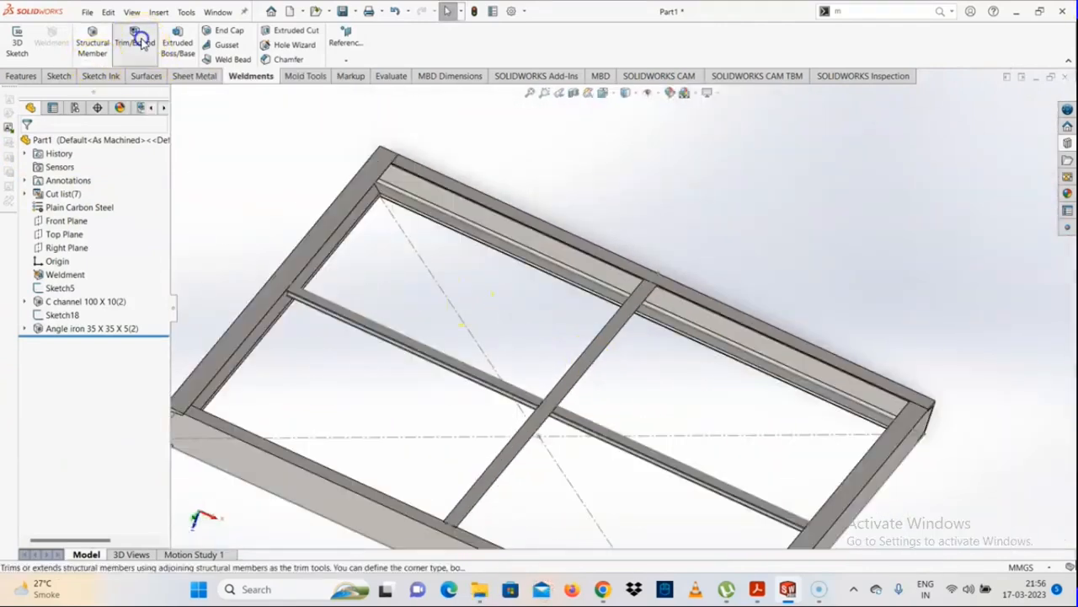
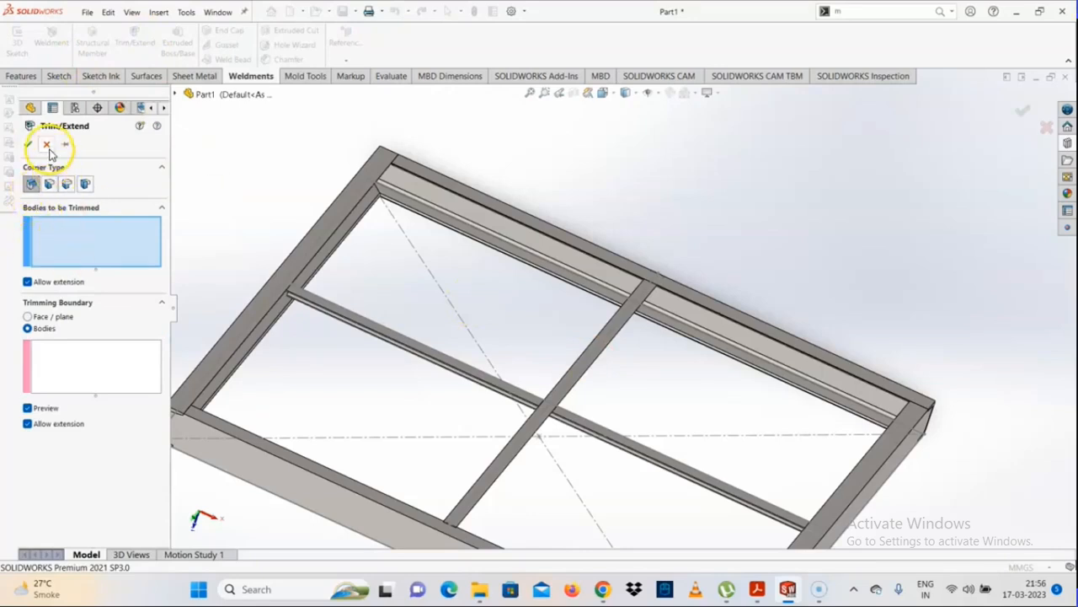
pyautogui.scroll(-2, 581, 294)
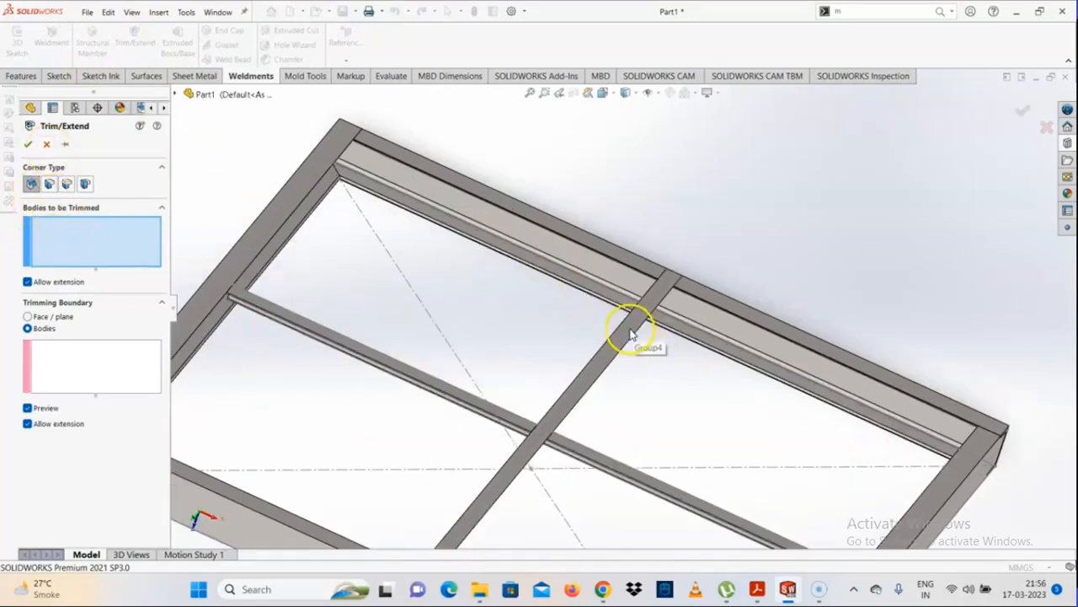
pyautogui.click(632, 334)
pyautogui.moveTo(632, 334); pyautogui.dragTo(590, 298, button='middle')
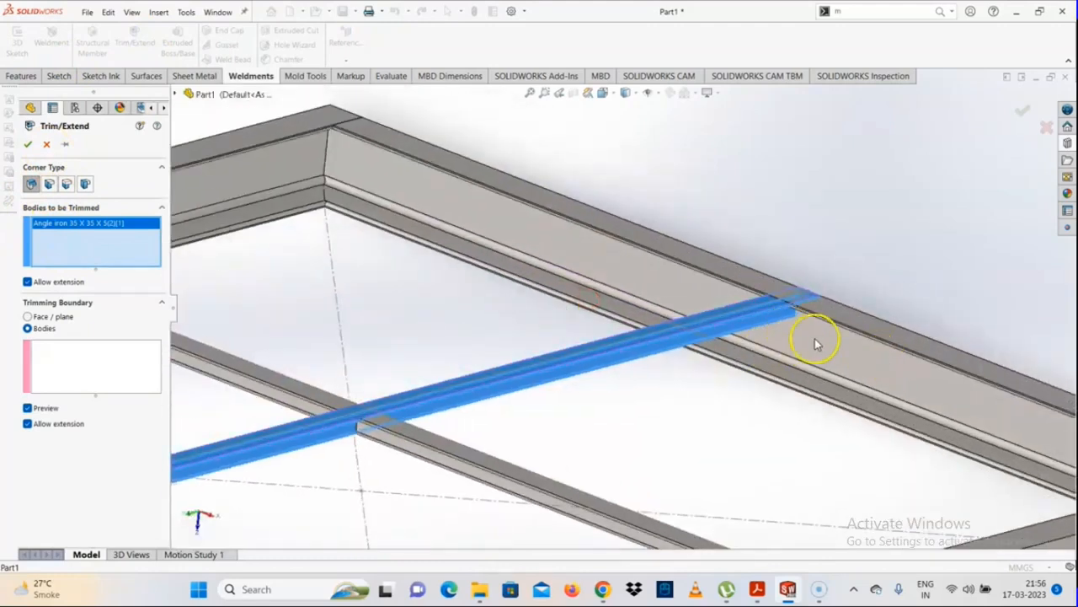
pyautogui.scroll(-3, 869, 357)
pyautogui.moveTo(786, 294)
pyautogui.mouseDown(button='middle')
pyautogui.moveTo(773, 253)
pyautogui.moveTo(783, 293)
pyautogui.mouseUp(button='middle')
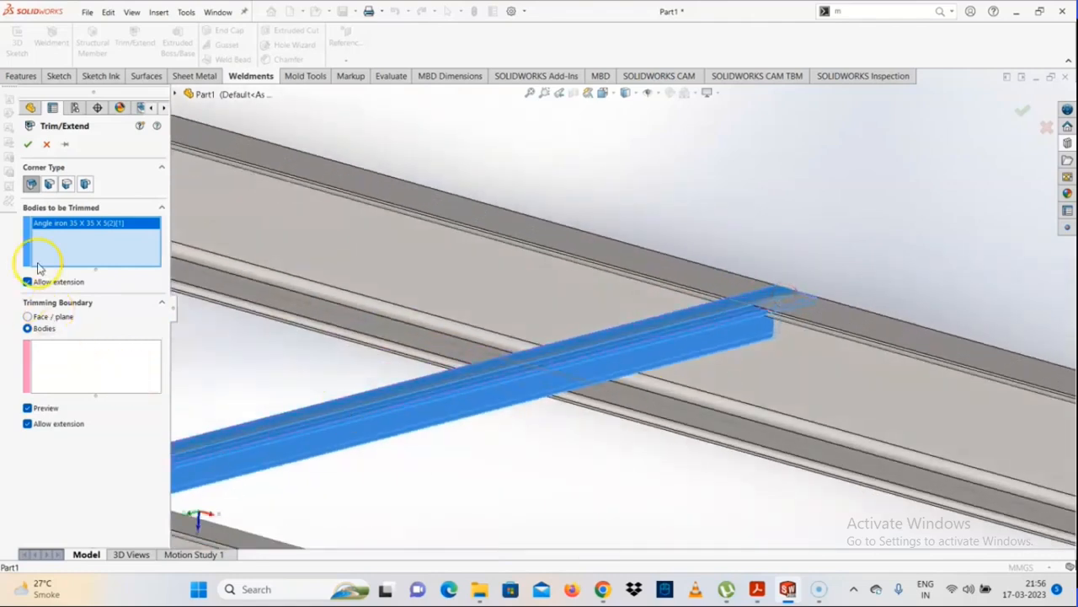
pyautogui.scroll(2, 530, 320)
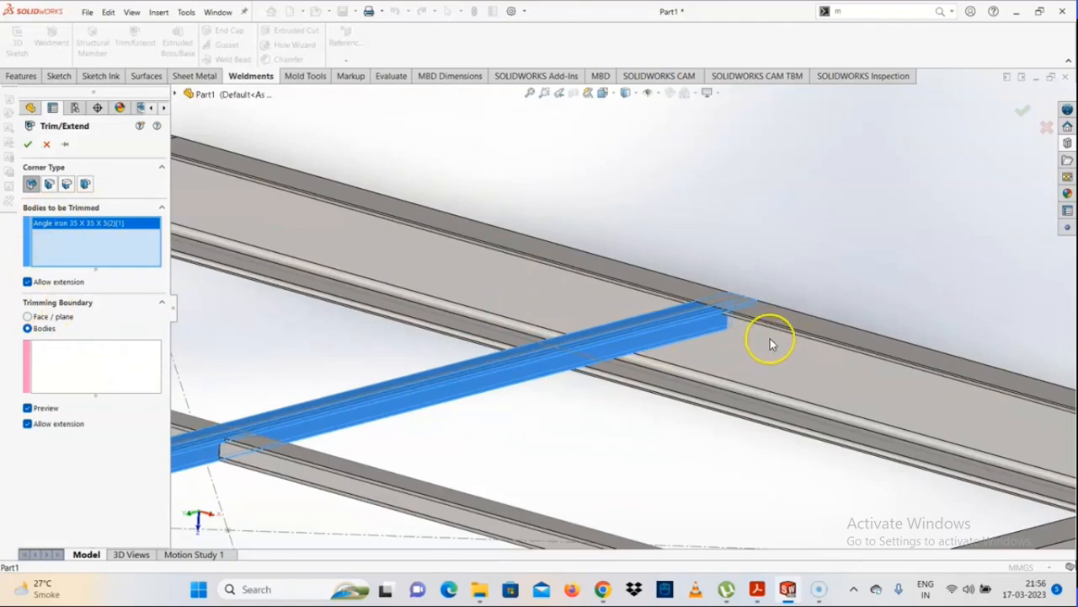
pyautogui.moveTo(770, 339); pyautogui.dragTo(733, 322, button='middle')
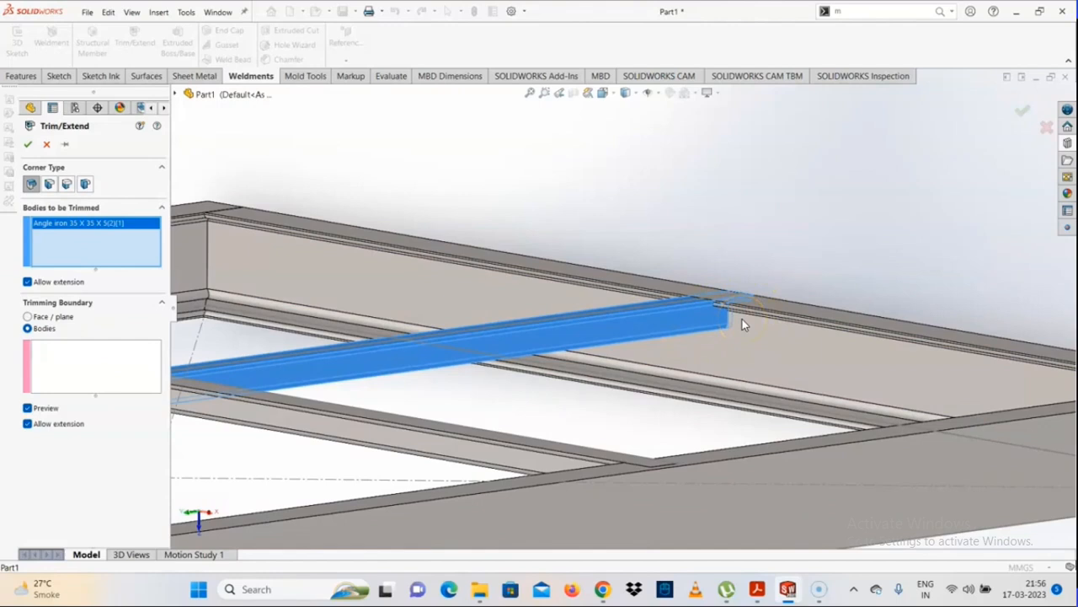
pyautogui.click(71, 362)
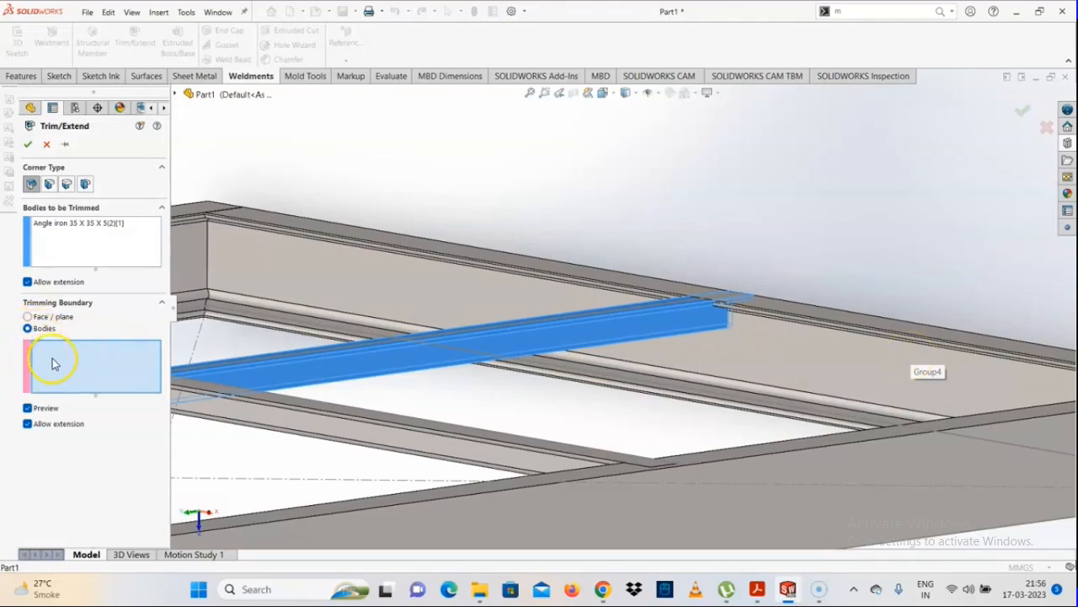
pyautogui.click(798, 357)
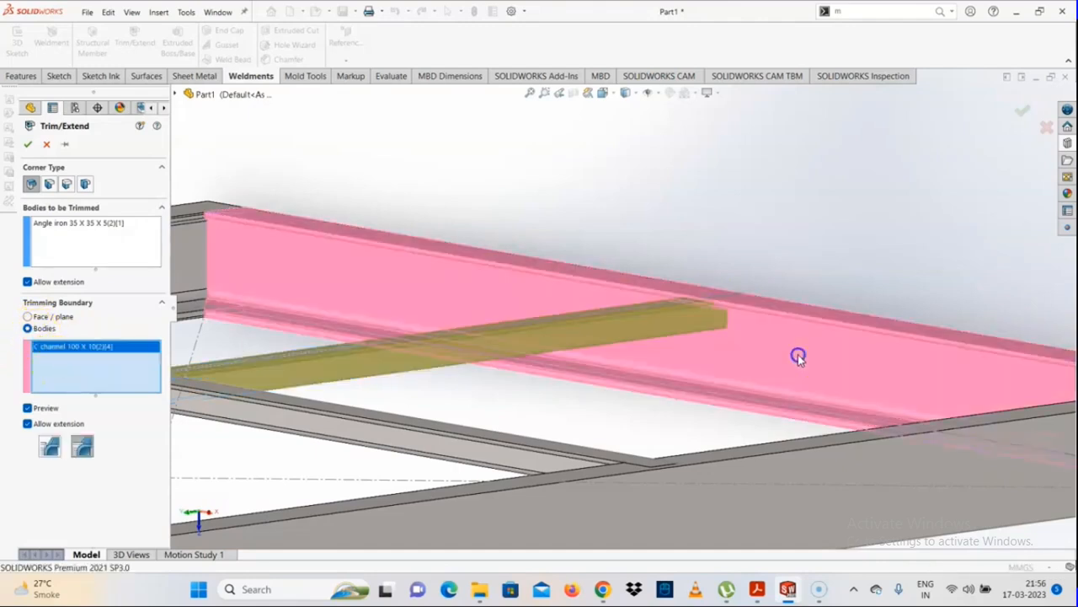
pyautogui.scroll(-4, 745, 304)
pyautogui.moveTo(696, 337); pyautogui.dragTo(695, 385, button='middle')
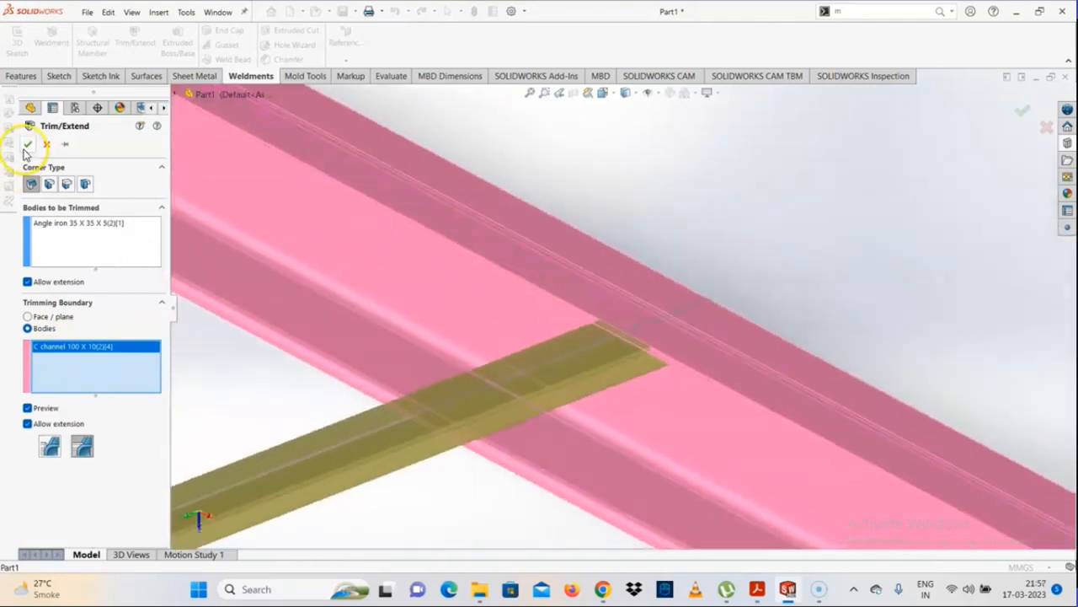
# Step: Switch the trim to the alternate cut type, add a 2 mm weld gap and accept the Trim/Extend
pyautogui.click(82, 445)
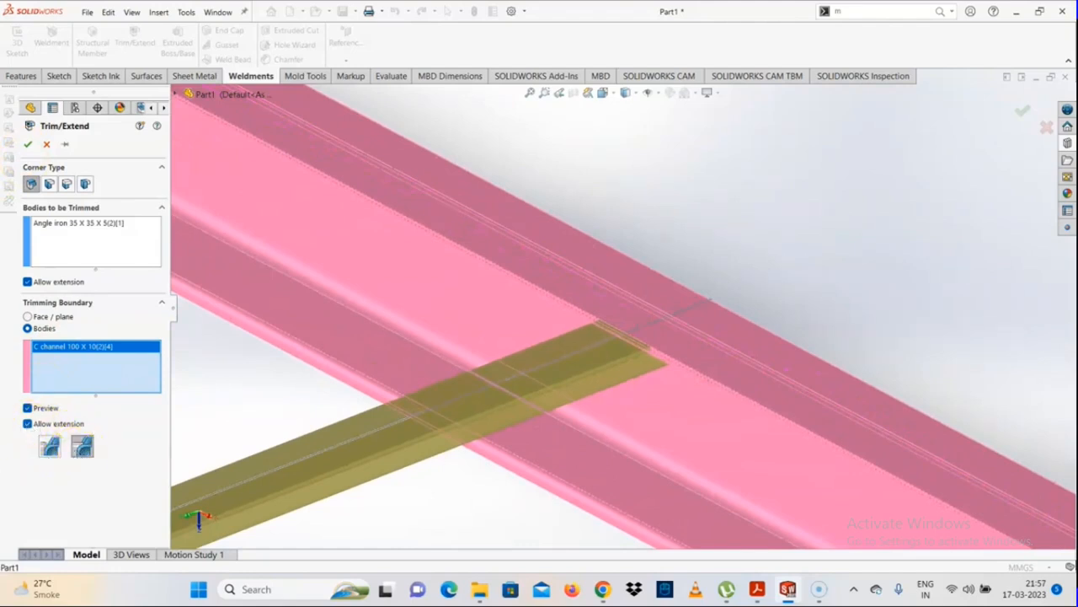
pyautogui.moveTo(645, 342); pyautogui.dragTo(581, 390, button='middle')
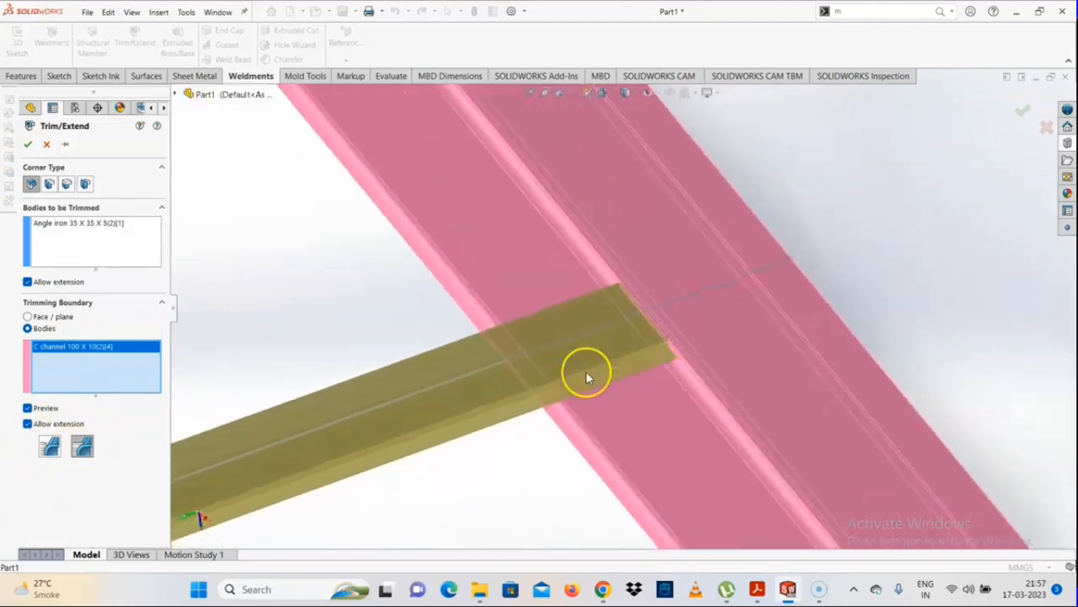
pyautogui.click(51, 447)
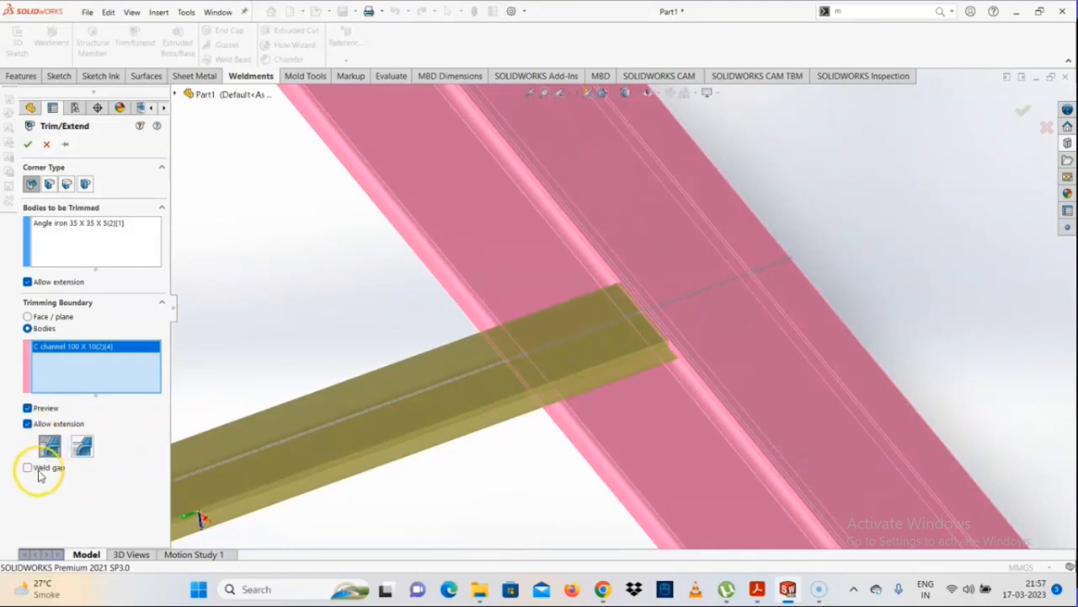
pyautogui.click(37, 470)
pyautogui.moveTo(619, 292); pyautogui.dragTo(581, 311, button='middle')
pyautogui.doubleClick(76, 484)
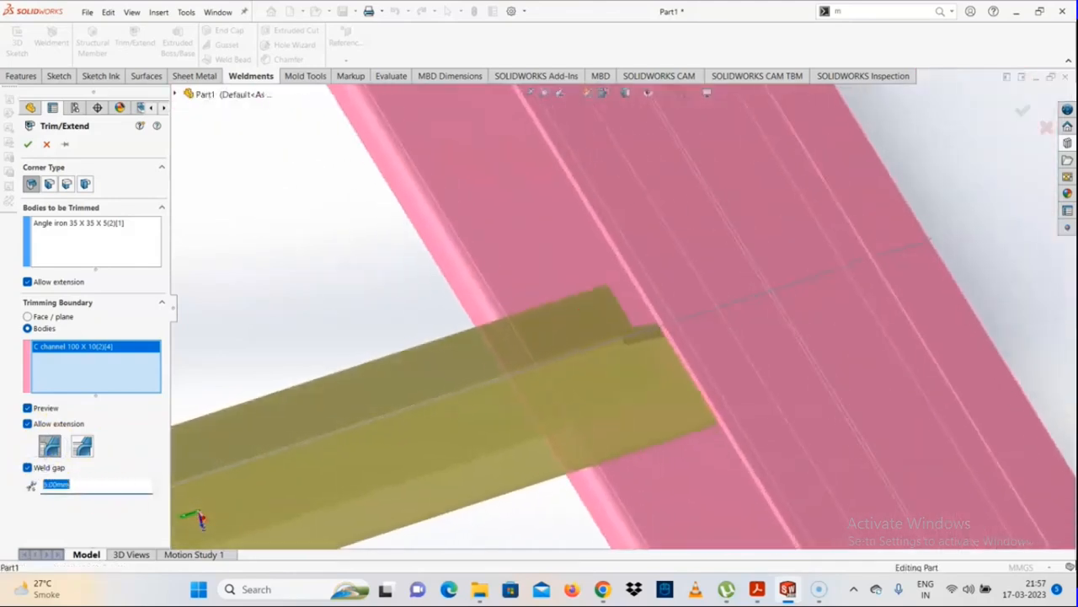
pyautogui.press('Return')
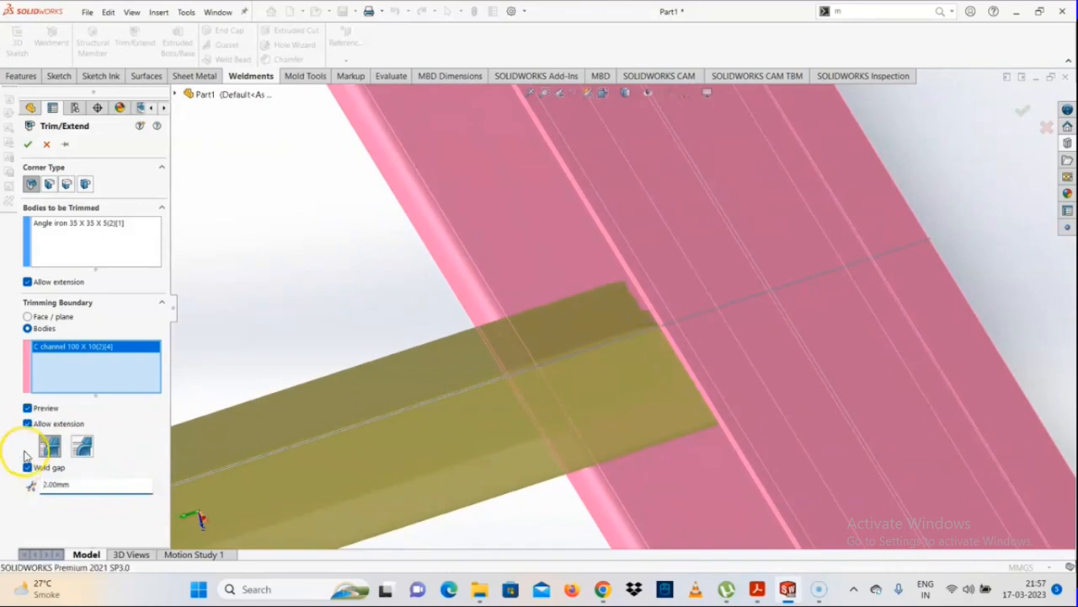
pyautogui.click(29, 145)
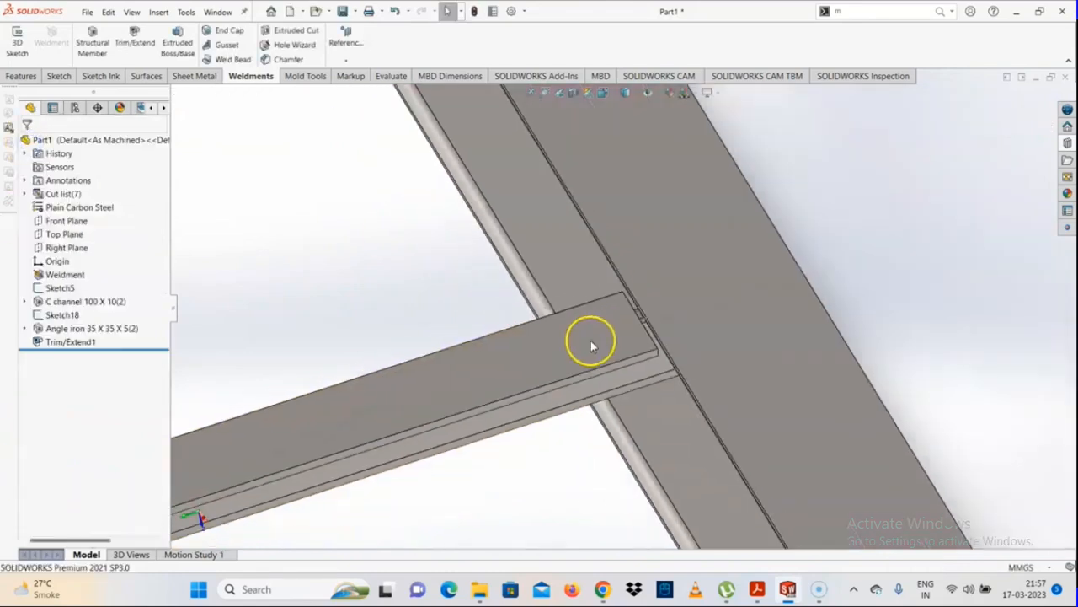
# Step: Hide the outer C channel to examine the trimmed end of the inner angle iron, and restore it
pyautogui.scroll(-5, 590, 340)
pyautogui.moveTo(609, 236); pyautogui.dragTo(632, 290, button='middle')
pyautogui.click(803, 345)
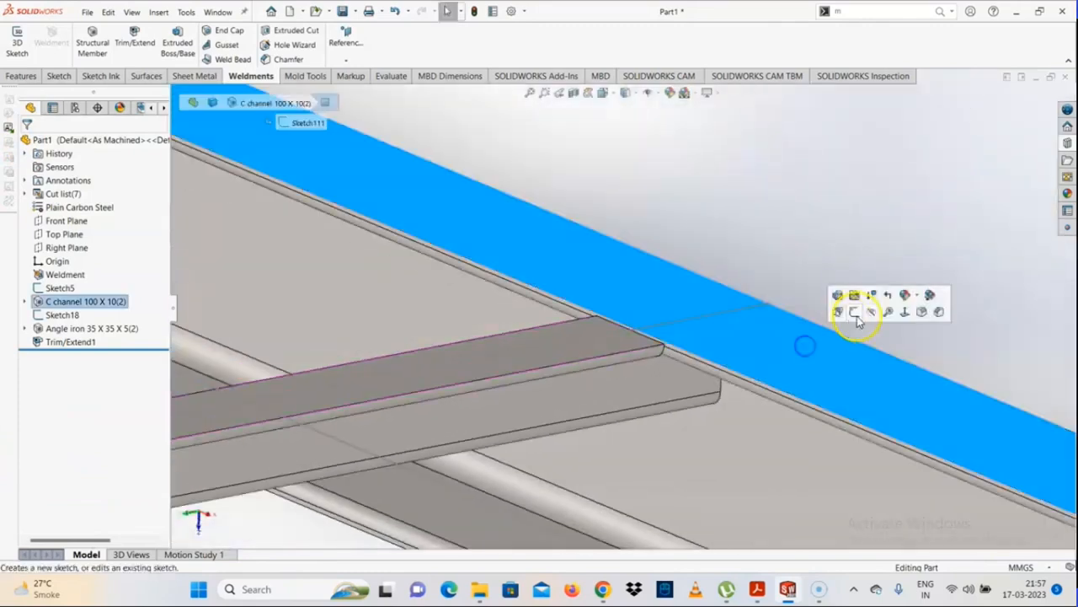
pyautogui.click(874, 308)
pyautogui.moveTo(670, 384); pyautogui.dragTo(547, 236, button='middle')
pyautogui.rightClick(547, 236)
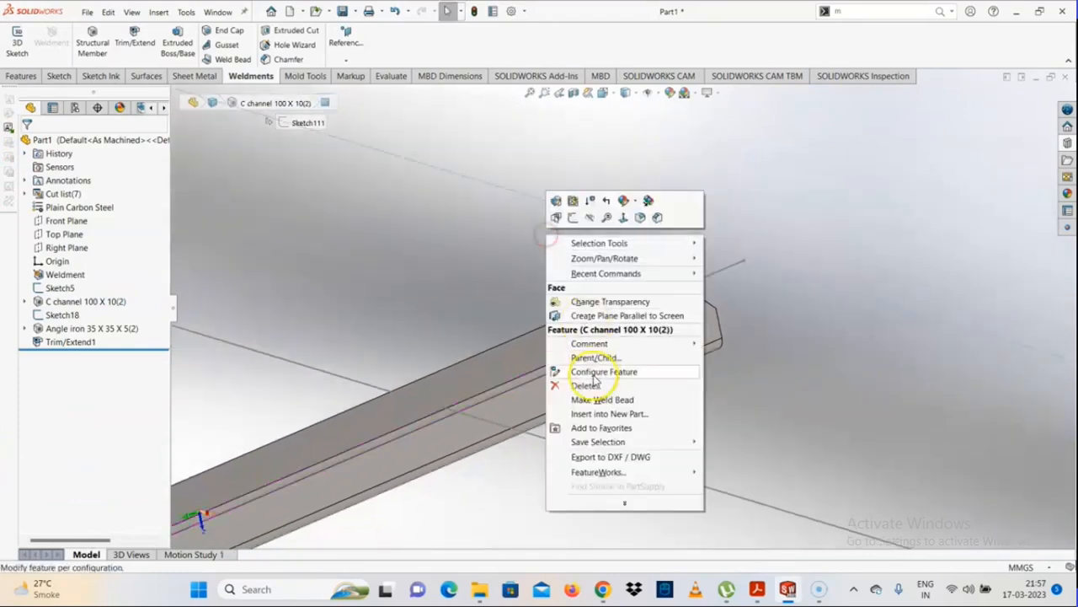
pyautogui.click(500, 333)
pyautogui.scroll(3, 548, 353)
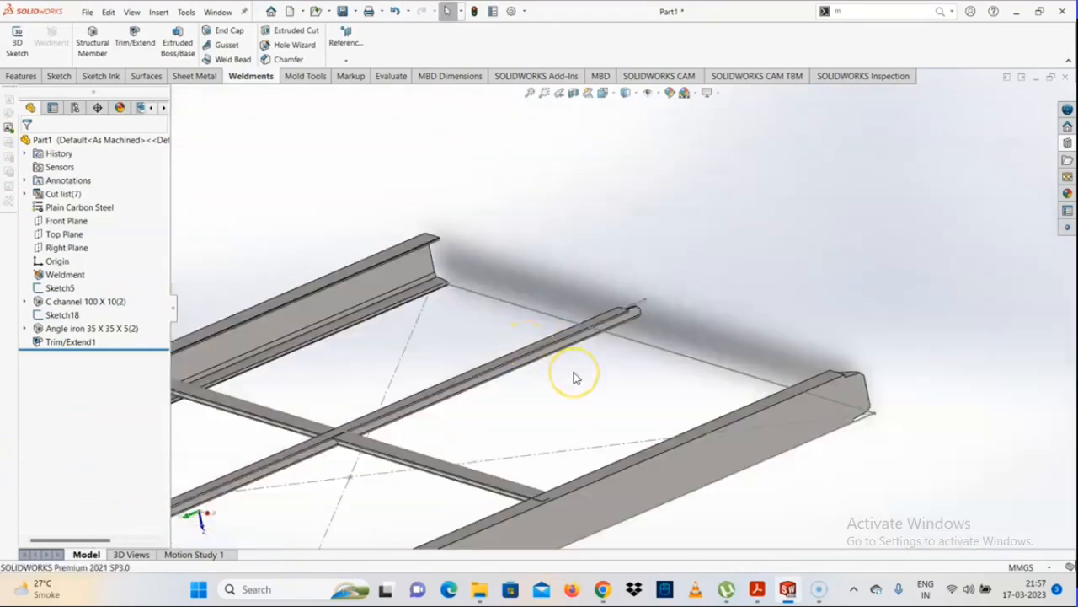
pyautogui.scroll(-10, 573, 373)
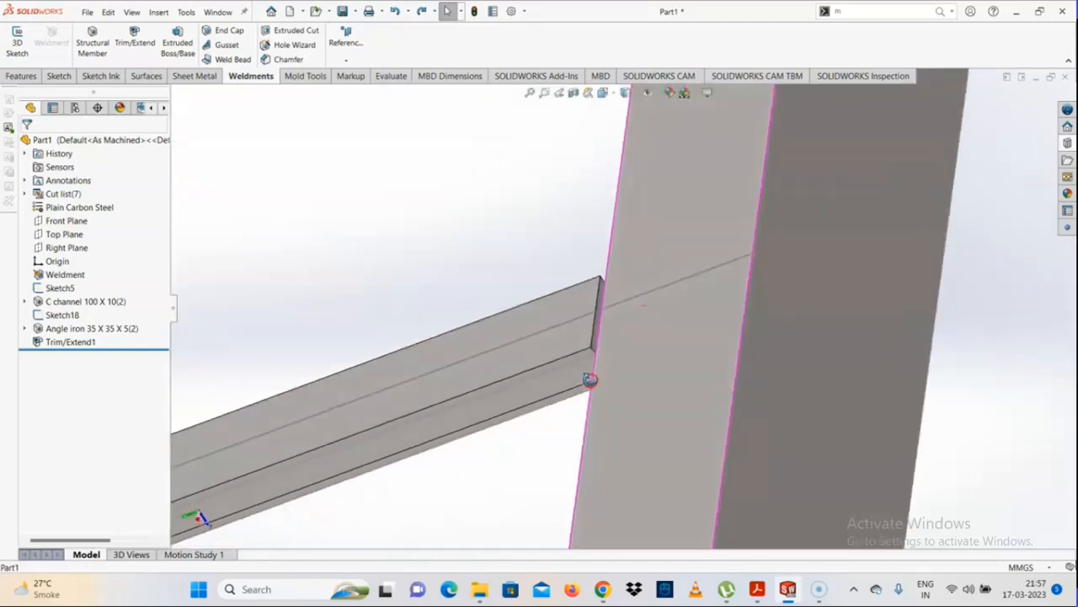
pyautogui.moveTo(590, 379); pyautogui.dragTo(654, 370, button='middle')
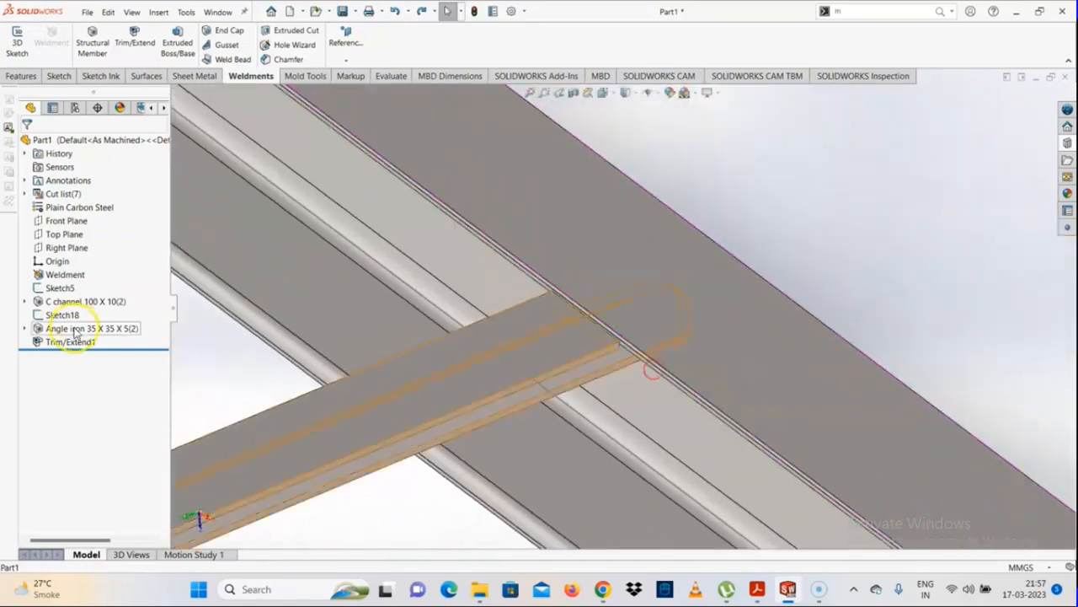
# Step: Edit the Trim/Extend to use the coped cut between bodies and accept it
pyautogui.click(73, 340)
pyautogui.click(89, 305)
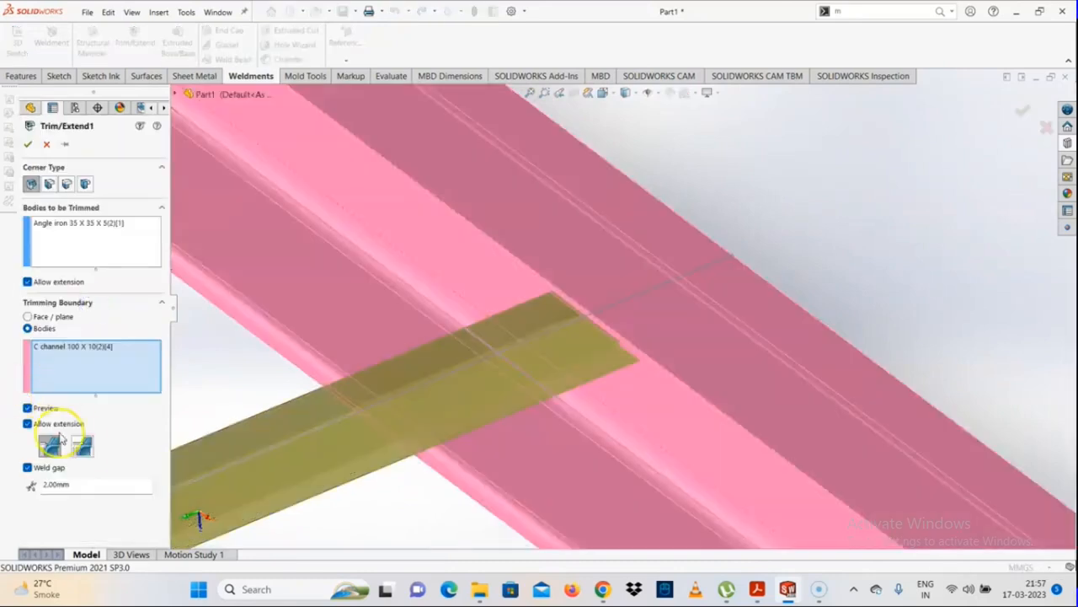
pyautogui.click(82, 445)
pyautogui.click(30, 144)
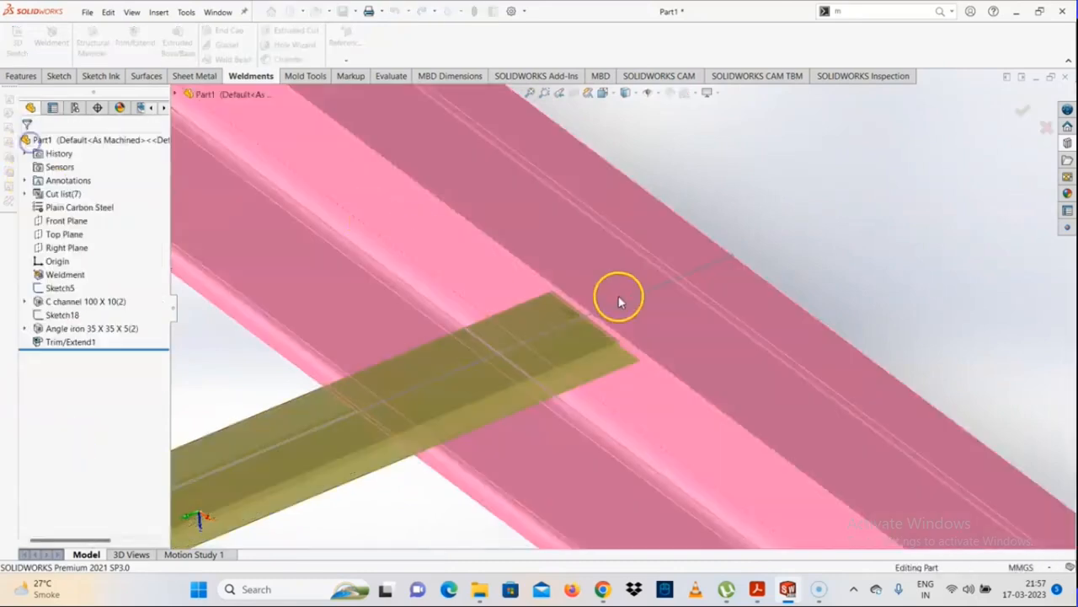
pyautogui.moveTo(621, 298); pyautogui.dragTo(578, 329, button='middle')
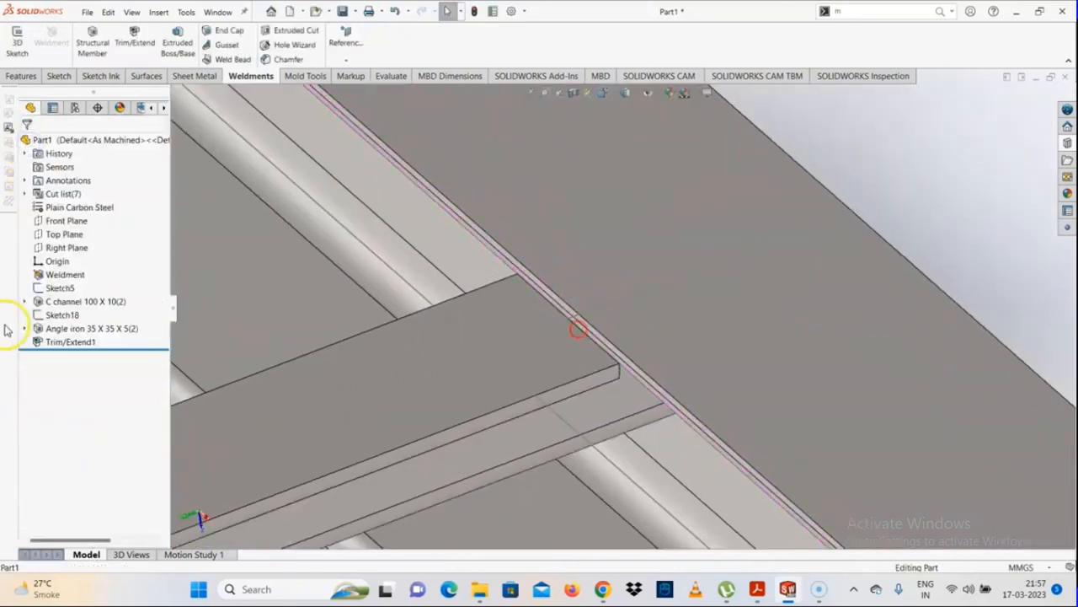
# Step: Reopen the Trim/Extend and compare the simple and coped cuts between the angle iron and the C channel
pyautogui.click(67, 342)
pyautogui.click(87, 305)
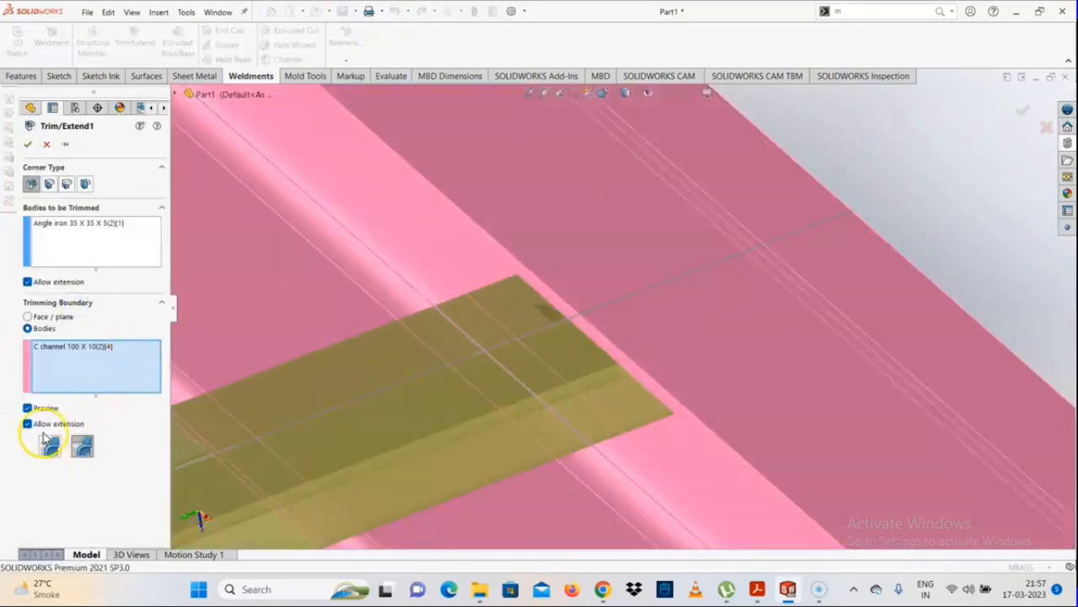
pyautogui.click(84, 449)
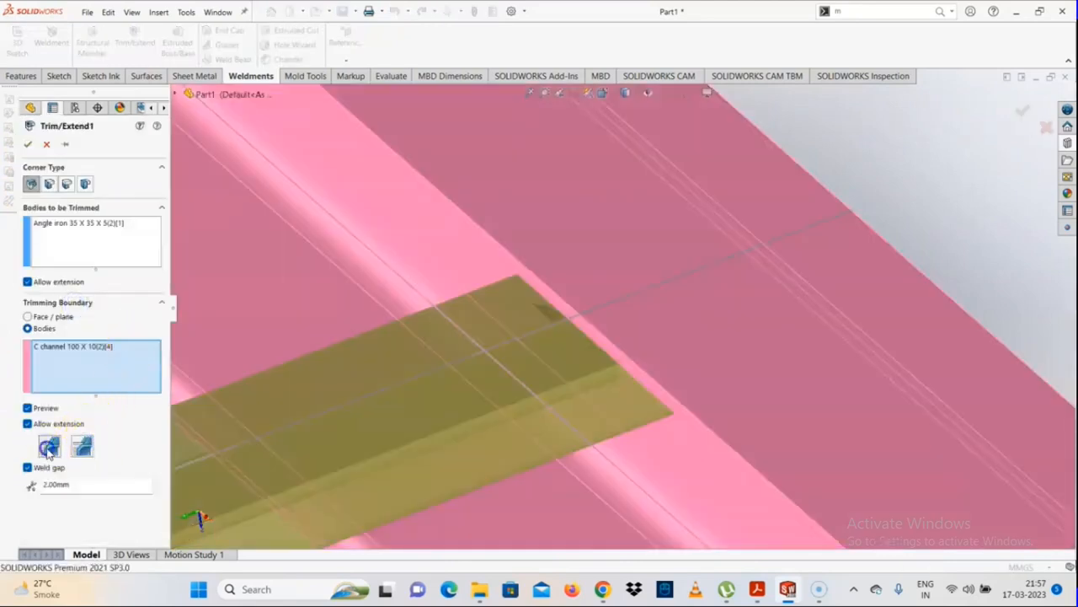
pyautogui.click(82, 450)
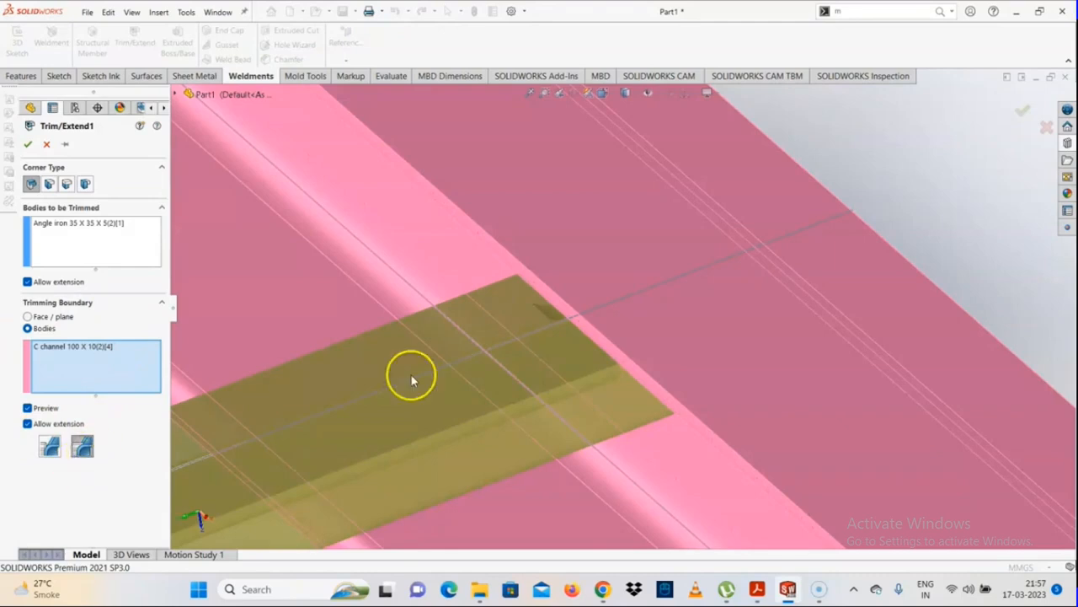
pyautogui.moveTo(411, 379); pyautogui.dragTo(438, 351, button='middle')
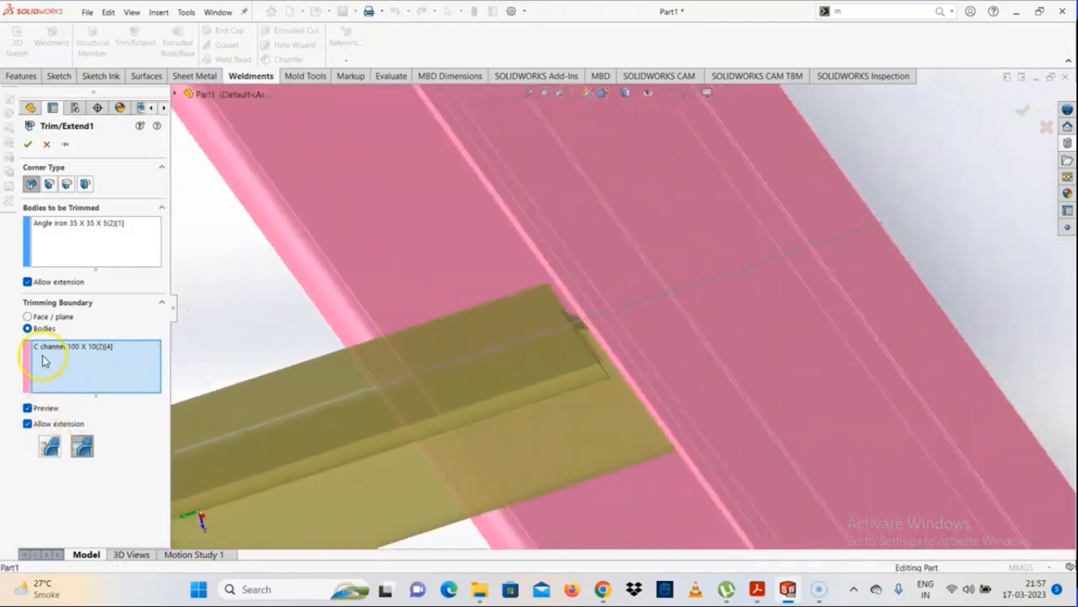
# Step: Change the trimming boundary to a face, using the C channel flange's narrow edge face with a 2 mm weld gap, and accept the trim
pyautogui.click(29, 317)
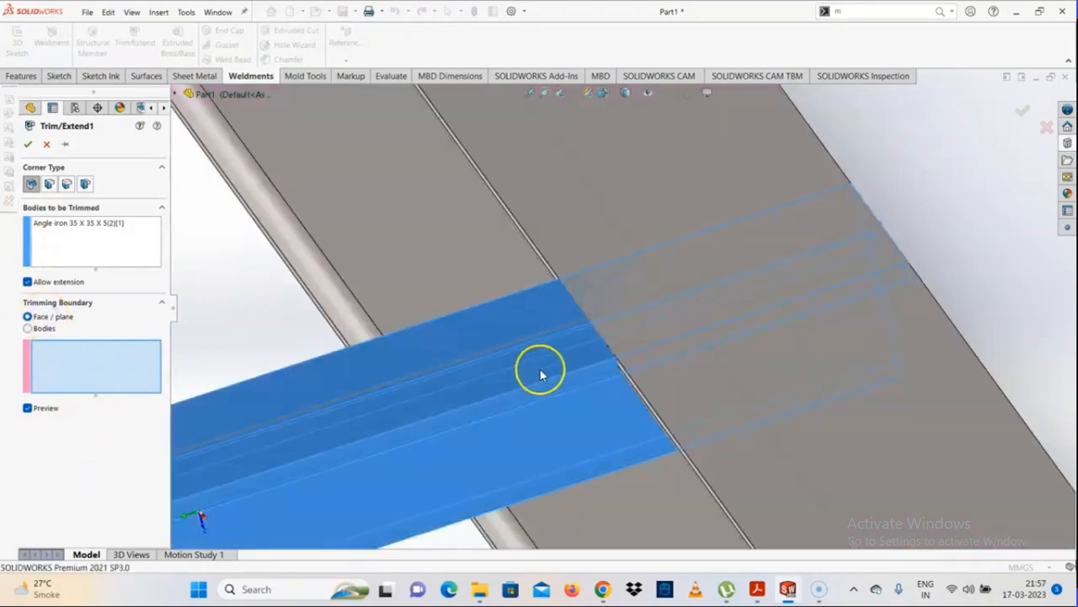
pyautogui.scroll(1, 543, 374)
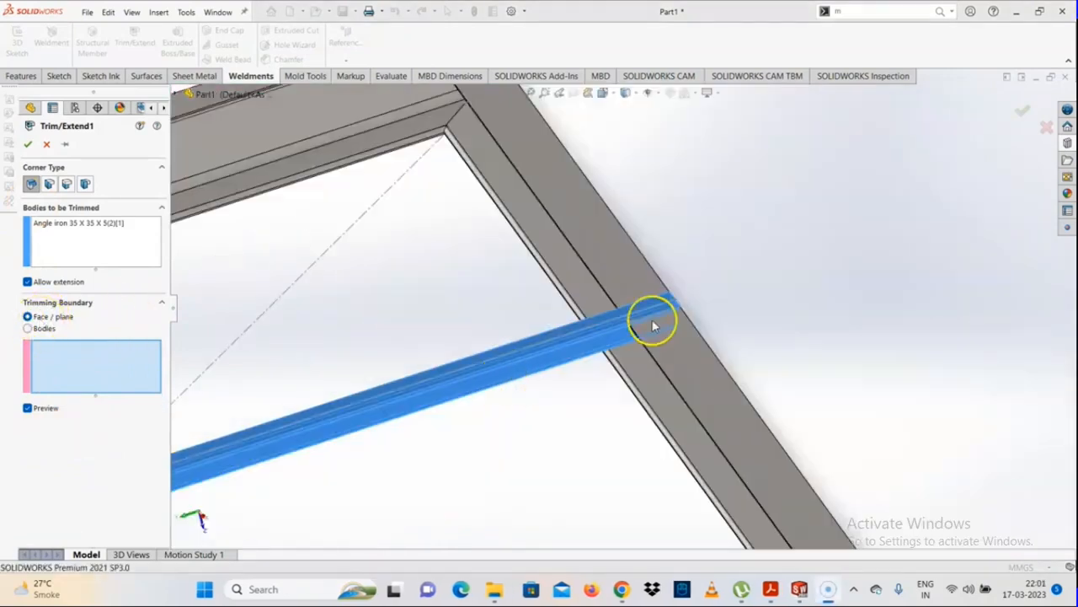
pyautogui.scroll(-5, 652, 320)
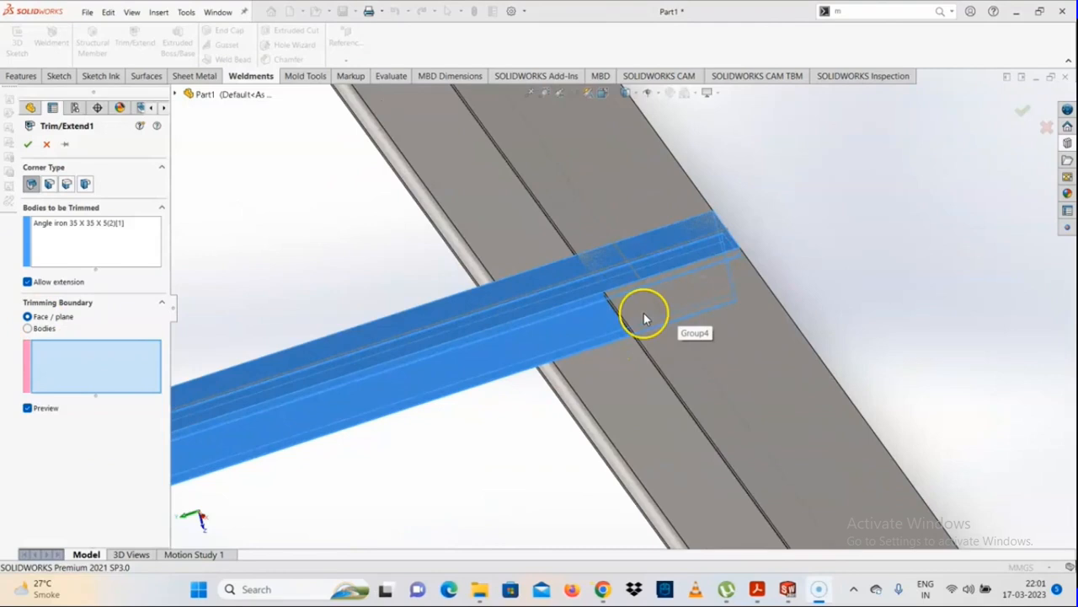
pyautogui.moveTo(590, 301)
pyautogui.mouseDown(button='middle')
pyautogui.moveTo(595, 259)
pyautogui.moveTo(581, 272)
pyautogui.mouseUp(button='middle')
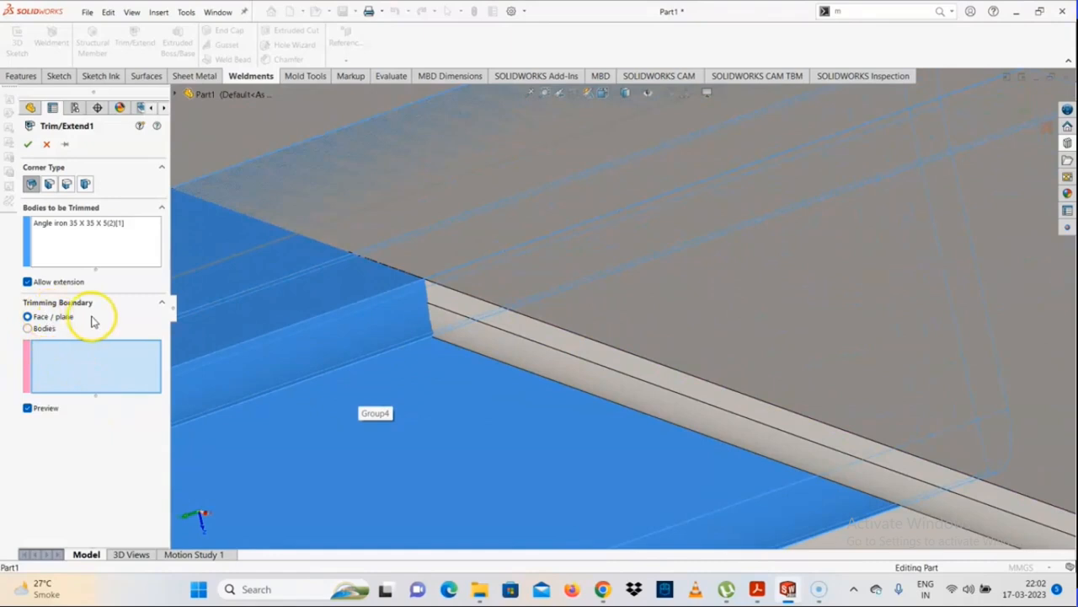
pyautogui.click(517, 326)
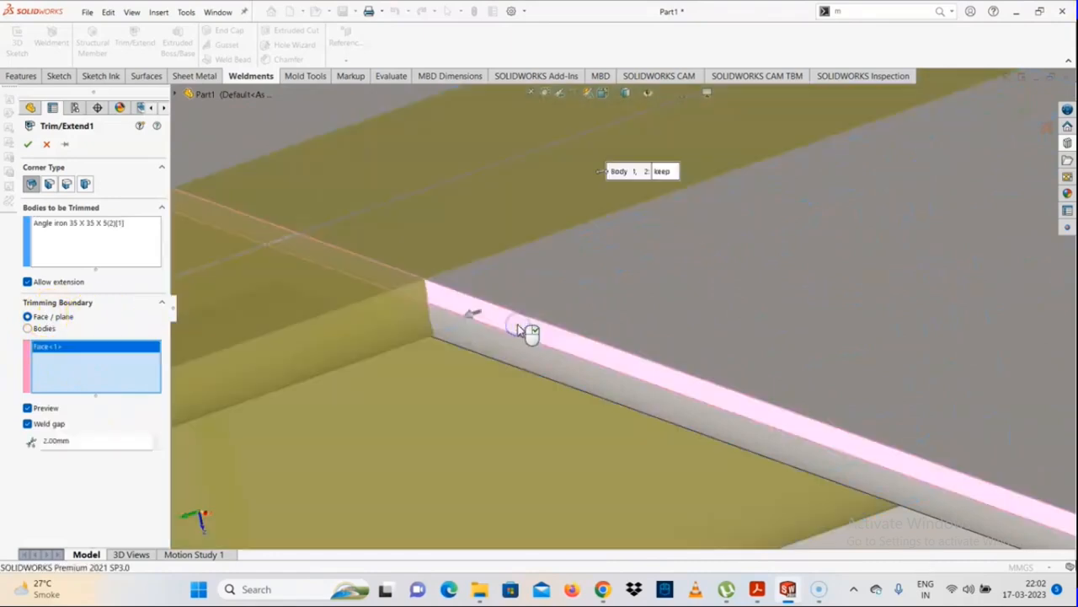
pyautogui.moveTo(528, 331)
pyautogui.mouseDown(button='middle')
pyautogui.moveTo(548, 337)
pyautogui.moveTo(532, 306)
pyautogui.moveTo(541, 351)
pyautogui.moveTo(547, 332)
pyautogui.mouseUp(button='middle')
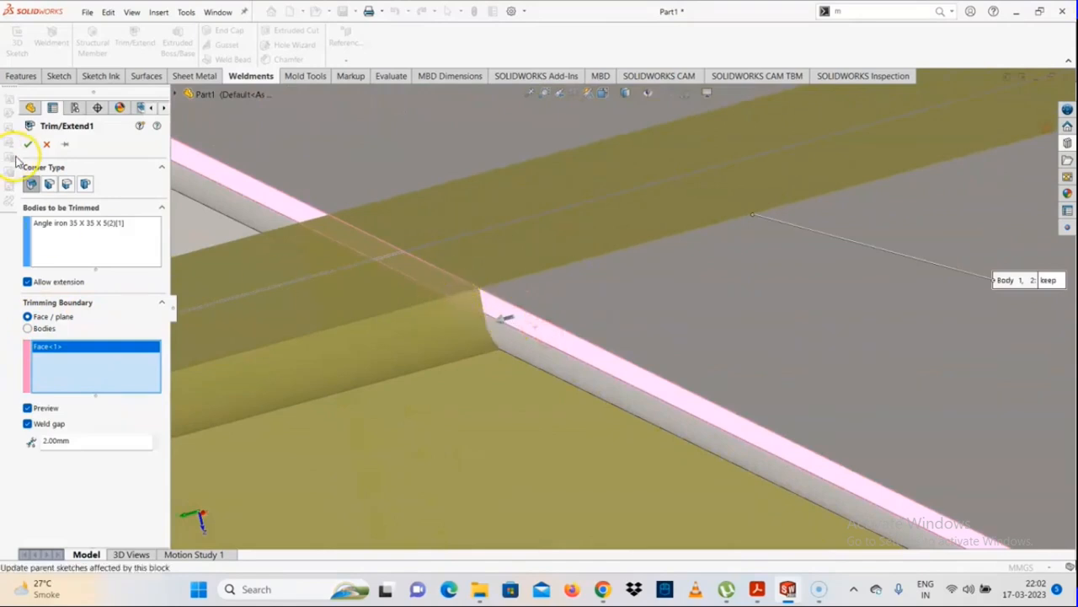
pyautogui.moveTo(913, 321); pyautogui.dragTo(837, 309, button='middle')
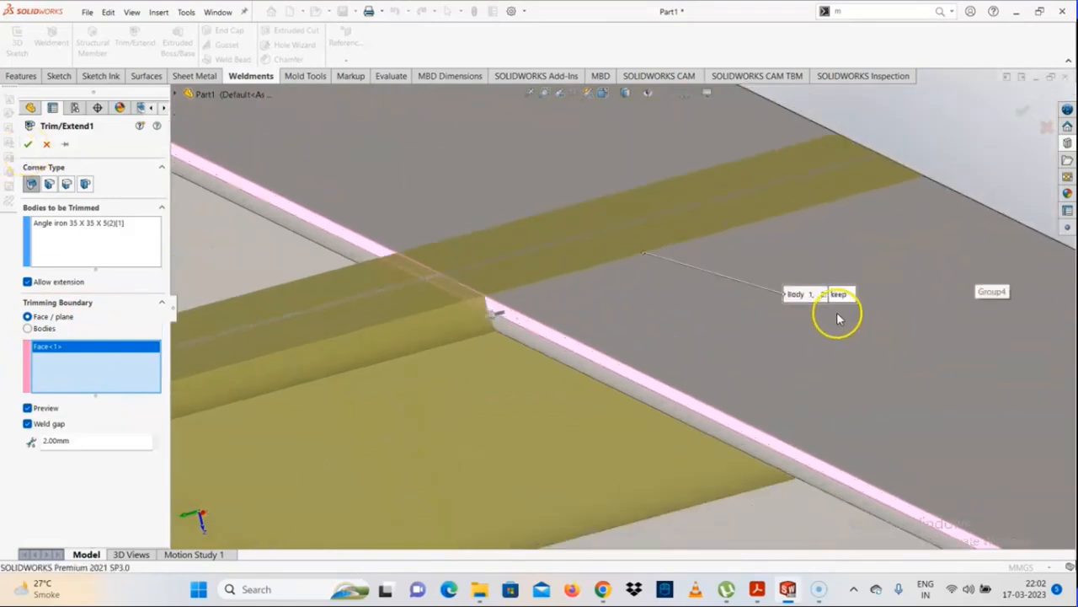
pyautogui.moveTo(653, 240); pyautogui.dragTo(680, 332, button='middle')
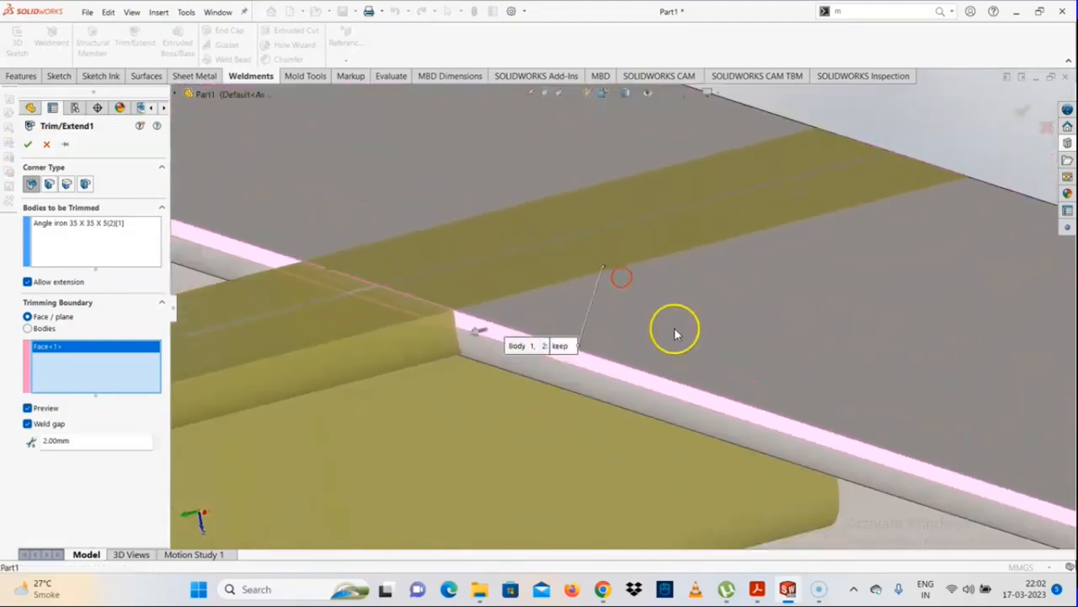
pyautogui.click(29, 145)
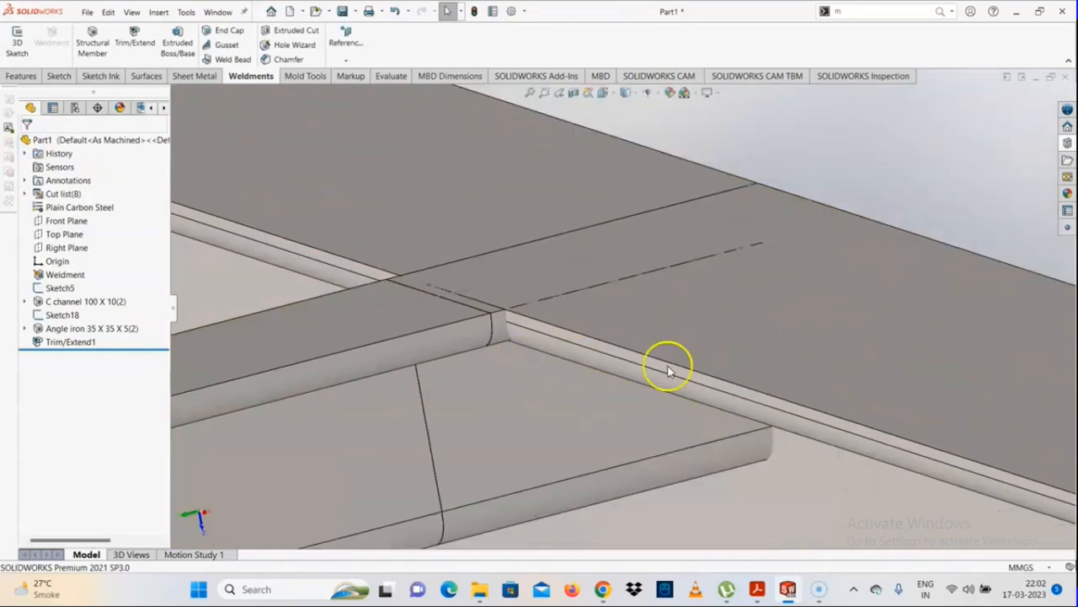
# Step: Inspect the split angle iron joint and the boundary face set in the Trim/Extend
pyautogui.moveTo(357, 390); pyautogui.dragTo(361, 419, button='middle')
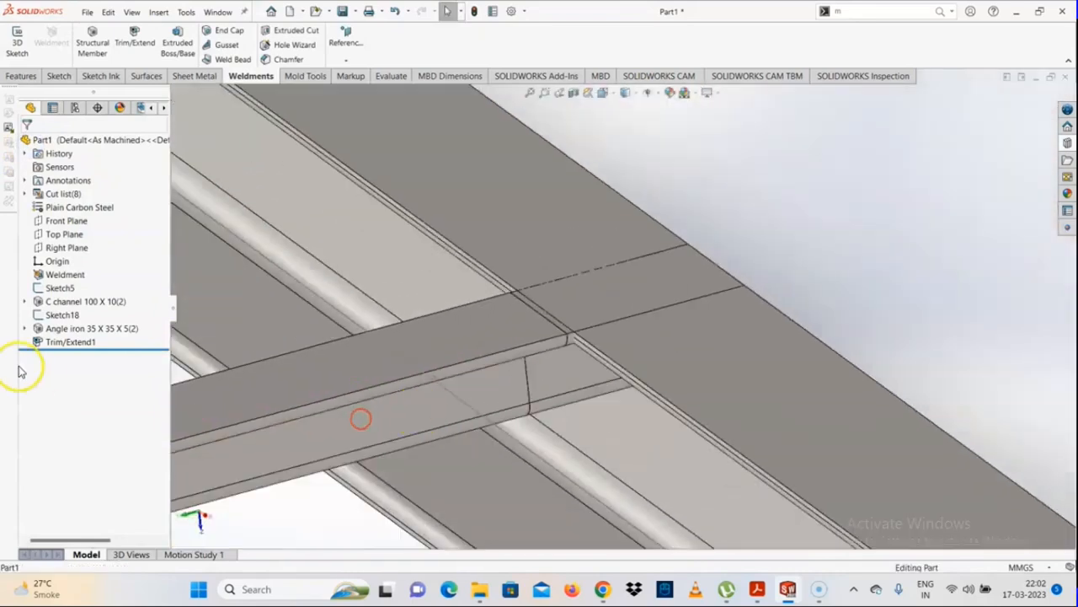
pyautogui.click(48, 341)
pyautogui.click(42, 310)
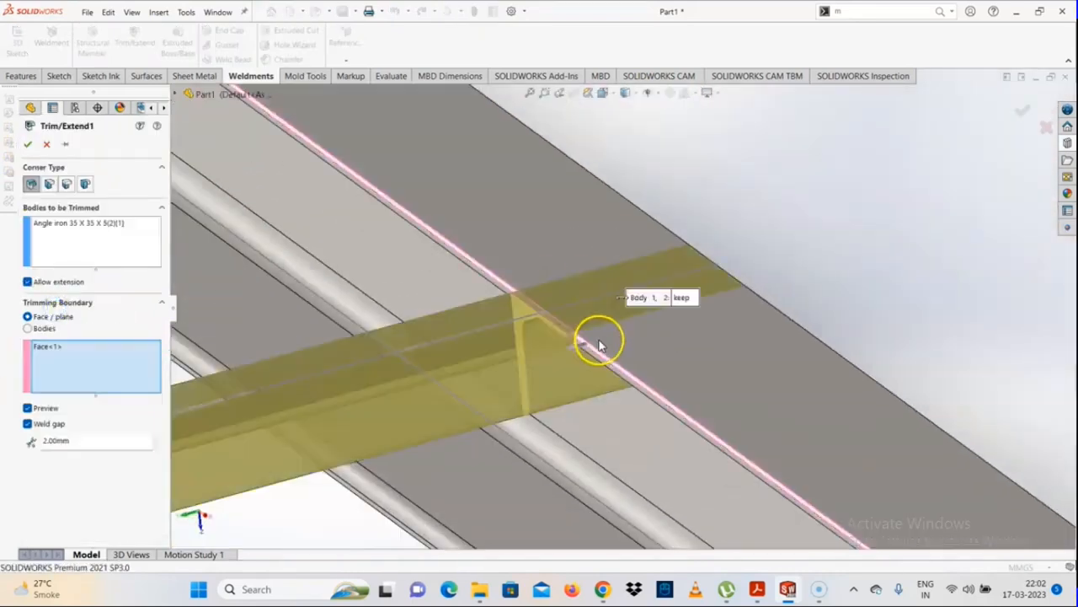
pyautogui.scroll(-5, 600, 344)
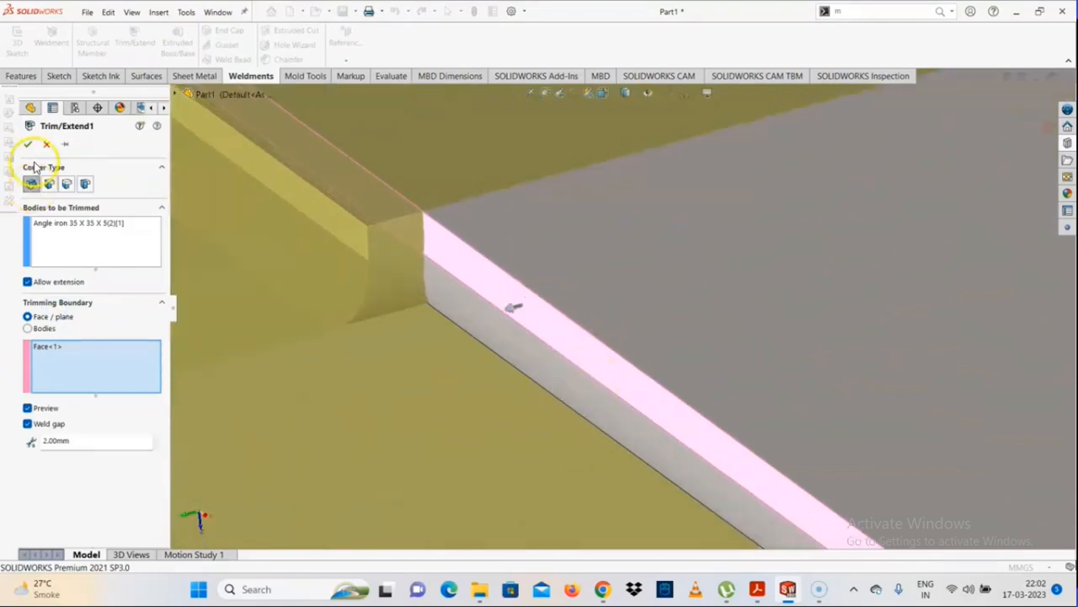
pyautogui.click(28, 144)
pyautogui.scroll(10, 561, 337)
pyautogui.click(70, 342)
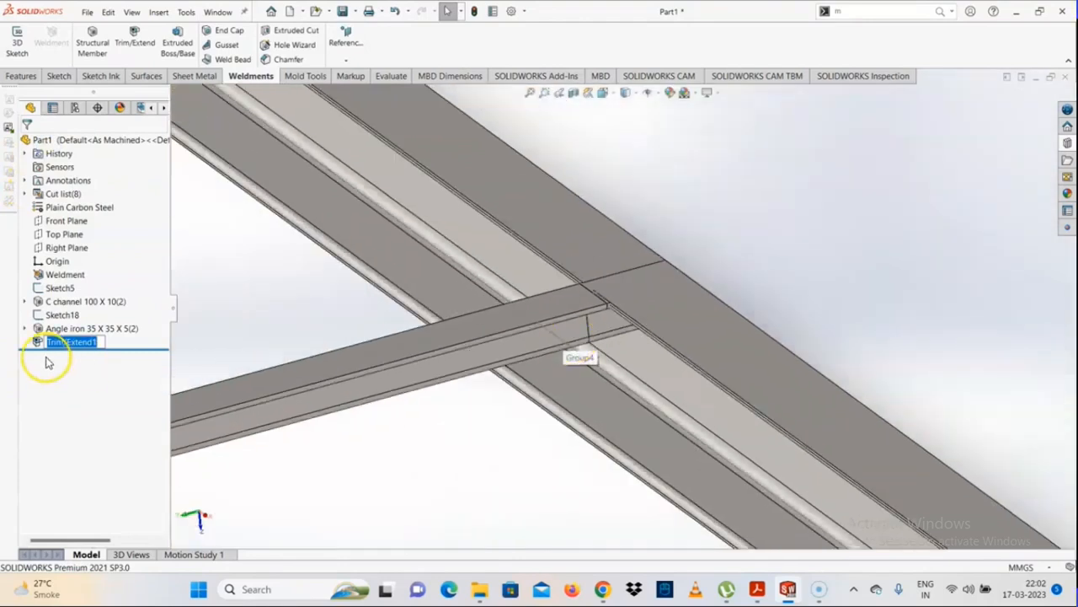
pyautogui.click(398, 472)
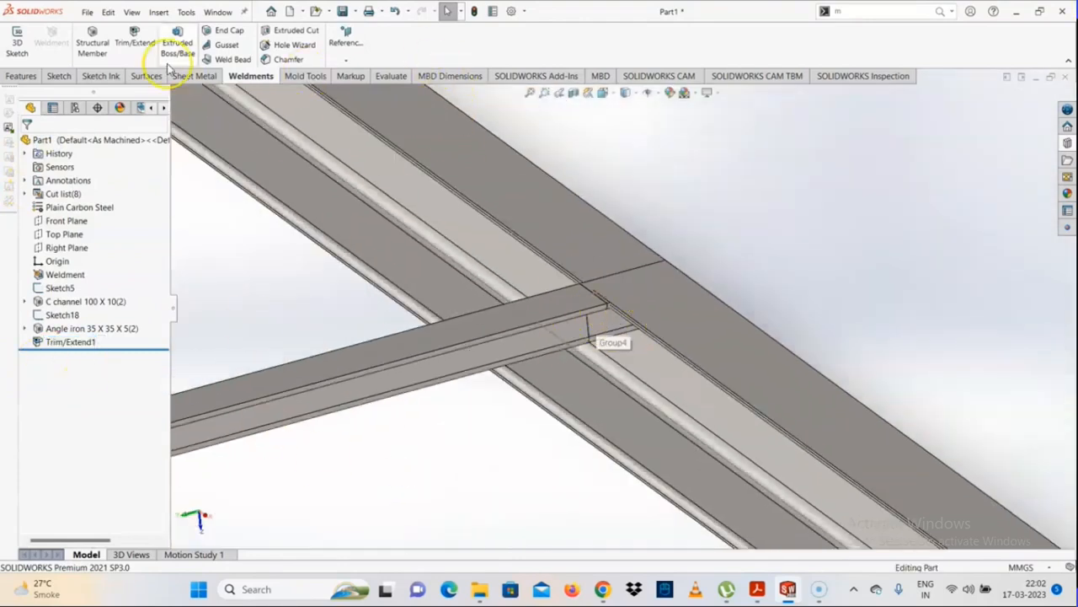
# Step: Create a reference plane offset 50 mm from the C channel's outer web face, with the offset flipped inward
pyautogui.click(22, 76)
pyautogui.click(552, 38)
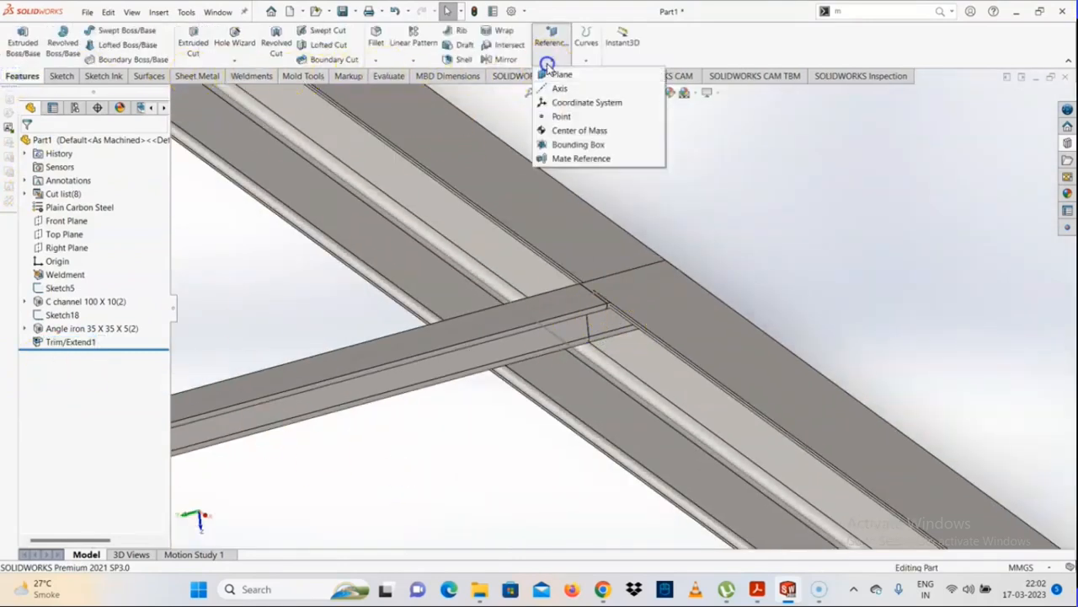
pyautogui.click(559, 73)
pyautogui.scroll(2, 666, 337)
pyautogui.moveTo(666, 337); pyautogui.dragTo(609, 368, button='middle')
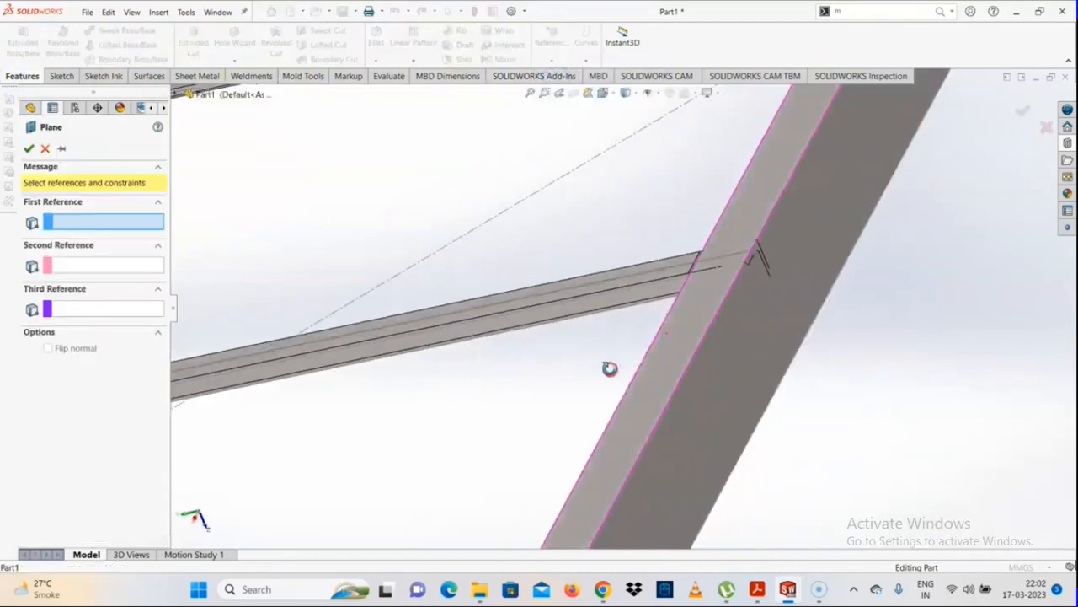
pyautogui.click(727, 377)
pyautogui.click(52, 340)
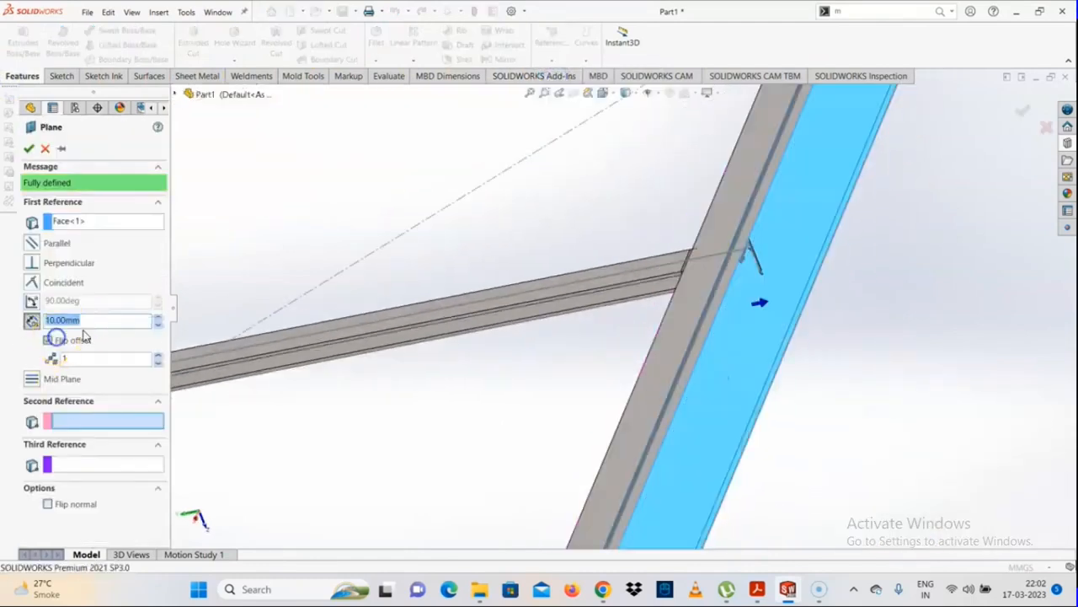
pyautogui.write('50')
pyautogui.press('Return')
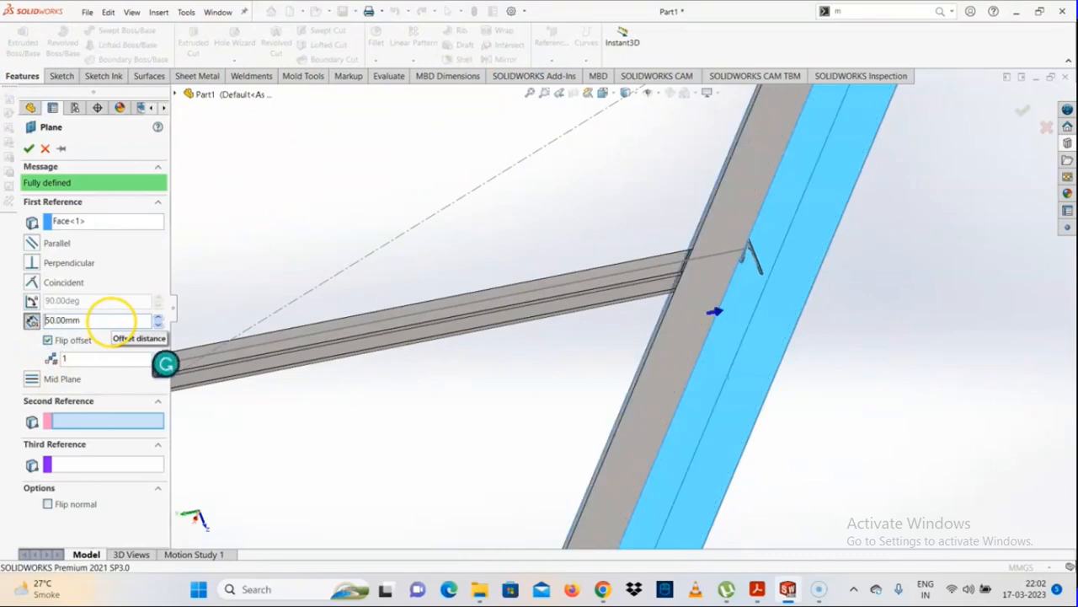
pyautogui.moveTo(732, 286); pyautogui.dragTo(767, 258, button='middle')
pyautogui.scroll(-3, 694, 323)
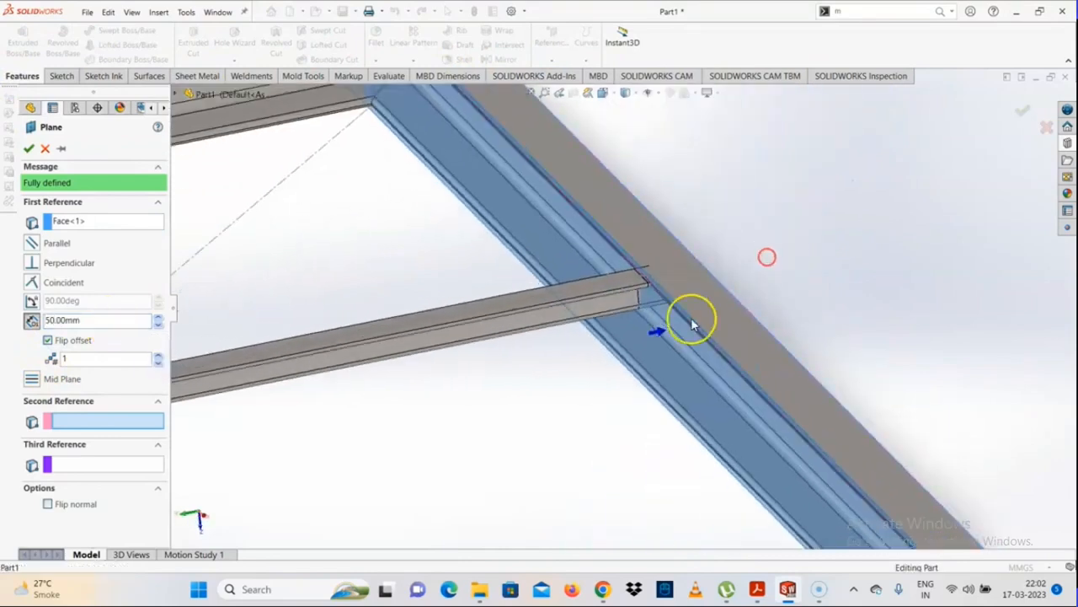
pyautogui.moveTo(638, 272)
pyautogui.mouseDown(button='middle')
pyautogui.moveTo(610, 266)
pyautogui.moveTo(623, 272)
pyautogui.mouseUp(button='middle')
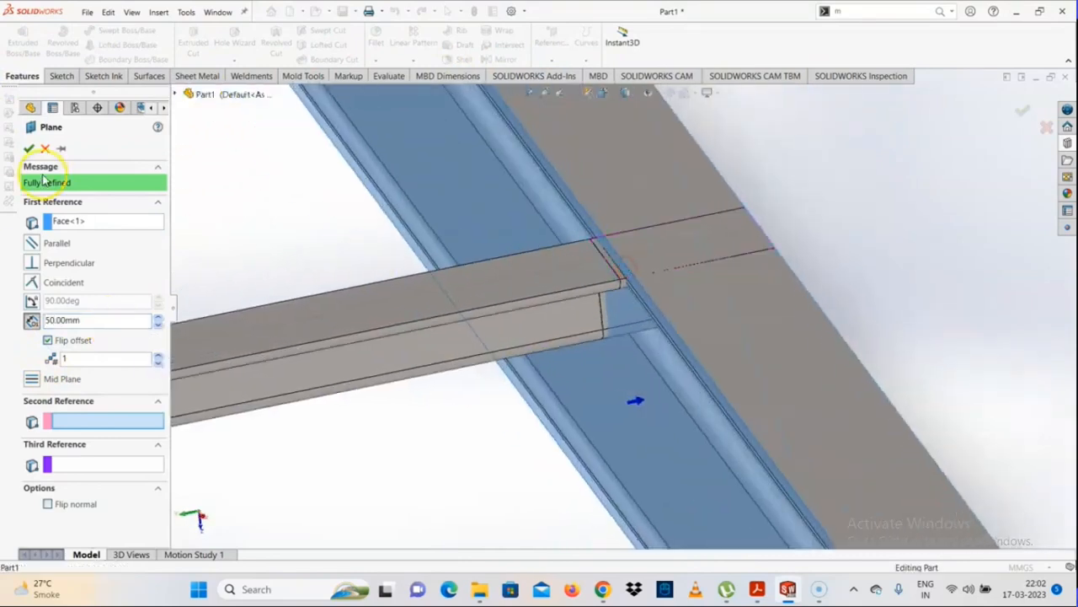
pyautogui.click(28, 148)
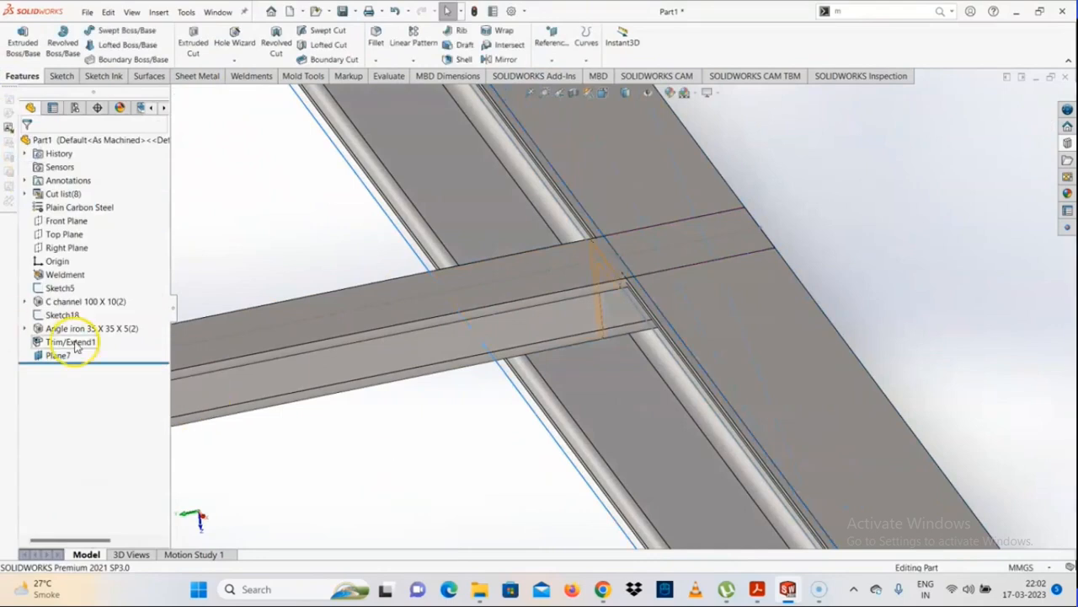
# Step: Delete the existing Trim/Extend feature from the part
pyautogui.click(76, 346)
pyautogui.press('Delete')
pyautogui.press('Return')
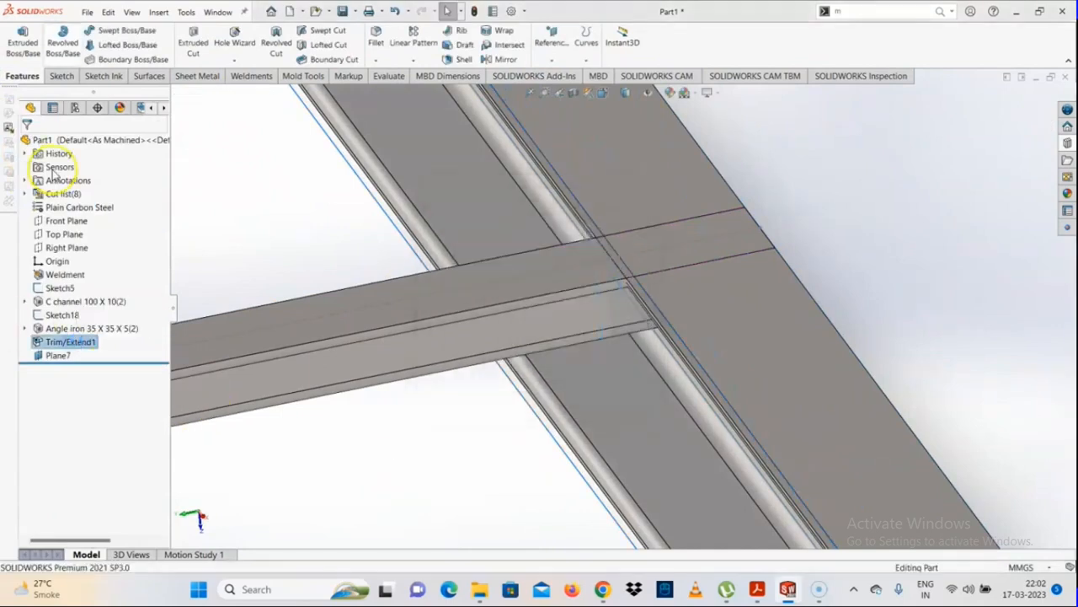
pyautogui.click(244, 76)
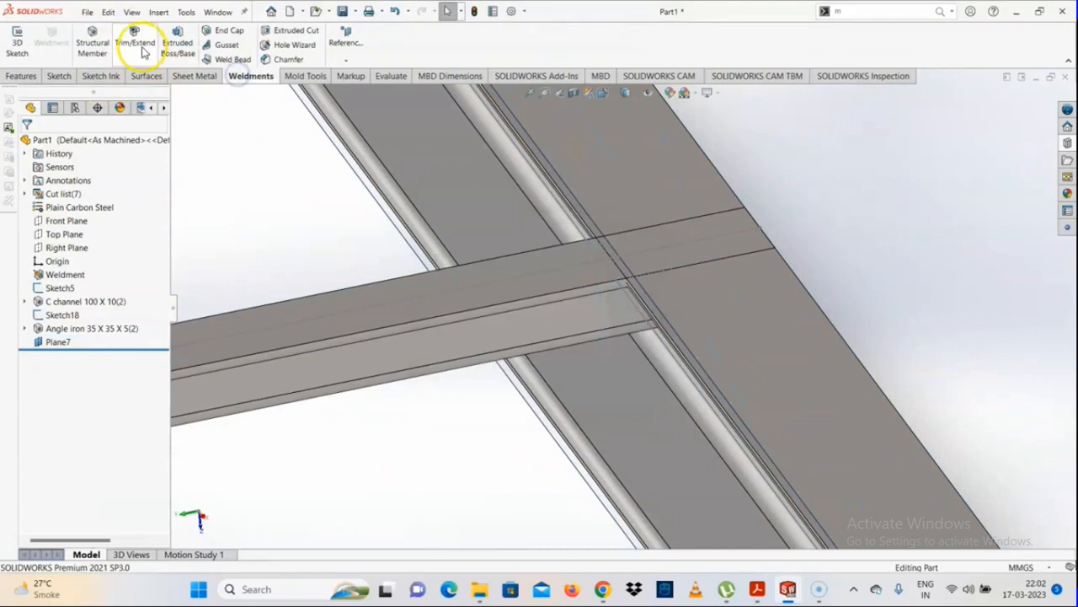
# Step: Trim the lengthwise angle iron with the offset reference plane as boundary and a 2 mm weld gap, discarding the piece beyond the plane
pyautogui.click(135, 39)
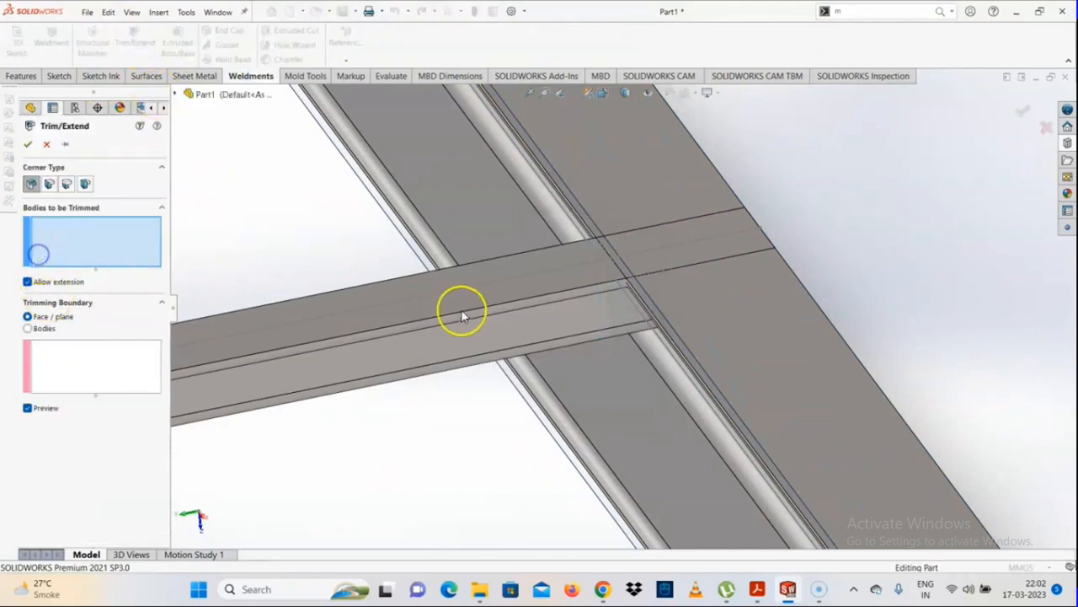
pyautogui.click(462, 315)
pyautogui.click(57, 373)
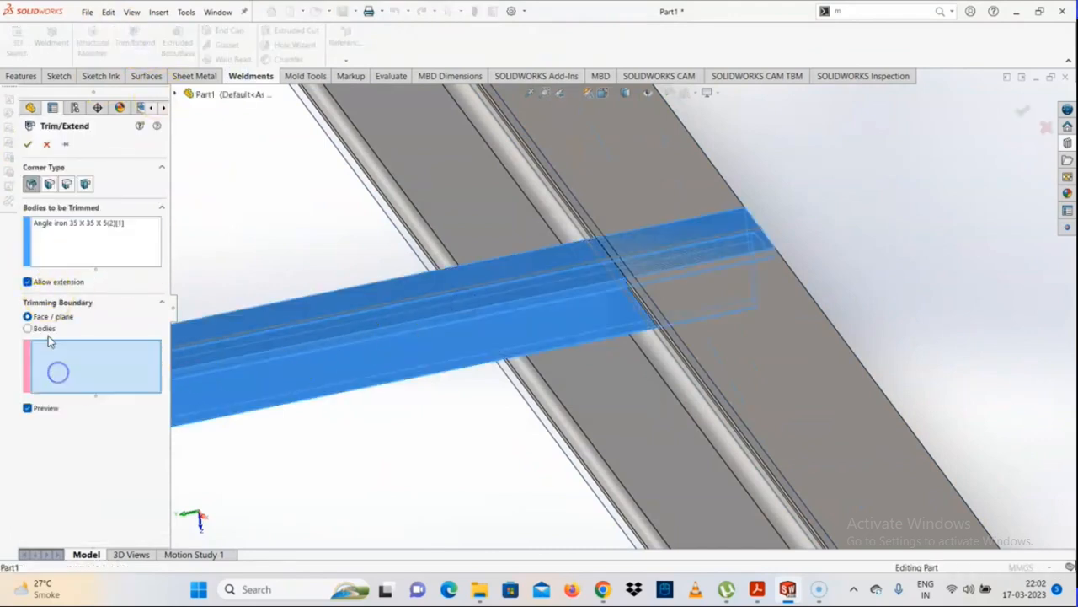
pyautogui.scroll(3, 641, 344)
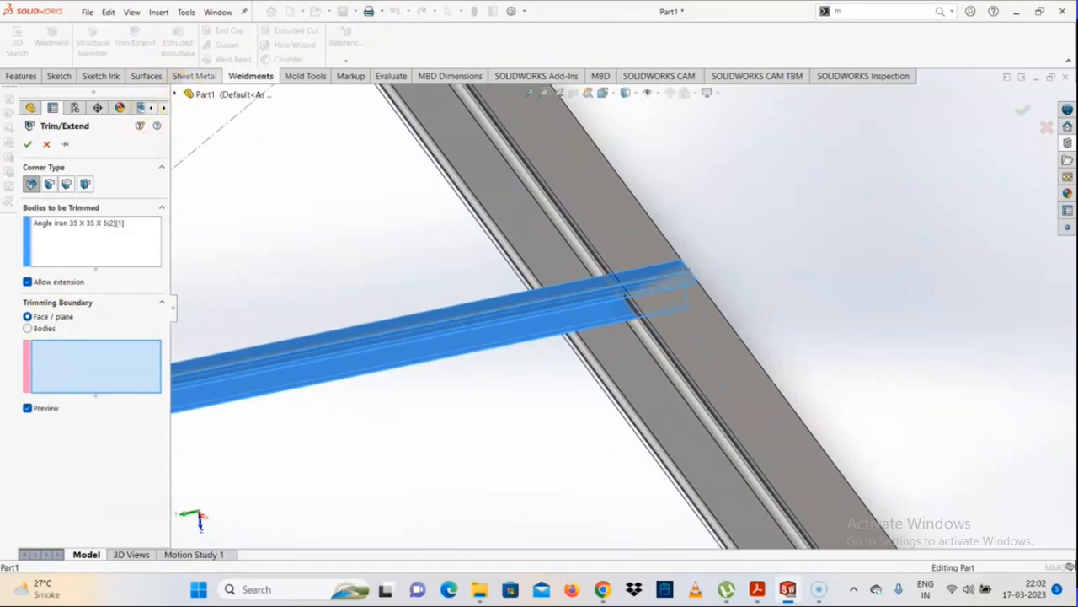
pyautogui.click(177, 94)
pyautogui.click(217, 296)
pyautogui.scroll(-2, 735, 303)
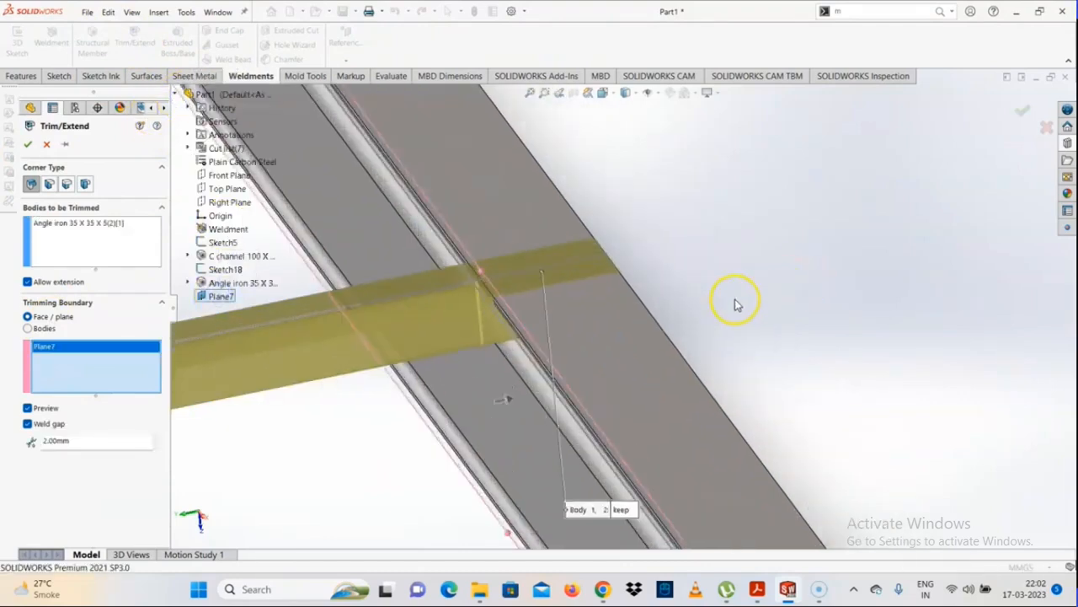
pyautogui.scroll(-1, 734, 303)
pyautogui.click(581, 523)
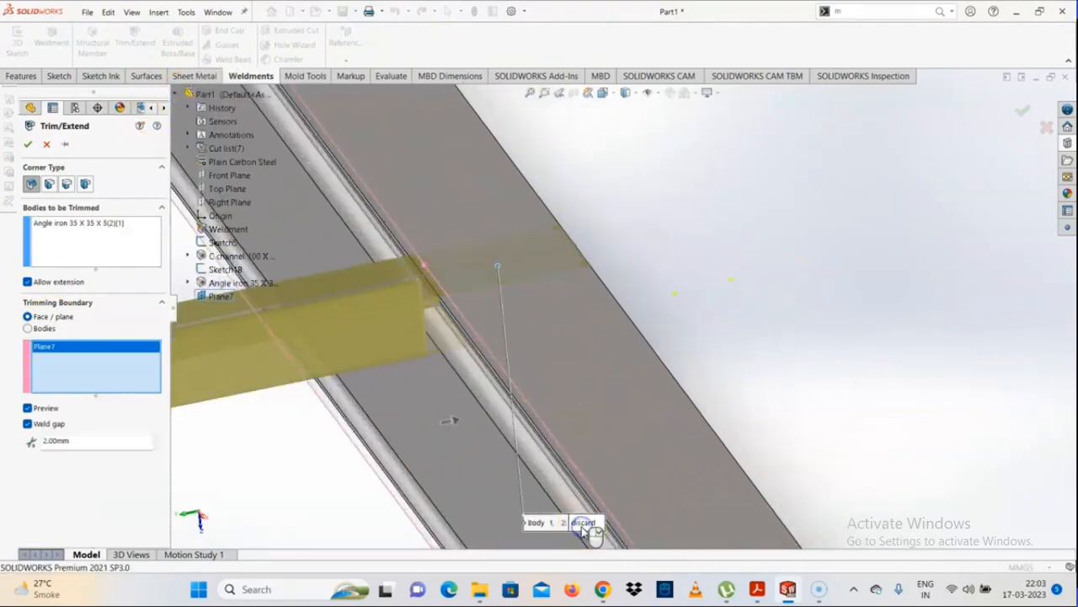
pyautogui.moveTo(521, 344); pyautogui.dragTo(522, 313, button='middle')
pyautogui.click(28, 145)
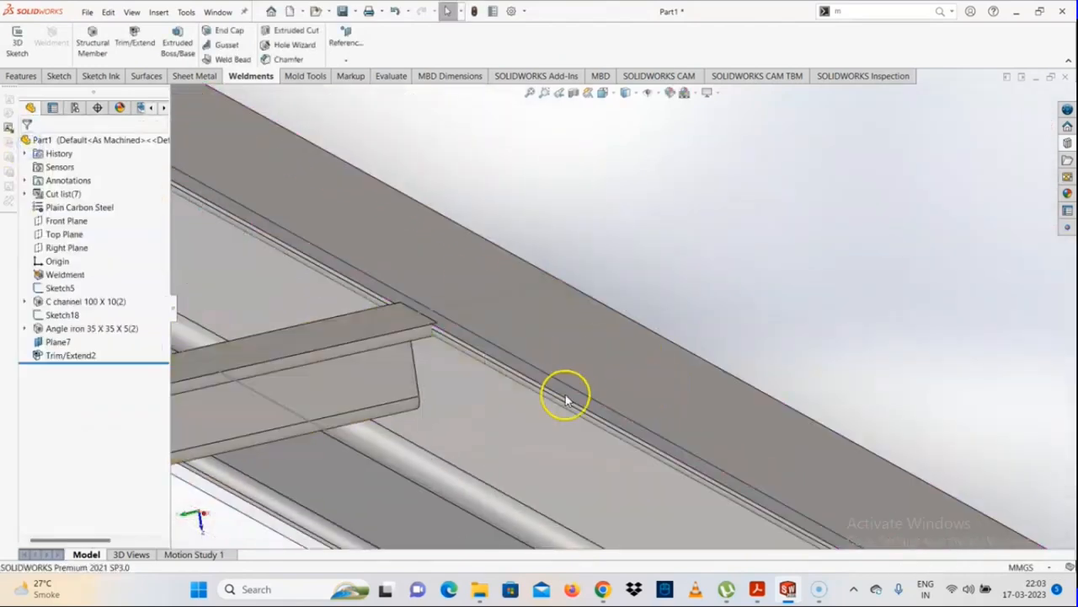
# Step: Inspect the trimmed angle iron end against the C channel flange and web, and its position in the whole frame
pyautogui.moveTo(564, 393); pyautogui.dragTo(531, 396, button='middle')
pyautogui.scroll(5, 531, 396)
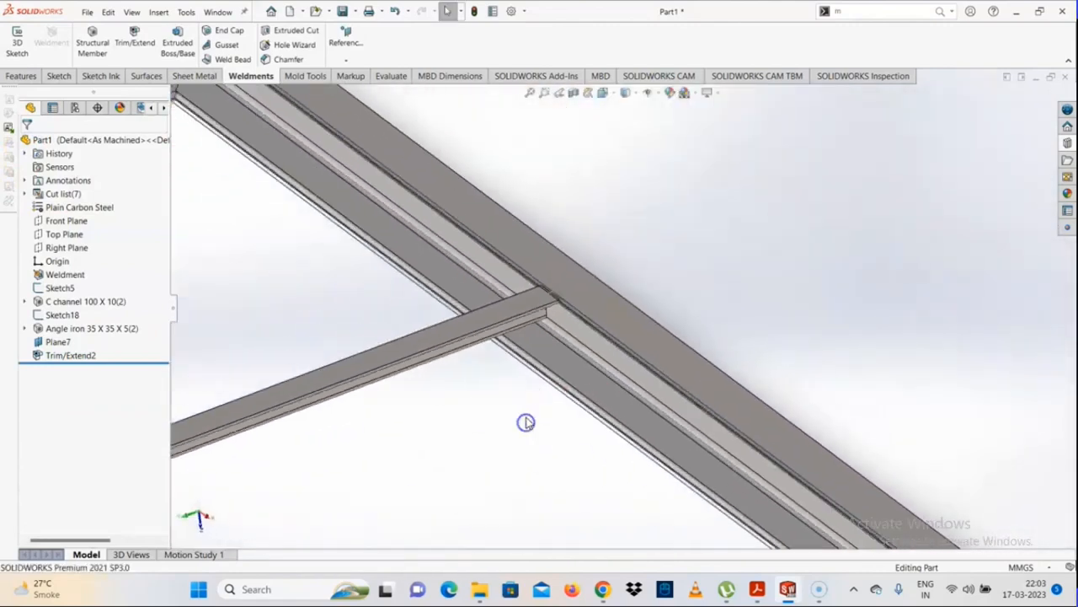
pyautogui.scroll(6, 525, 421)
pyautogui.scroll(-5, 529, 316)
pyautogui.scroll(-5, 651, 278)
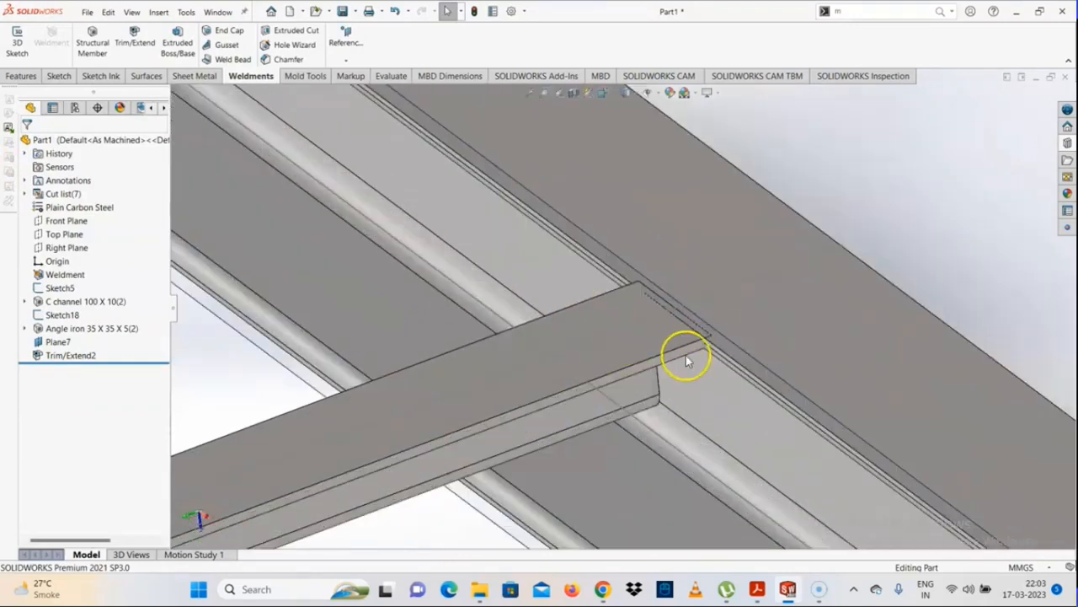
pyautogui.moveTo(693, 348); pyautogui.dragTo(686, 409, button='middle')
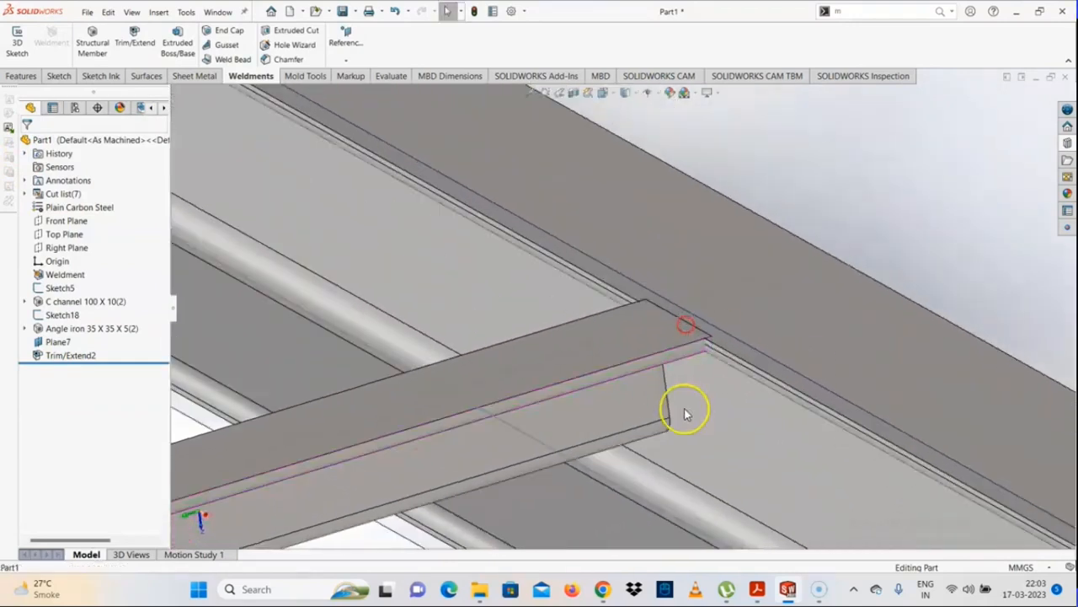
pyautogui.scroll(4, 738, 381)
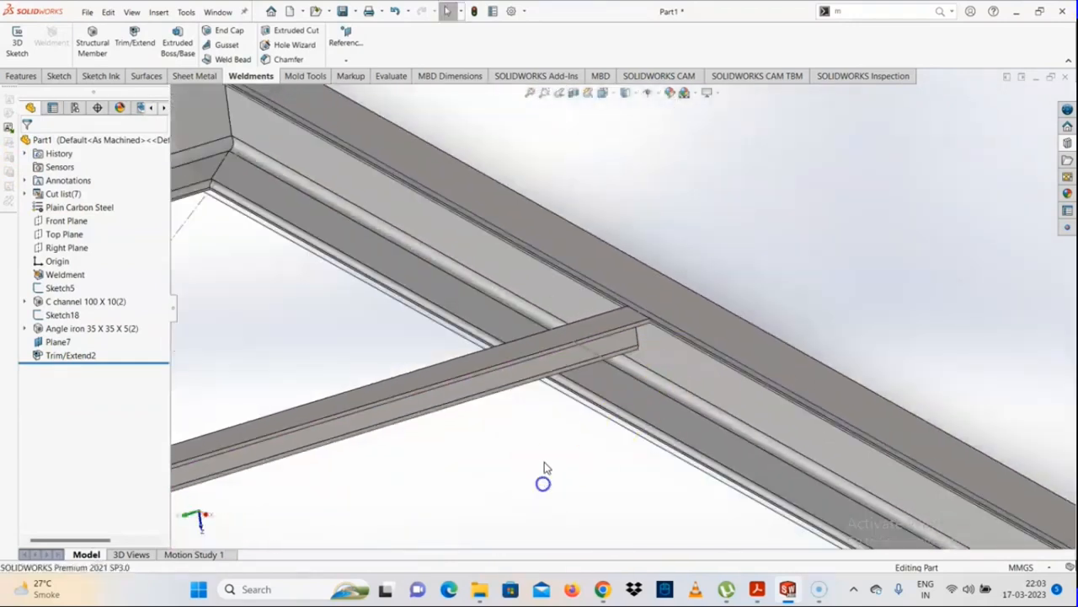
pyautogui.scroll(8, 531, 430)
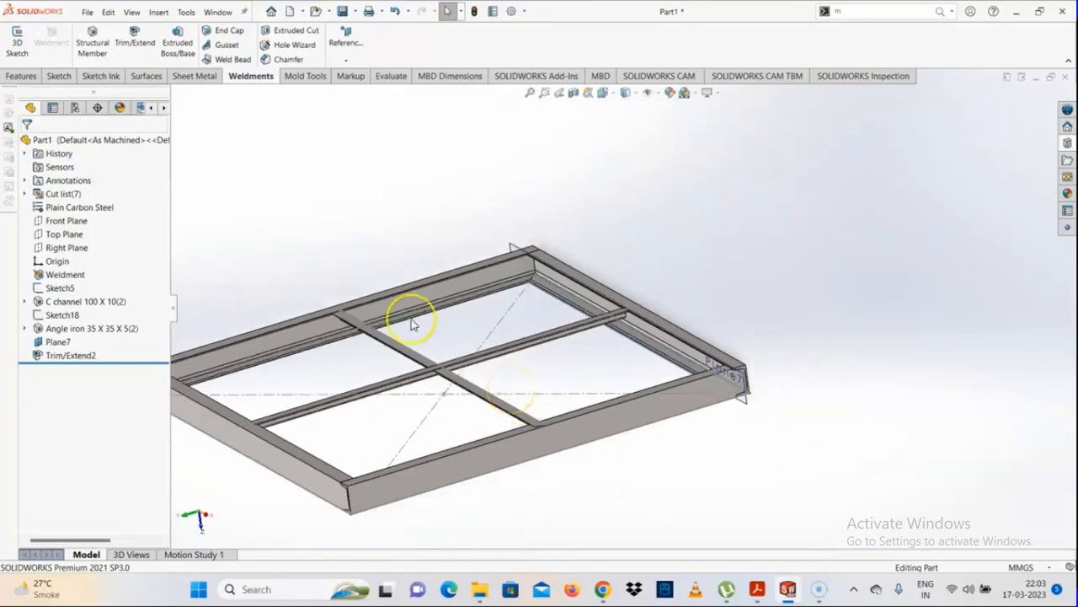
# Step: Trim the crosswise angle iron against the adjoining C channel body using a coped cut between bodies, with extension allowed
pyautogui.scroll(-10, 361, 321)
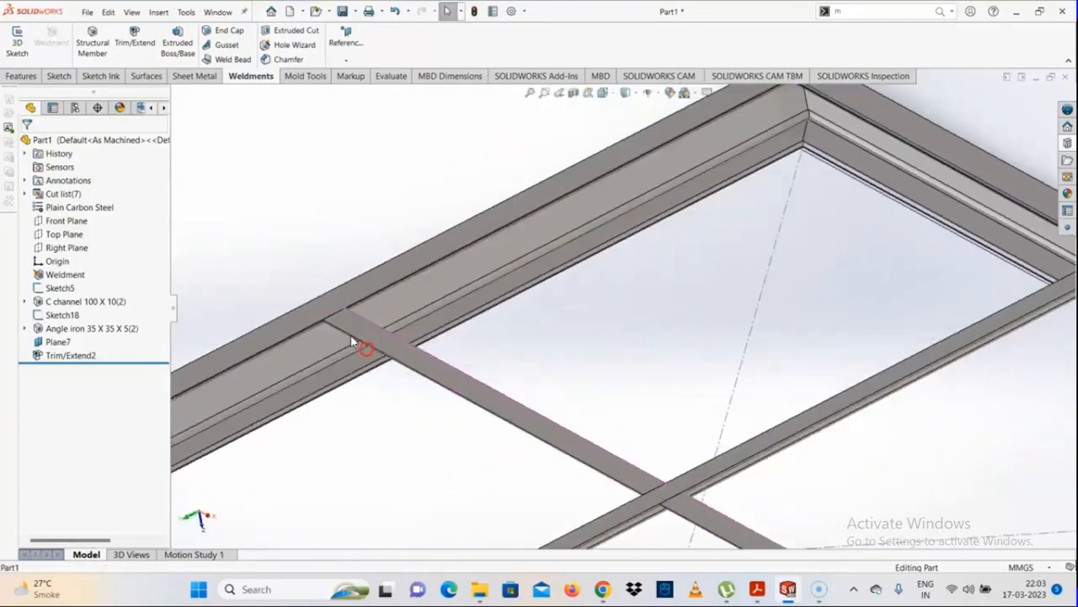
pyautogui.click(128, 46)
pyautogui.scroll(-8, 350, 333)
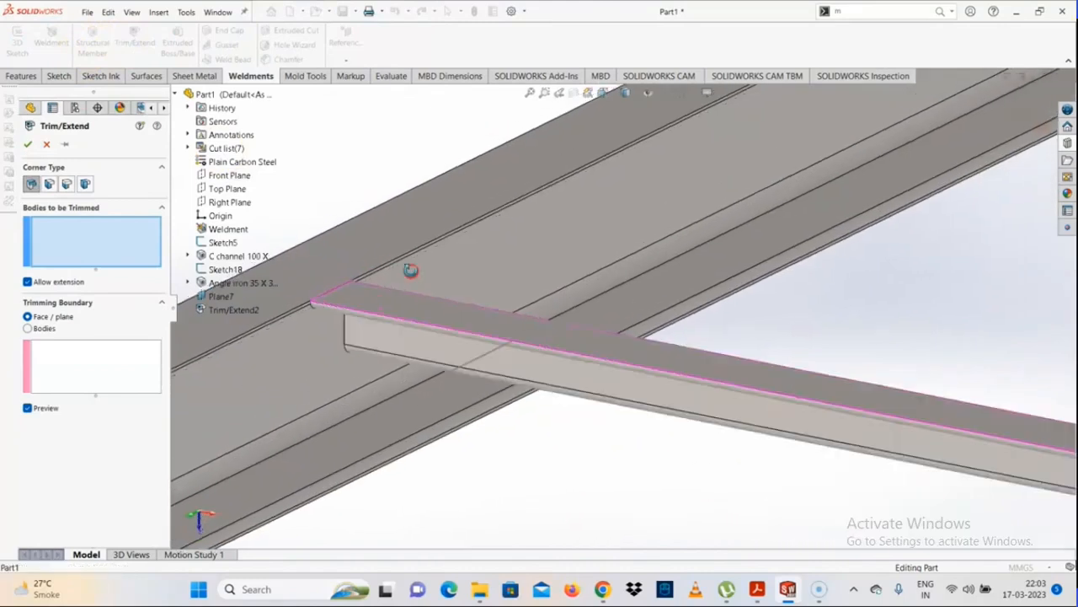
pyautogui.moveTo(412, 275); pyautogui.dragTo(436, 333, button='middle')
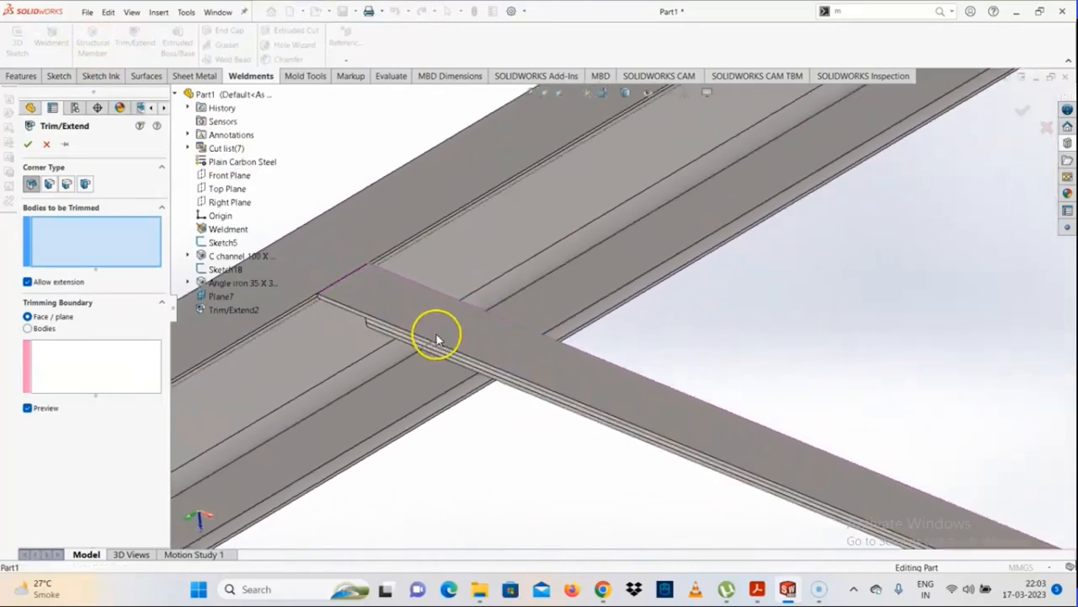
pyautogui.click(474, 331)
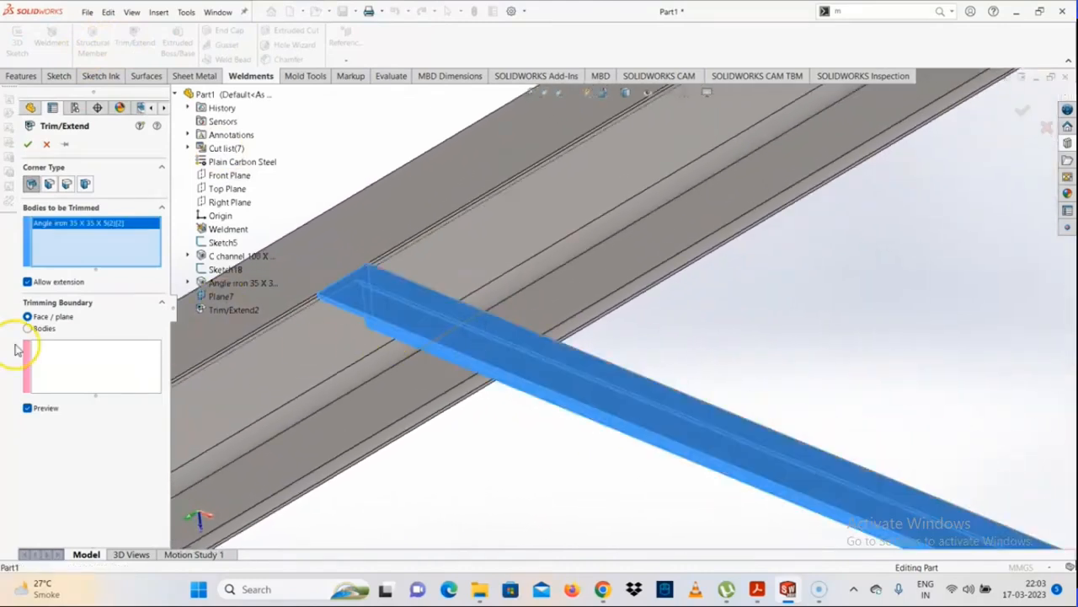
pyautogui.scroll(3, 379, 339)
pyautogui.click(58, 372)
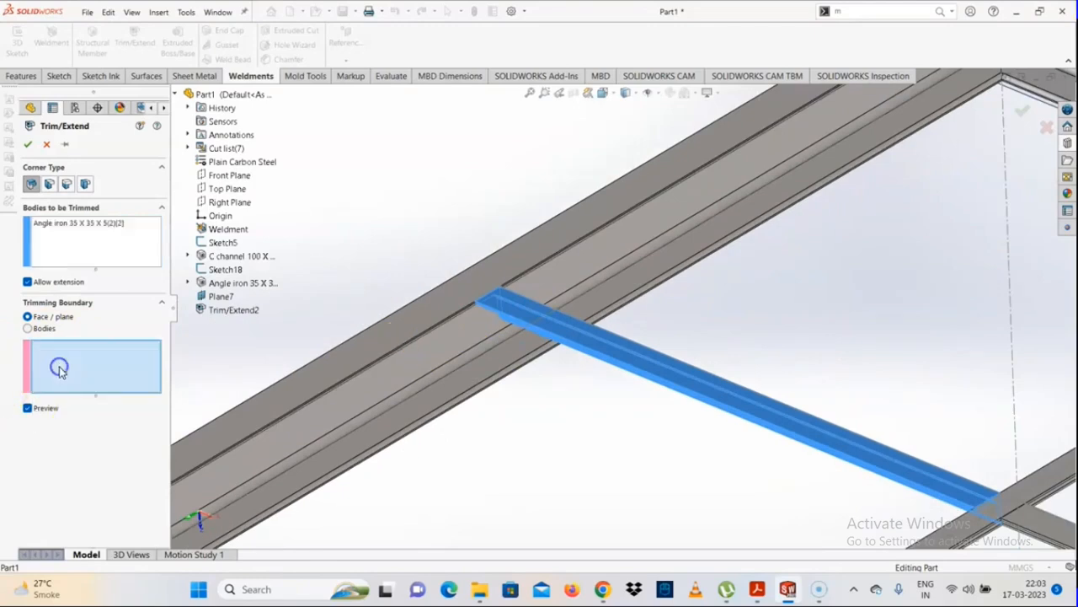
pyautogui.scroll(-2, 495, 313)
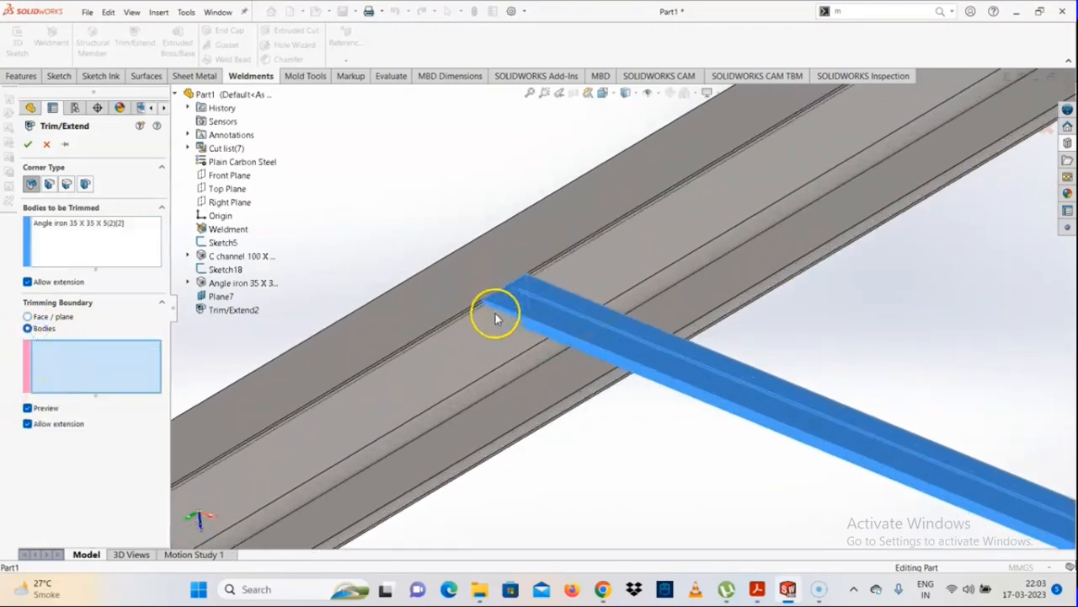
pyautogui.click(481, 355)
pyautogui.moveTo(489, 315); pyautogui.dragTo(489, 242, button='middle')
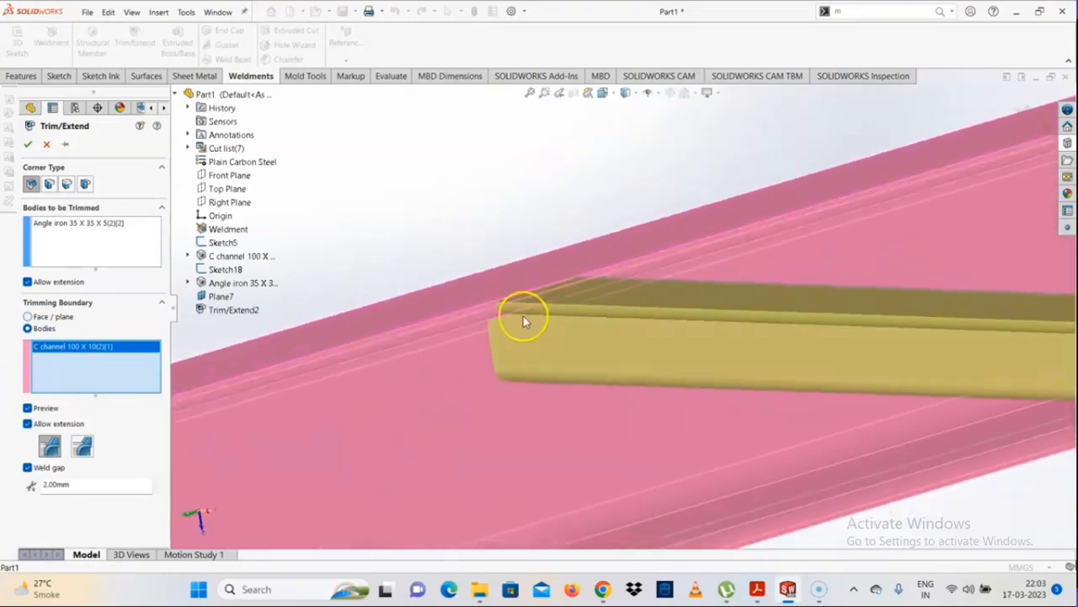
pyautogui.click(87, 448)
pyautogui.click(28, 144)
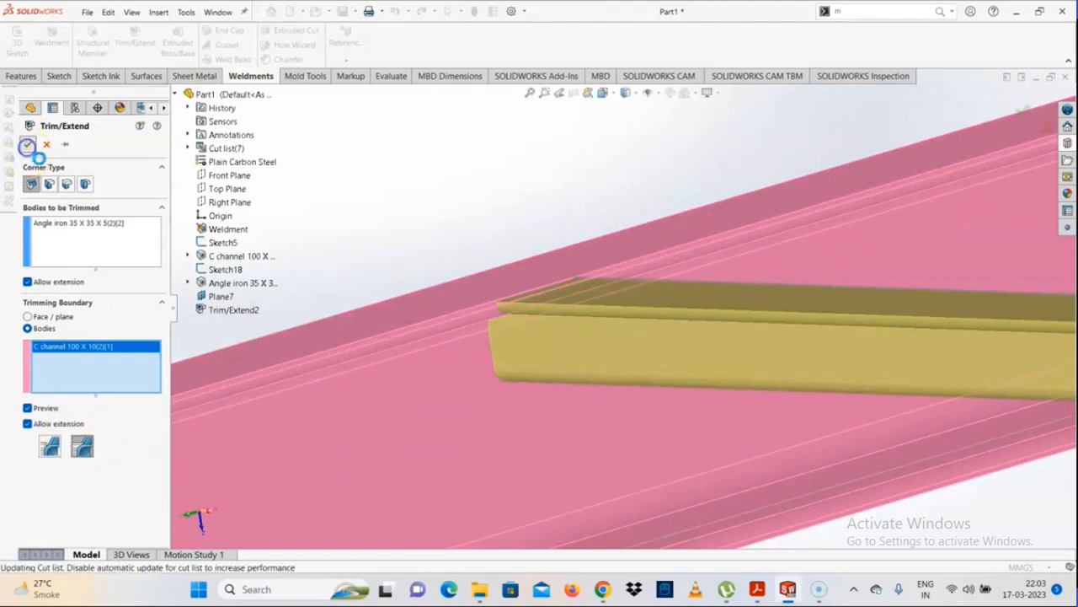
# Step: Edit the crosswise angle iron's trim, setting the simple cut's weld gap to 0 mm and switching back to the coped cut
pyautogui.moveTo(425, 367); pyautogui.dragTo(578, 356, button='middle')
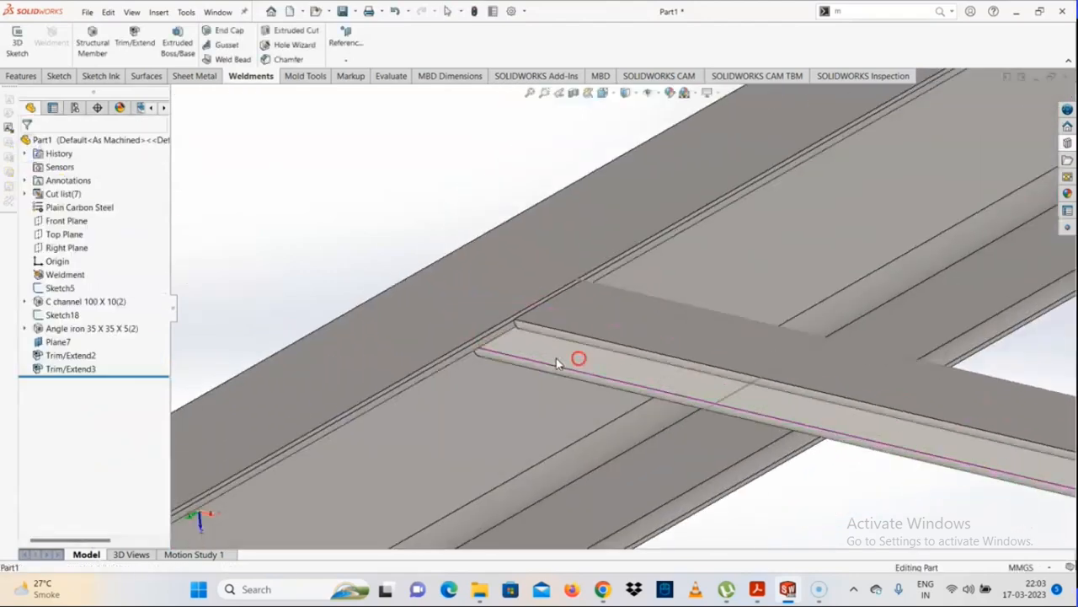
pyautogui.click(90, 369)
pyautogui.click(98, 341)
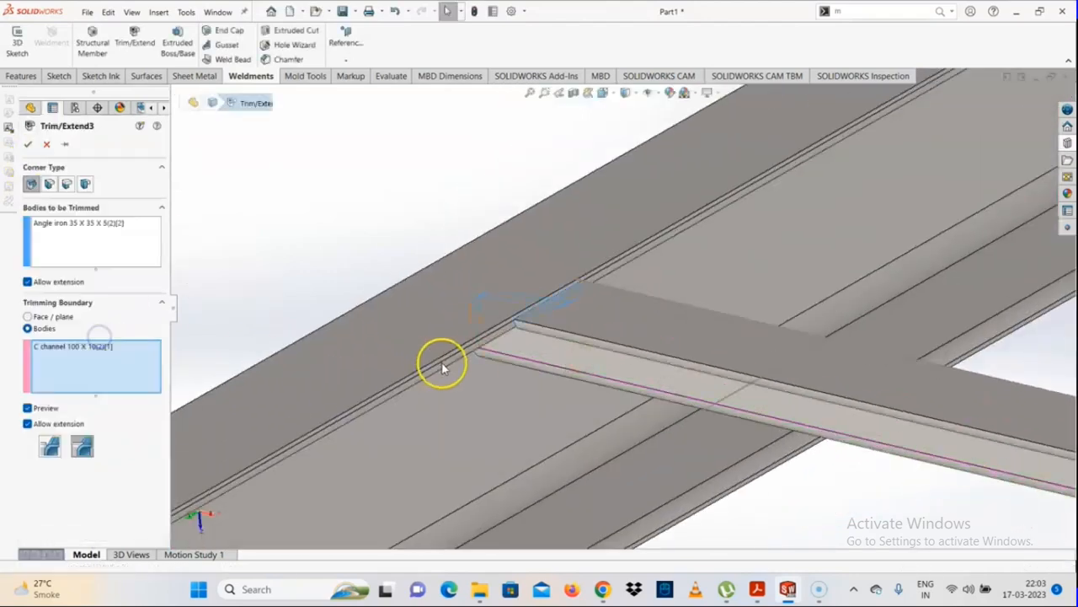
pyautogui.click(52, 439)
pyautogui.click(84, 486)
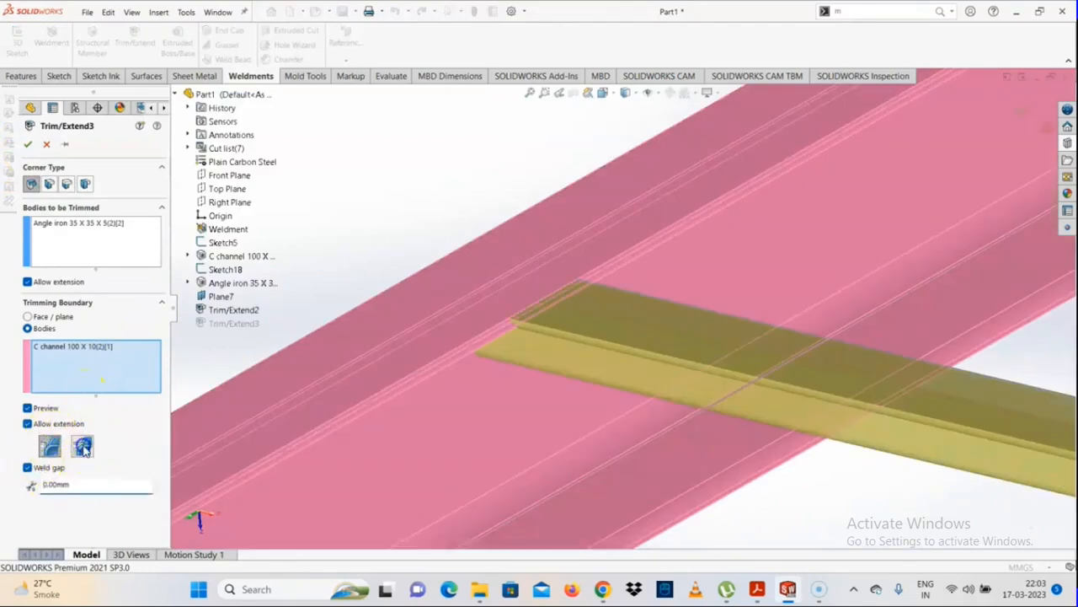
pyautogui.click(85, 449)
pyautogui.click(28, 147)
pyautogui.press('Return')
# Step: Inspect the coped angle iron joint at the C channel and the overall frame
pyautogui.moveTo(475, 263); pyautogui.dragTo(520, 371, button='middle')
pyautogui.scroll(6, 665, 378)
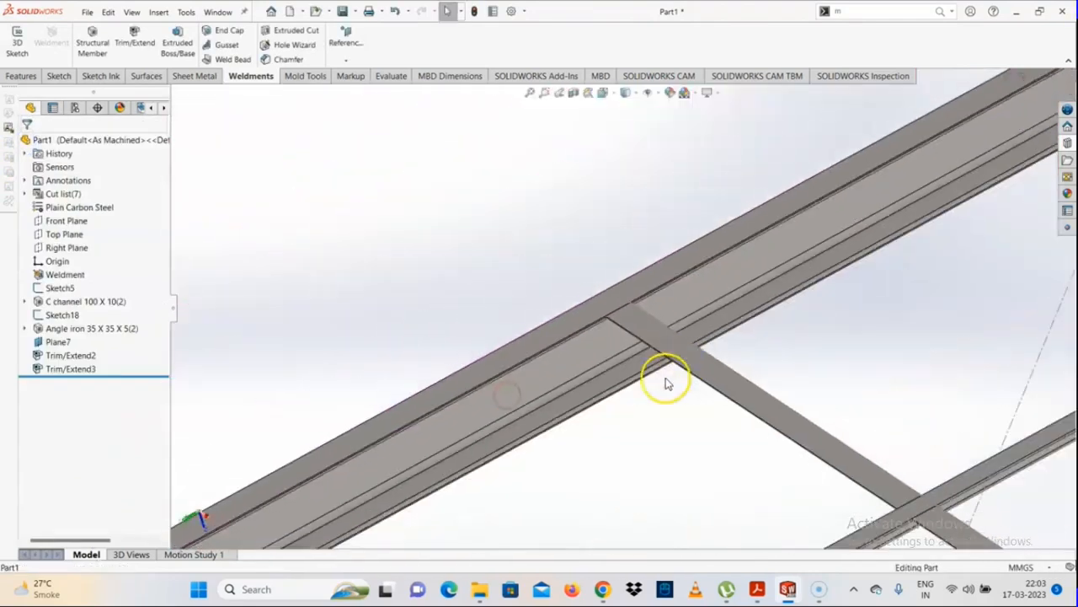
pyautogui.scroll(-4, 649, 366)
pyautogui.scroll(3, 566, 311)
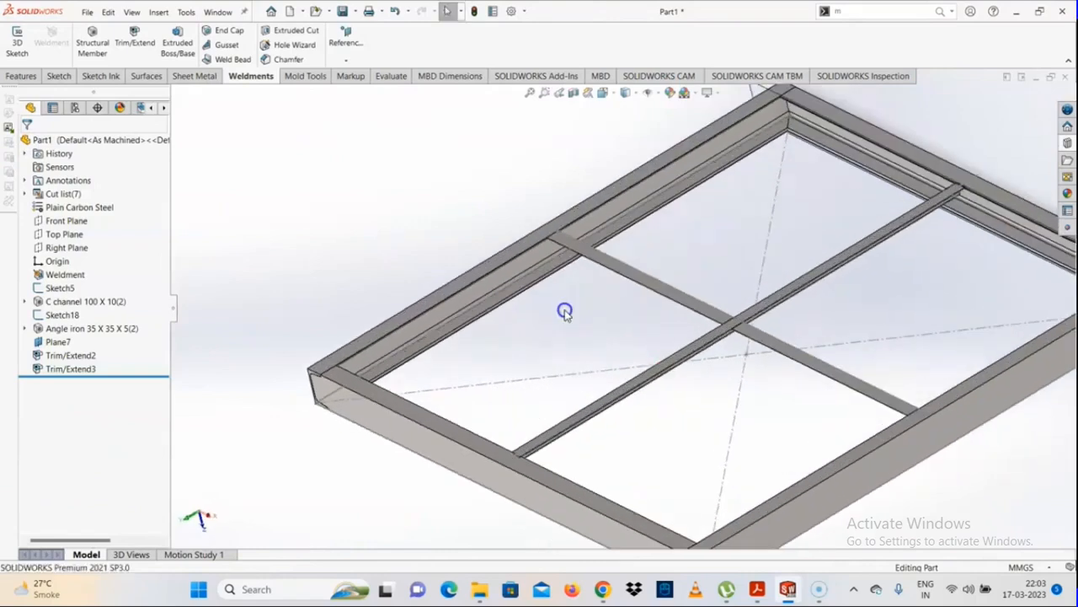
pyautogui.scroll(-5, 640, 346)
pyautogui.scroll(2, 699, 313)
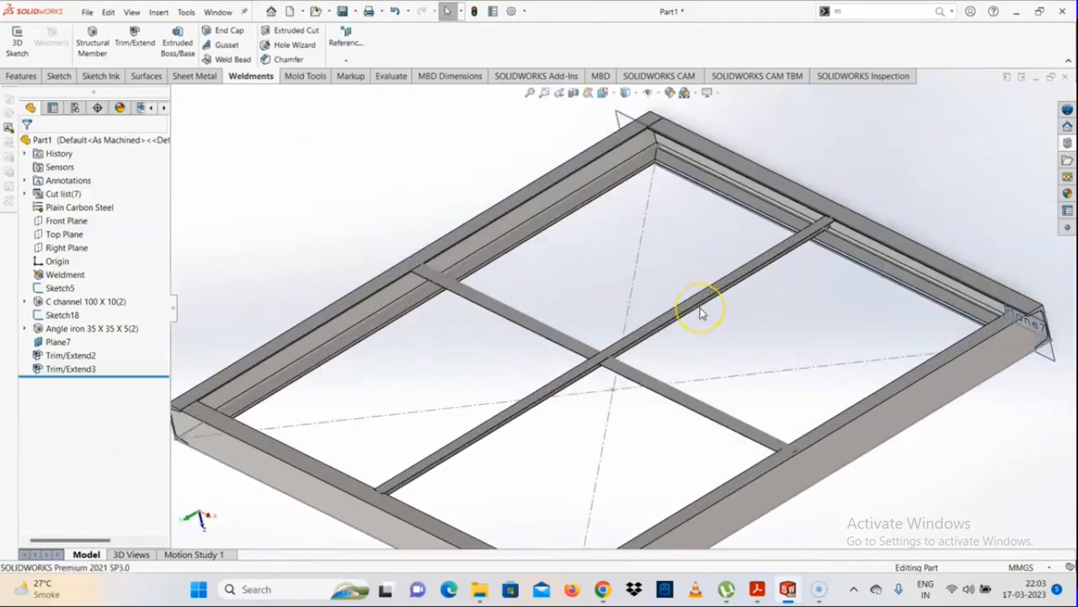
pyautogui.scroll(1, 700, 314)
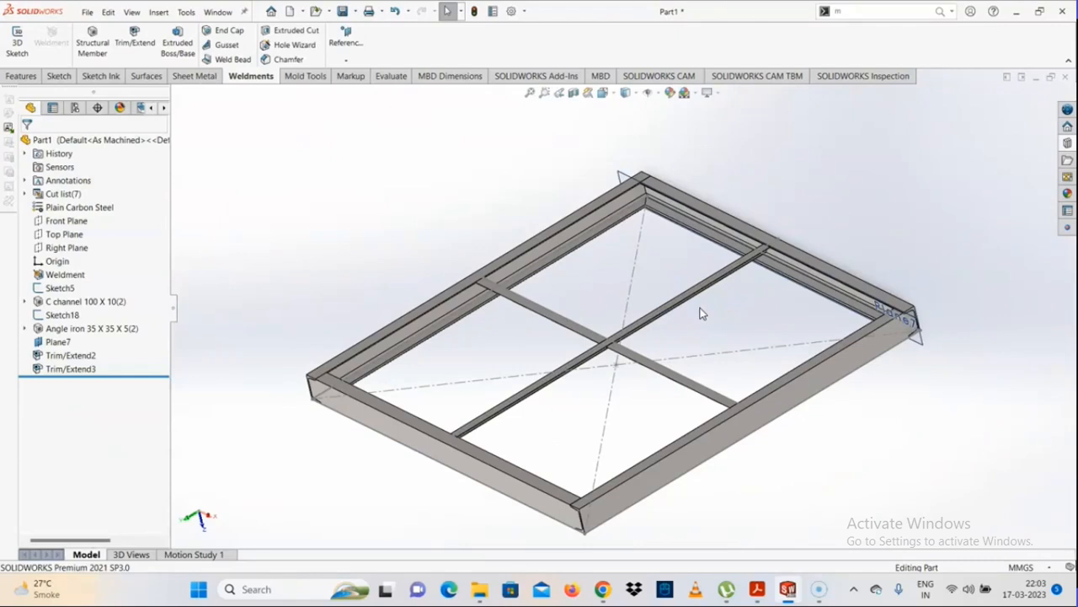
# Step: Add an end miter trim between the two C channels meeting at the frame's nearest corner, with a 0 mm weld gap
pyautogui.click(132, 52)
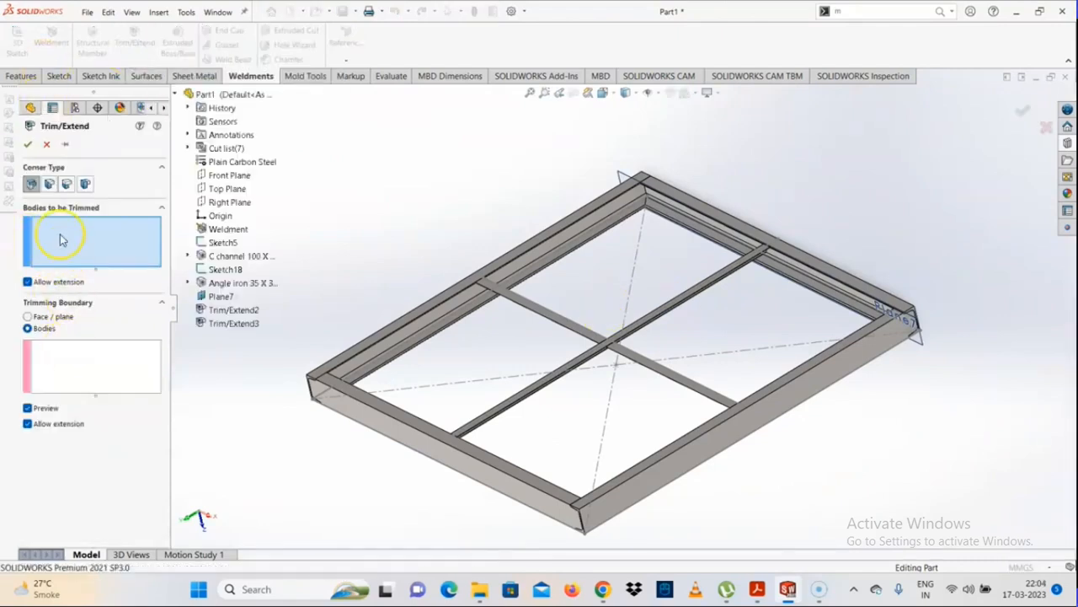
pyautogui.click(86, 186)
pyautogui.click(49, 185)
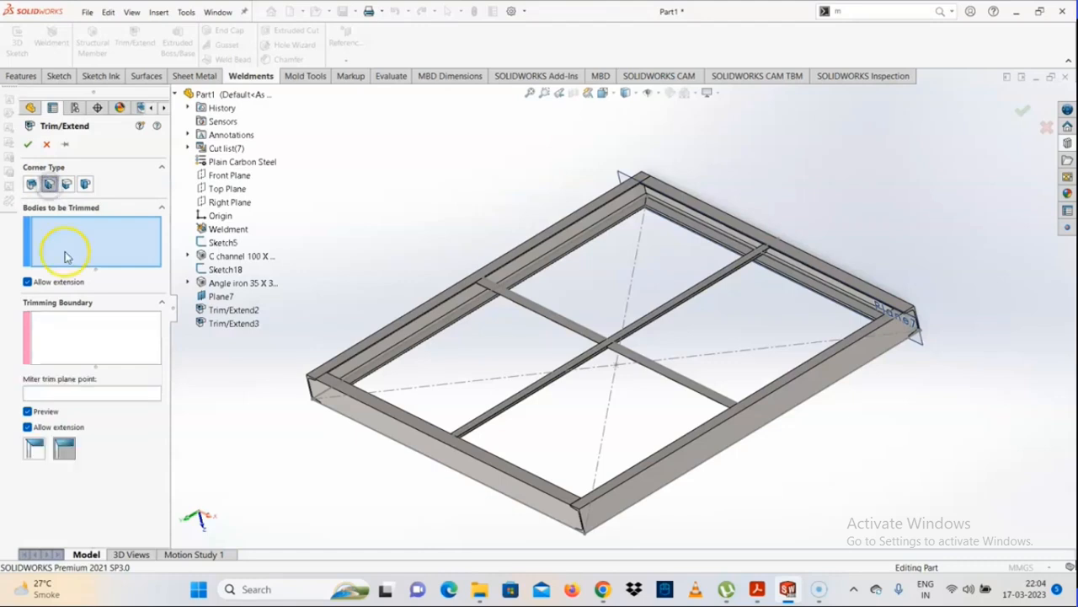
pyautogui.click(616, 478)
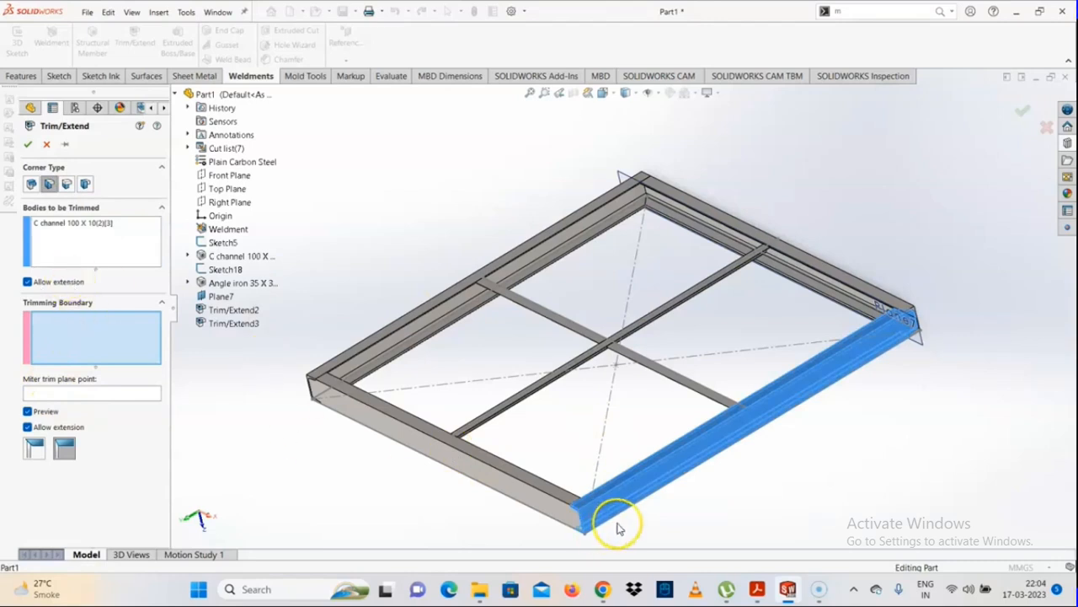
pyautogui.click(555, 503)
pyautogui.scroll(-5, 556, 501)
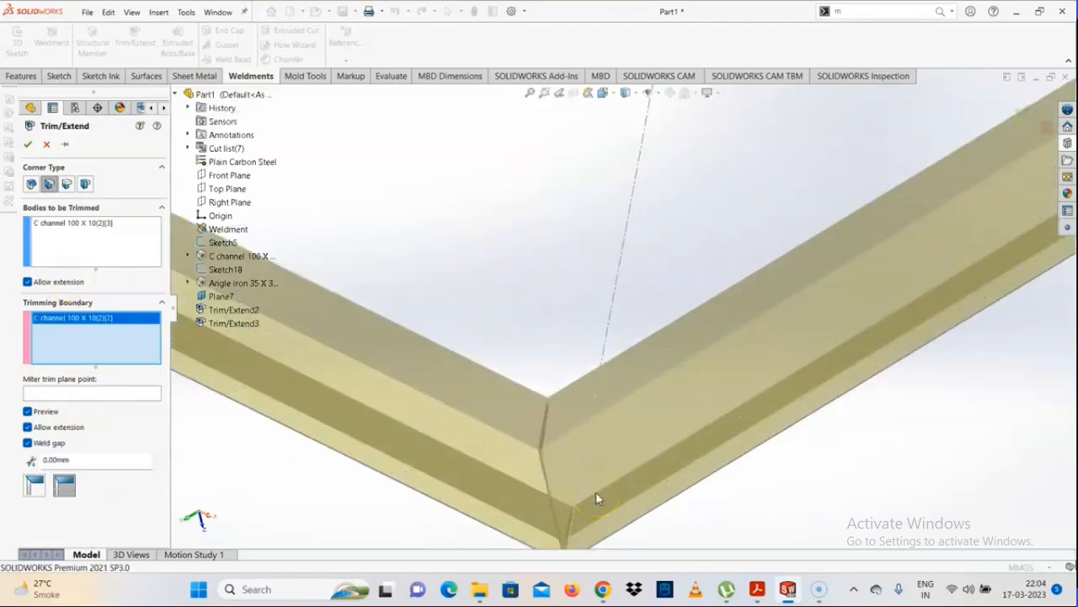
pyautogui.moveTo(596, 491); pyautogui.dragTo(556, 318, button='middle')
pyautogui.click(28, 143)
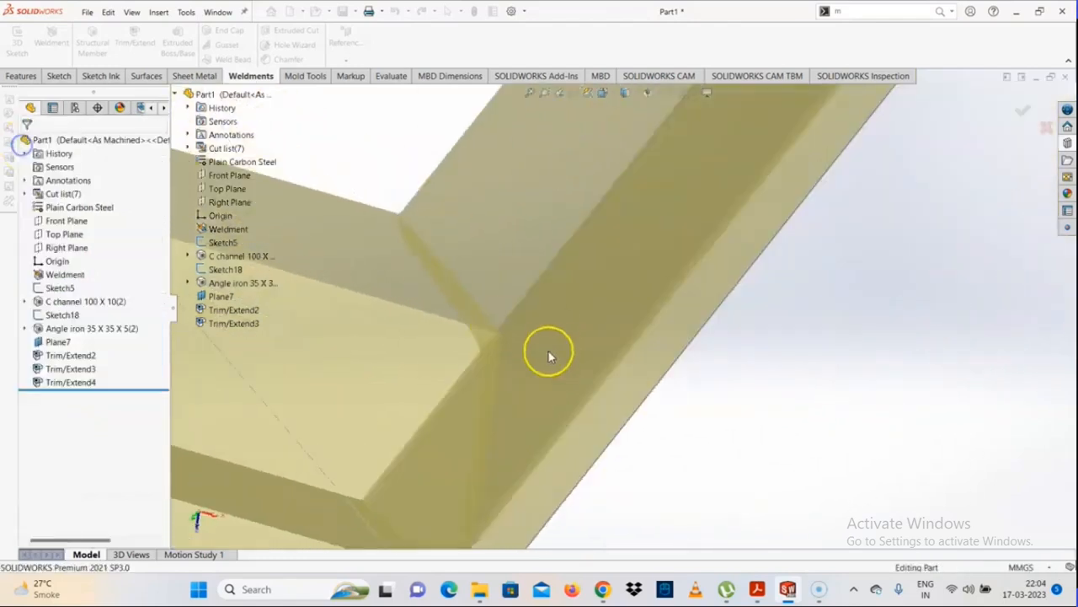
# Step: Inspect the mitered C channel corner, checking the seam between the two members from several sides
pyautogui.moveTo(499, 357); pyautogui.dragTo(447, 559, button='middle')
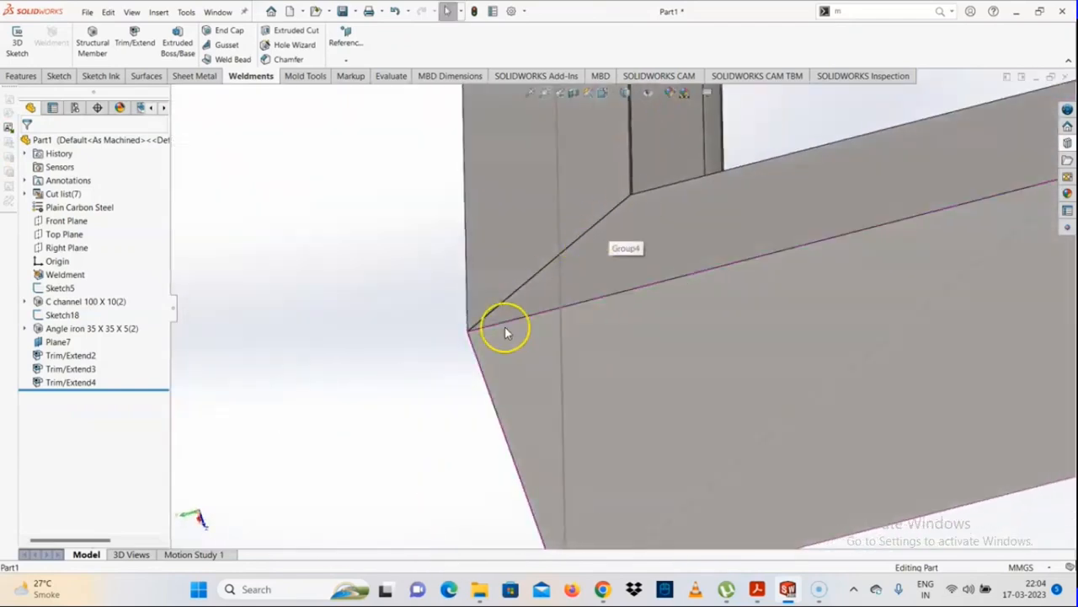
pyautogui.scroll(3, 645, 282)
pyautogui.scroll(2, 663, 267)
pyautogui.moveTo(783, 439); pyautogui.dragTo(632, 343, button='middle')
pyautogui.scroll(-4, 506, 409)
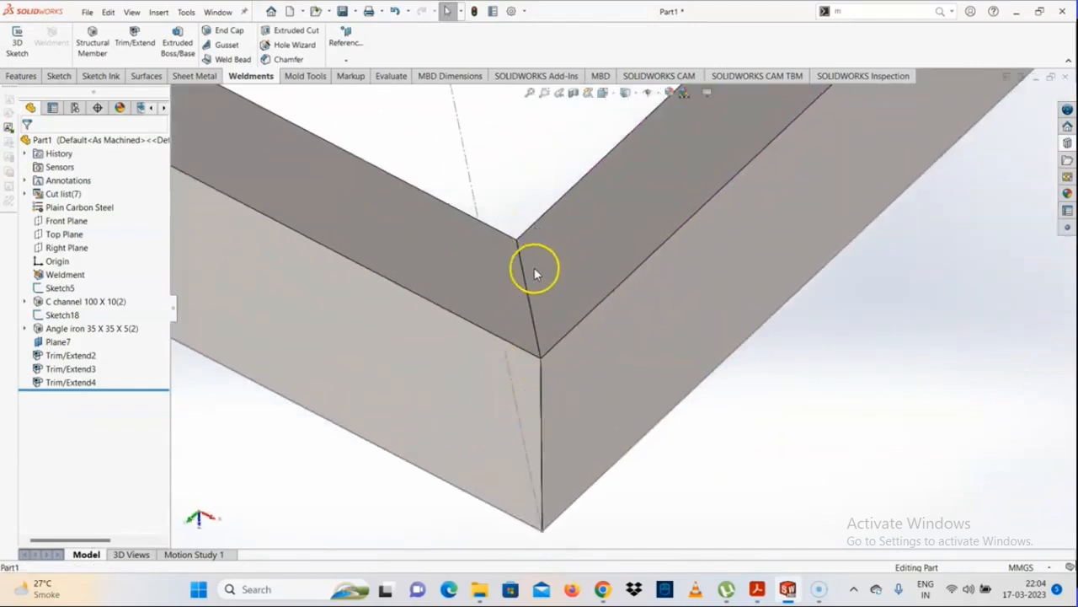
pyautogui.click(484, 279)
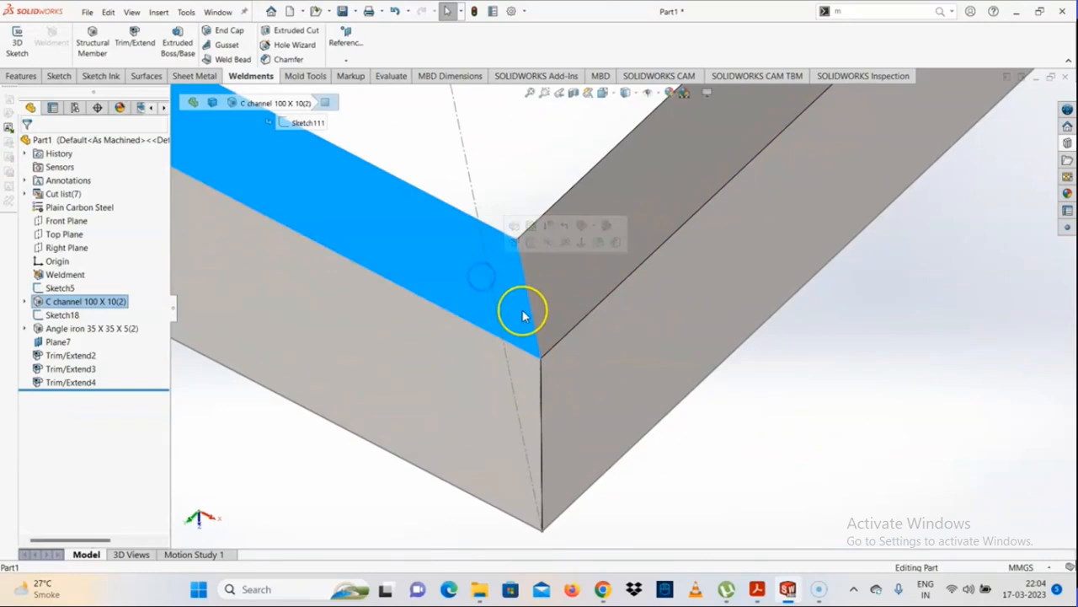
pyautogui.click(625, 339)
pyautogui.scroll(3, 626, 339)
pyautogui.scroll(-4, 555, 262)
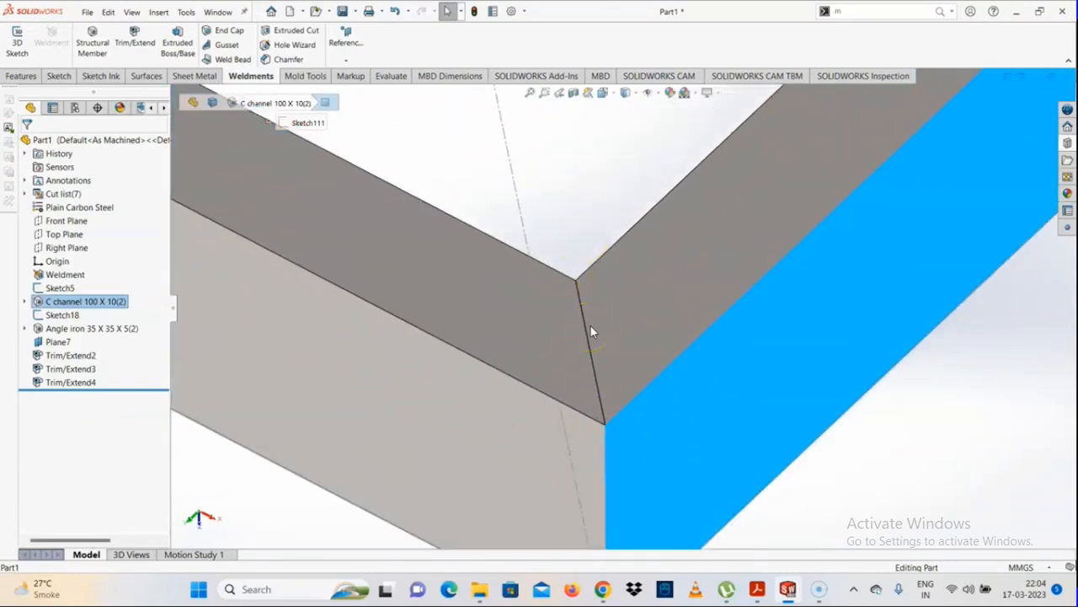
# Step: Add an End Butt1 trim at the frame's nearest corner, with the left C channel as the trimmed body and the right one as boundary
pyautogui.scroll(6, 705, 380)
pyautogui.click(734, 376)
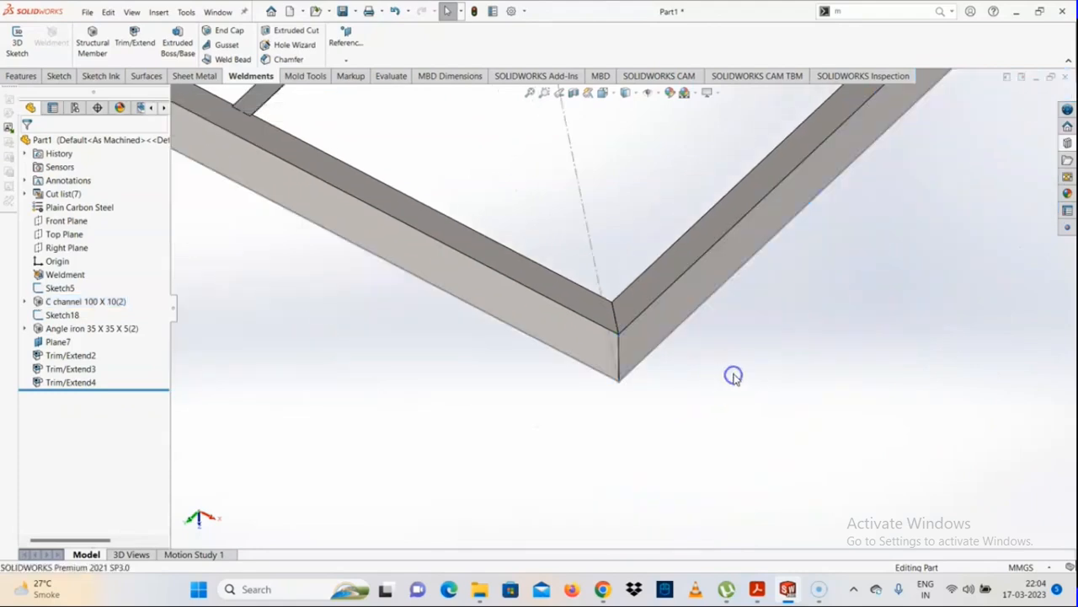
pyautogui.scroll(-5, 584, 368)
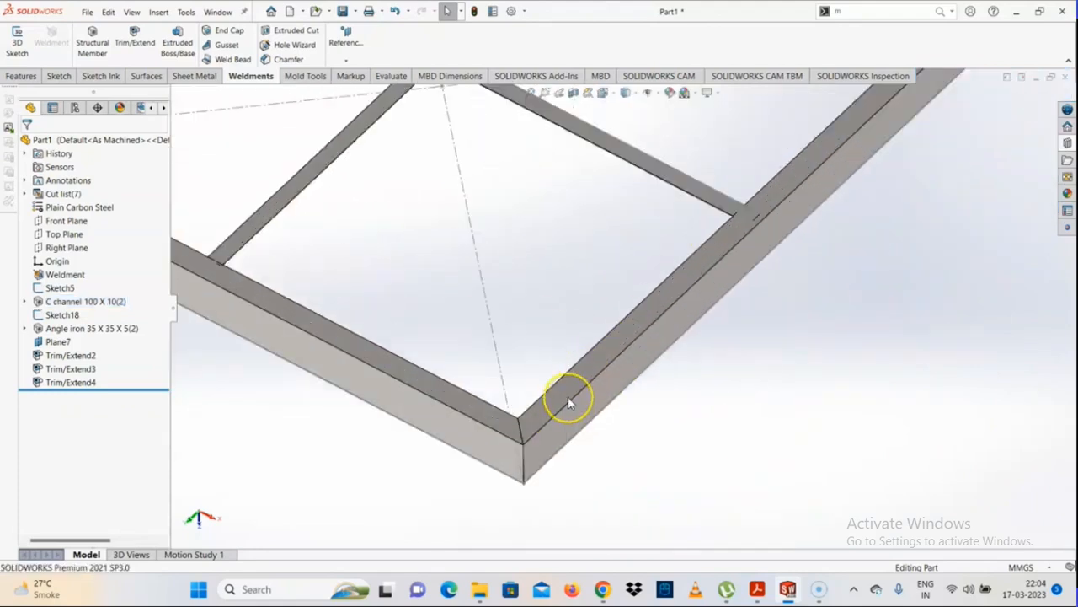
pyautogui.click(135, 42)
pyautogui.click(68, 185)
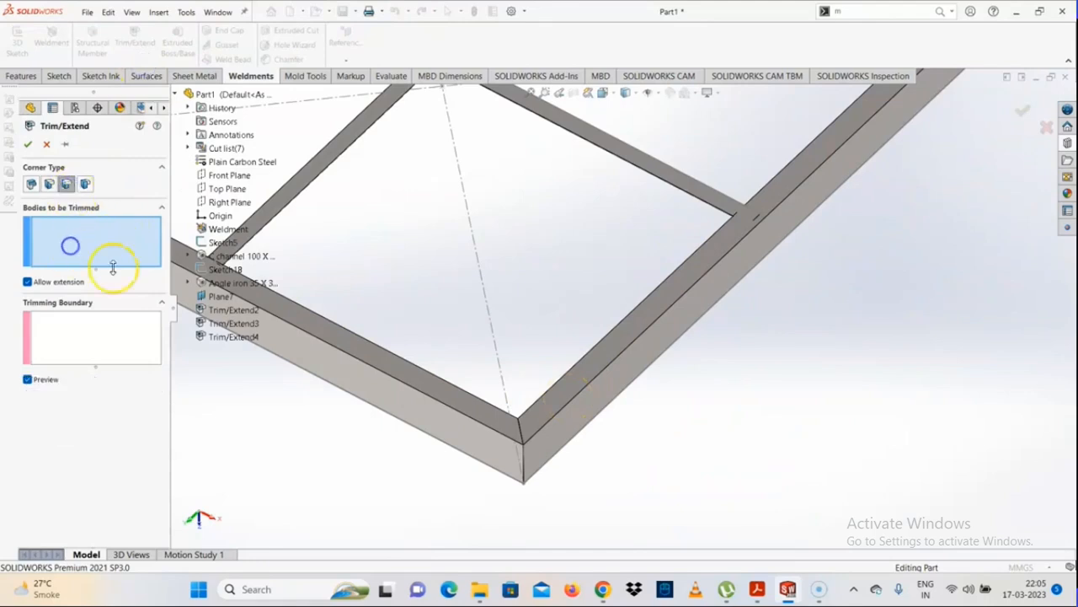
pyautogui.click(433, 429)
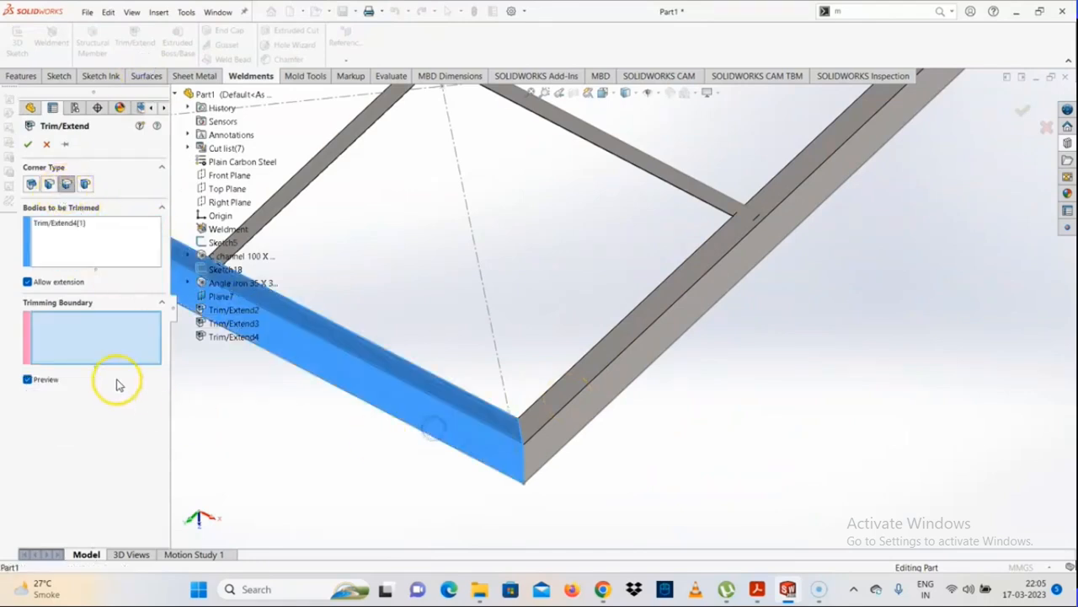
pyautogui.click(113, 346)
pyautogui.click(585, 386)
pyautogui.scroll(-5, 578, 414)
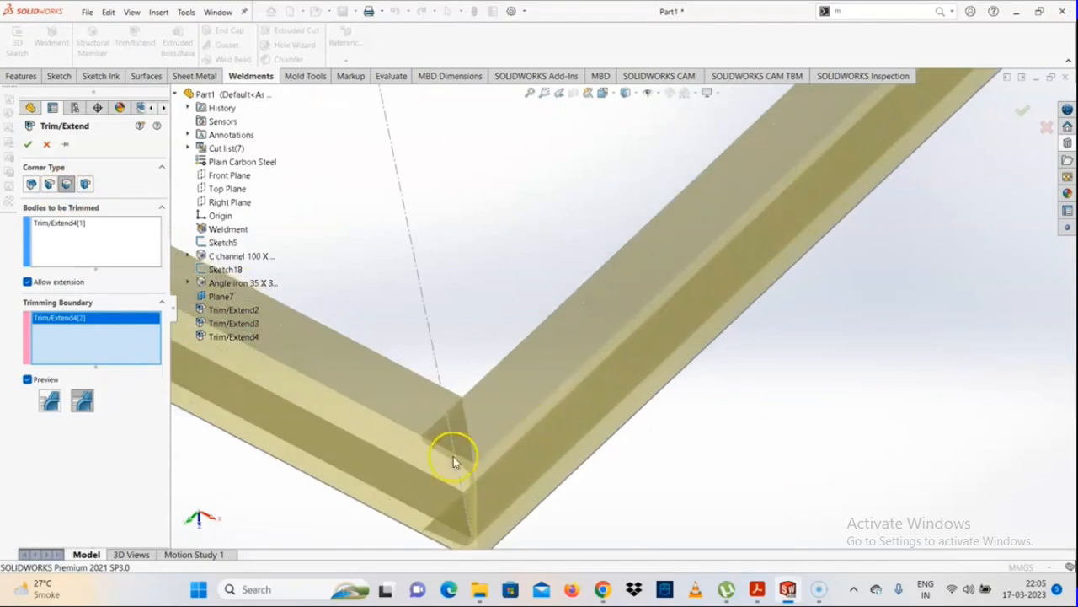
pyautogui.click(28, 144)
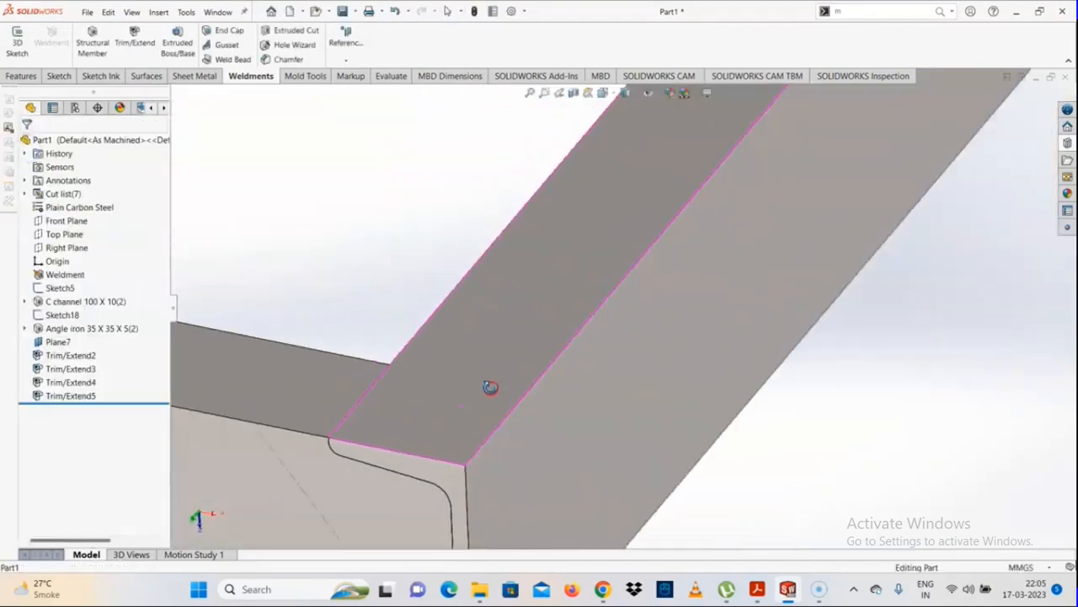
pyautogui.click(333, 478)
pyautogui.moveTo(585, 429); pyautogui.dragTo(632, 487, button='middle')
pyautogui.click(632, 487)
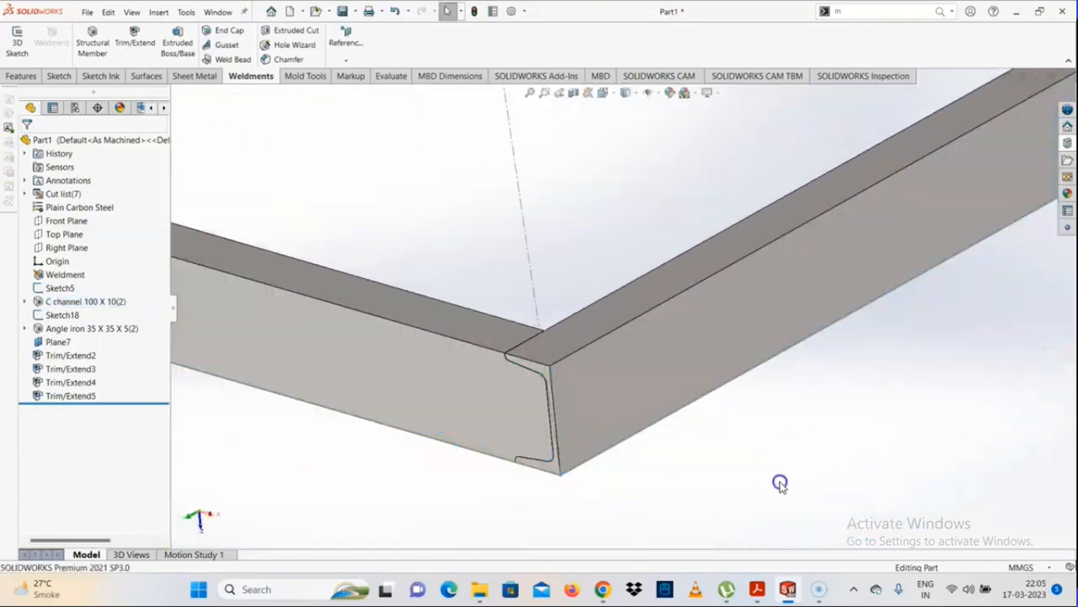
pyautogui.click(87, 400)
pyautogui.click(156, 401)
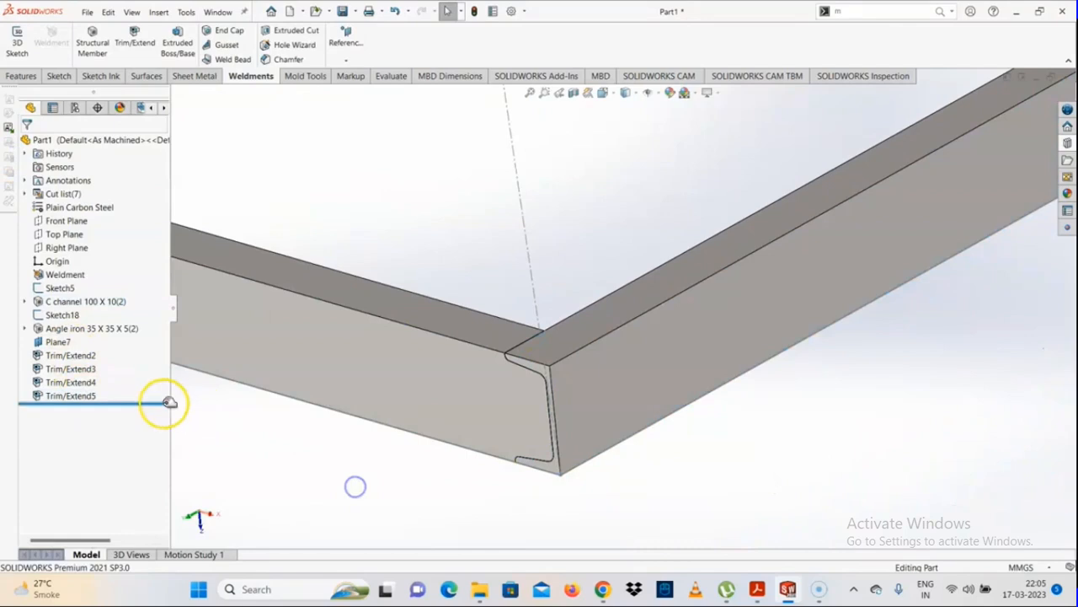
# Step: Add an End Butt2 trim at the same corner, again trimming the left C channel with the right one as boundary
pyautogui.click(134, 38)
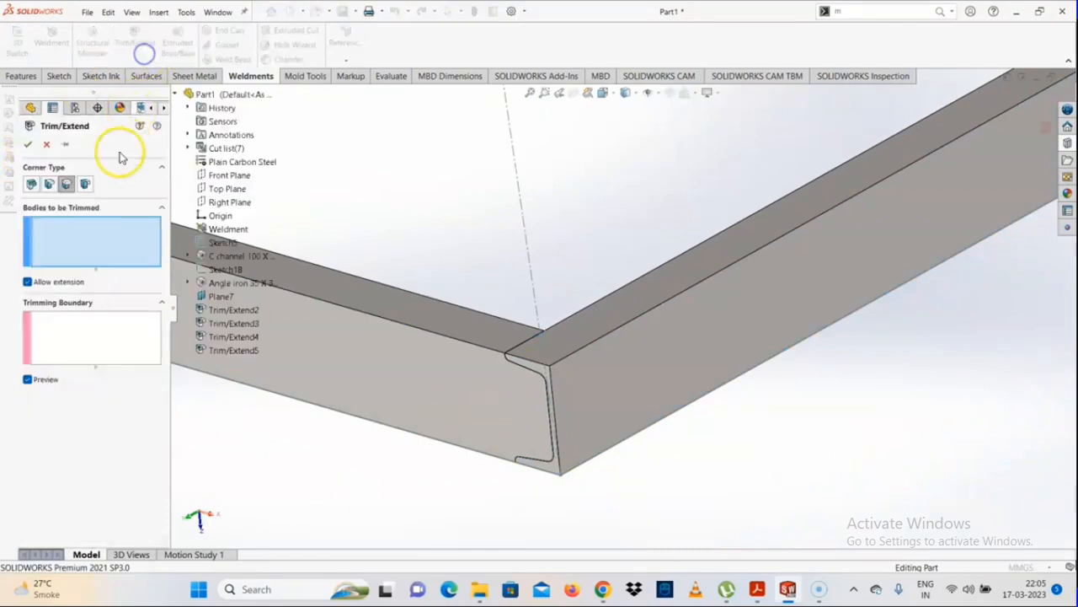
pyautogui.click(84, 183)
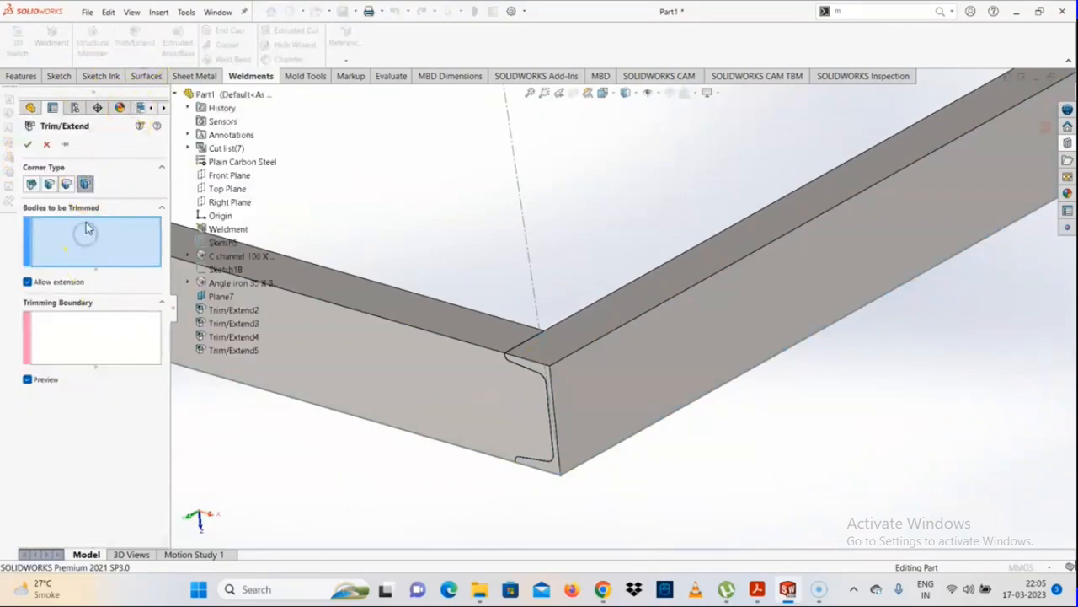
pyautogui.click(435, 376)
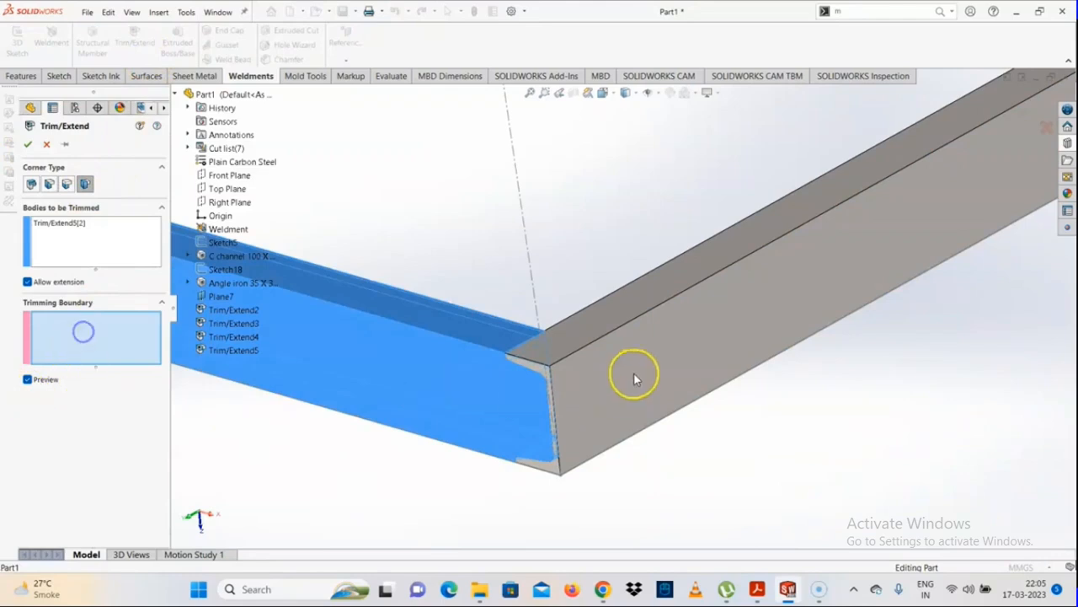
pyautogui.click(632, 376)
pyautogui.scroll(-2, 597, 356)
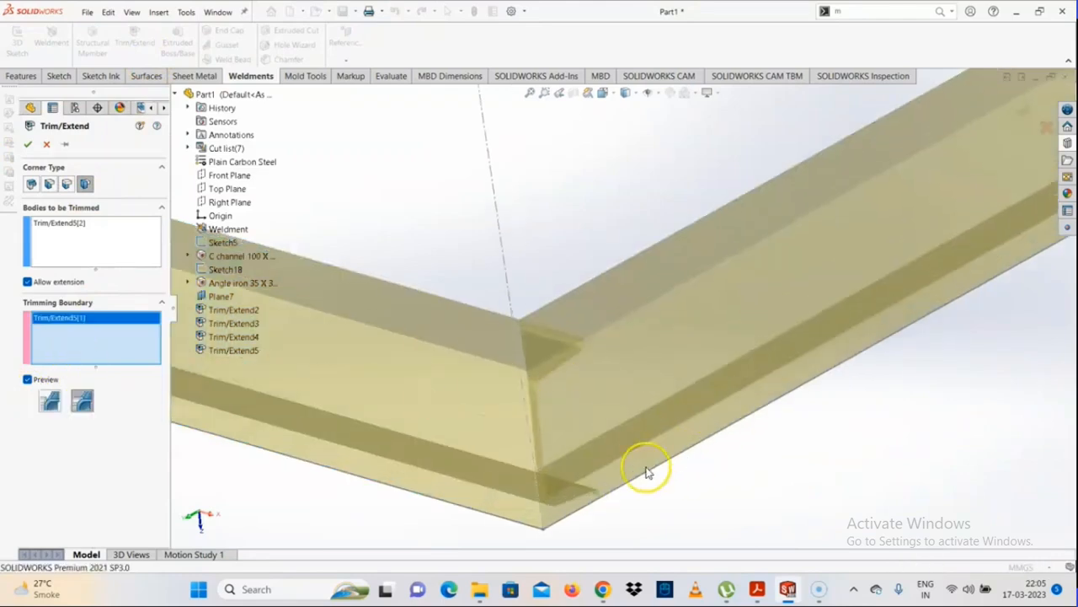
pyautogui.click(28, 144)
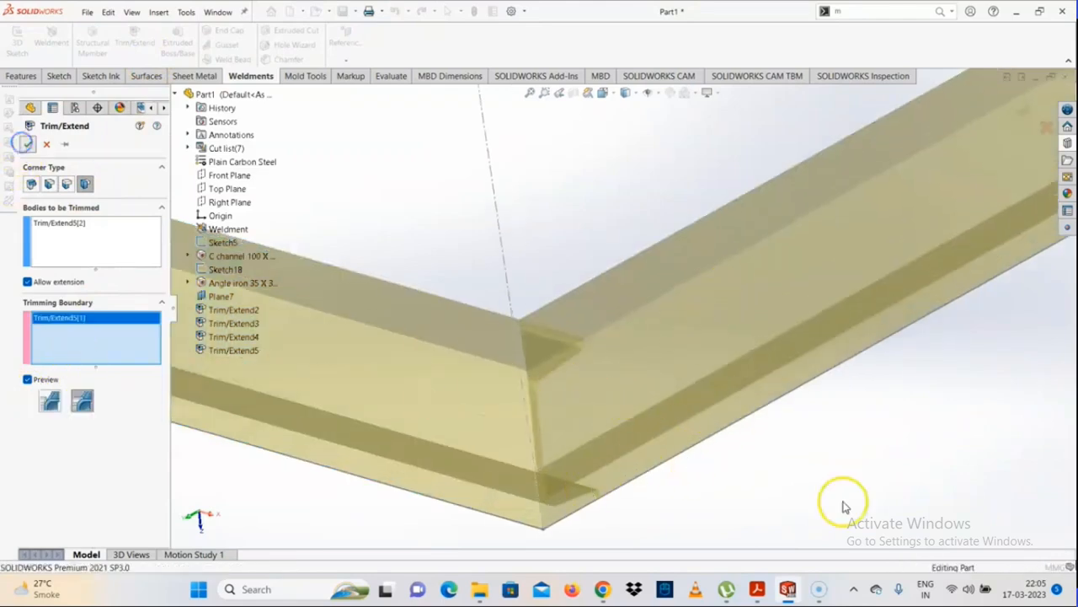
pyautogui.moveTo(558, 381)
pyautogui.mouseDown(button='middle')
pyautogui.moveTo(433, 289)
pyautogui.moveTo(561, 390)
pyautogui.moveTo(549, 387)
pyautogui.mouseUp(button='middle')
pyautogui.scroll(12, 608, 438)
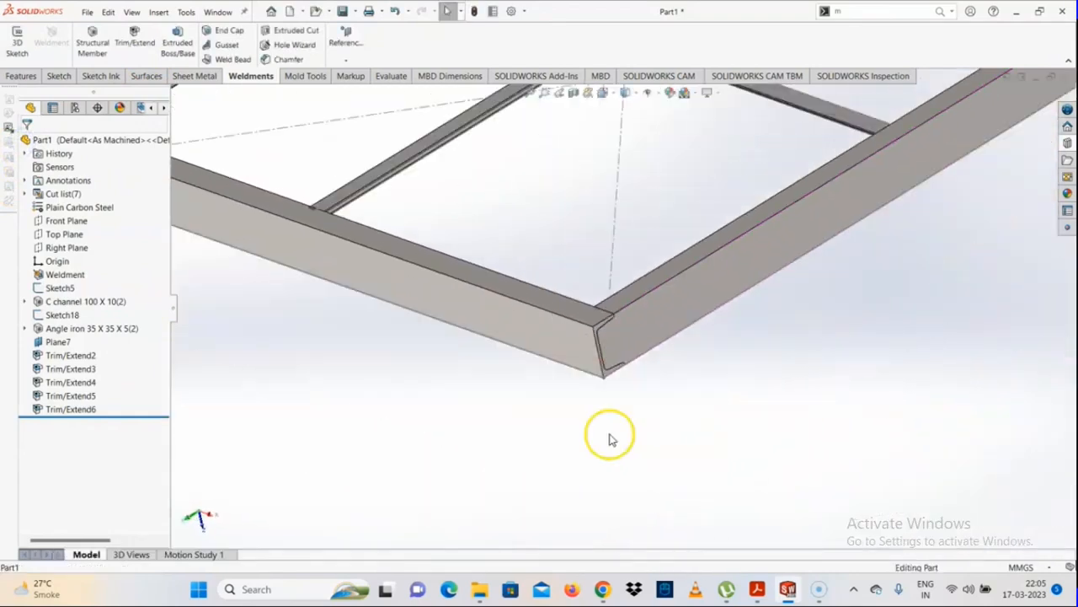
pyautogui.scroll(-4, 707, 242)
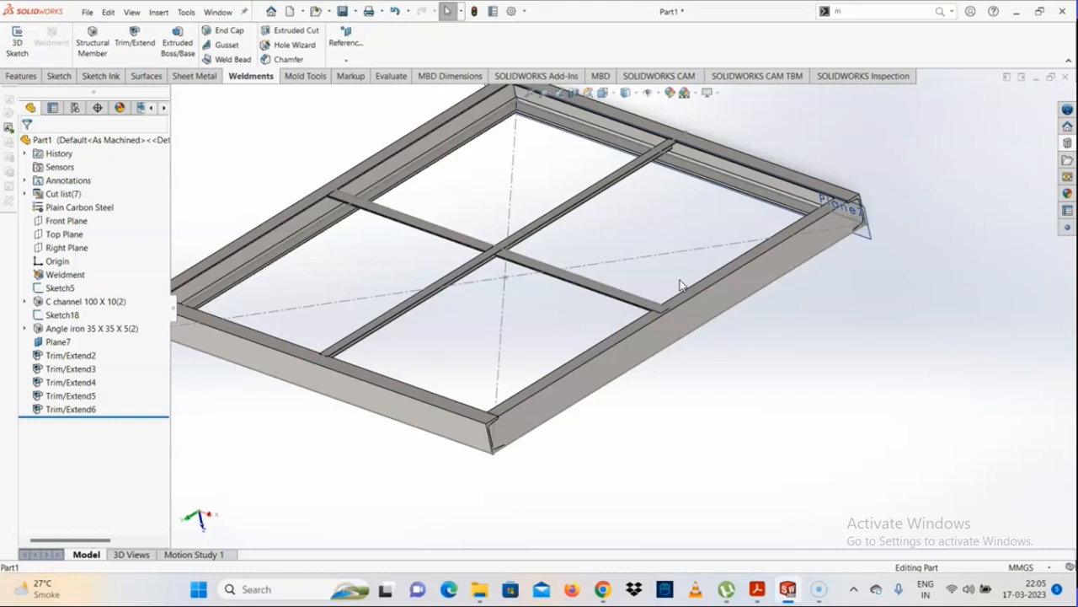
pyautogui.click(481, 366)
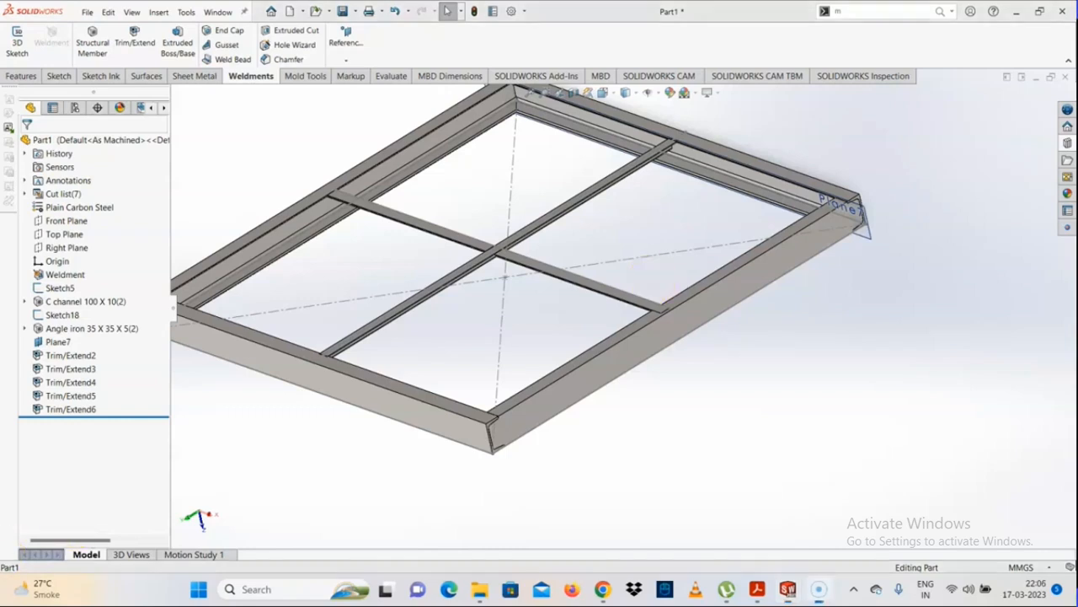